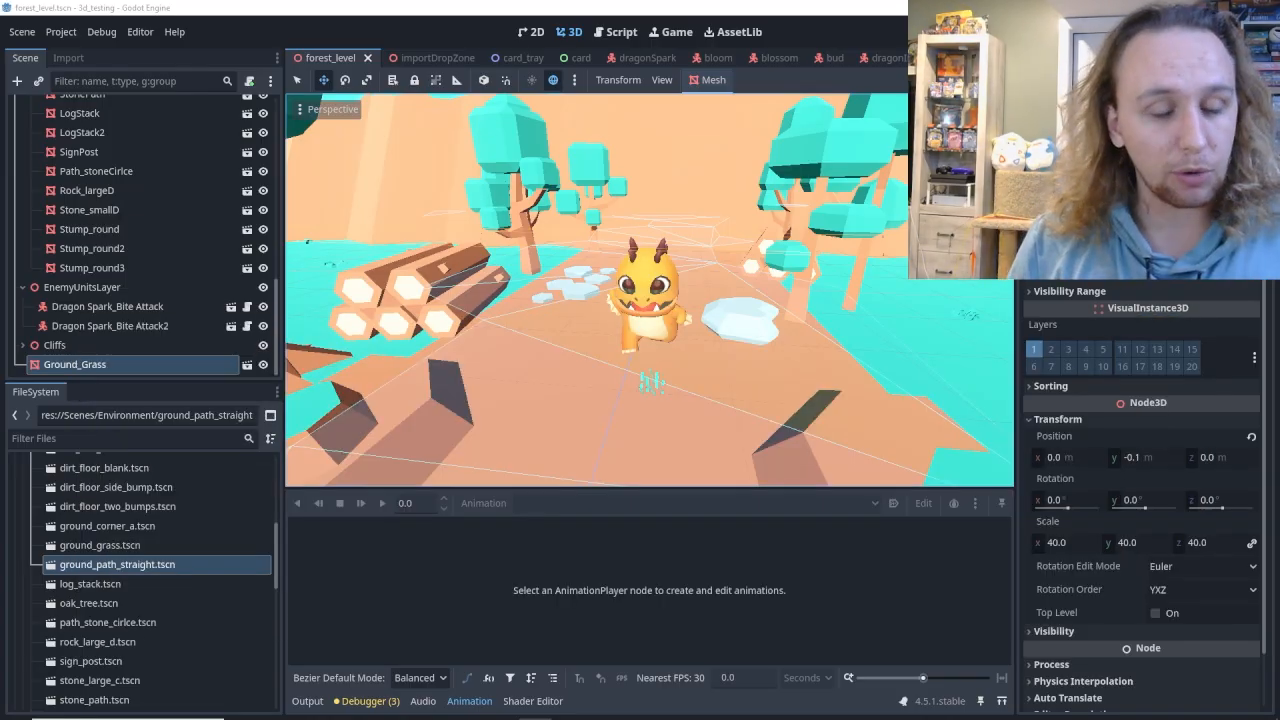
# Examine the forest level's ground paths, trees, log stacks, stones and dragon enemies from close up and from above.
pyautogui.moveTo(650, 300)
pyautogui.mouseDown(button='right')
pyautogui.moveTo(650, 240)
pyautogui.moveTo(650, 275)
pyautogui.mouseUp(button='right')
pyautogui.press('s')
pyautogui.press('s')
pyautogui.moveTo(718, 322); pyautogui.dragTo(718, 322, button='right')
pyautogui.scroll(-12, 718, 322)
pyautogui.scroll(12, 718, 322)
pyautogui.moveTo(718, 322); pyautogui.dragTo(640, 340, button='middle')
pyautogui.press('w')
pyautogui.moveTo(718, 322)
pyautogui.mouseDown(button='right')
pyautogui.moveTo(718, 215)
pyautogui.moveTo(712, 350)
pyautogui.moveTo(718, 322)
pyautogui.mouseUp(button='right')
pyautogui.press('s')
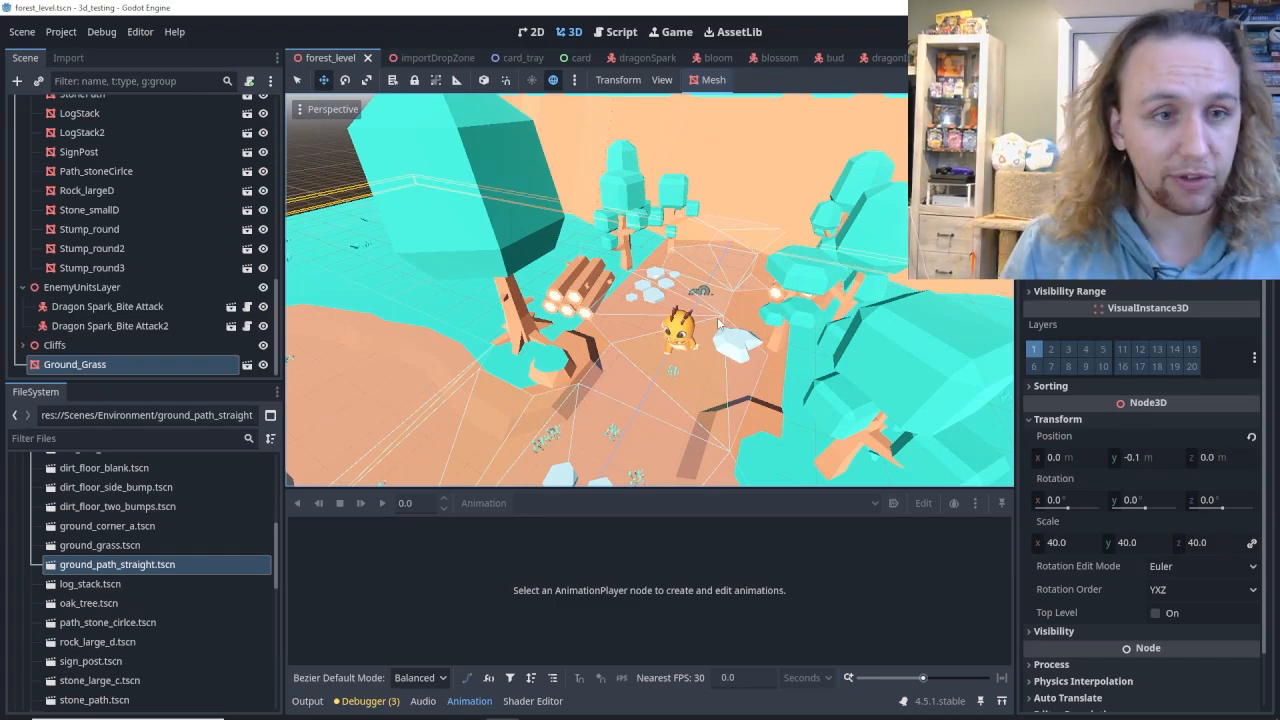
pyautogui.press('s')
pyautogui.moveTo(728, 326); pyautogui.dragTo(753, 339, button='right')
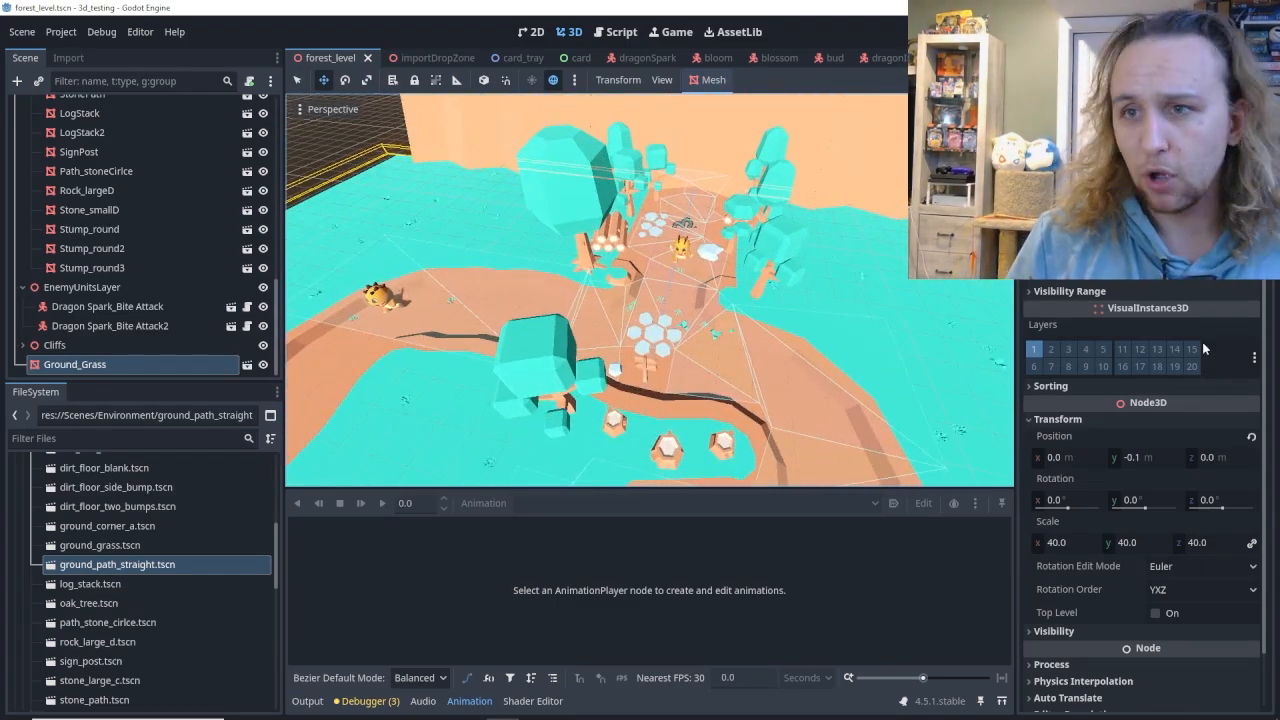
# Switch to the Kenney website in the browser and view its Assets and Starter Kits pages.
pyautogui.moveTo(322, 710)
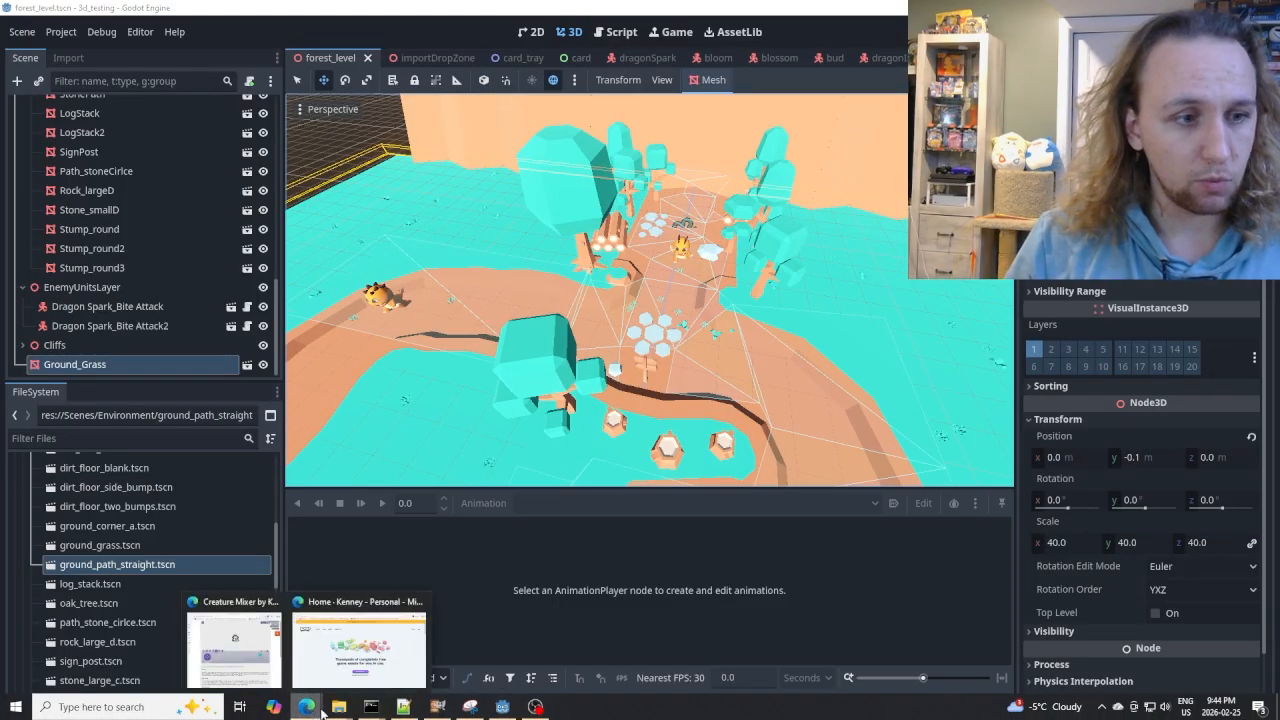
pyautogui.click(358, 648)
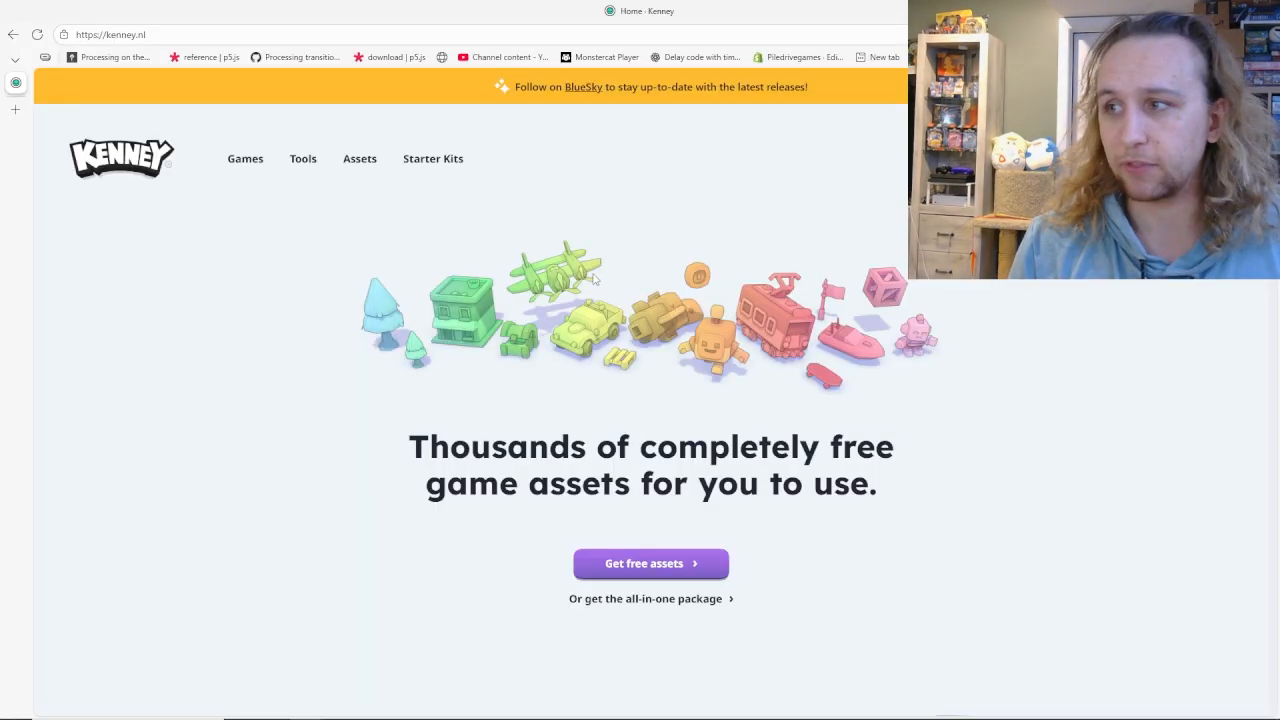
pyautogui.click(359, 163)
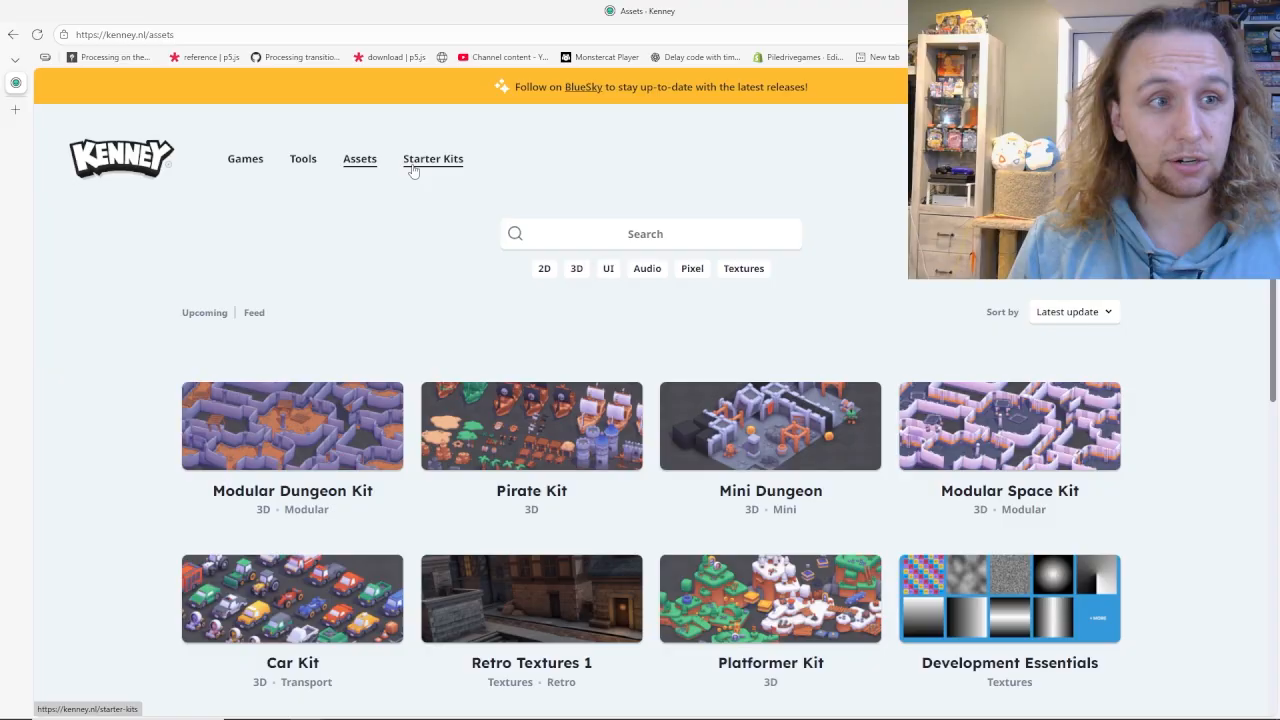
pyautogui.click(433, 162)
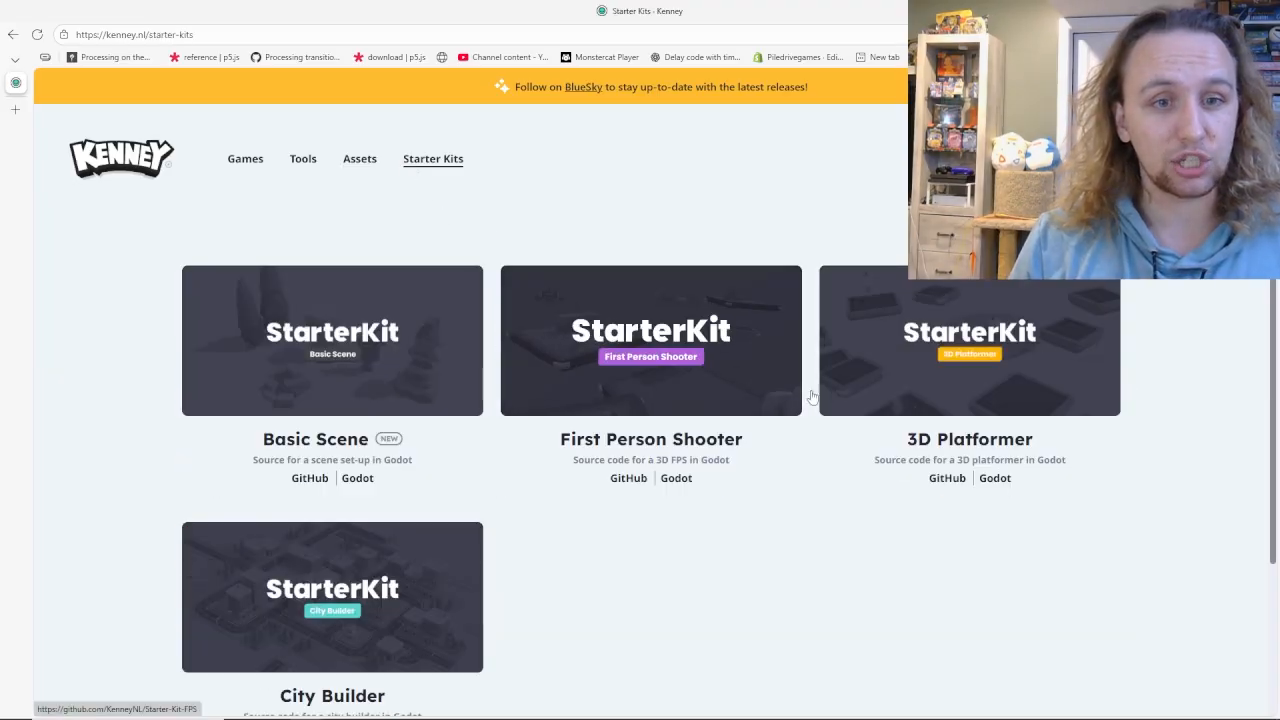
pyautogui.scroll(-1, 895, 420)
pyautogui.scroll(1, 952, 343)
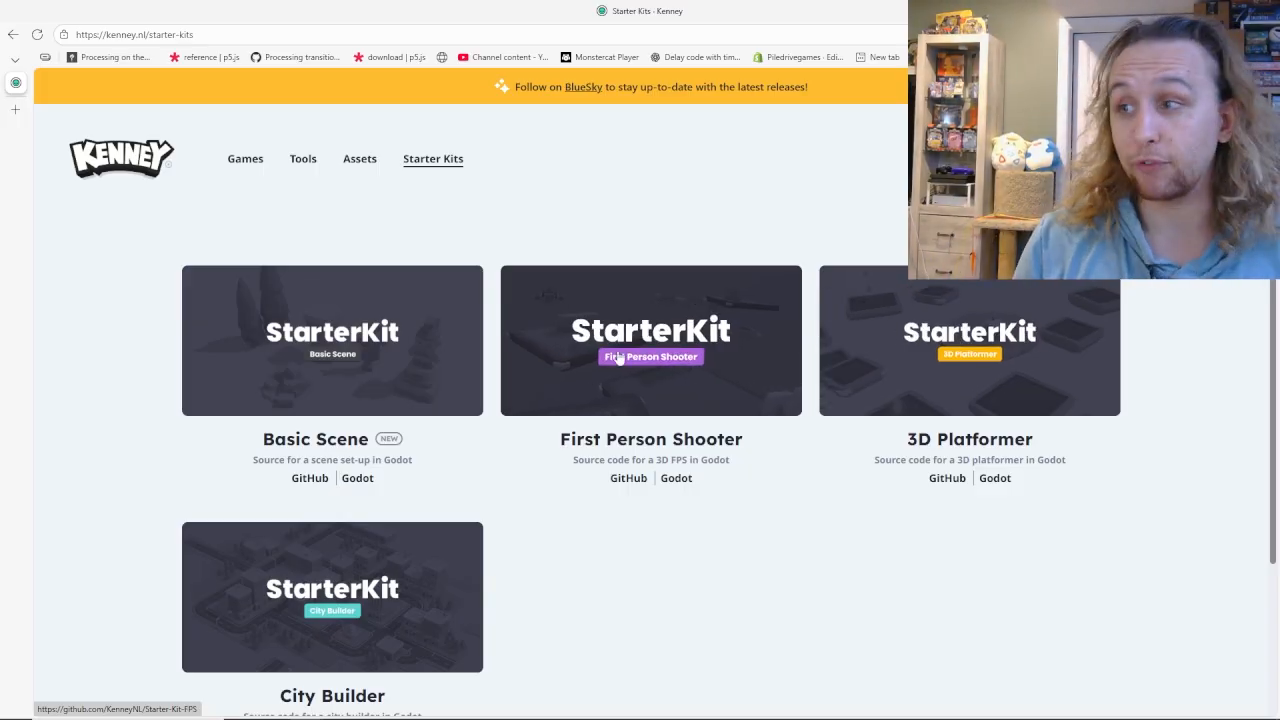
# Return to the Kenney Assets catalogue, look through the 2D category, and filter the listing by 3D.
pyautogui.click(360, 160)
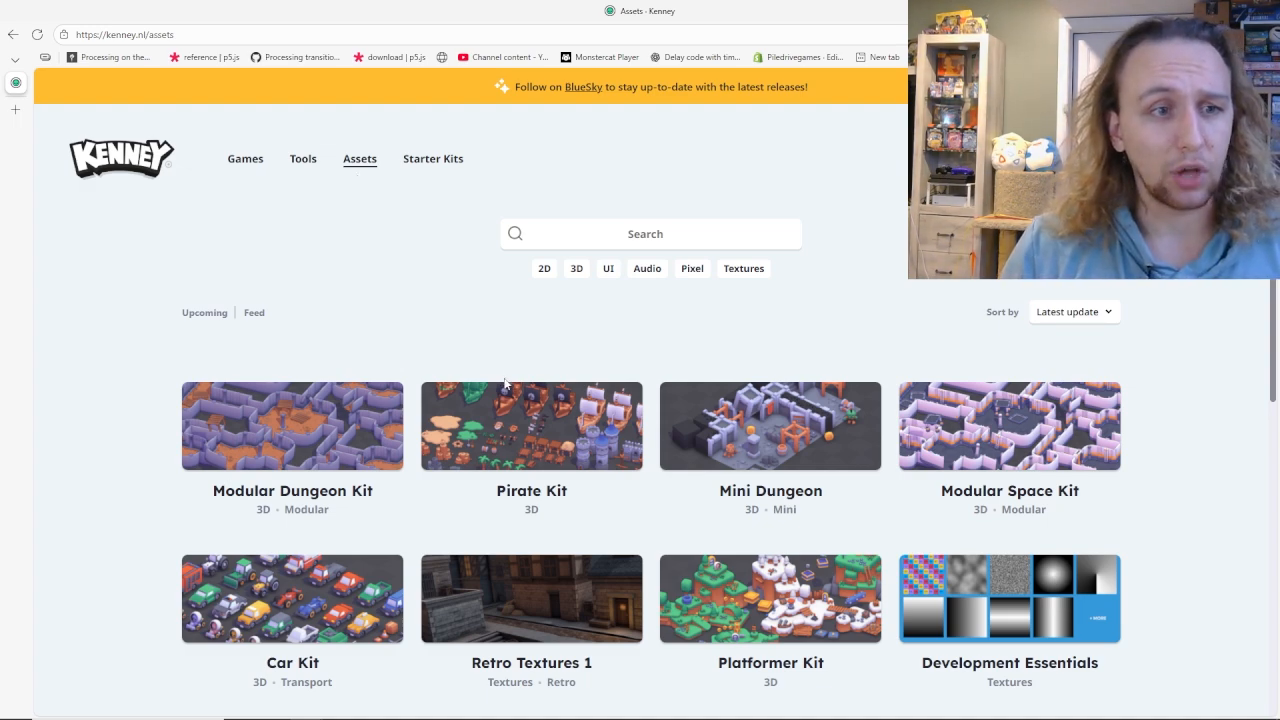
pyautogui.scroll(-1, 386, 457)
pyautogui.click(544, 203)
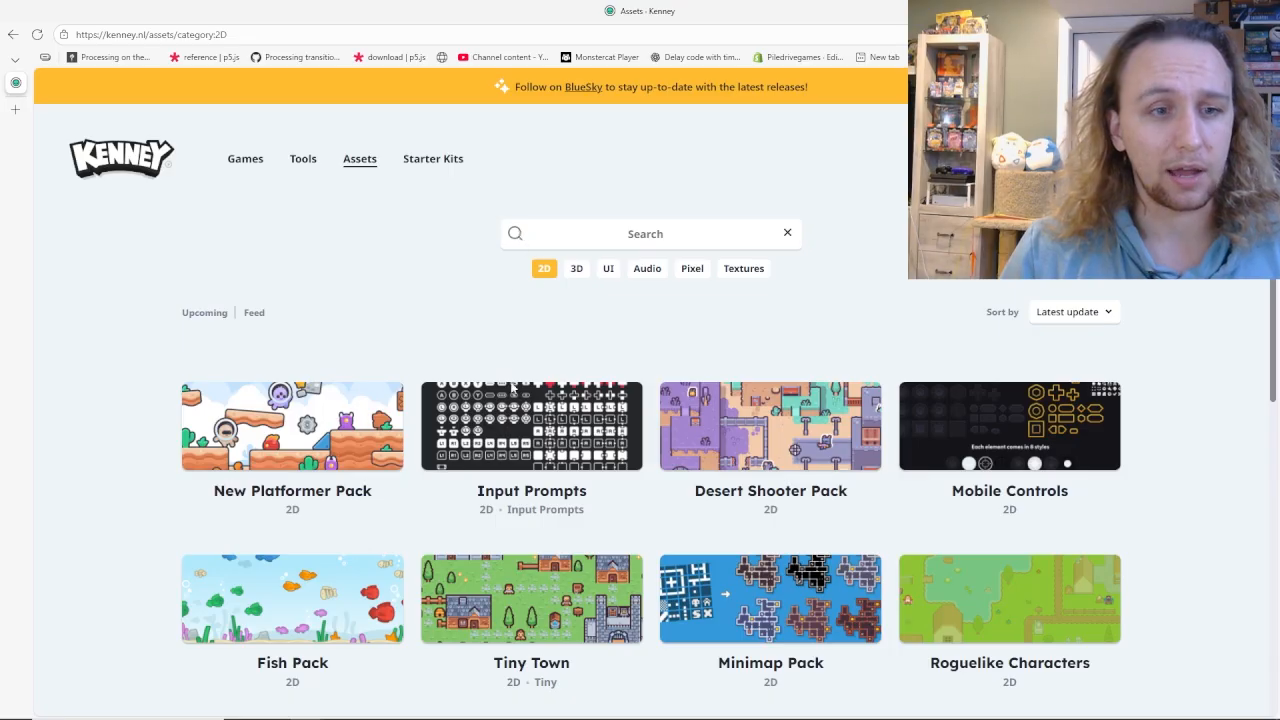
pyautogui.scroll(-1, 530, 375)
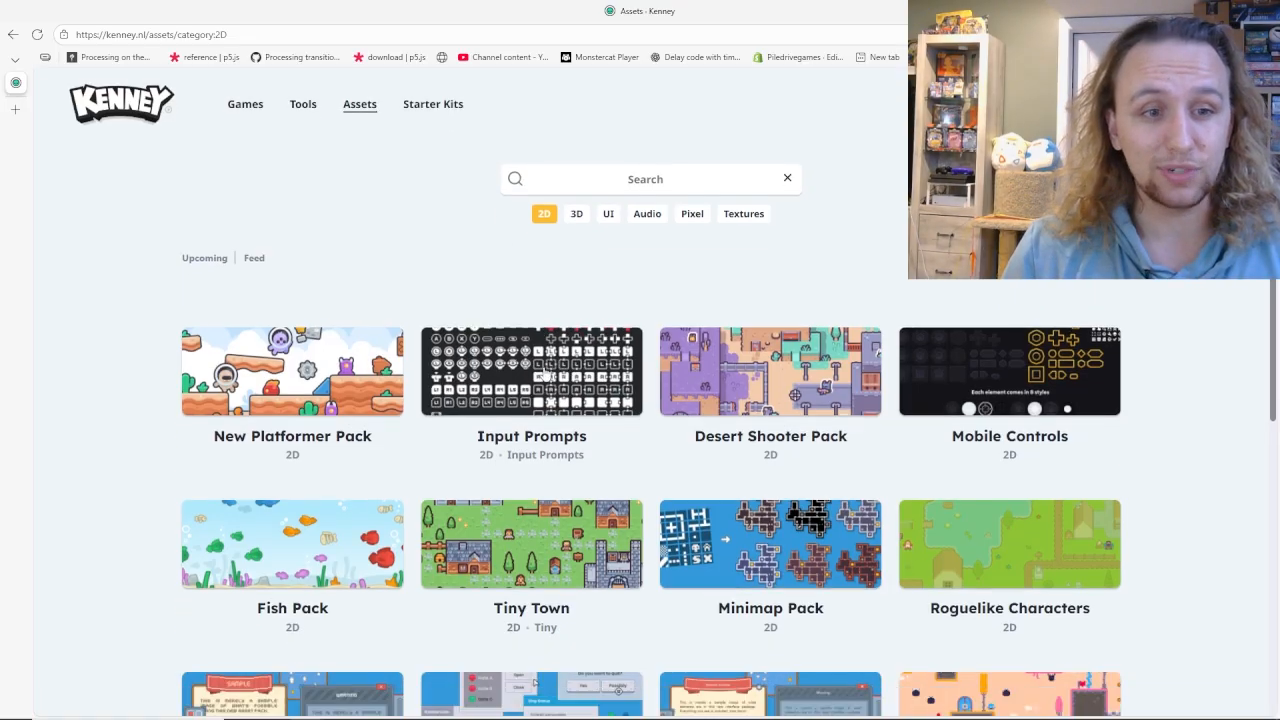
pyautogui.scroll(1, 555, 320)
pyautogui.click(576, 270)
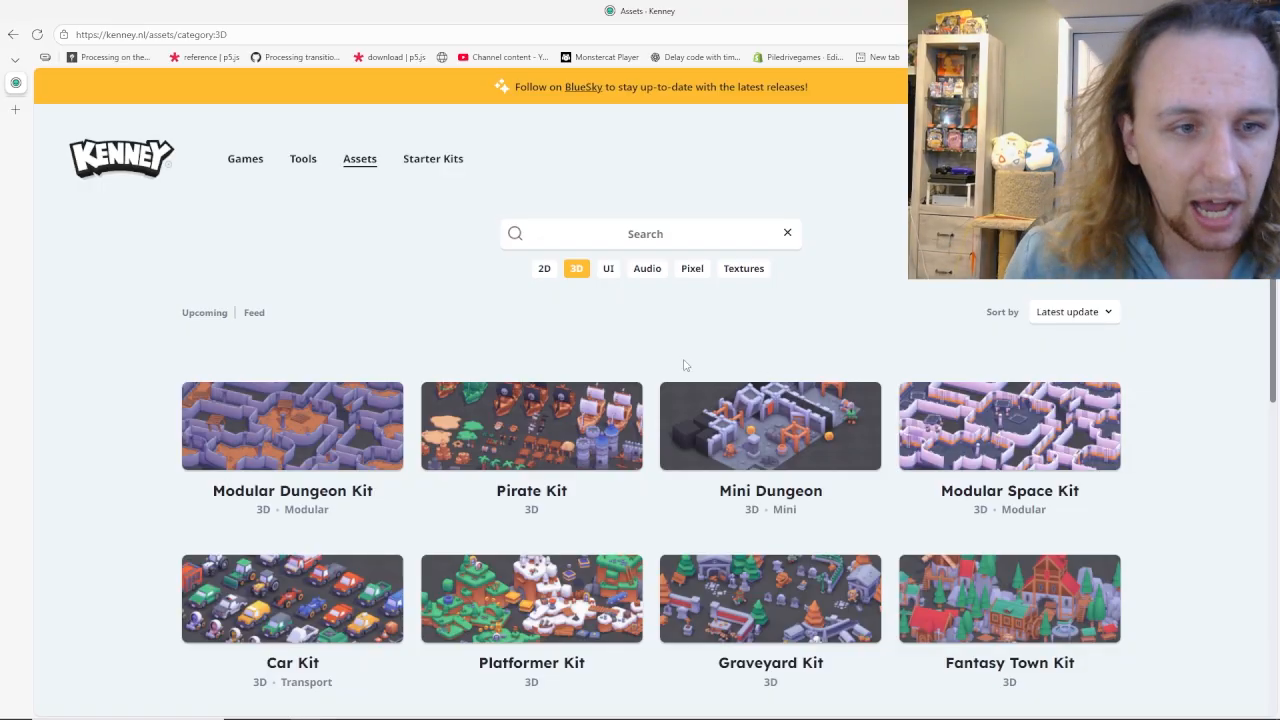
# Look through the 3D asset kits, go to page 3 of the listing, and open the Nature Kit.
pyautogui.scroll(-1, 685, 365)
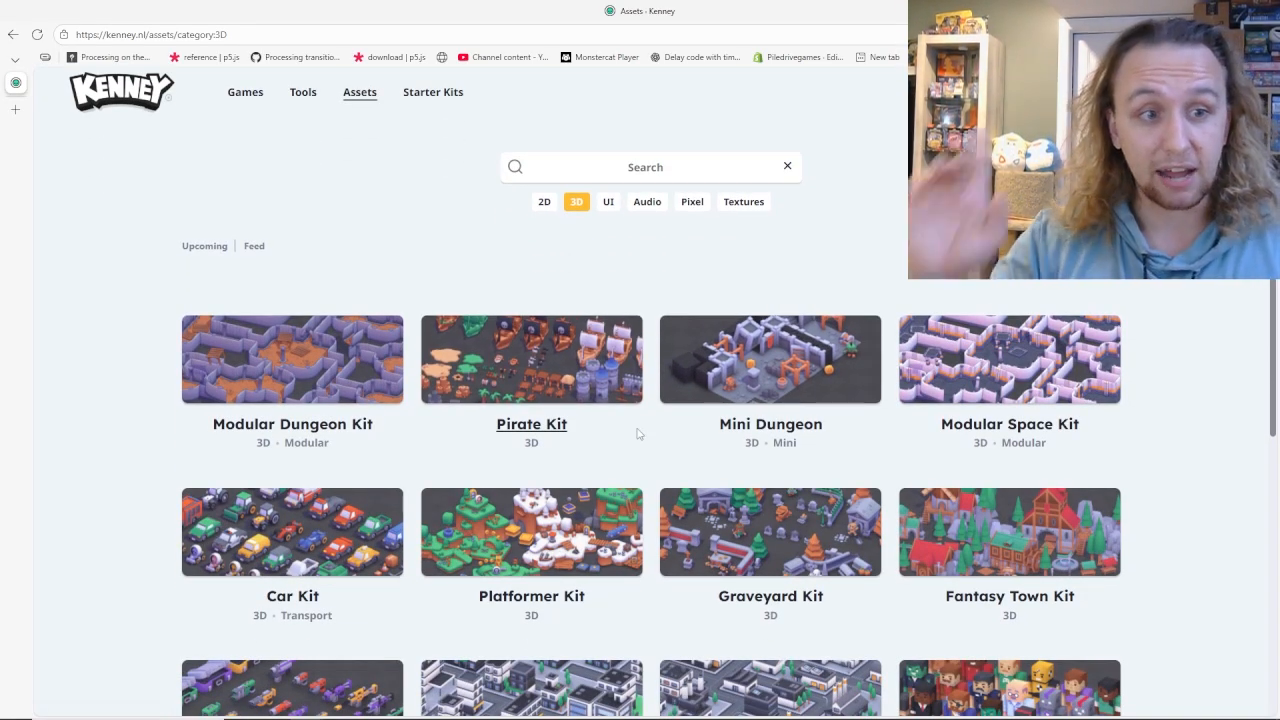
pyautogui.scroll(-3, 608, 430)
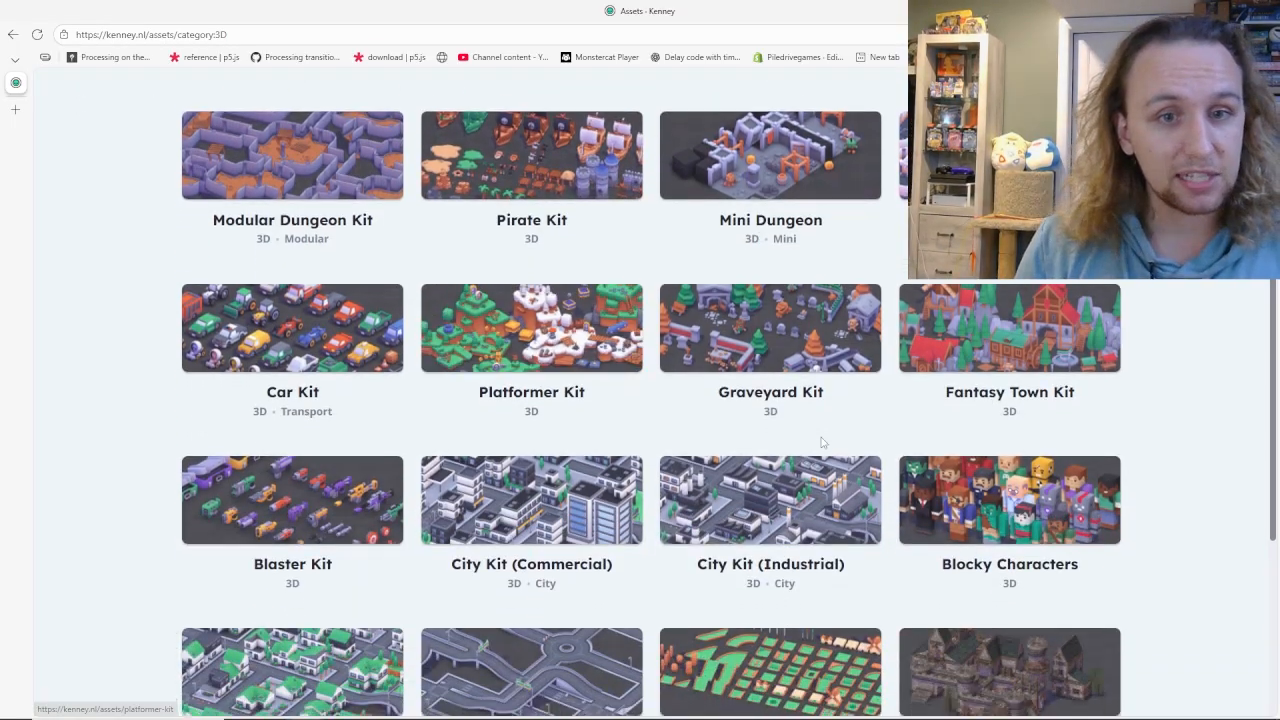
pyautogui.scroll(-3, 822, 442)
pyautogui.click(674, 528)
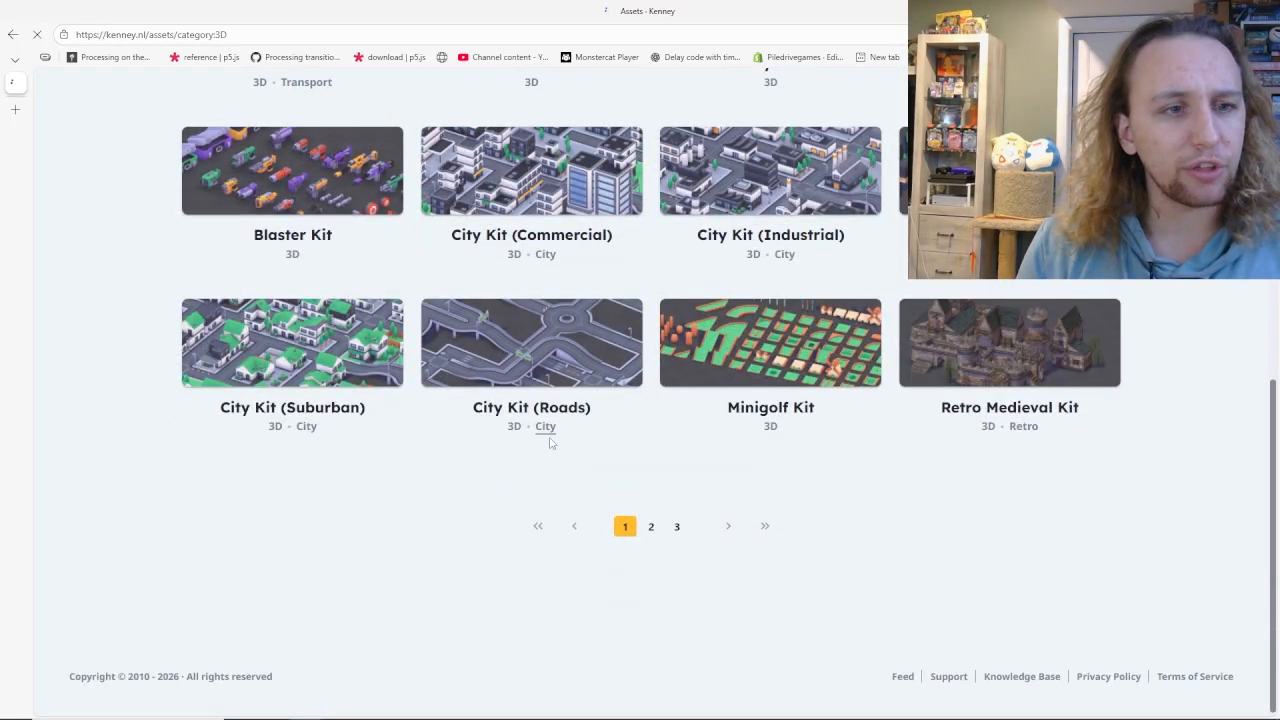
pyautogui.scroll(-3, 497, 437)
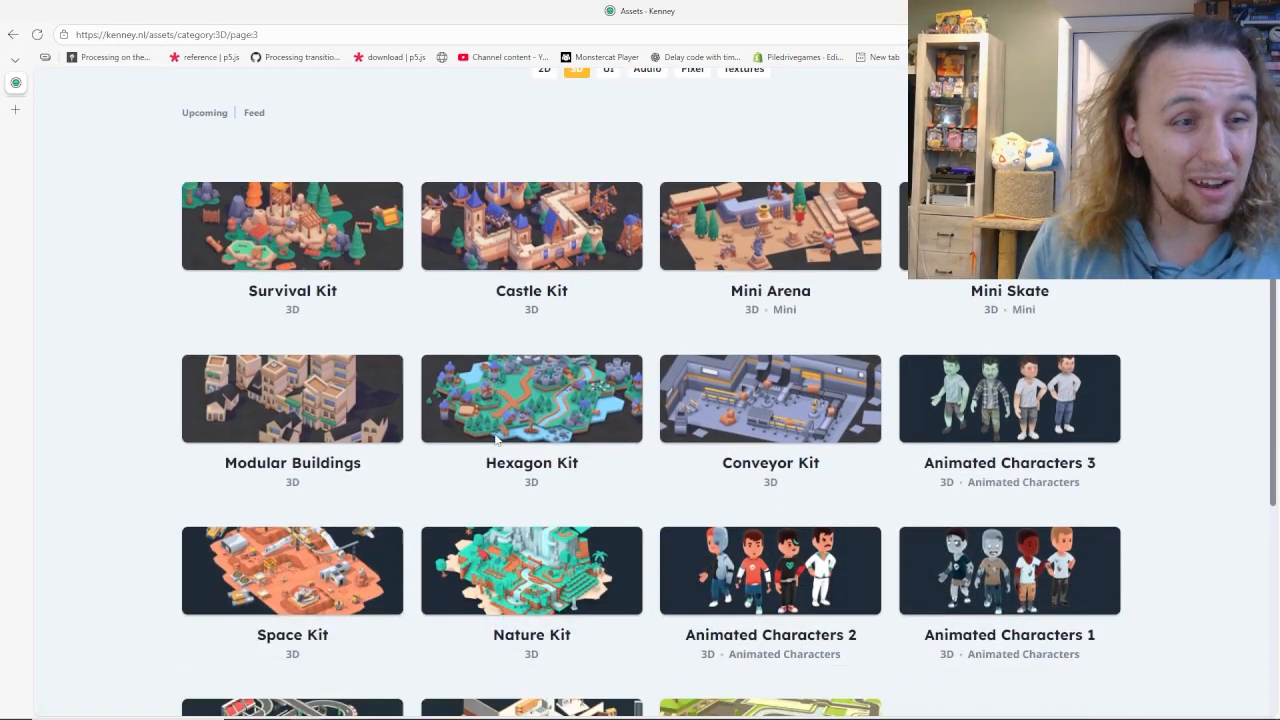
pyautogui.scroll(-1, 531, 478)
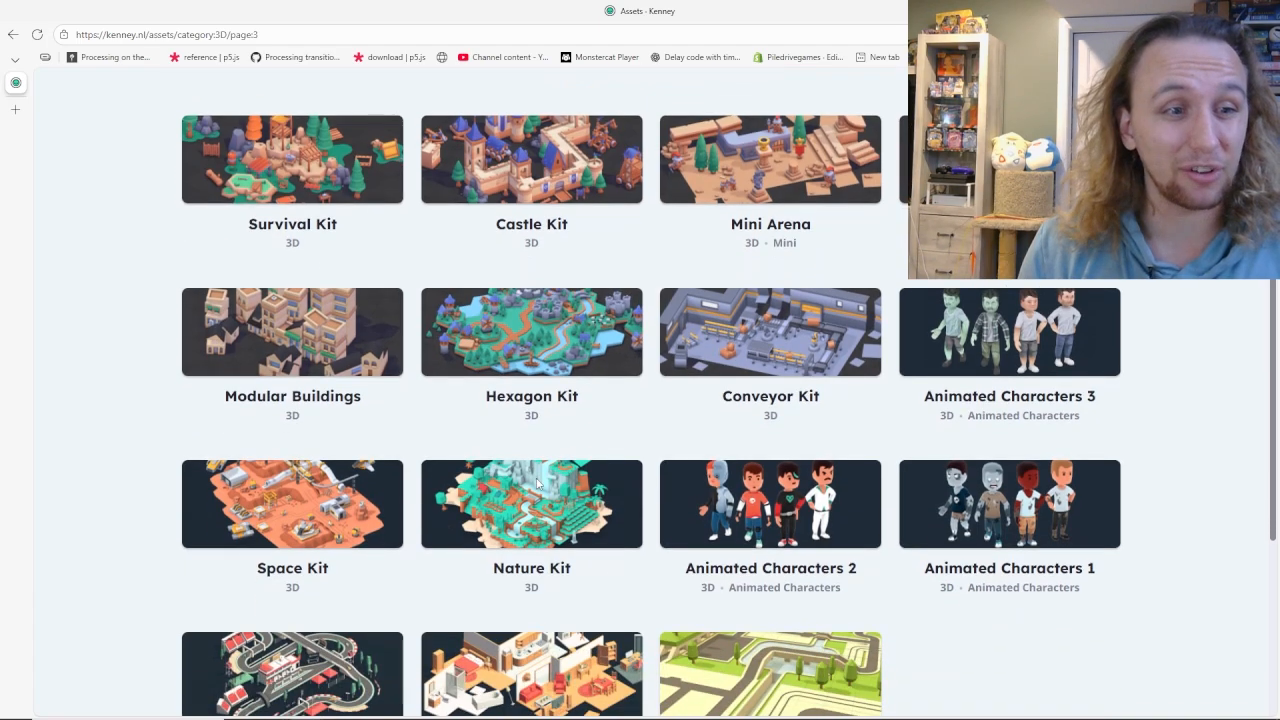
pyautogui.click(588, 524)
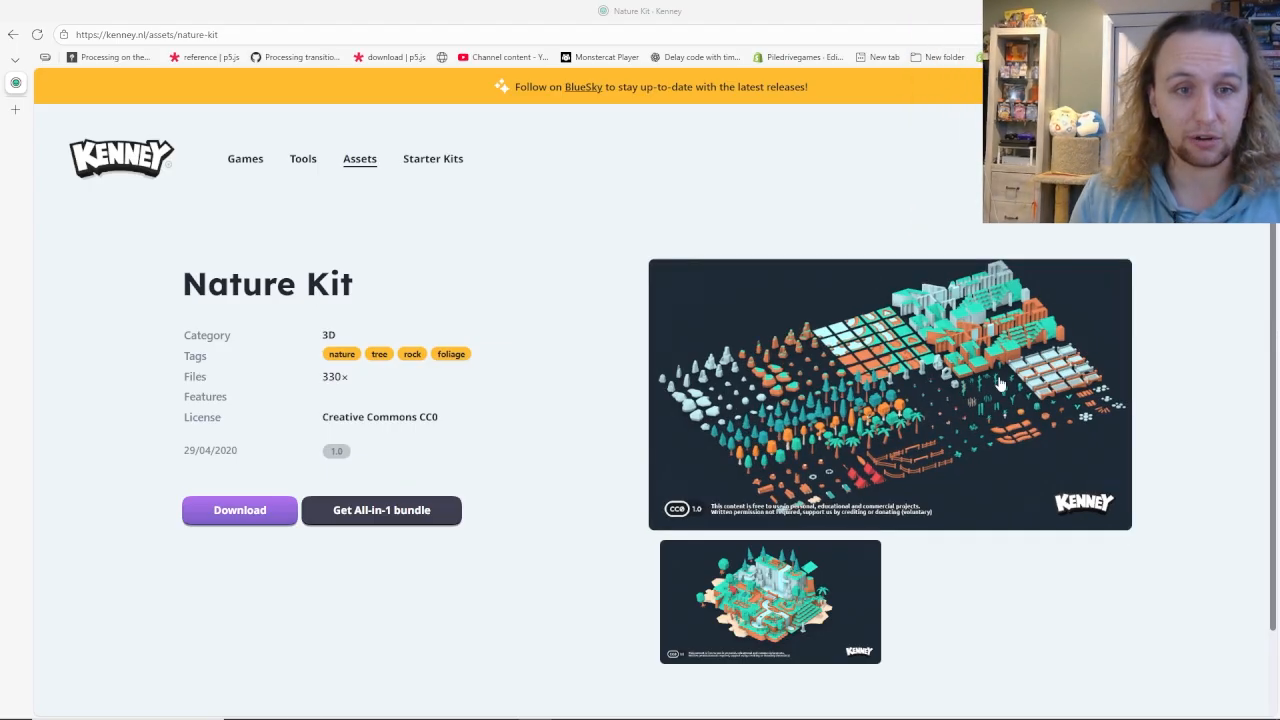
# View the enlarged Nature Kit contents preview, close it, and start the kit's download.
pyautogui.click(697, 409)
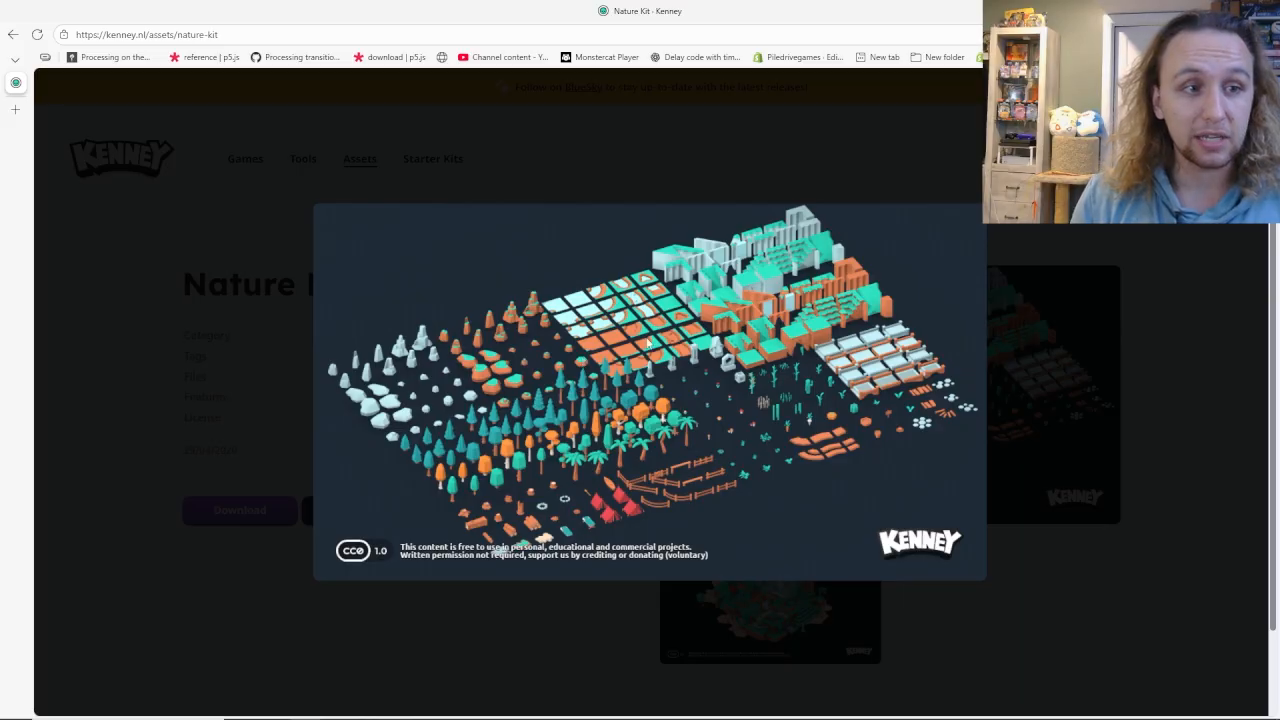
pyautogui.click(614, 423)
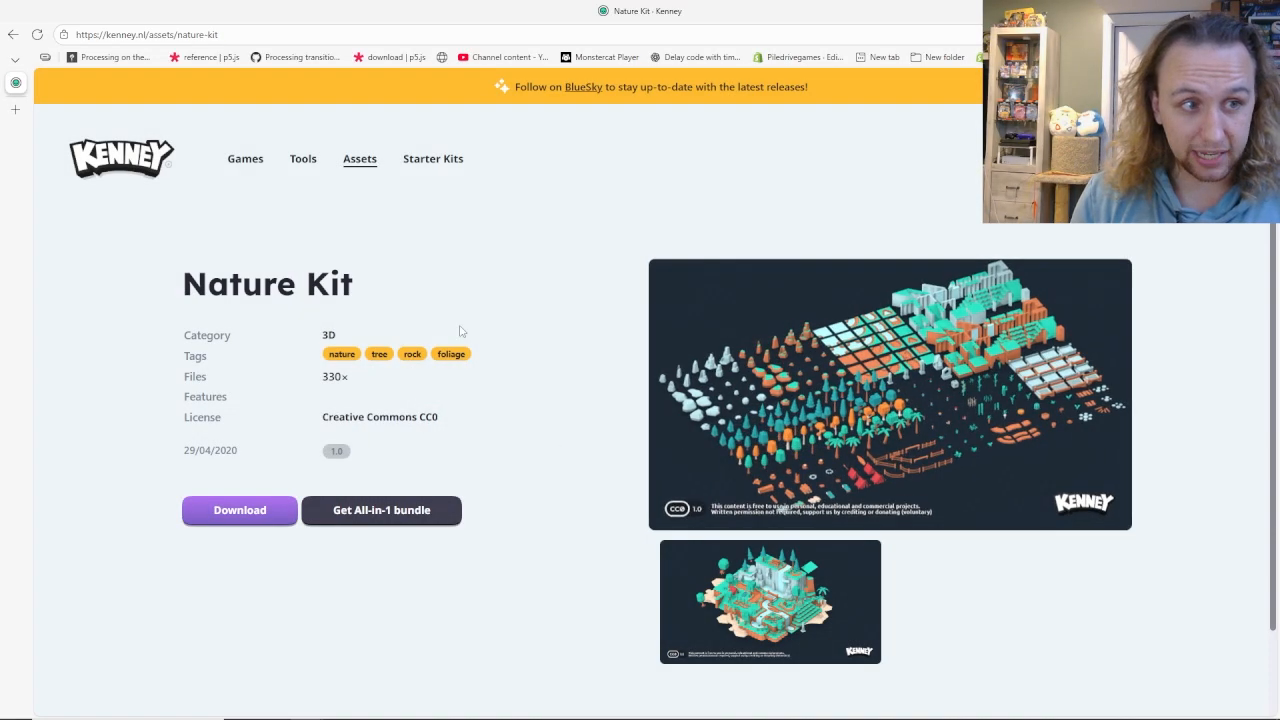
pyautogui.click(207, 520)
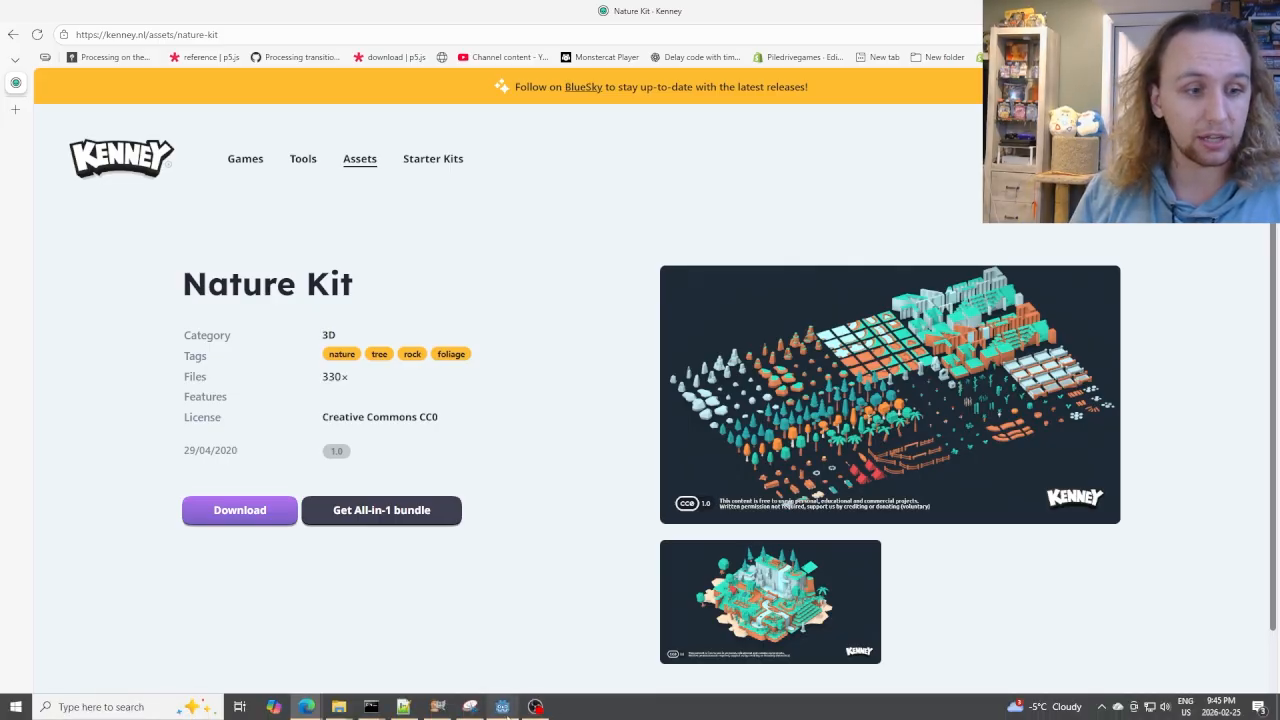
# Switch to Godot and examine how the nature assets are arranged across the forest level.
pyautogui.click(502, 706)
pyautogui.moveTo(560, 400); pyautogui.dragTo(797, 410, button='right')
pyautogui.press('w')
pyautogui.press('s')
pyautogui.press('w')
pyautogui.press('s')
pyautogui.press('s')
pyautogui.press('d')
pyautogui.press('d')
pyautogui.moveTo(557, 329); pyautogui.dragTo(520, 318, button='right')
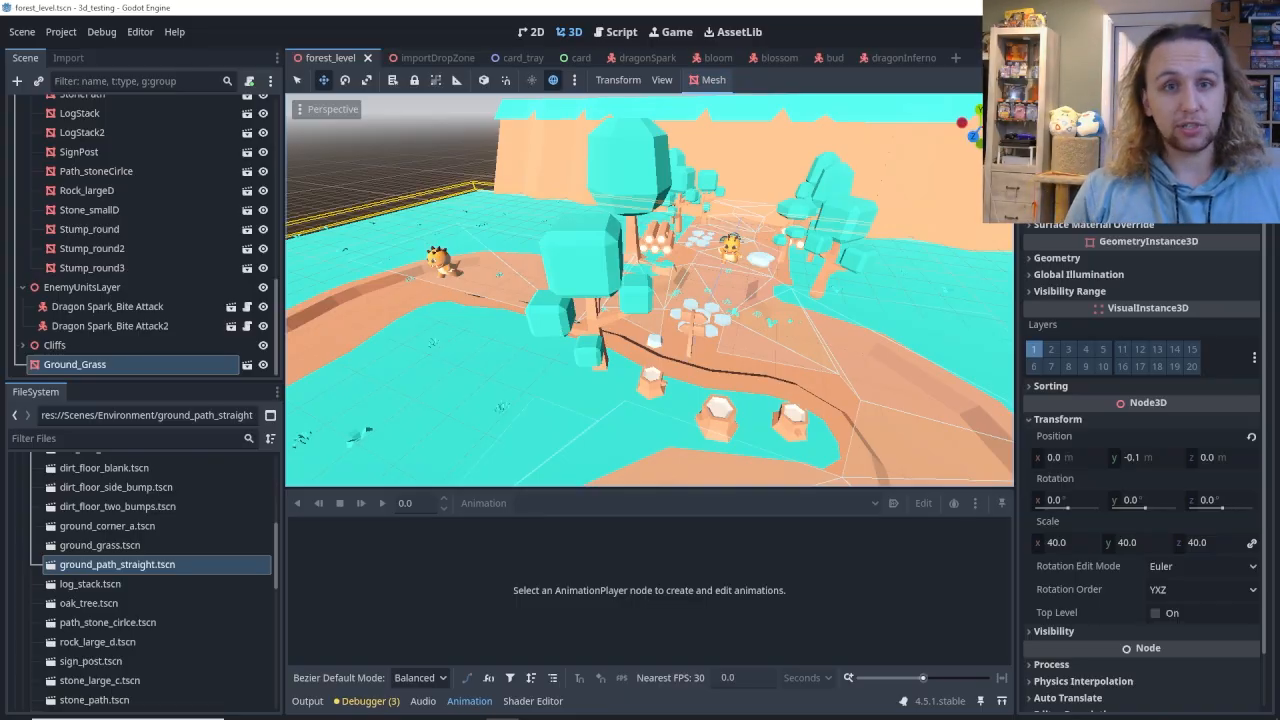
# Switch to the Nature Kit page in the browser, shrink its window over Godot, view the enlarged contents preview, and minimize the browser.
pyautogui.click(308, 709)
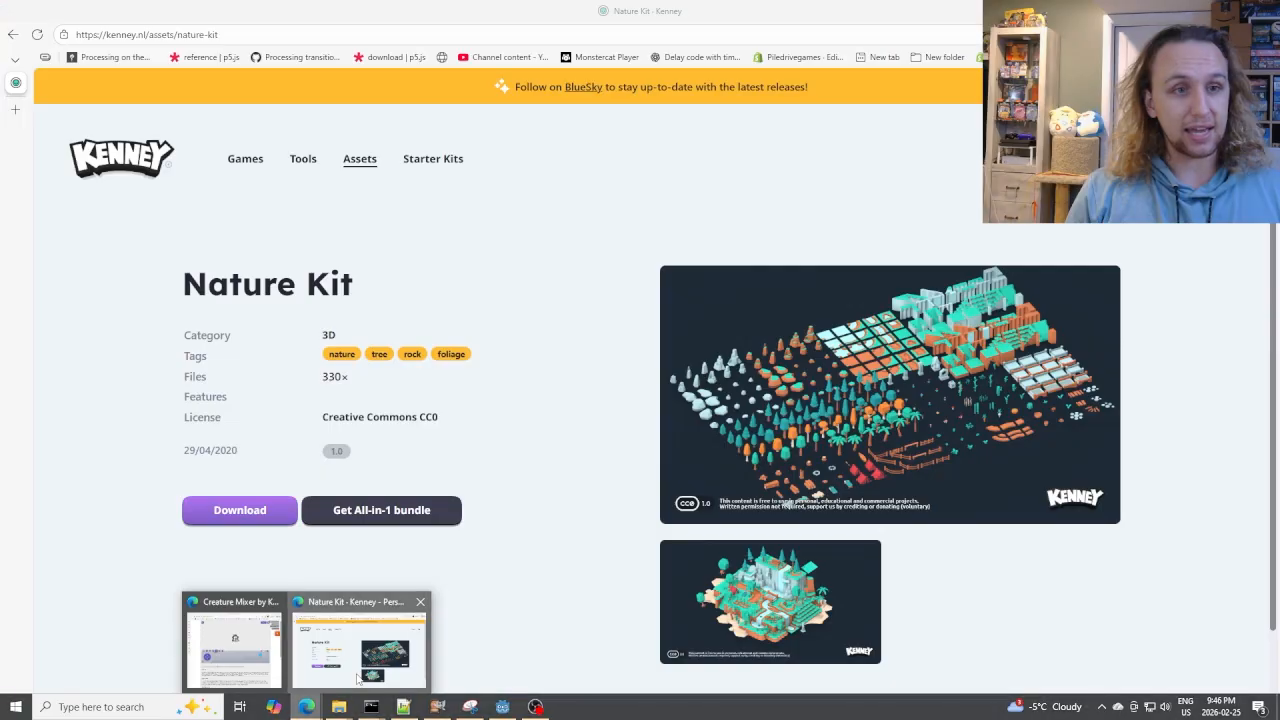
pyautogui.click(358, 679)
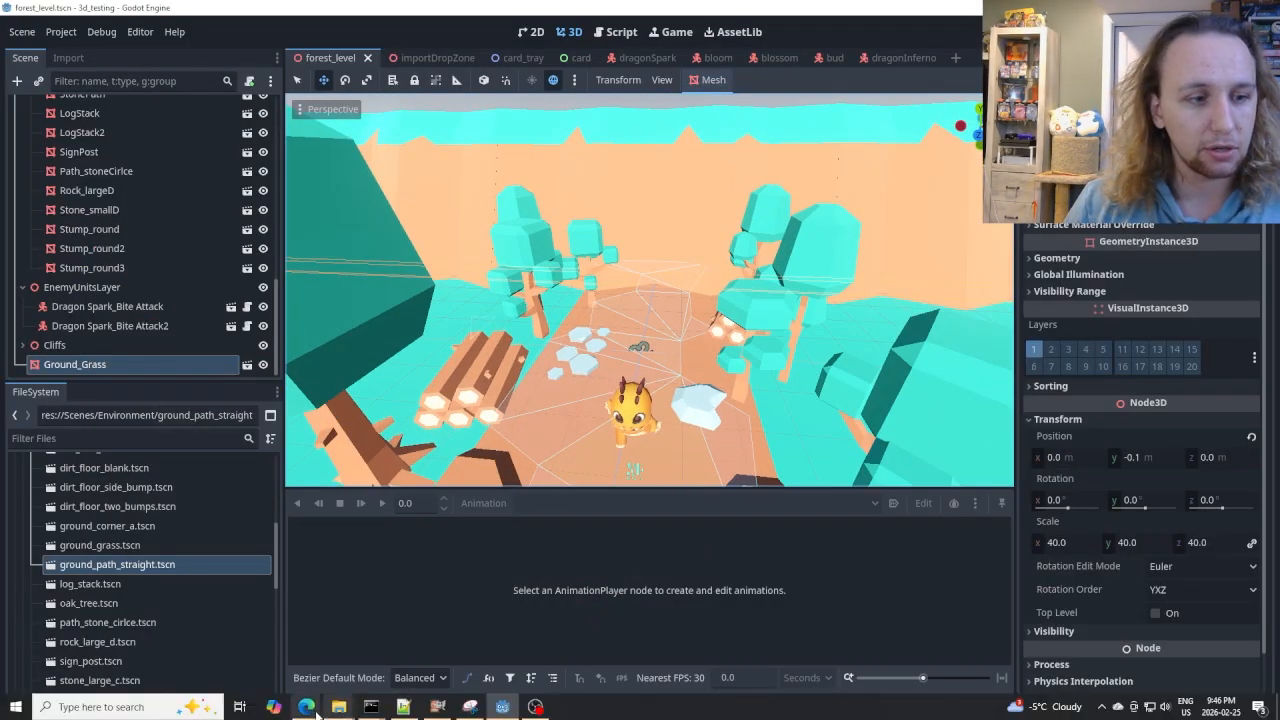
pyautogui.moveTo(315, 708)
pyautogui.click(358, 635)
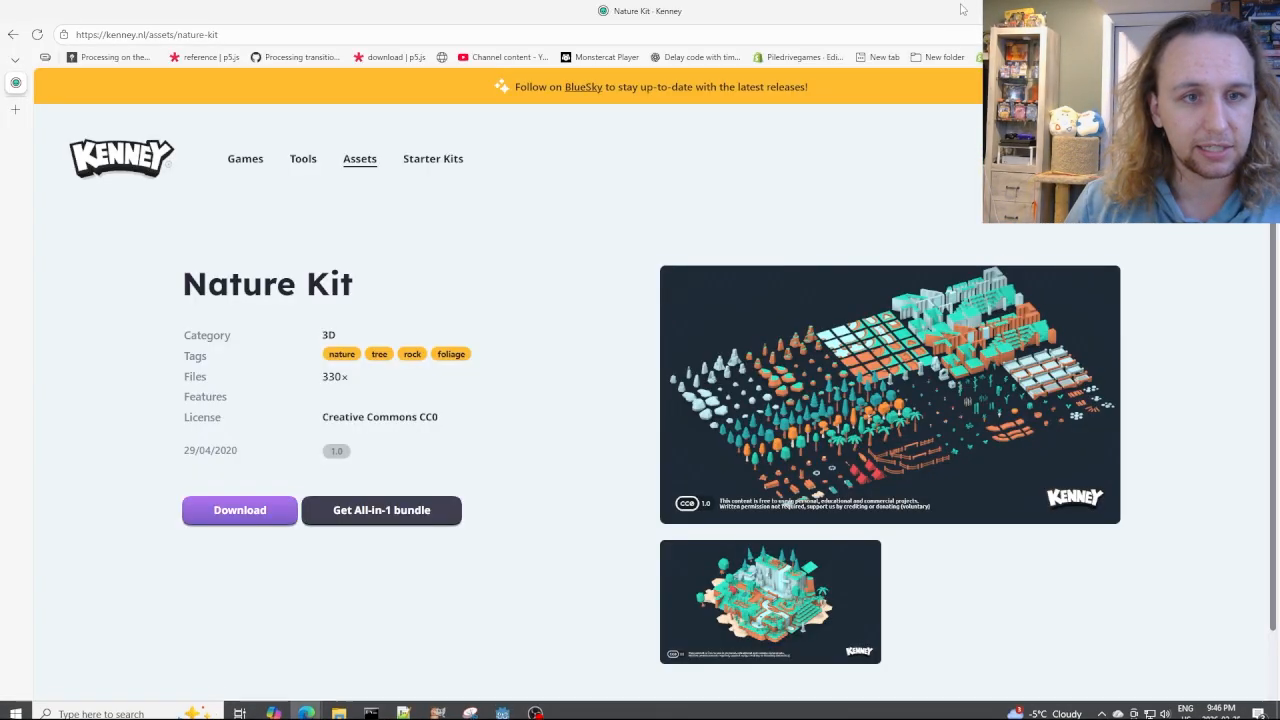
pyautogui.moveTo(961, 8); pyautogui.dragTo(948, 66)
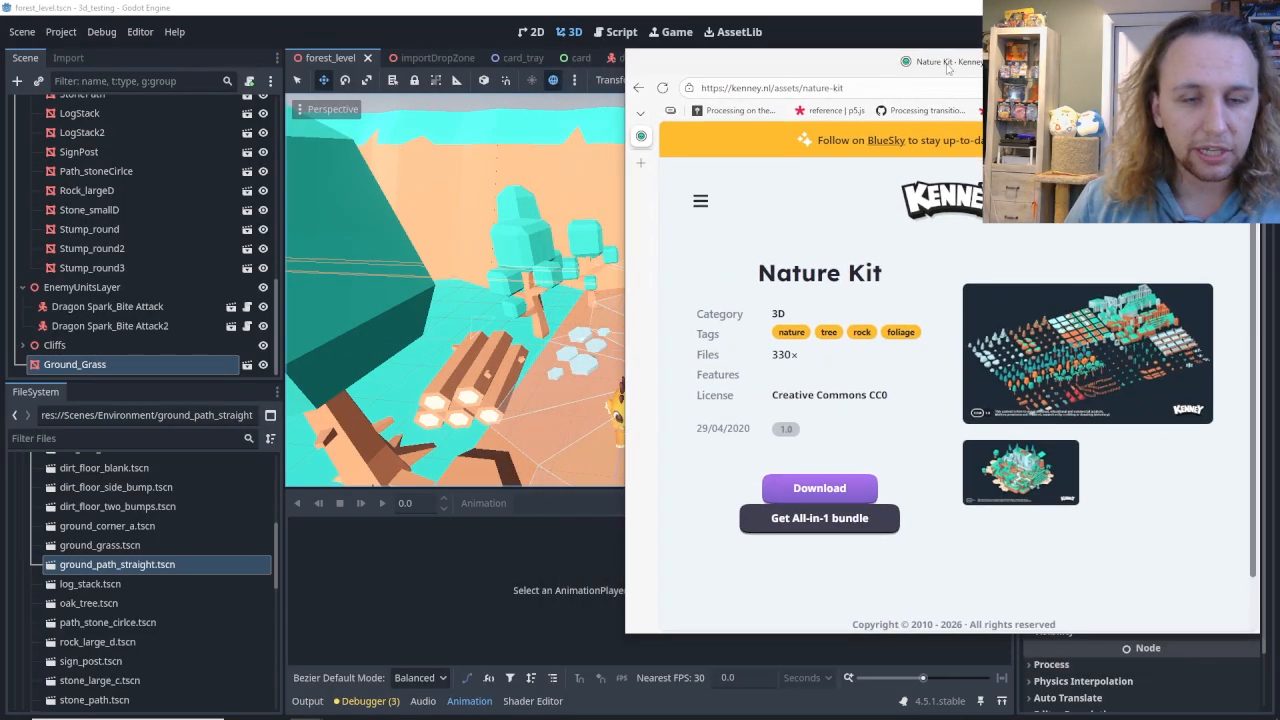
pyautogui.click(1145, 395)
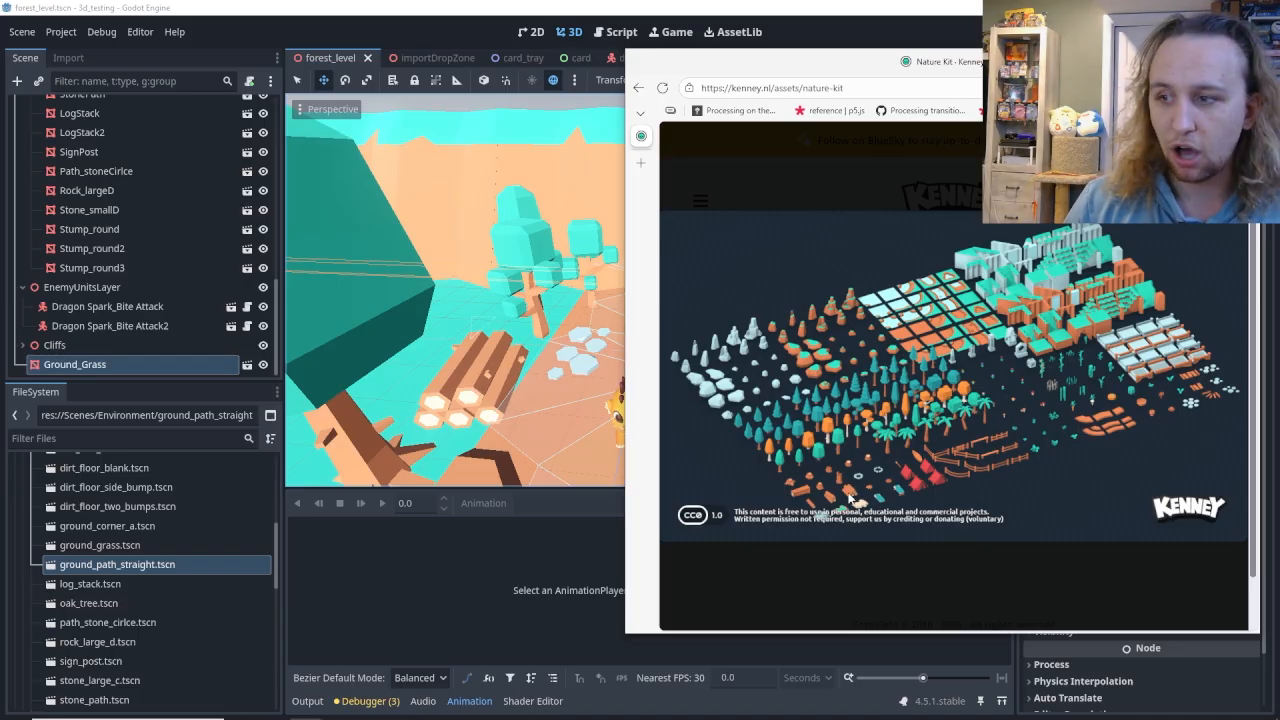
pyautogui.click(1183, 61)
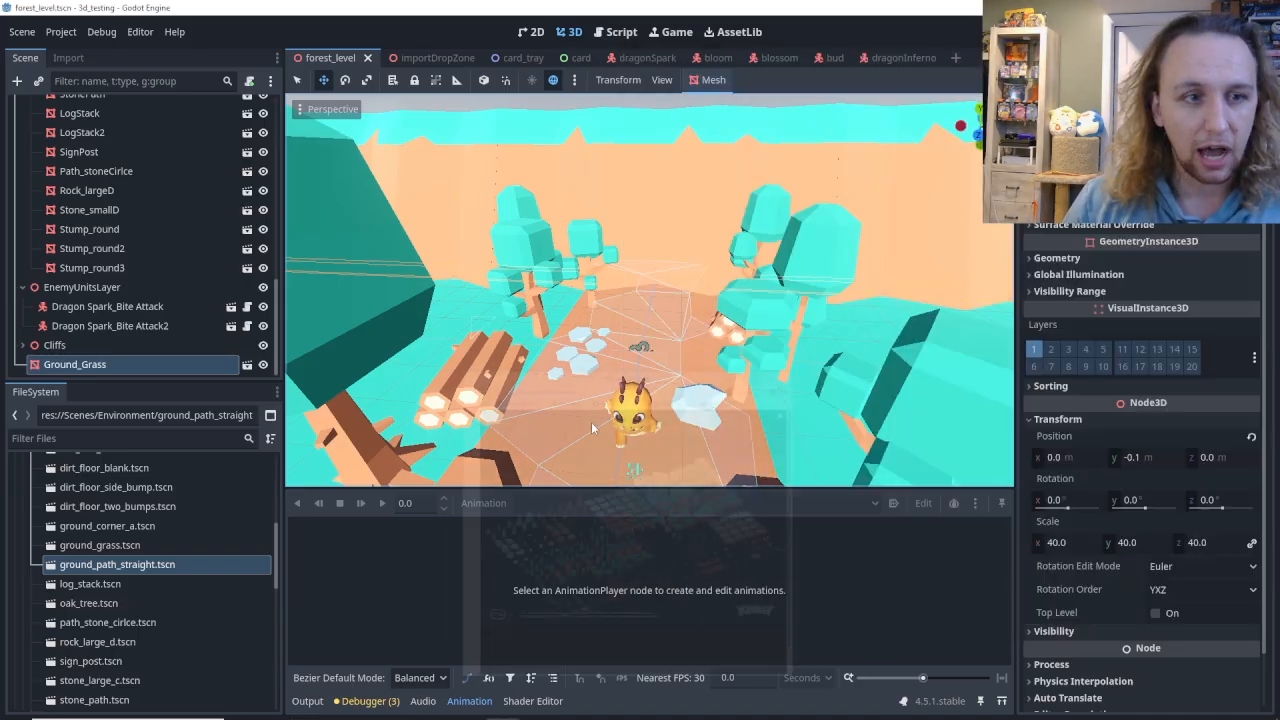
# Examine the dragon on the forest path and the surrounding trees, stones and paths from several angles.
pyautogui.moveTo(650, 250); pyautogui.dragTo(697, 291, button='middle')
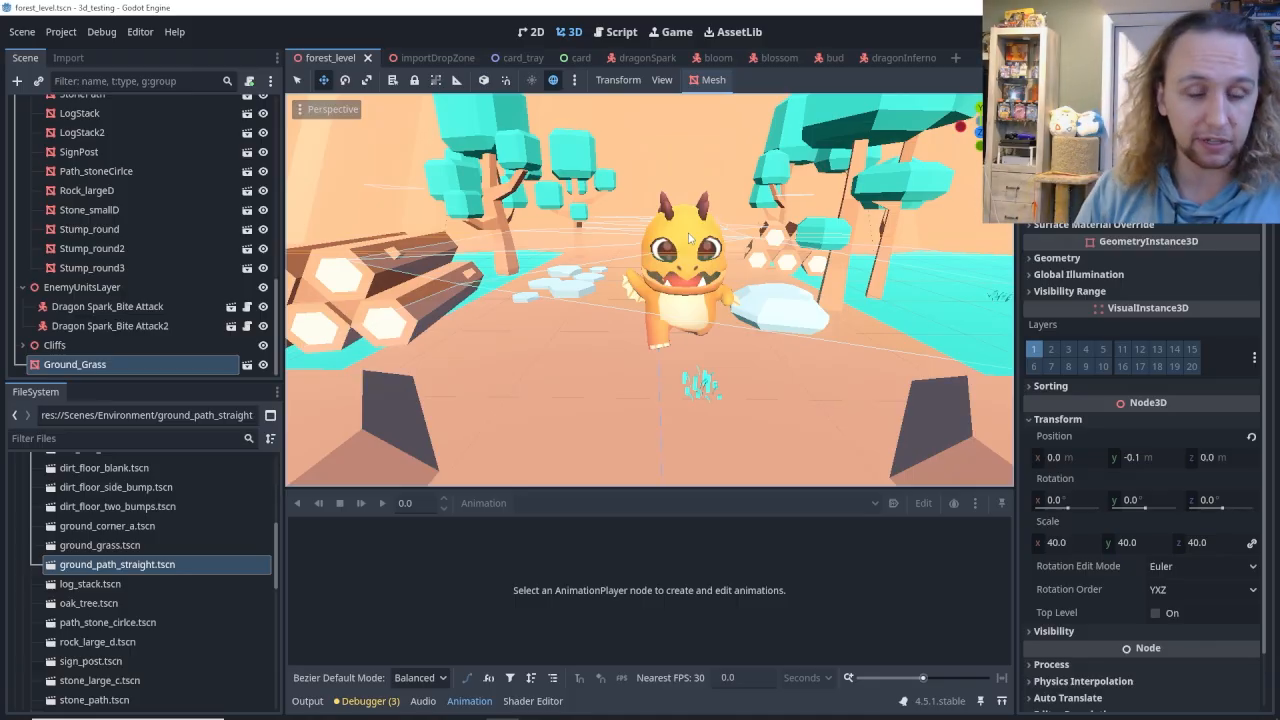
pyautogui.moveTo(596, 331); pyautogui.dragTo(568, 341, button='right')
pyautogui.press('s')
pyautogui.moveTo(599, 281); pyautogui.dragTo(670, 290, button='right')
pyautogui.press('a')
pyautogui.moveTo(600, 313); pyautogui.dragTo(557, 295, button='middle')
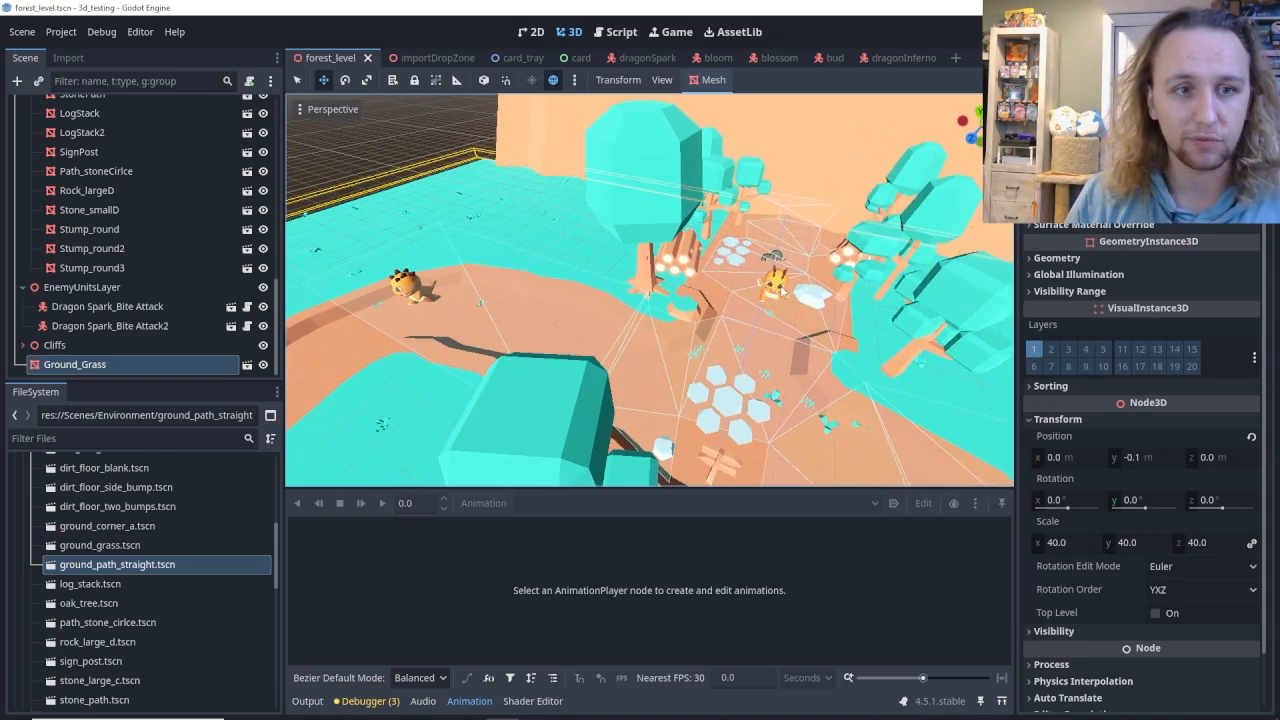
pyautogui.moveTo(650, 290); pyautogui.dragTo(640, 235, button='middle')
# Locate the detailed trees in the forest level and open the Tree_detailed3 instance's scene for editing.
pyautogui.moveTo(690, 345); pyautogui.dragTo(565, 398, button='middle')
pyautogui.click(565, 398)
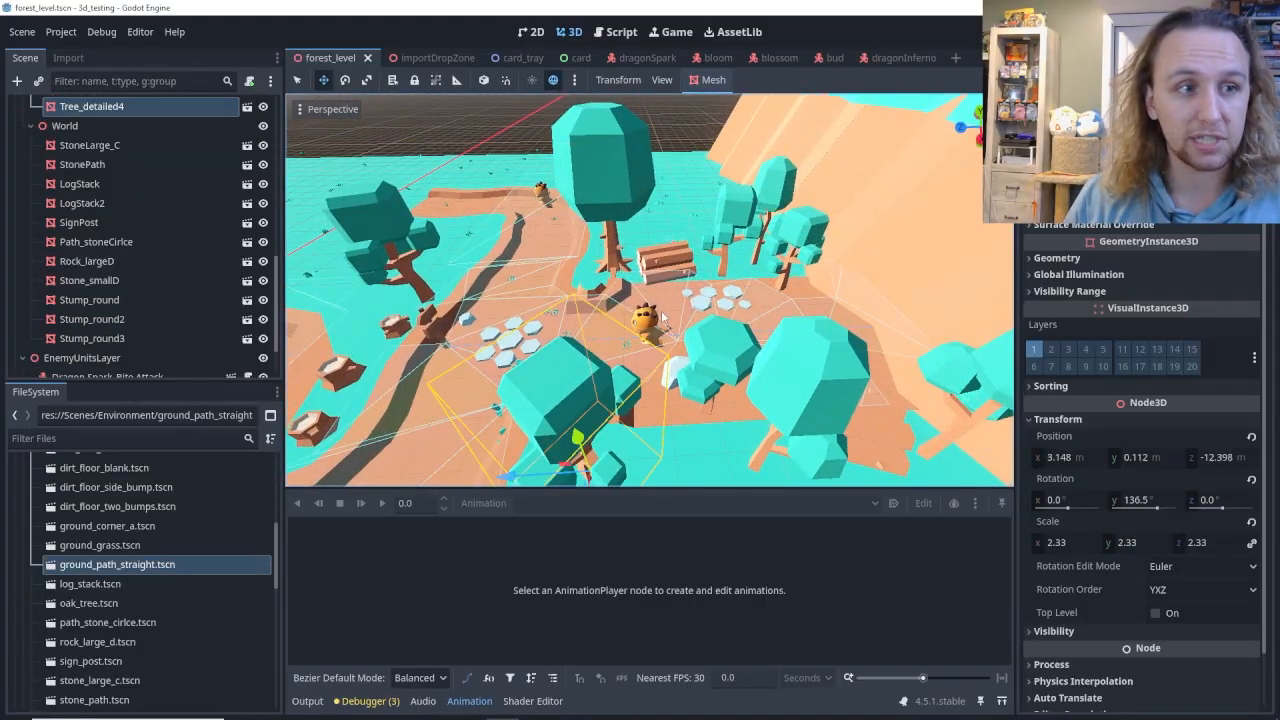
pyautogui.scroll(3, 105, 192)
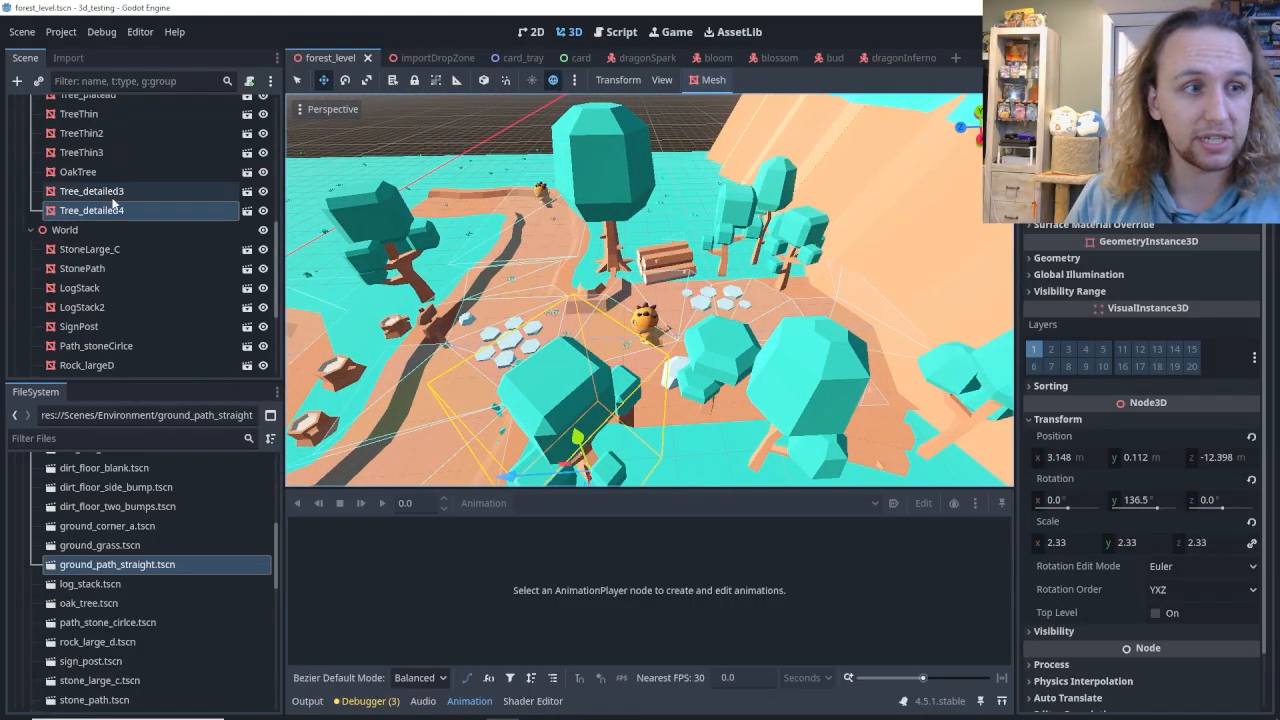
pyautogui.click(113, 193)
pyautogui.click(247, 191)
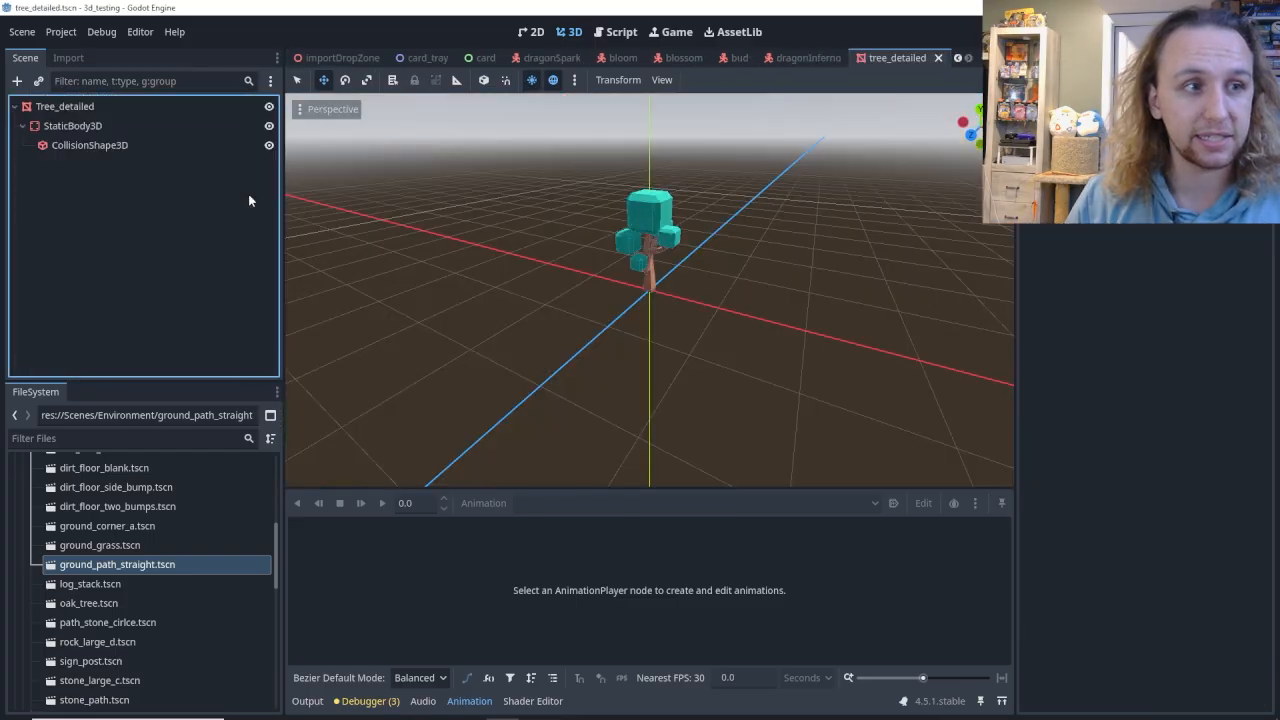
# Select the Tree_detailed root node and examine the tree mesh up close.
pyautogui.click(94, 109)
pyautogui.press('w')
pyautogui.moveTo(600, 290); pyautogui.dragTo(630, 225, button='right')
pyautogui.press('s')
pyautogui.press('w')
pyautogui.press('s')
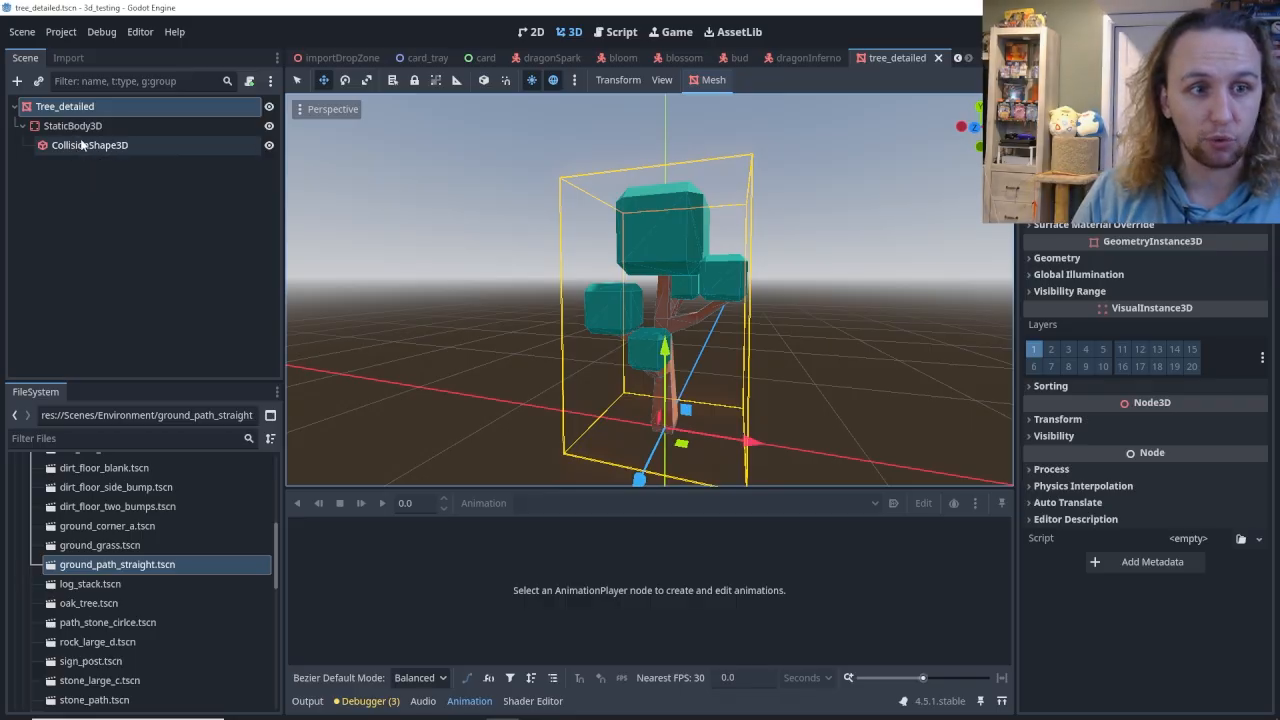
# Return to the forest_level scene and look through its node hierarchy.
pyautogui.click(338, 57)
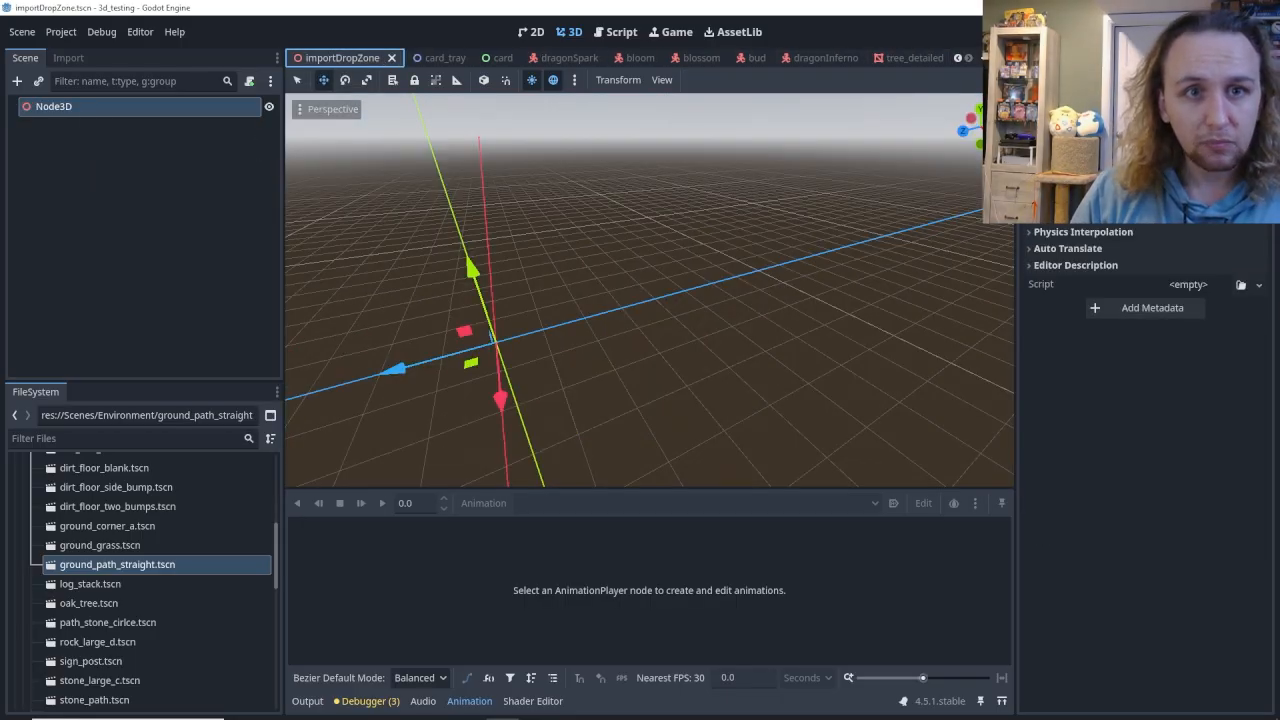
pyautogui.click(960, 58)
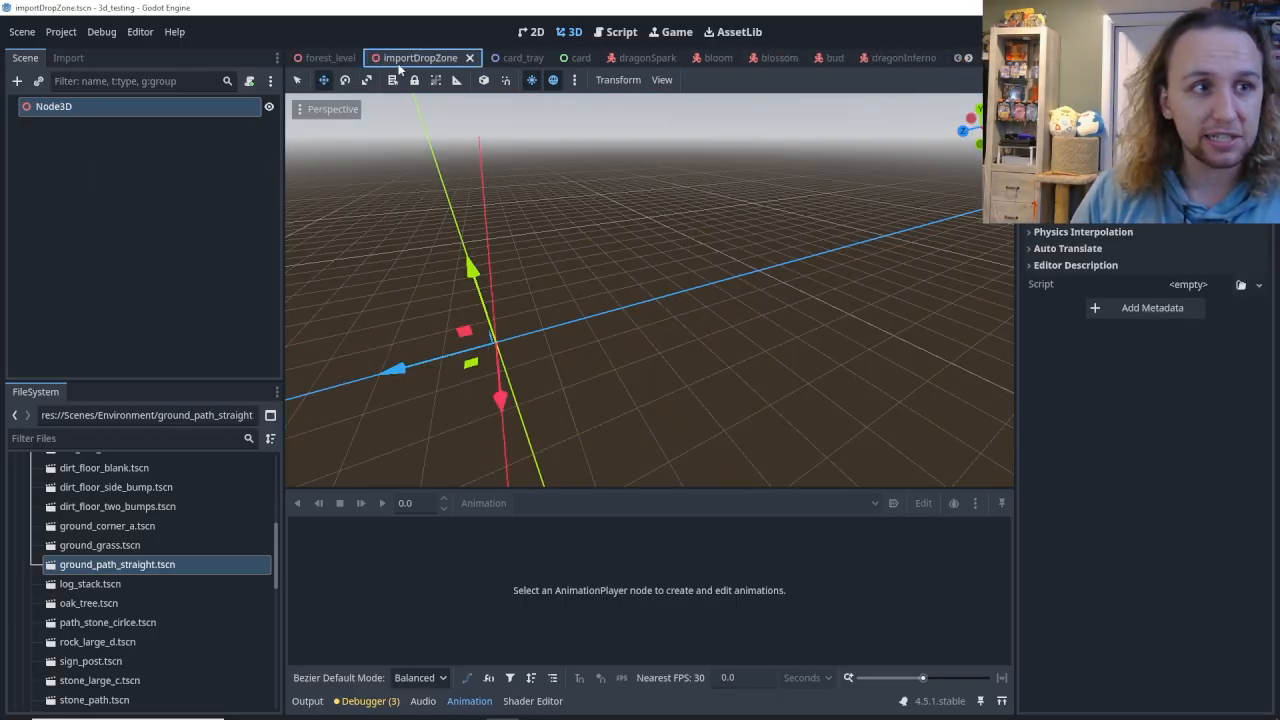
pyautogui.click(325, 57)
pyautogui.moveTo(650, 290); pyautogui.dragTo(635, 260, button='right')
pyautogui.moveTo(322, 405); pyautogui.dragTo(322, 379, button='right')
pyautogui.scroll(-3, 81, 274)
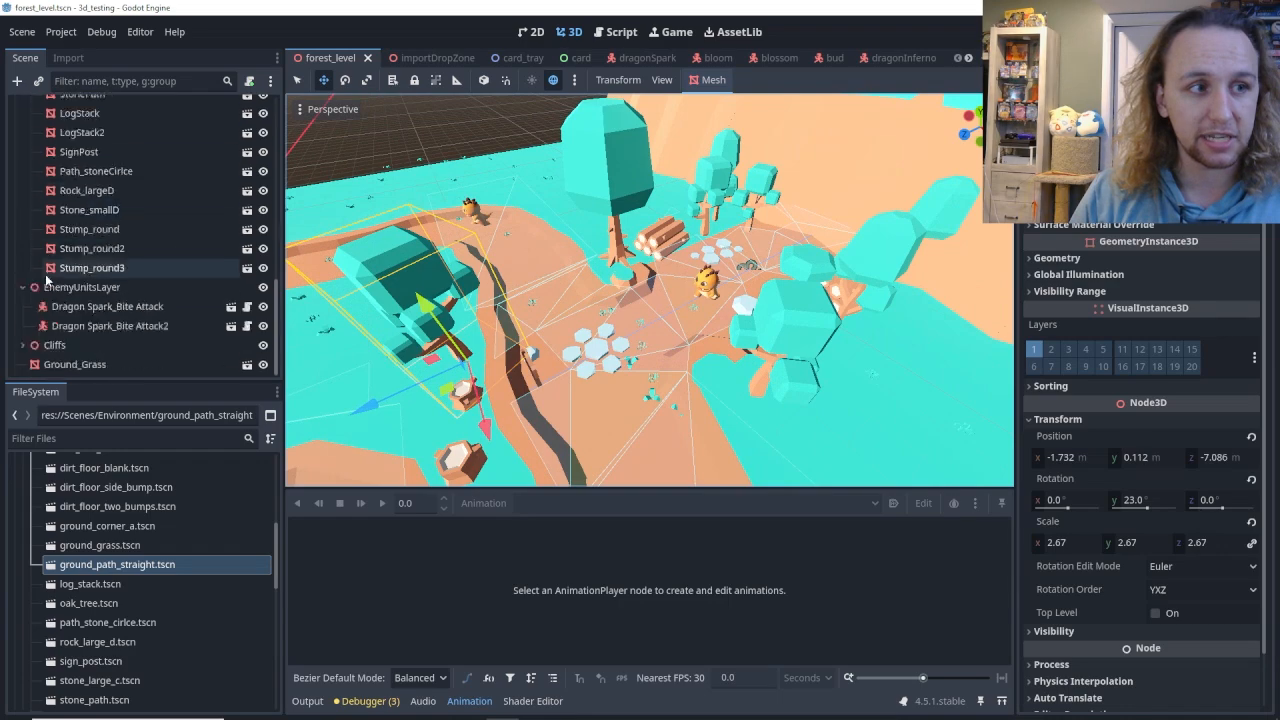
pyautogui.scroll(5, 81, 272)
pyautogui.scroll(2, 81, 267)
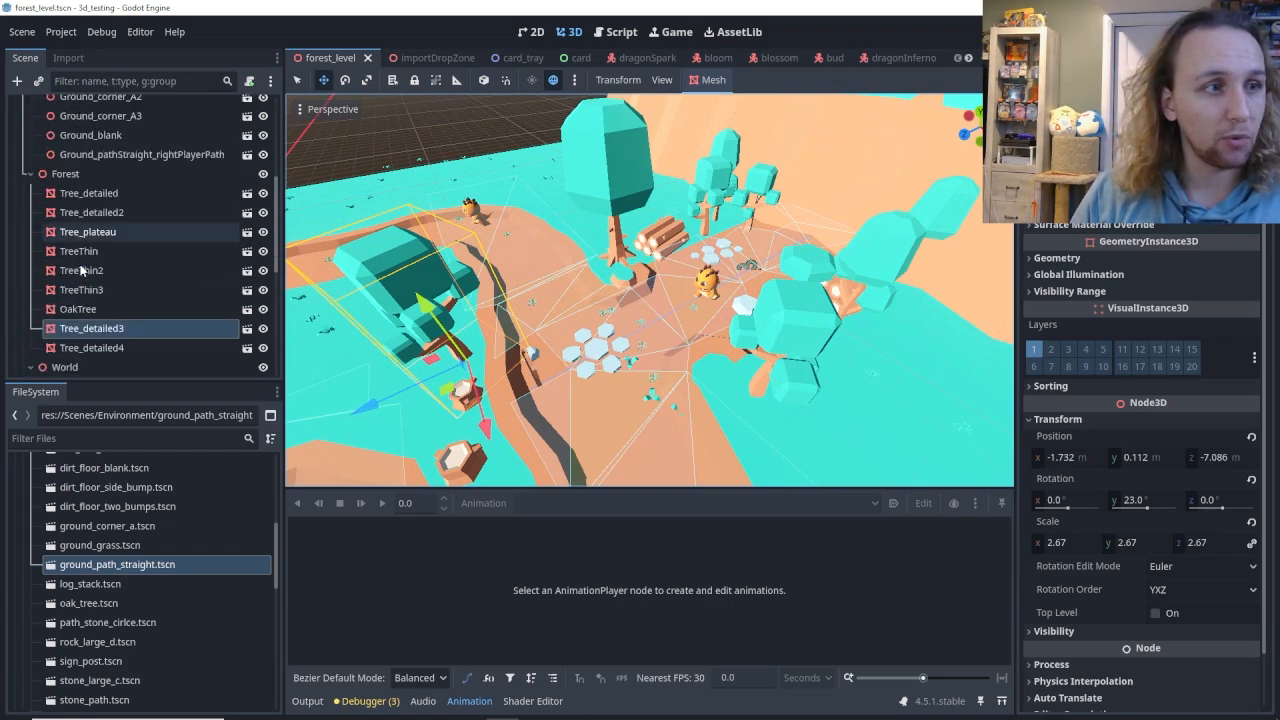
# Collapse the Forest, Paths and World groups, select the WorldNav node and examine its navigation mesh over the level.
pyautogui.click(88, 178)
pyautogui.scroll(4, 92, 188)
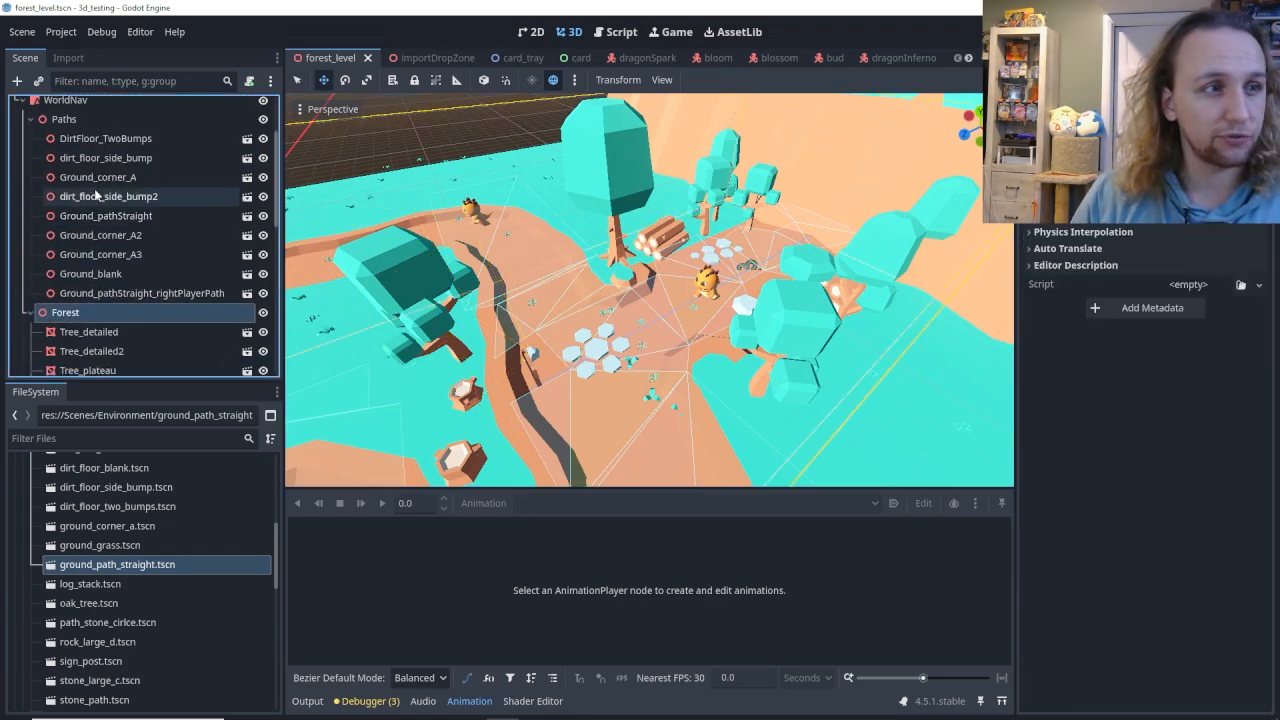
pyautogui.scroll(-2, 92, 200)
pyautogui.click(31, 245)
pyautogui.scroll(2, 34, 248)
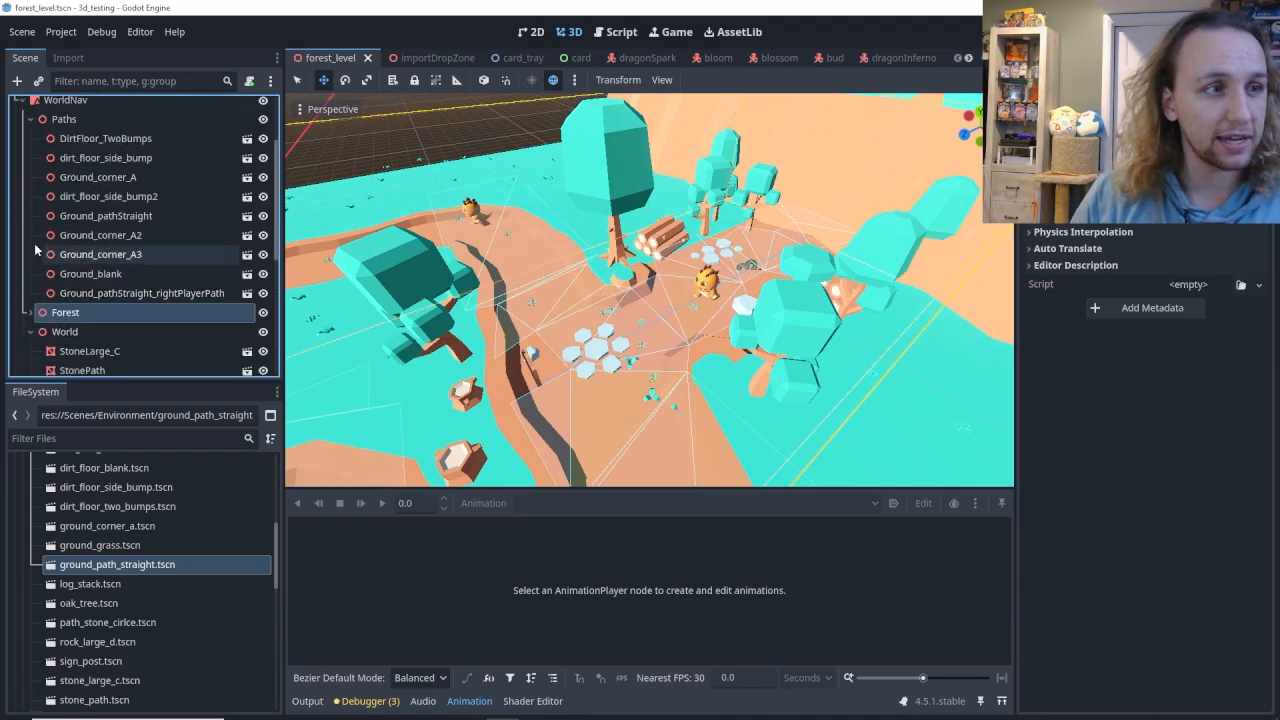
pyautogui.click(31, 119)
pyautogui.click(31, 151)
pyautogui.scroll(3, 34, 160)
pyautogui.click(79, 205)
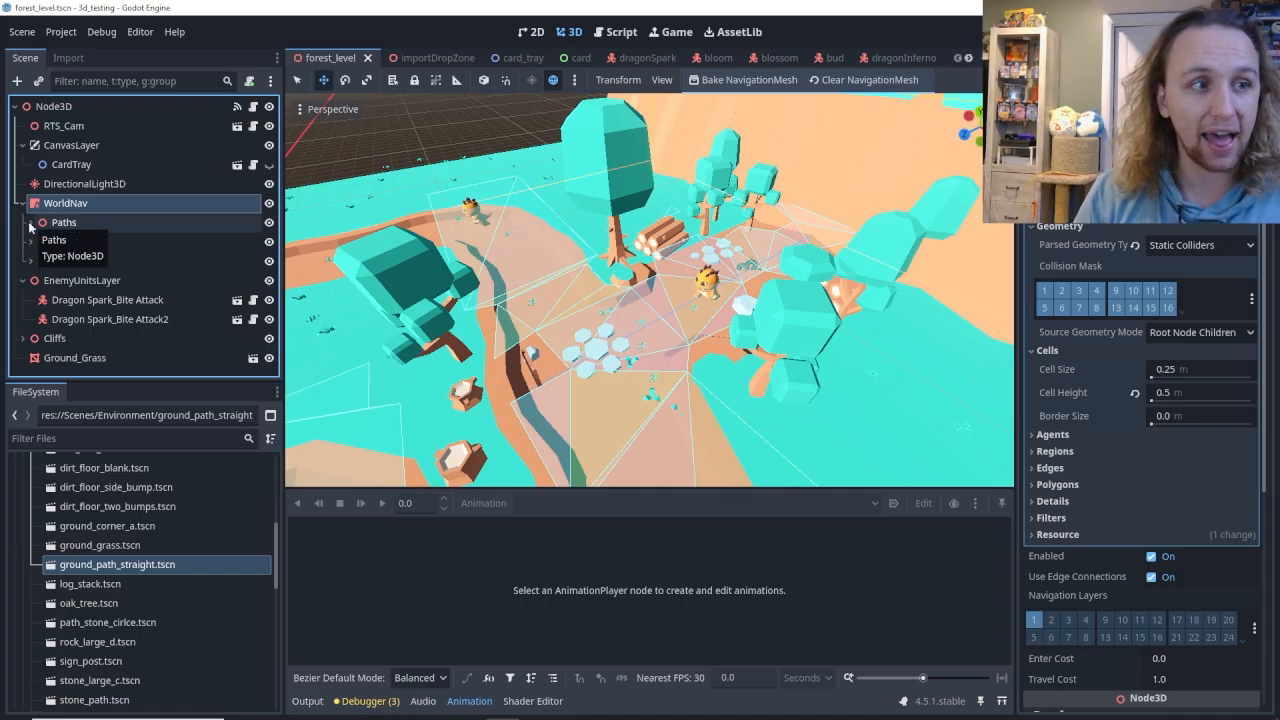
pyautogui.moveTo(828, 278); pyautogui.dragTo(775, 341, button='middle')
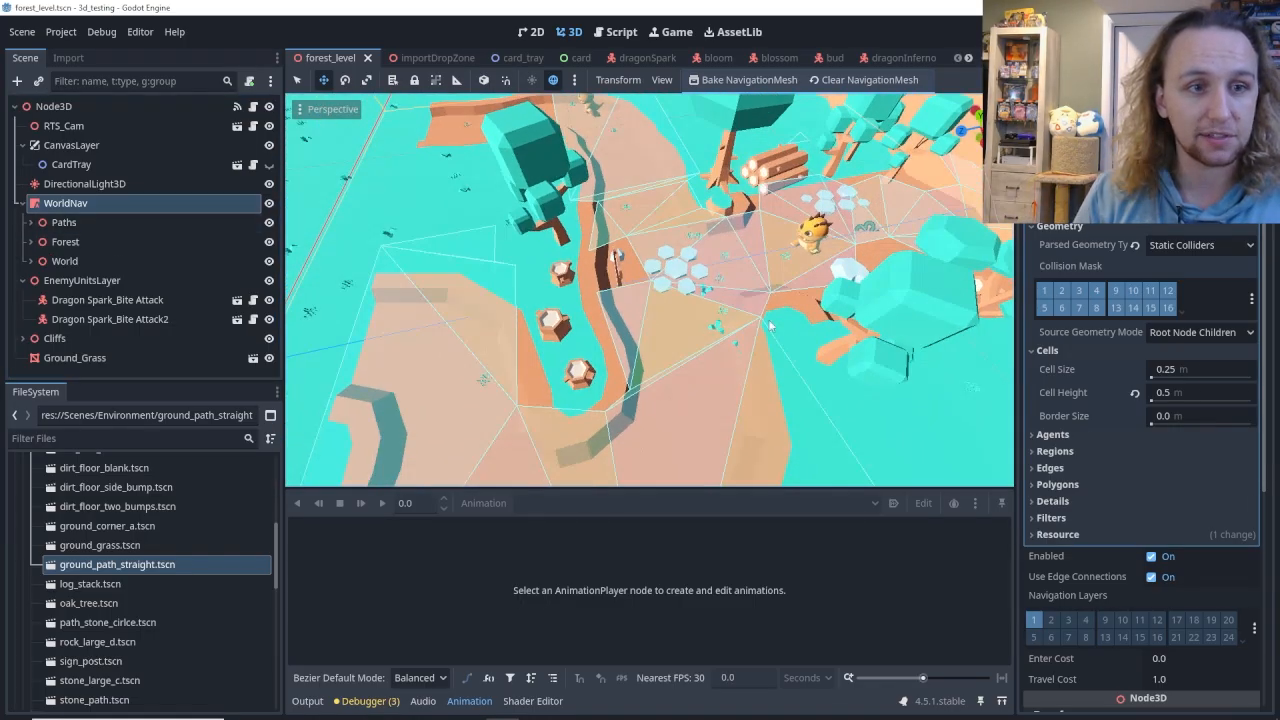
# Look through the Forest and World groups' child nodes, selecting StonePath and LogStack2 to locate them in the level.
pyautogui.click(80, 239)
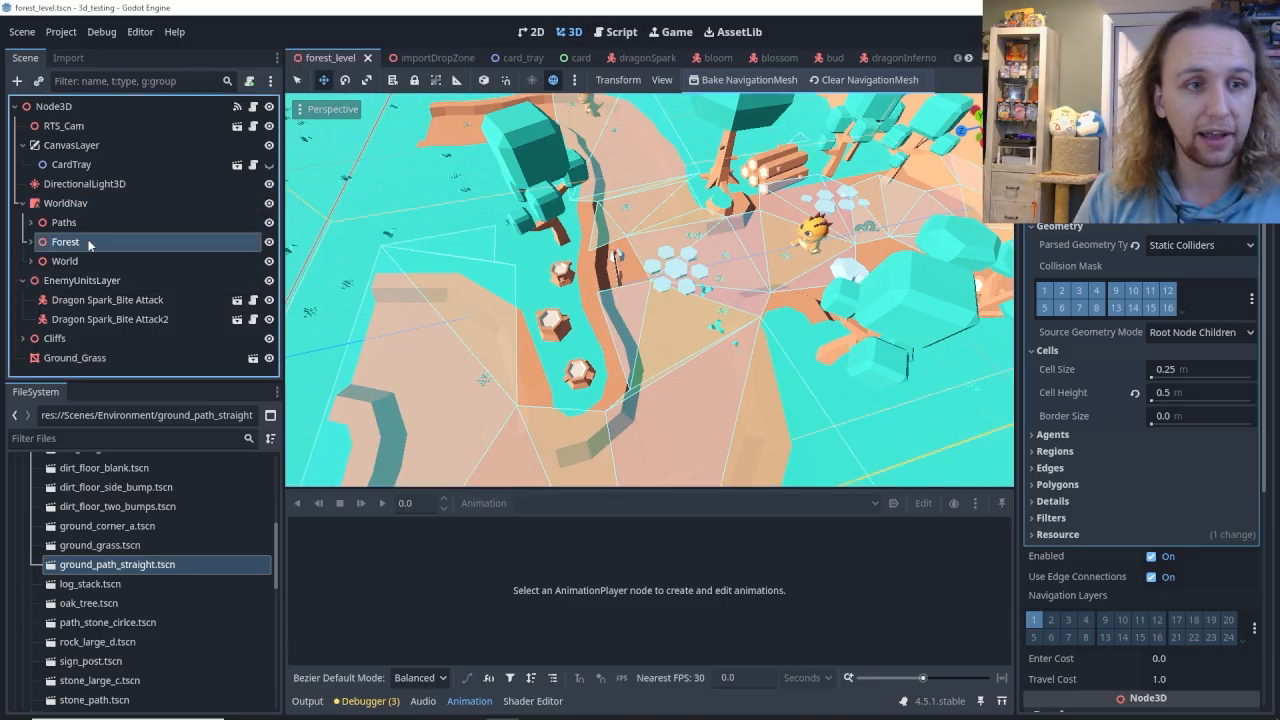
pyautogui.click(31, 243)
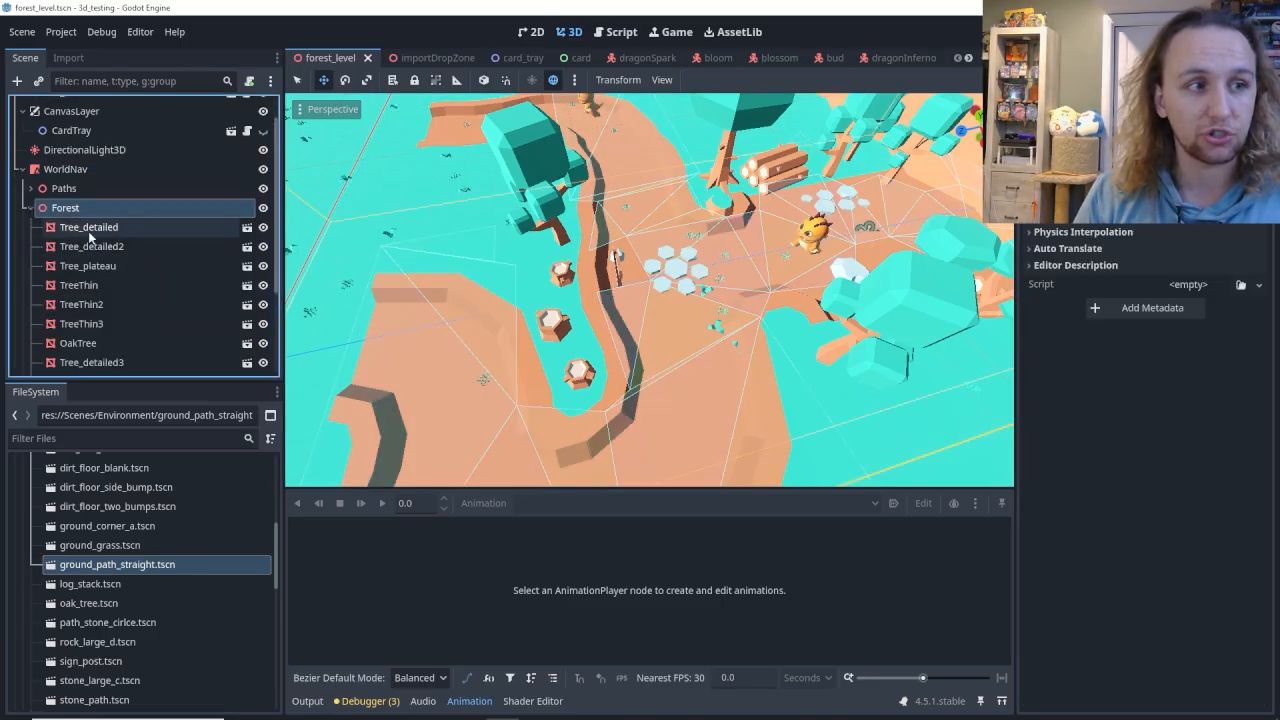
pyautogui.click(31, 218)
pyautogui.click(24, 263)
pyautogui.click(30, 261)
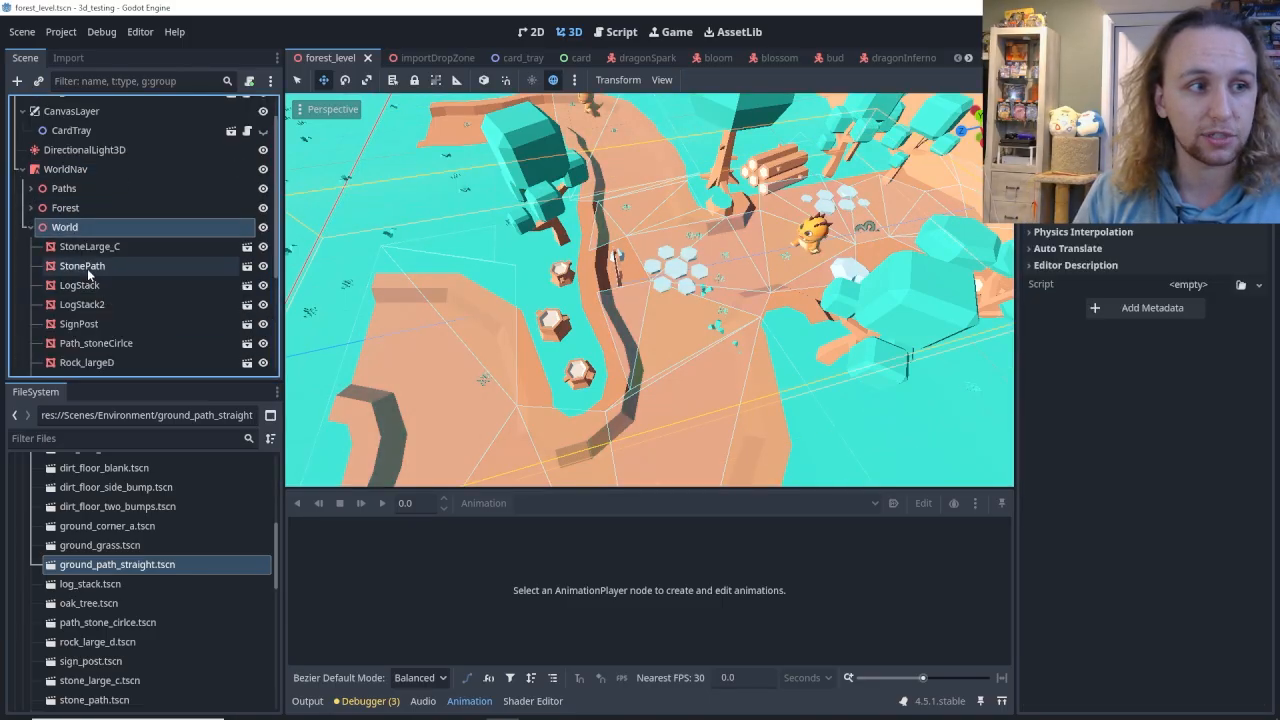
pyautogui.click(88, 267)
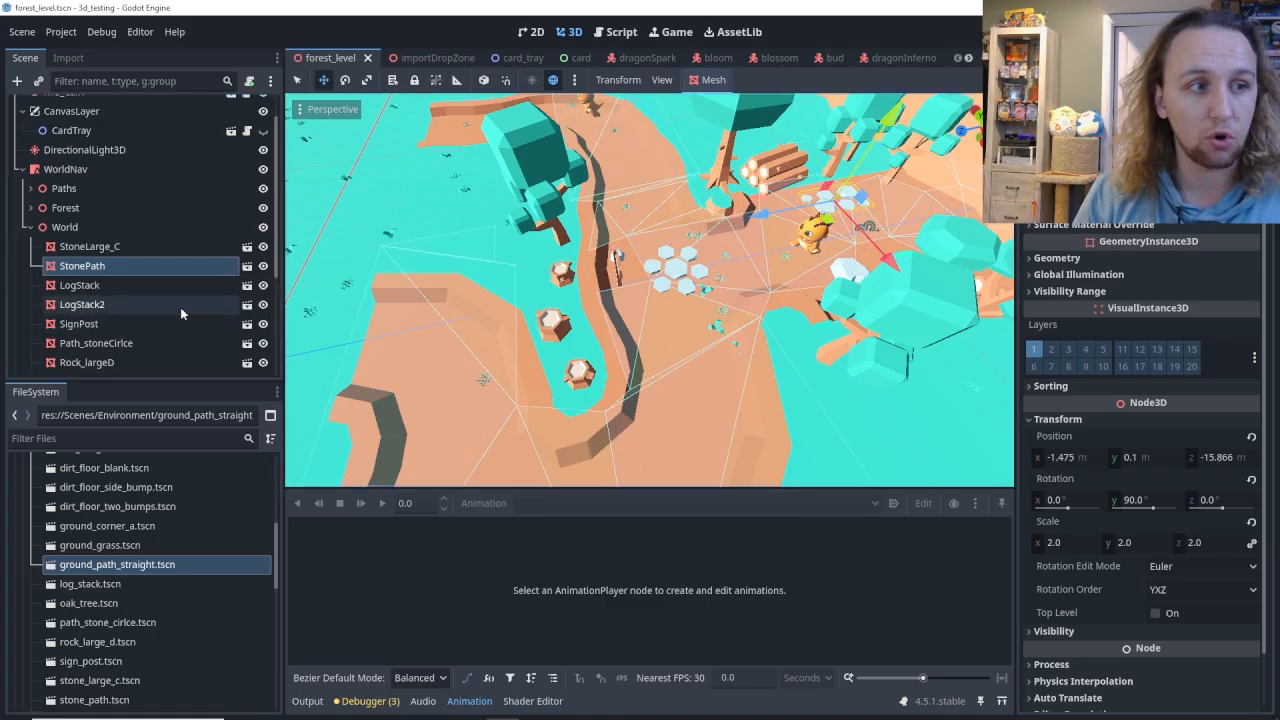
pyautogui.click(126, 305)
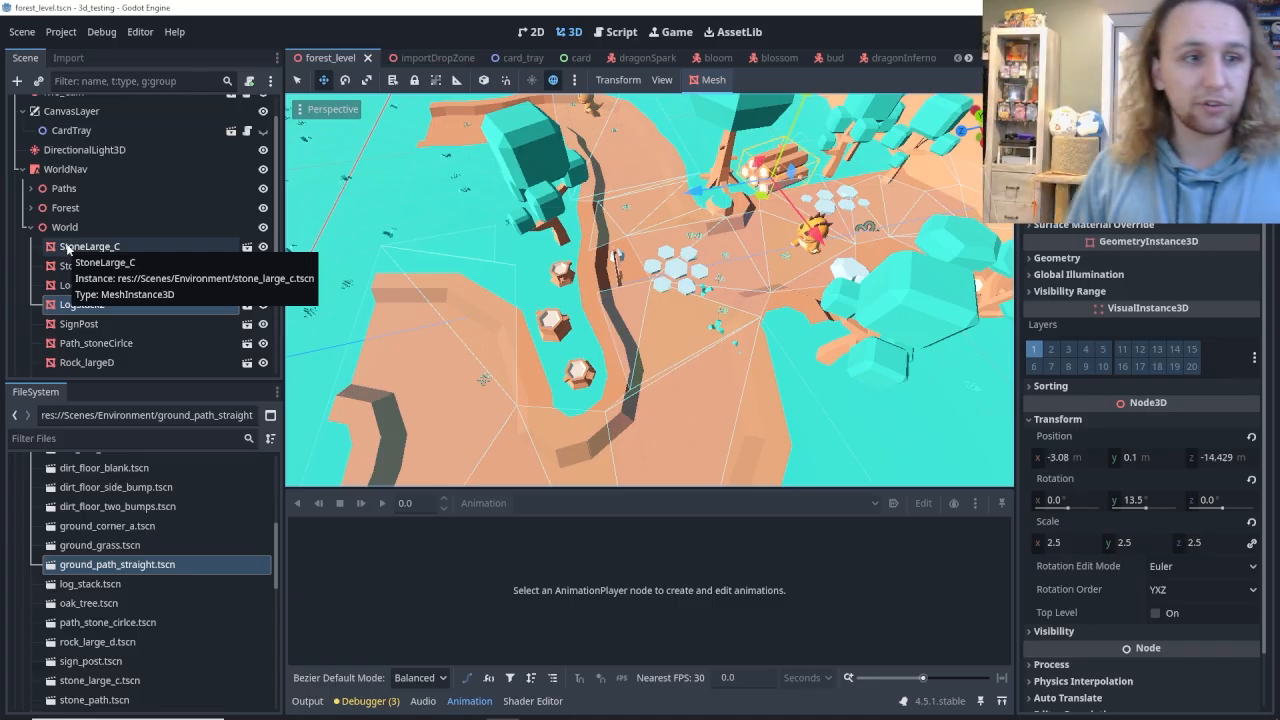
# Select the Stump_round2 tree stump and examine the surrounding stumps and paths.
pyautogui.click(553, 336)
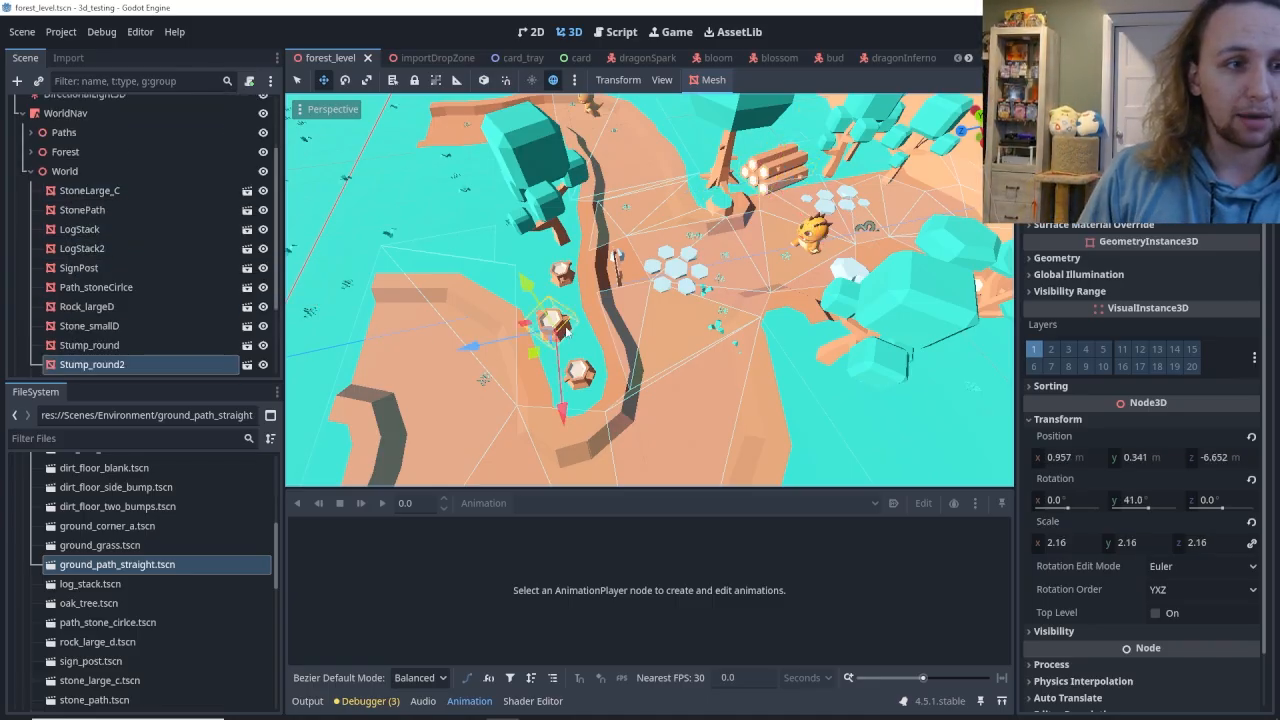
pyautogui.moveTo(600, 349); pyautogui.dragTo(548, 372, button='right')
pyautogui.press('w')
pyautogui.press('s')
pyautogui.press('s')
pyautogui.moveTo(565, 269)
pyautogui.mouseDown(button='right')
pyautogui.moveTo(542, 266)
pyautogui.moveTo(565, 269)
pyautogui.mouseUp(button='right')
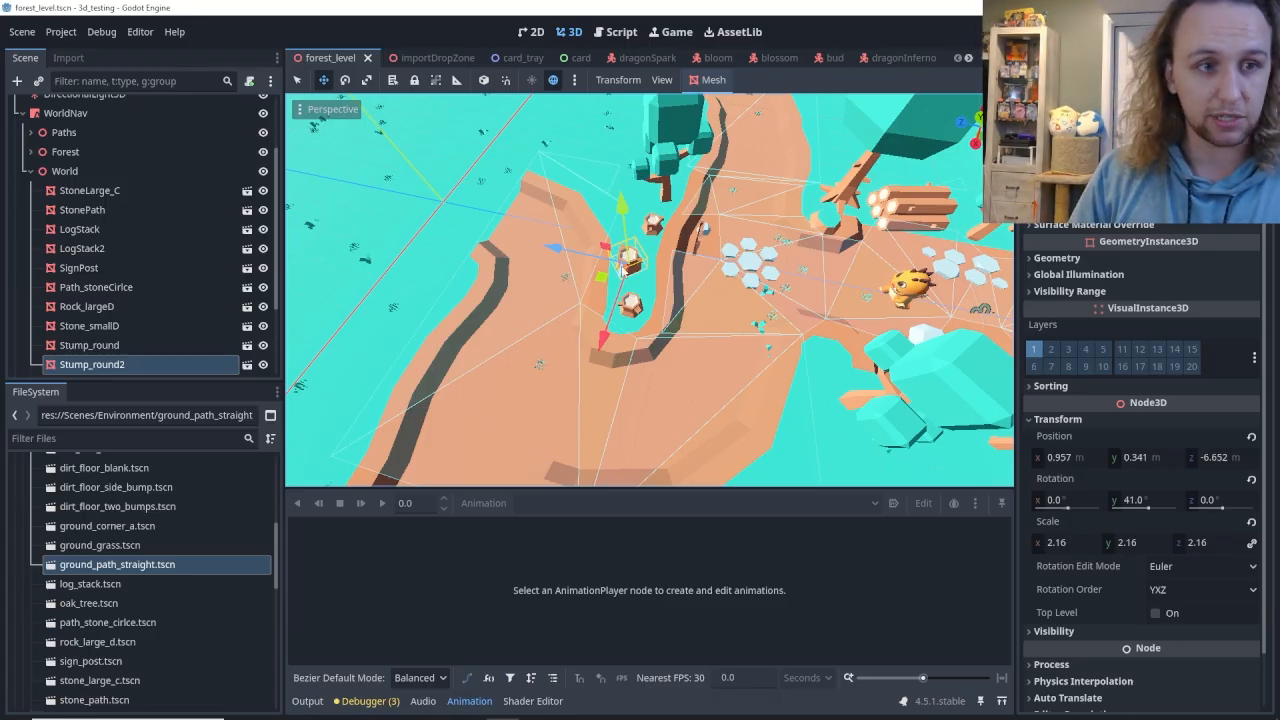
# Select StonePath, collapse the World group, select Paths, expand the Forest group and survey the trees in the level.
pyautogui.click(80, 209)
pyautogui.click(31, 171)
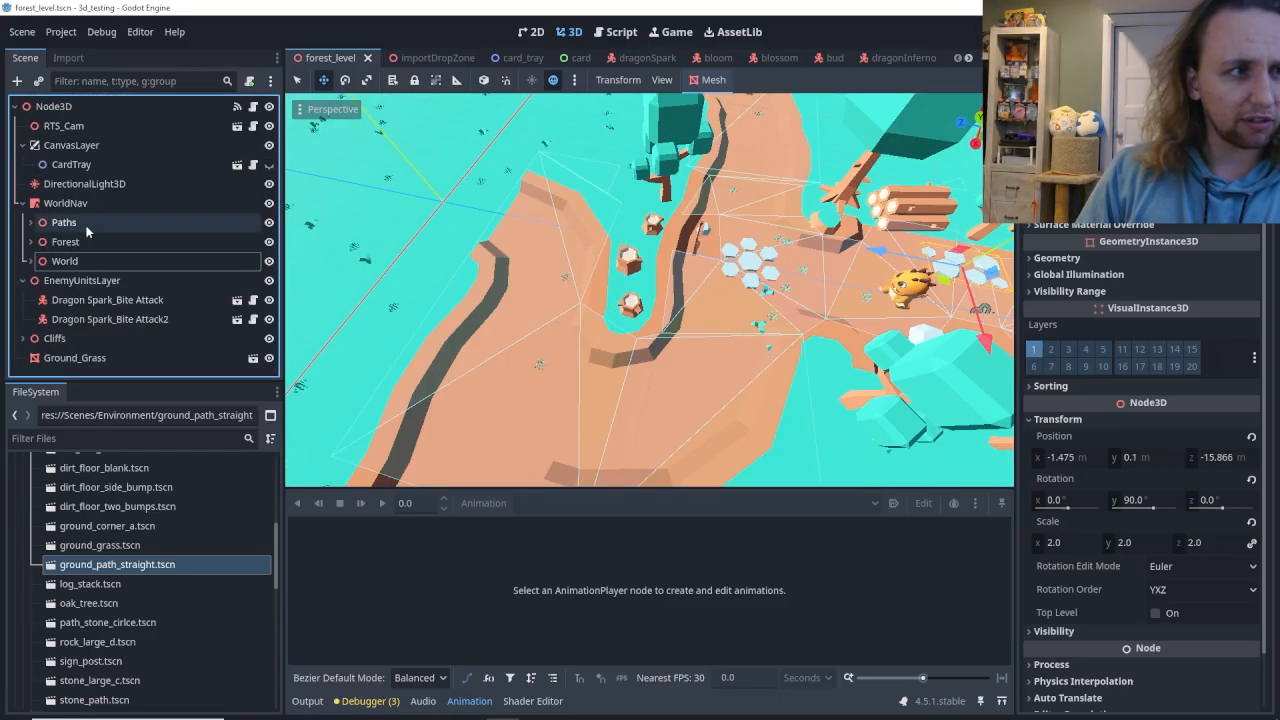
pyautogui.click(86, 231)
pyautogui.click(33, 242)
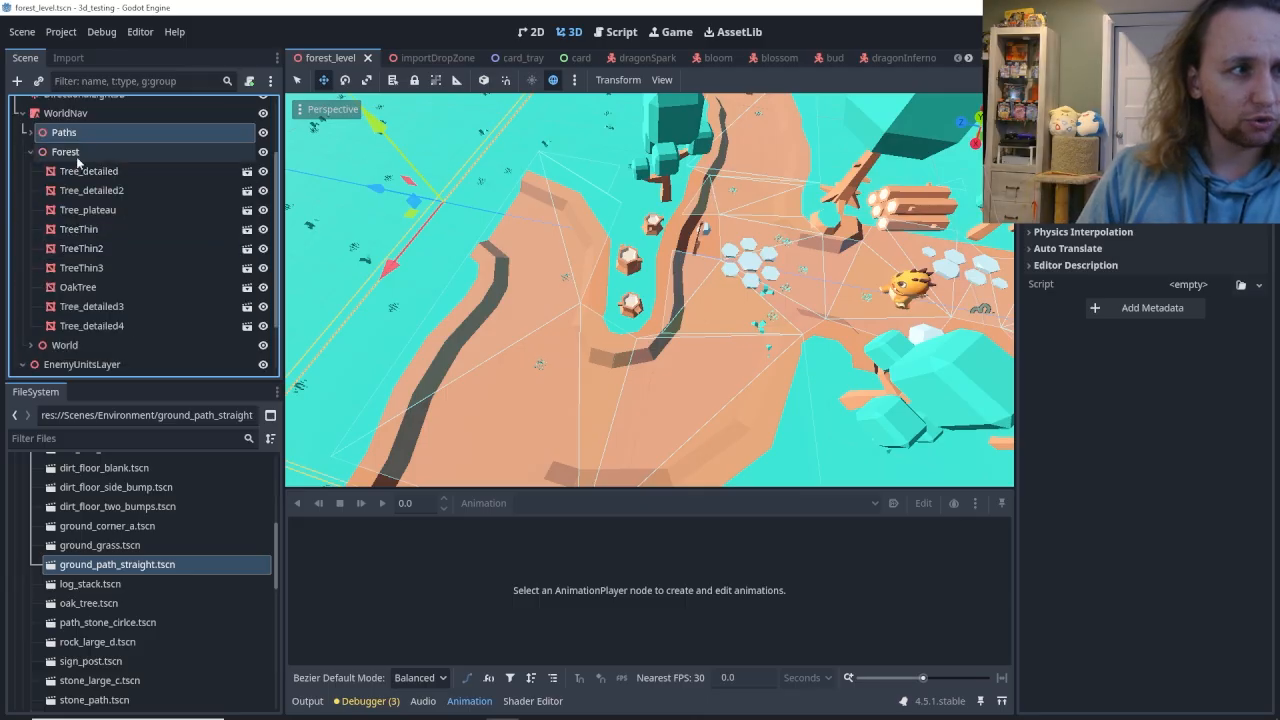
pyautogui.moveTo(600, 300); pyautogui.dragTo(706, 196, button='right')
pyautogui.press('w')
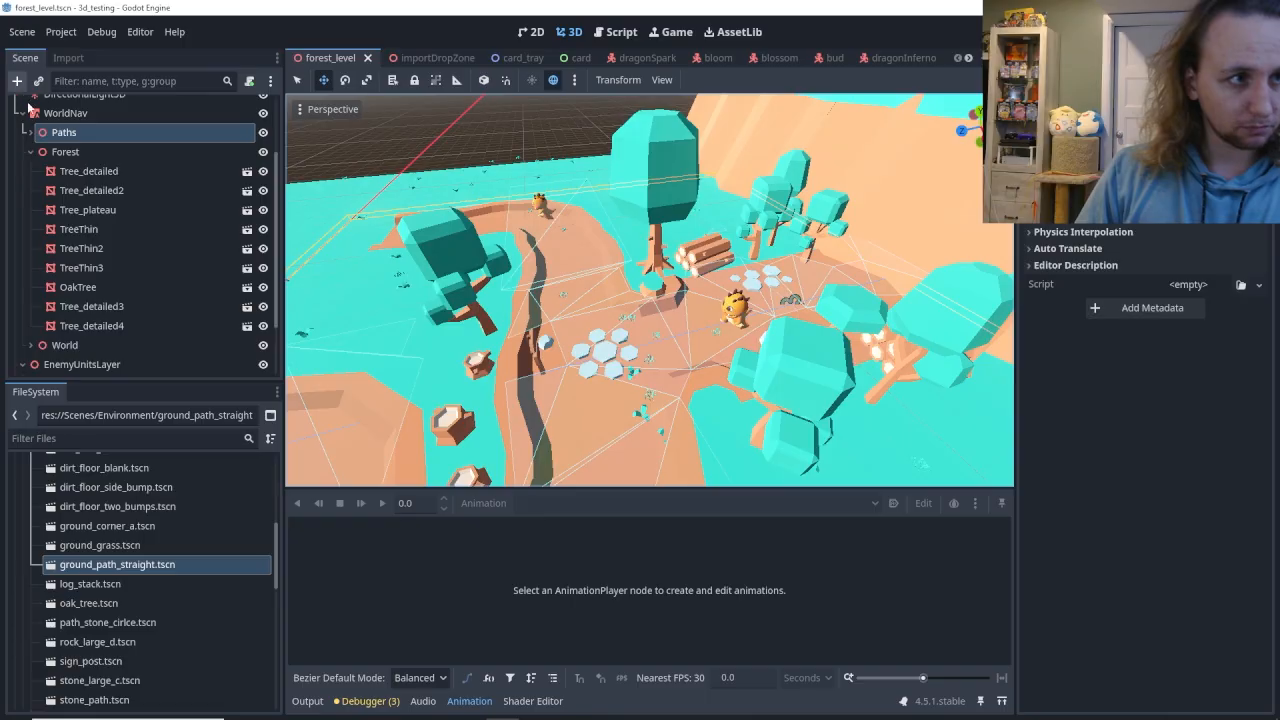
# Create a new empty scene, then collapse the project's Scenes folder and expand Models/Environment.
pyautogui.click(22, 31)
pyautogui.click(40, 43)
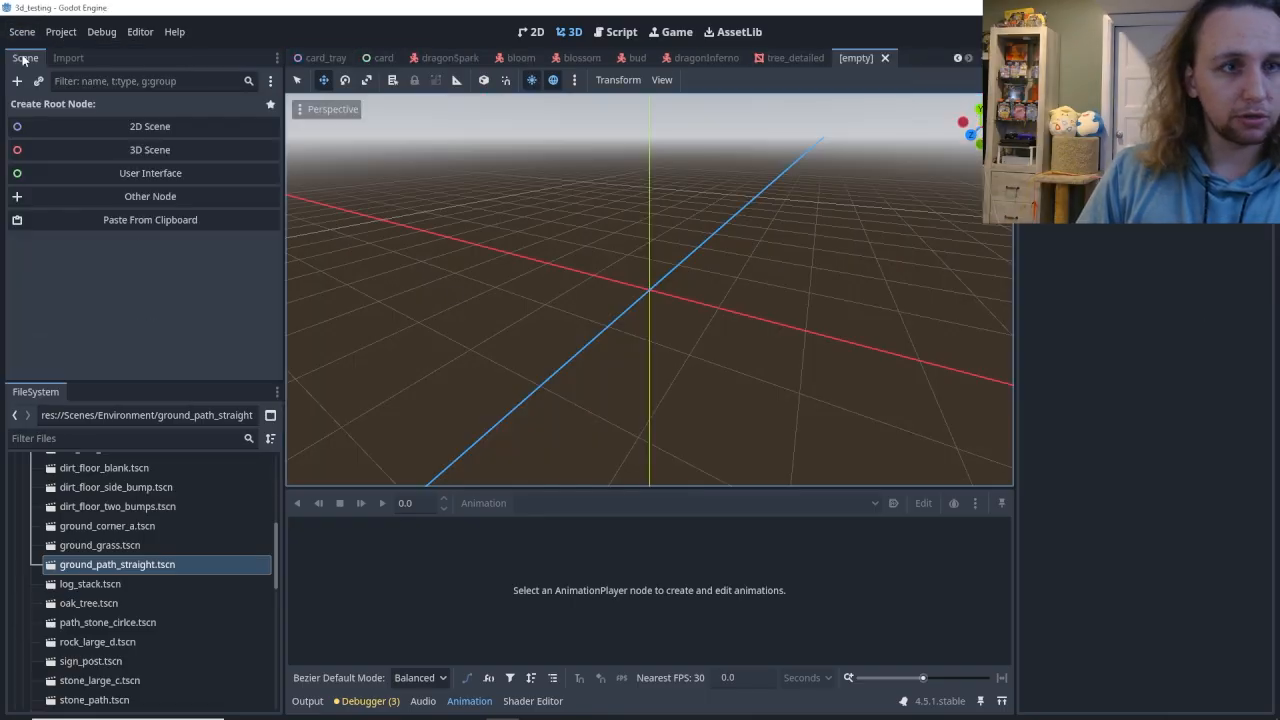
pyautogui.scroll(5, 115, 545)
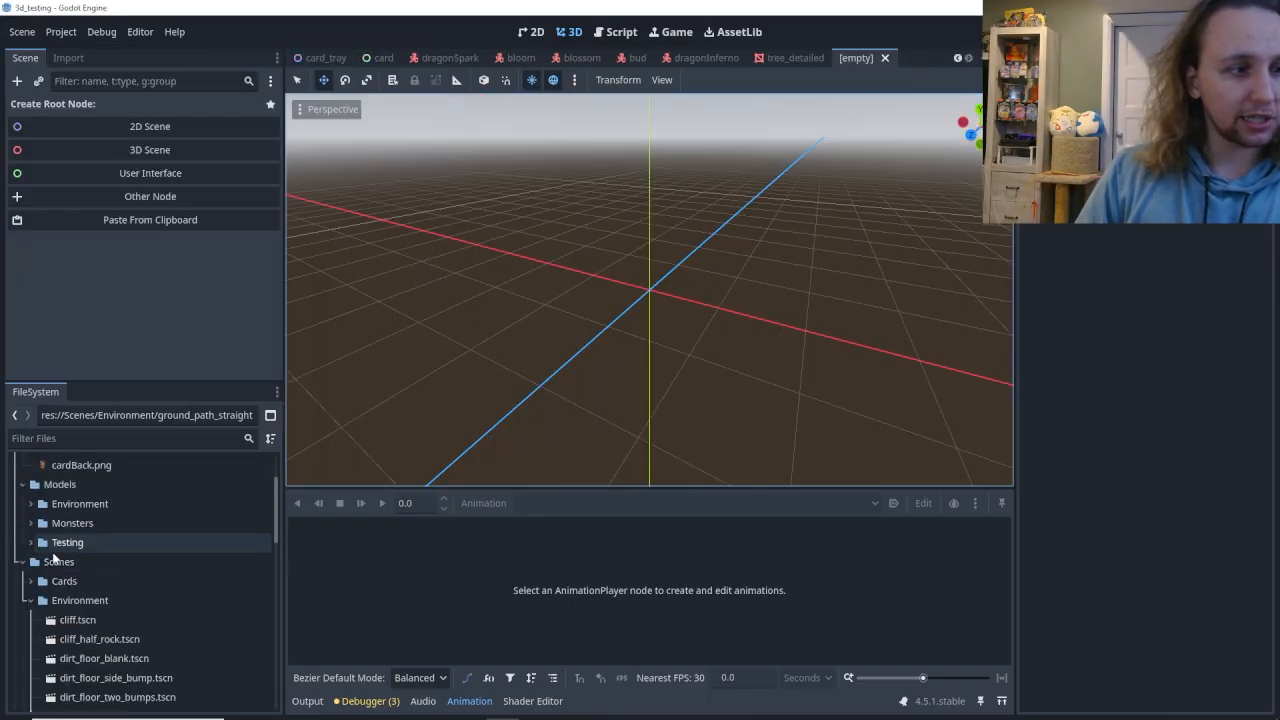
pyautogui.click(22, 562)
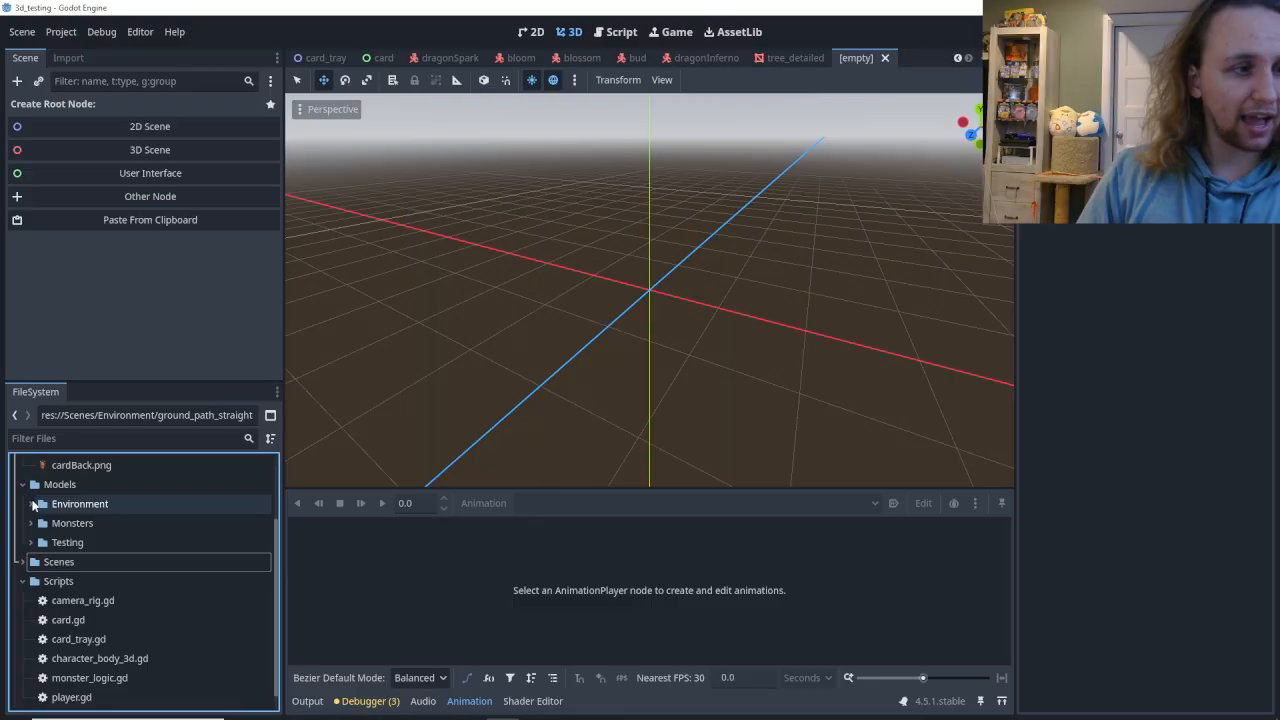
pyautogui.click(30, 504)
pyautogui.scroll(-1, 50, 562)
pyautogui.scroll(1, 55, 566)
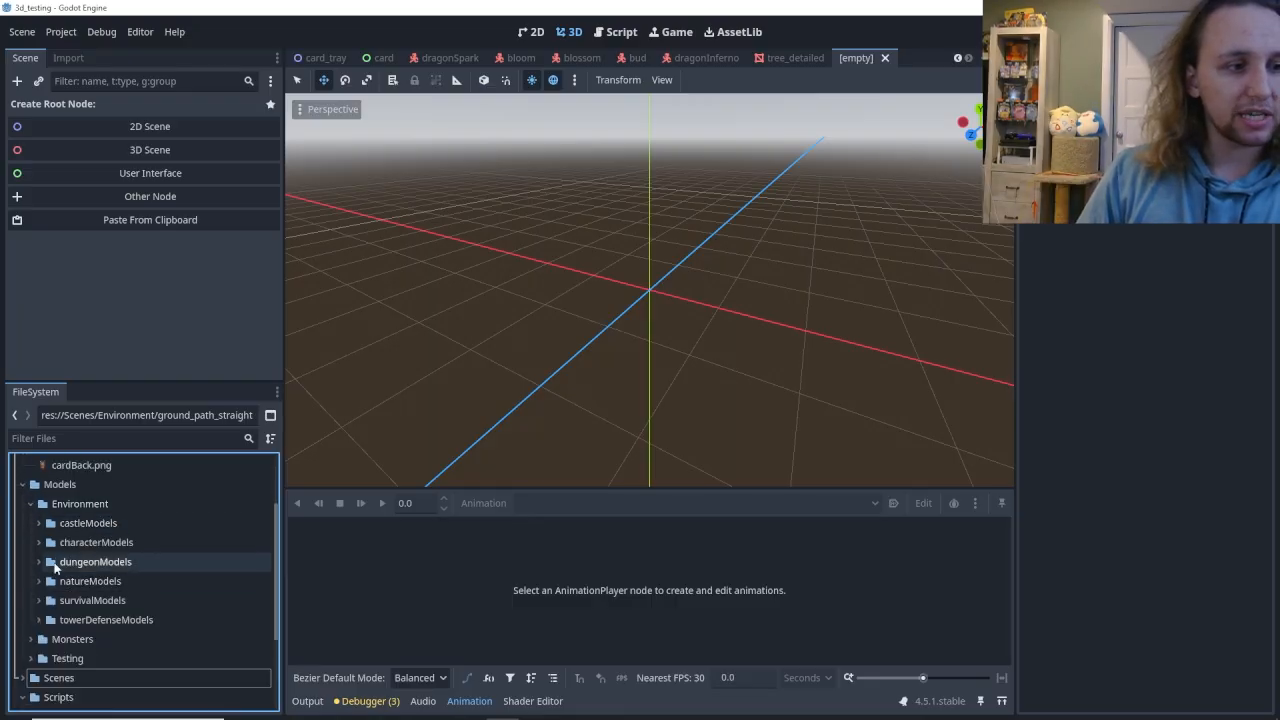
# Review the model category folders inside Models/Environment, including castleModels, characterModels, natureModels and survivalModels.
pyautogui.click(31, 504)
pyautogui.click(31, 523)
pyautogui.click(31, 523)
pyautogui.click(37, 508)
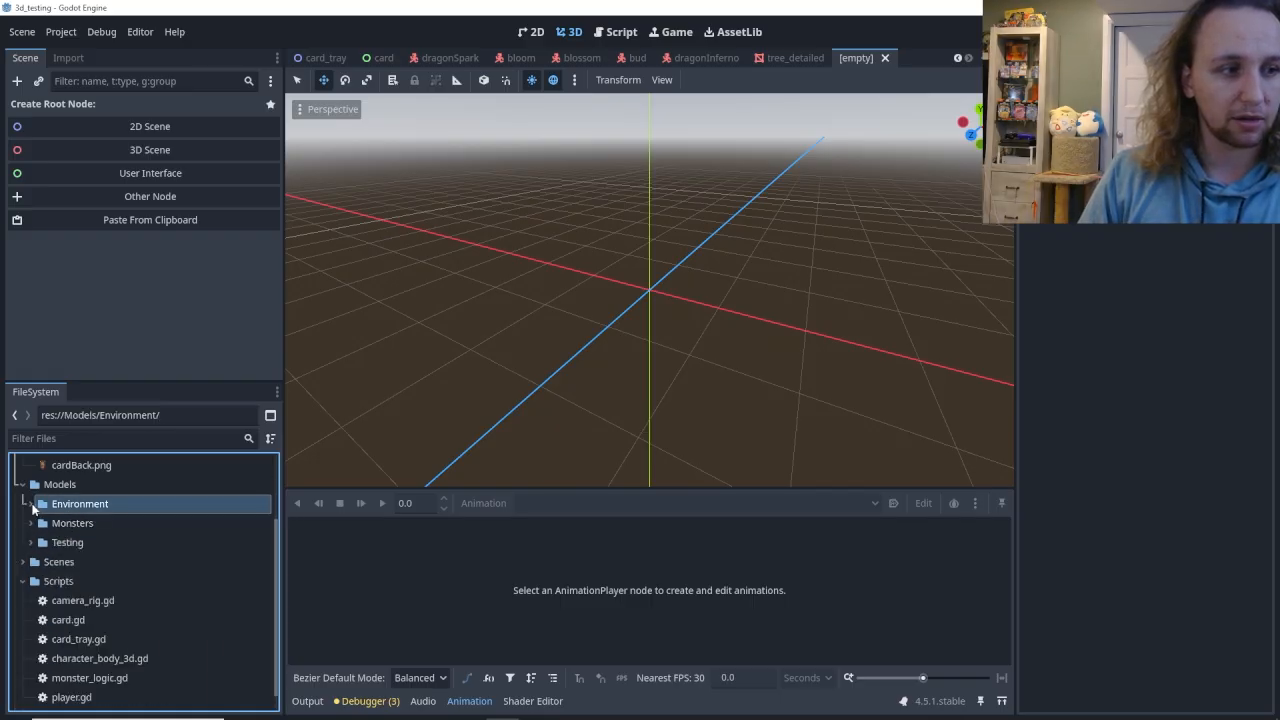
pyautogui.click(31, 505)
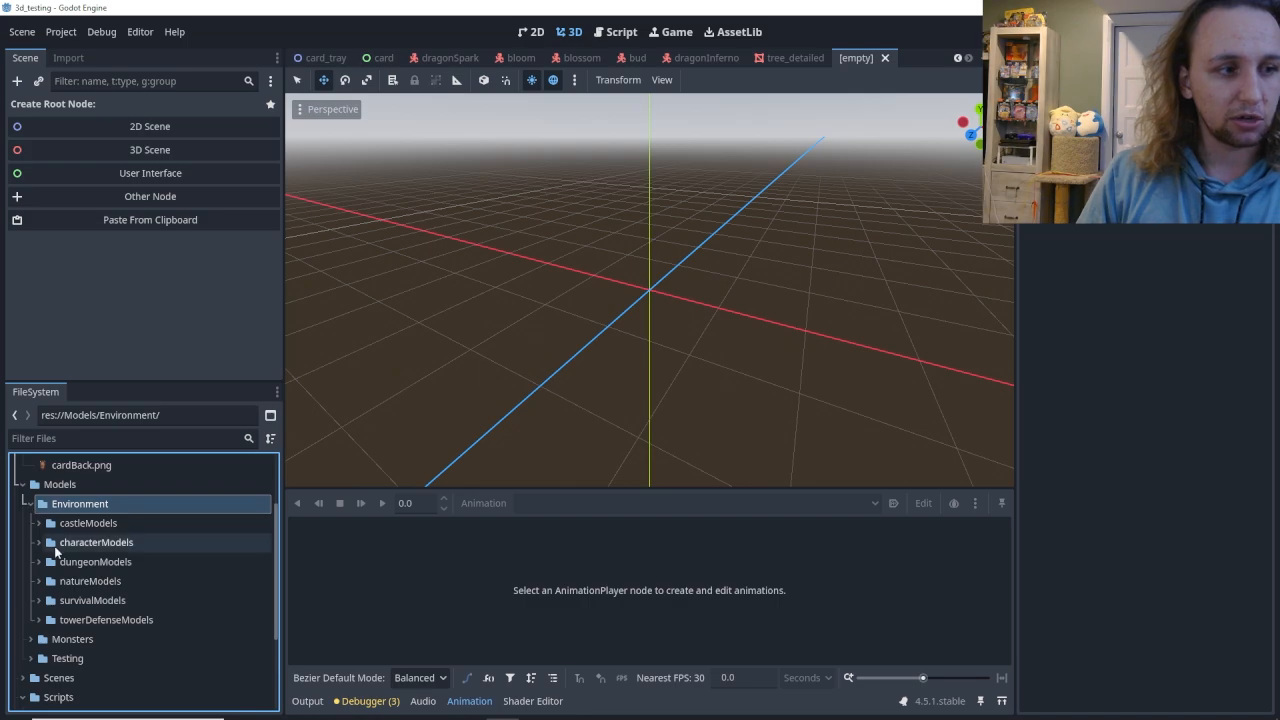
pyautogui.click(71, 544)
pyautogui.click(71, 525)
pyautogui.click(72, 542)
pyautogui.click(77, 581)
pyautogui.click(82, 600)
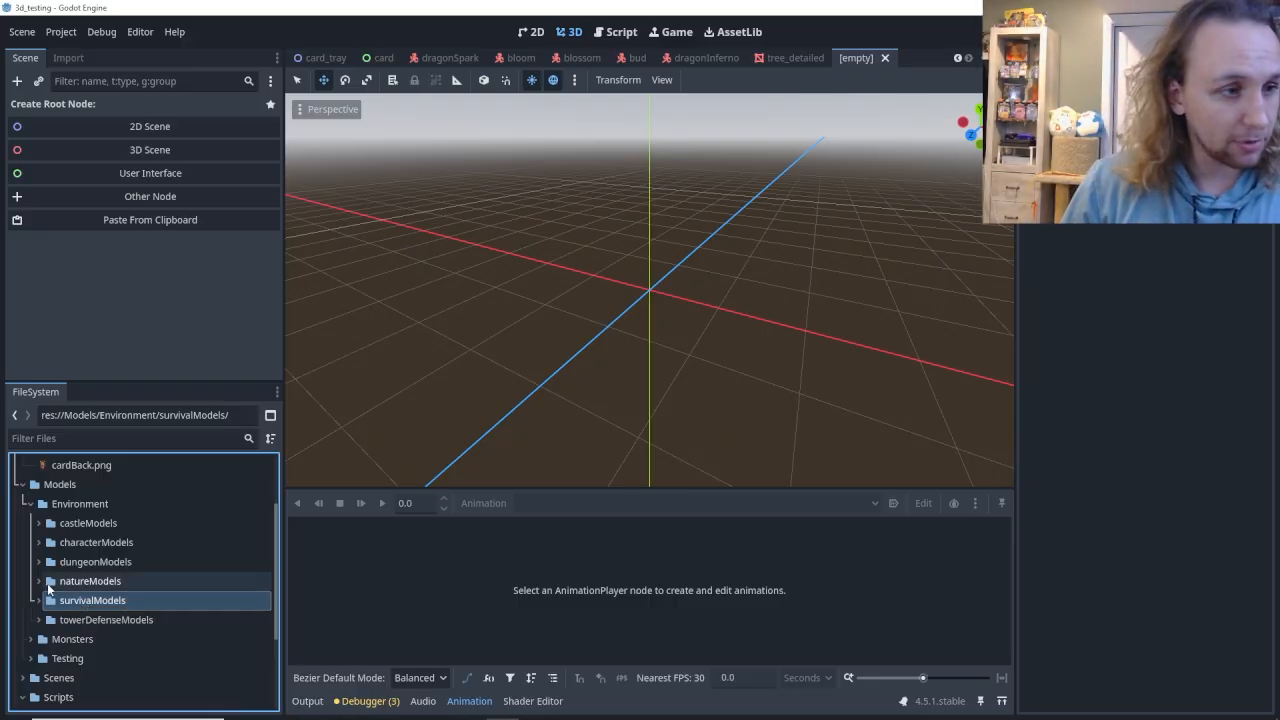
# Expand the natureModels folder and its OBJ format subfolder and review the first model files.
pyautogui.click(39, 582)
pyautogui.scroll(-1, 50, 595)
pyautogui.click(46, 589)
pyautogui.scroll(-3, 76, 580)
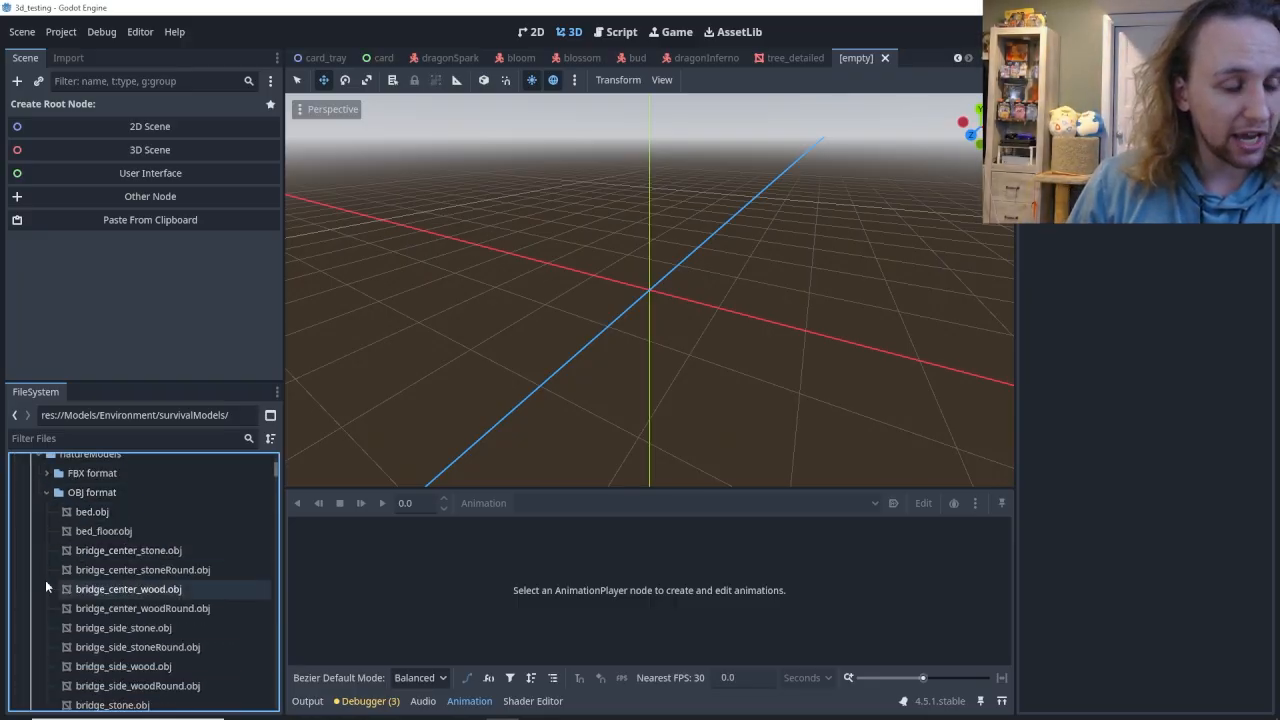
pyautogui.click(99, 570)
pyautogui.click(100, 588)
pyautogui.click(101, 571)
pyautogui.click(100, 534)
pyautogui.click(97, 515)
# Find the tree models in the OBJ format folder and select tree_detailed_dark.obj.
pyautogui.scroll(-10, 98, 570)
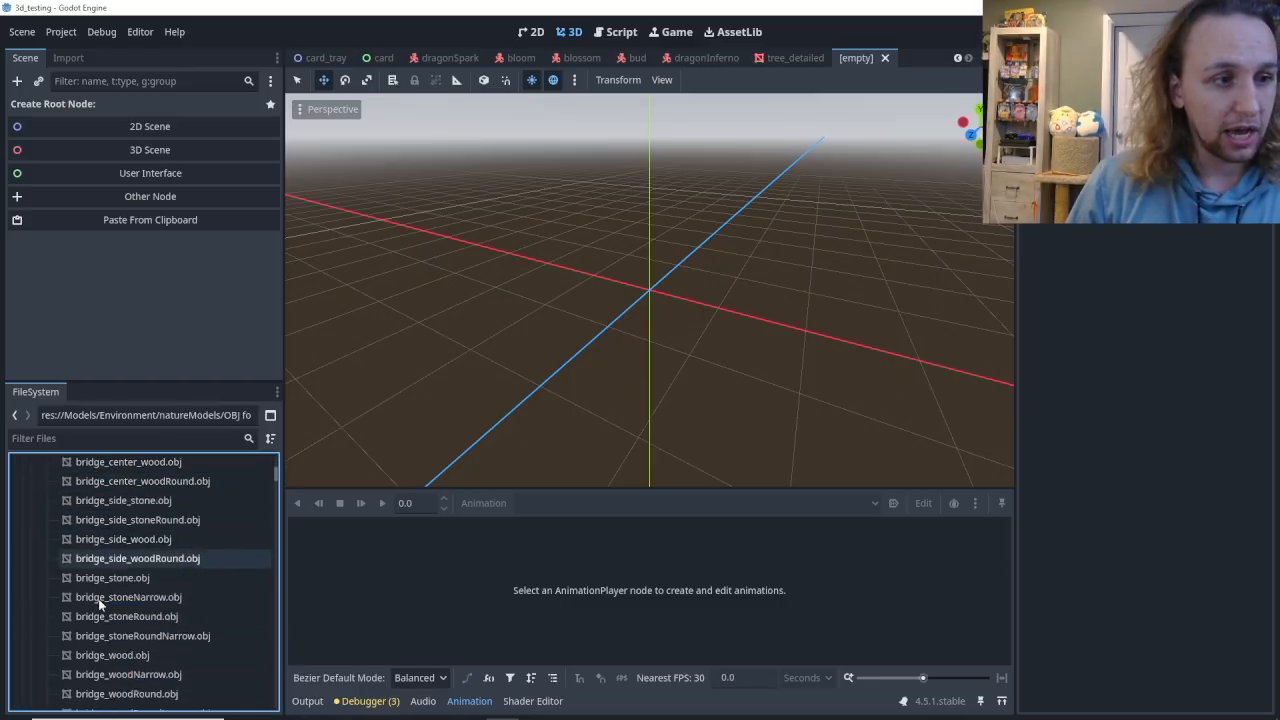
pyautogui.scroll(-20, 100, 607)
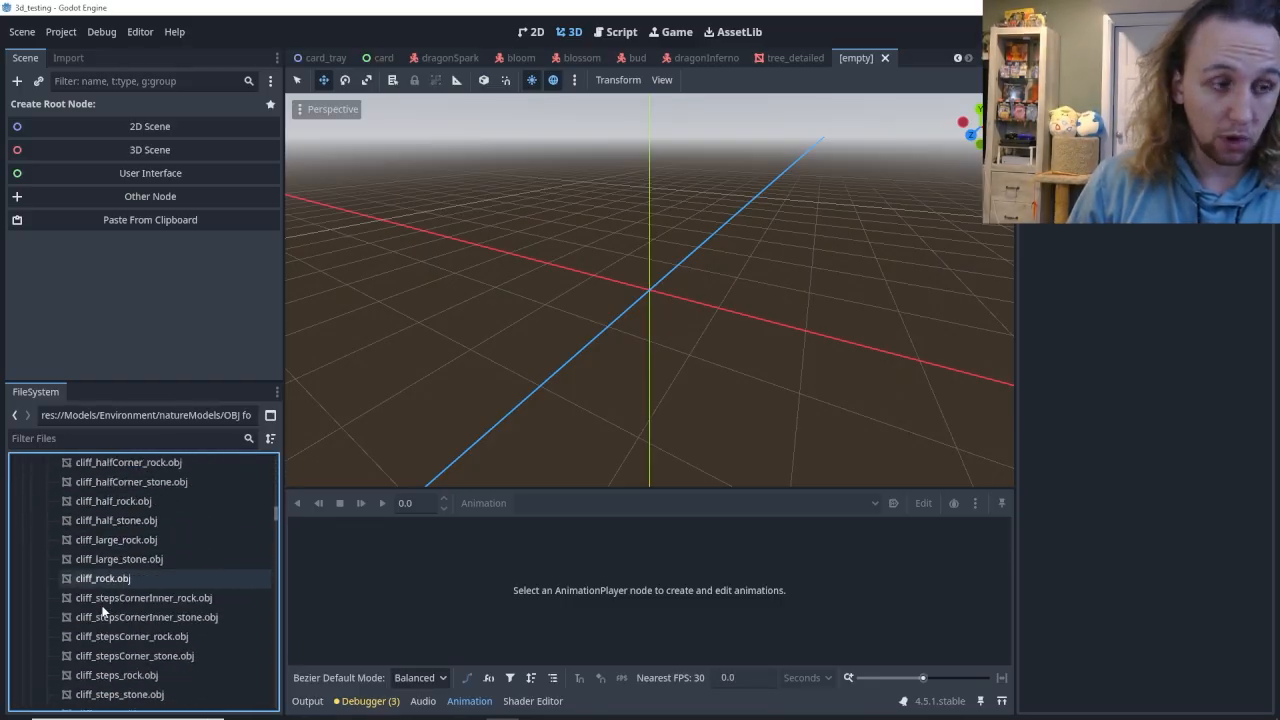
pyautogui.scroll(-20, 102, 608)
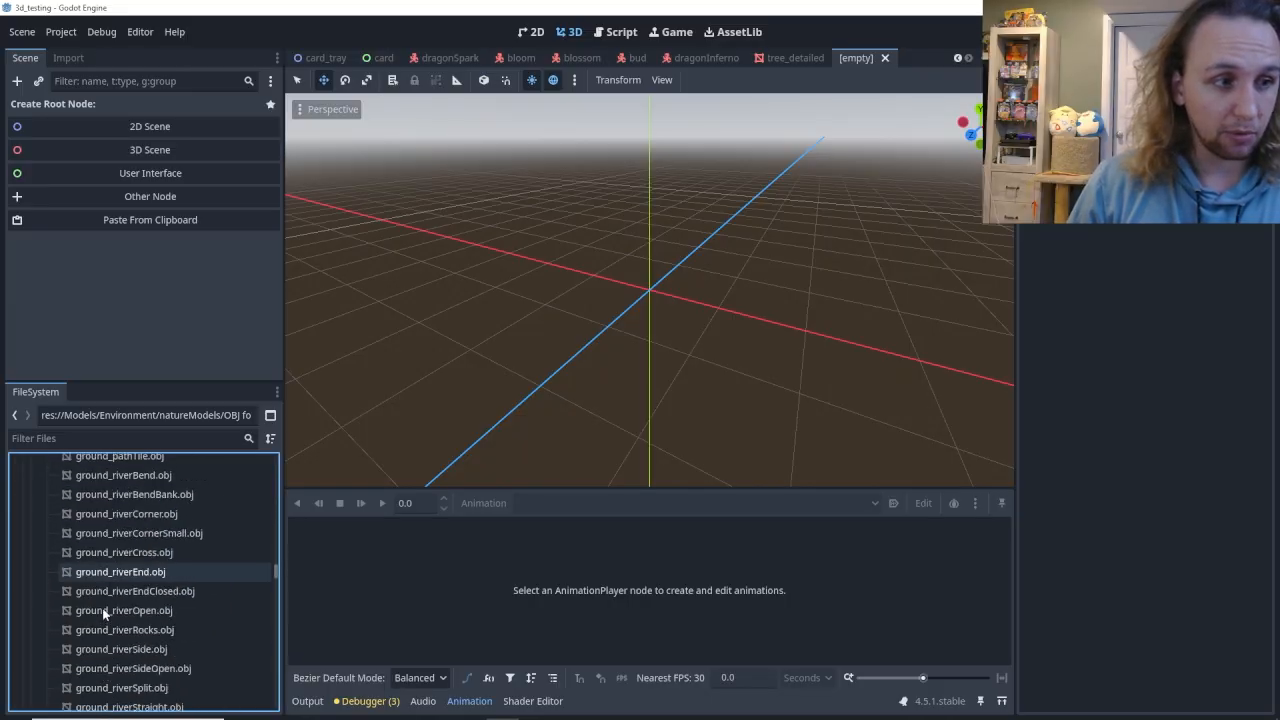
pyautogui.scroll(-20, 103, 610)
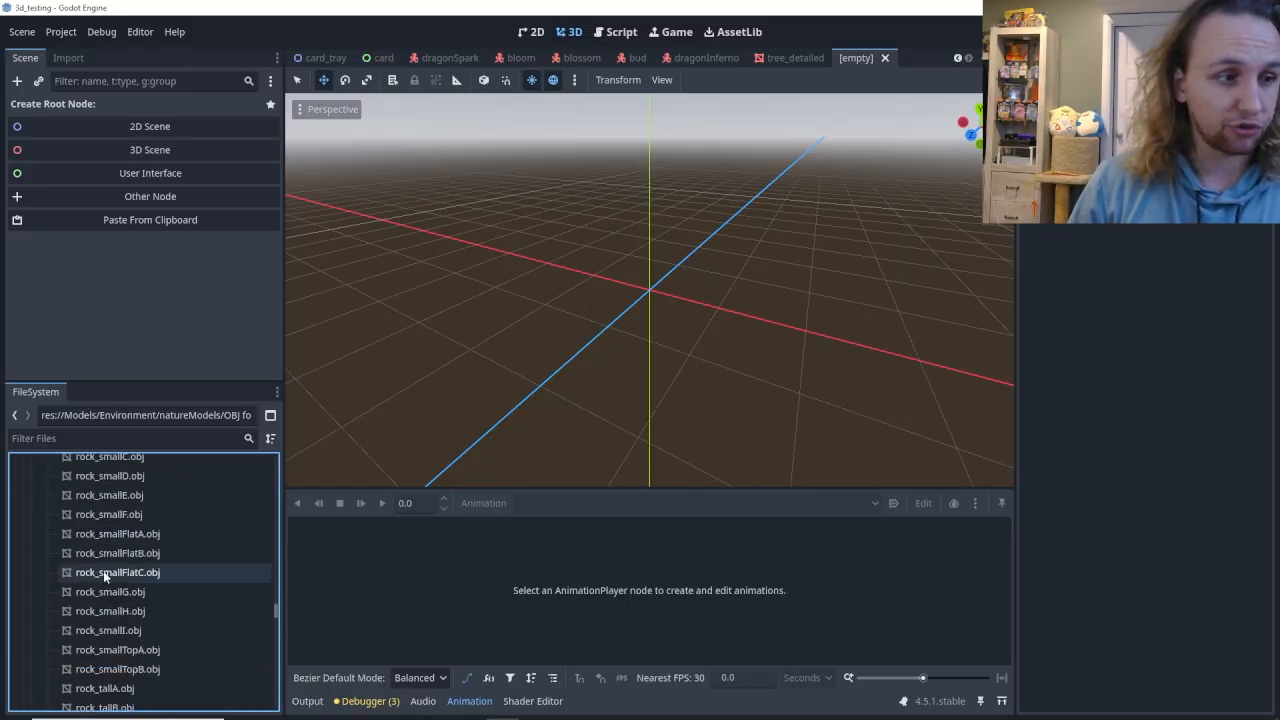
pyautogui.scroll(-20, 103, 595)
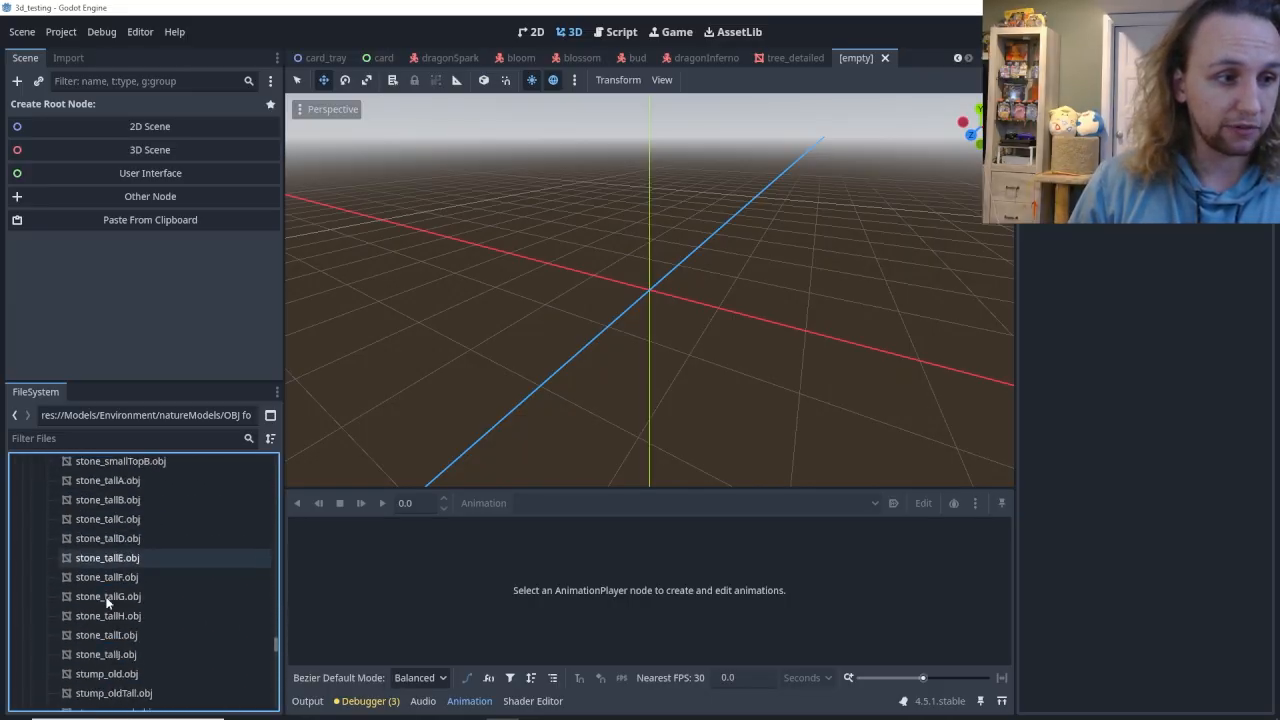
pyautogui.click(107, 602)
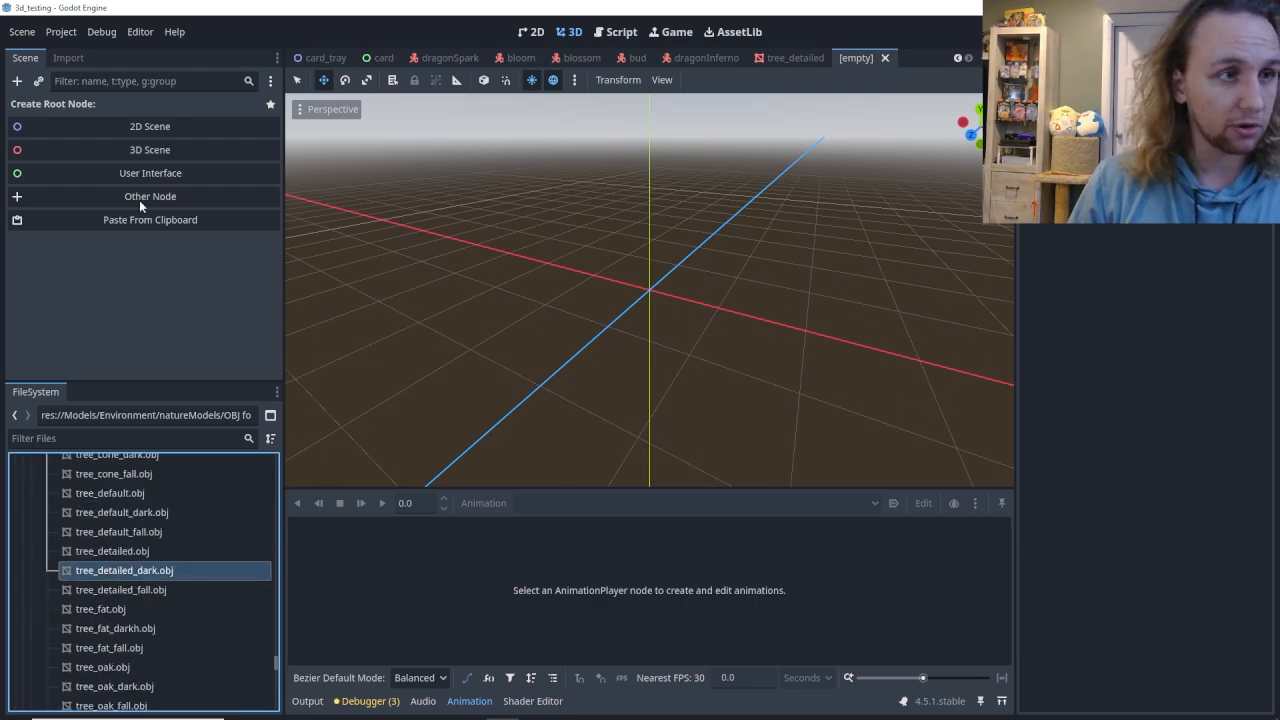
# Add a 3D root node to the new scene and change its type to MeshInstance3D.
pyautogui.click(150, 150)
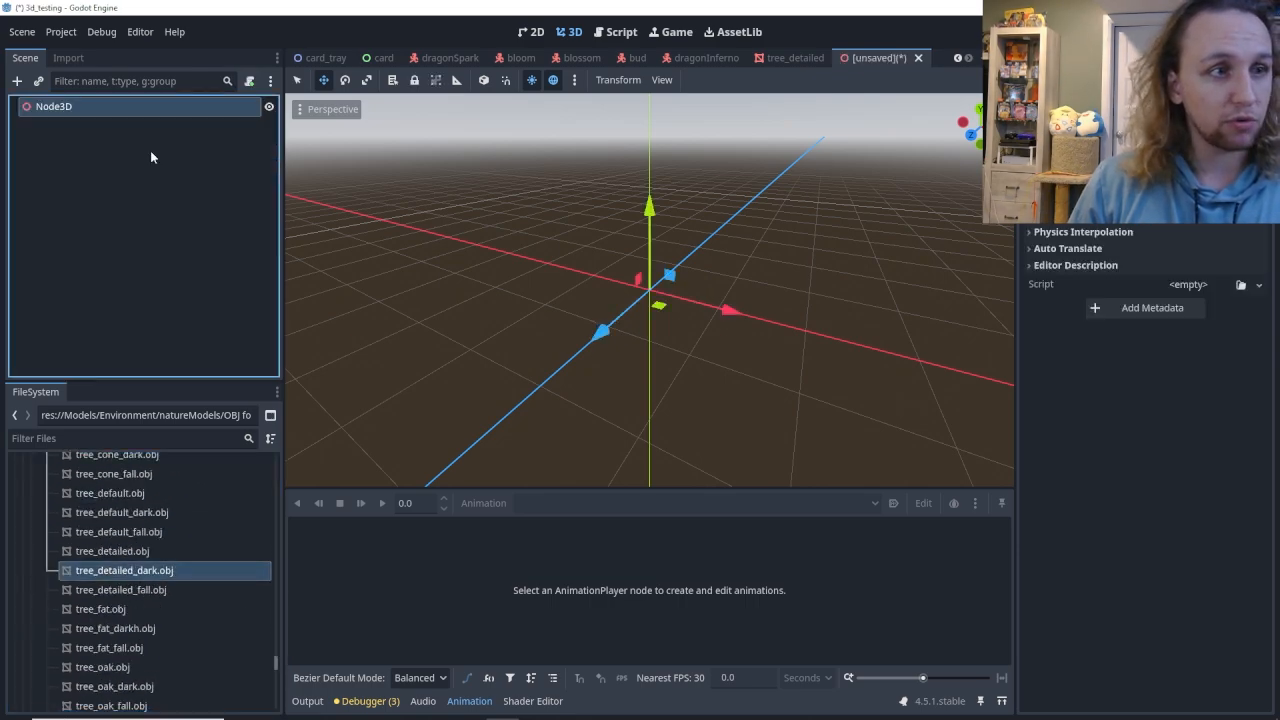
pyautogui.rightClick(158, 106)
pyautogui.click(200, 308)
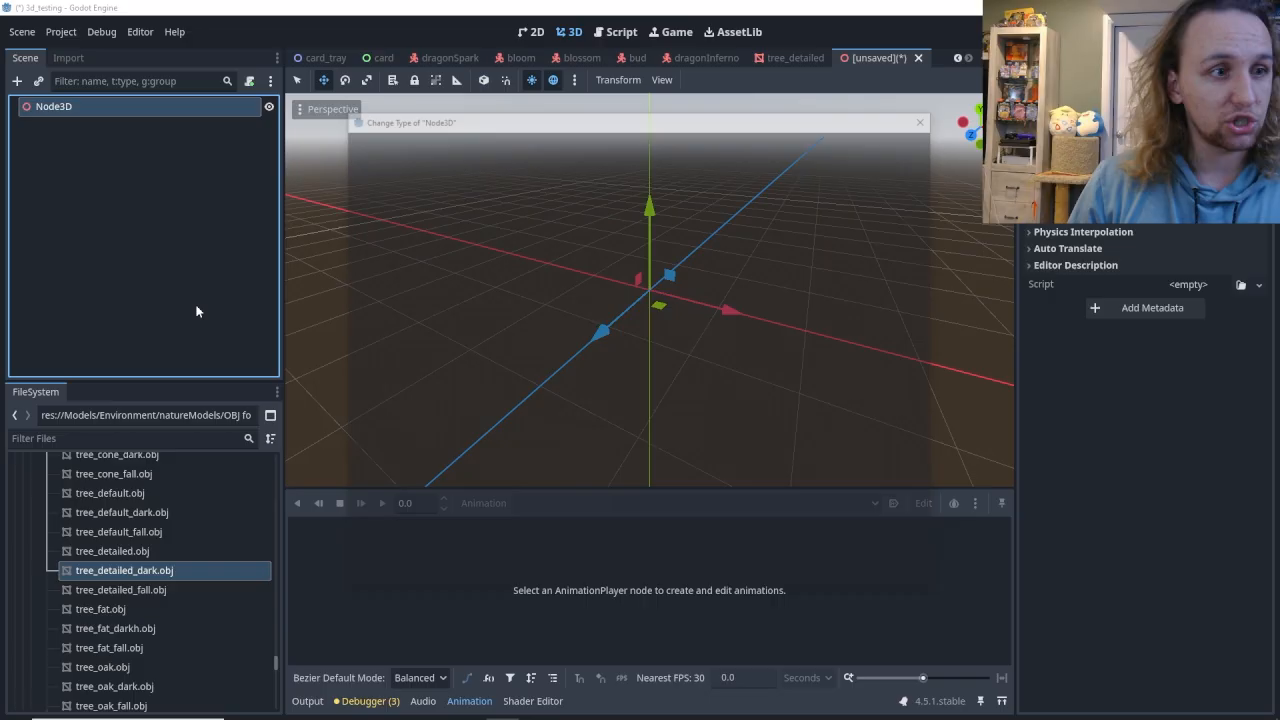
pyautogui.write('Mesh')
pyautogui.click(519, 331)
pyautogui.doubleClick(519, 331)
pyautogui.click(103, 107)
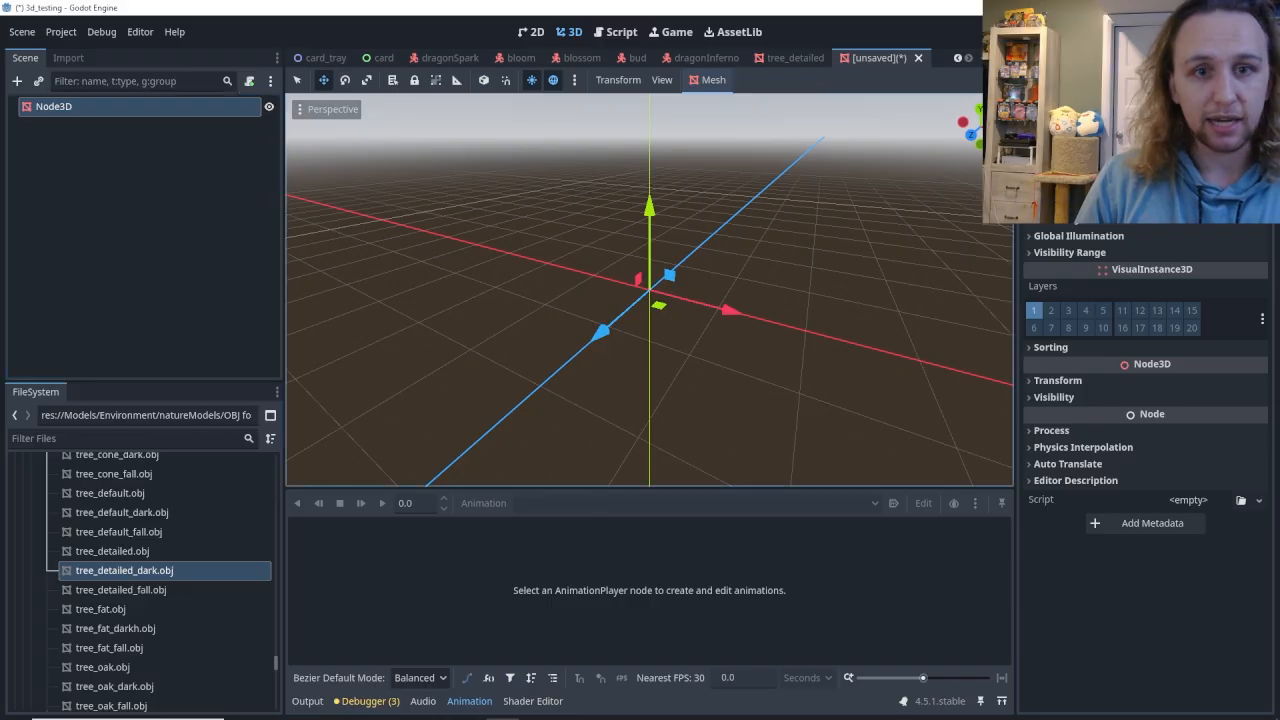
# Open the file loader for the root node's mesh and browse to res://Models/Environment/natureModels/OBJ format.
pyautogui.click(1188, 168)
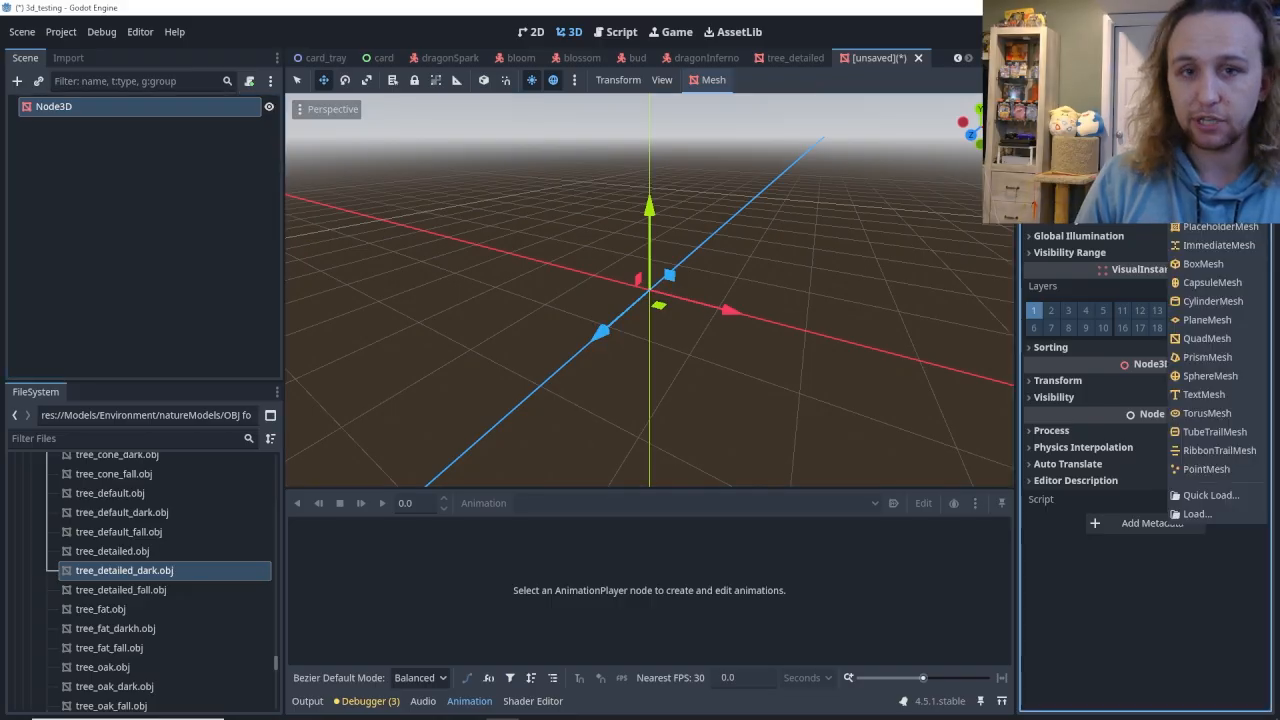
pyautogui.click(1208, 495)
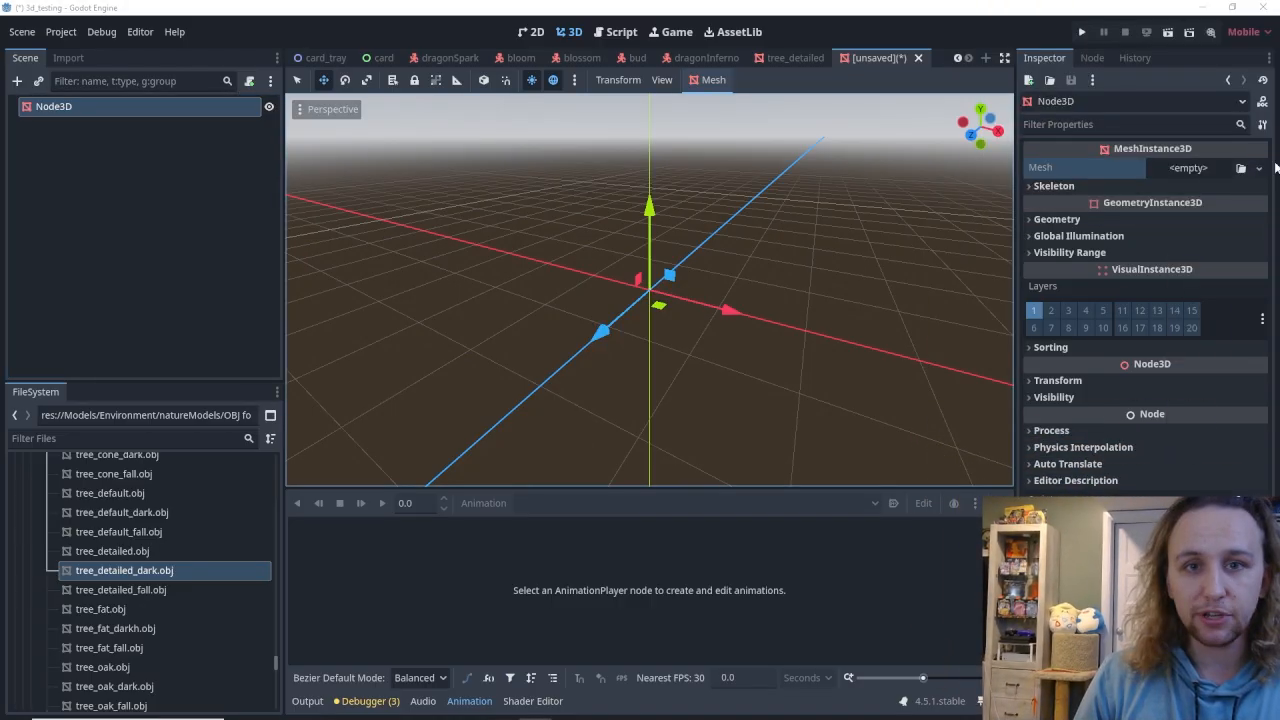
pyautogui.click(1198, 169)
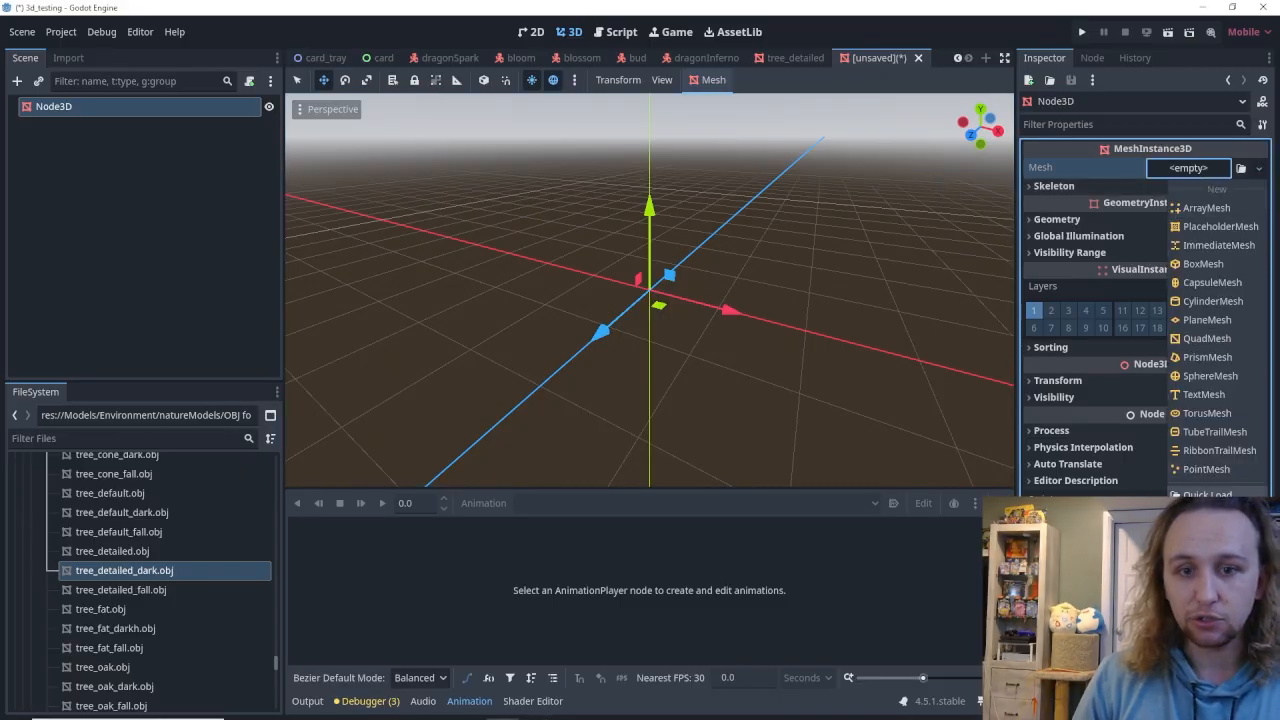
pyautogui.click(1200, 513)
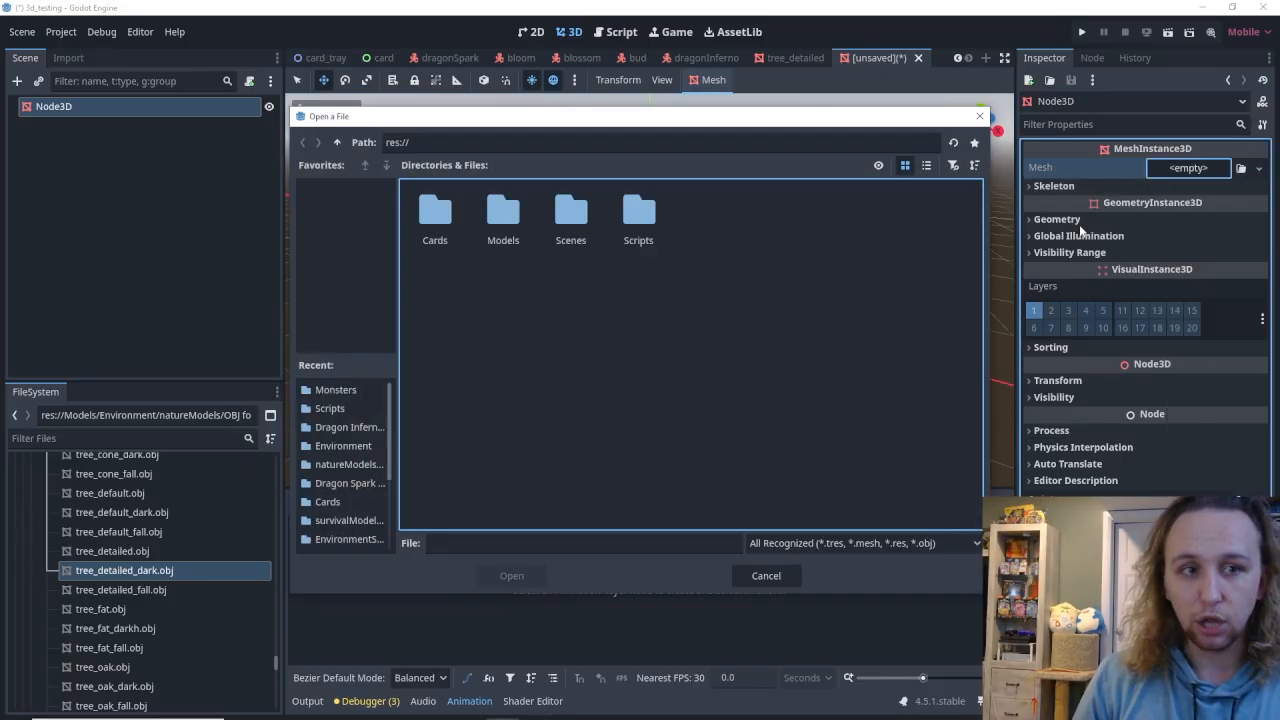
pyautogui.doubleClick(505, 222)
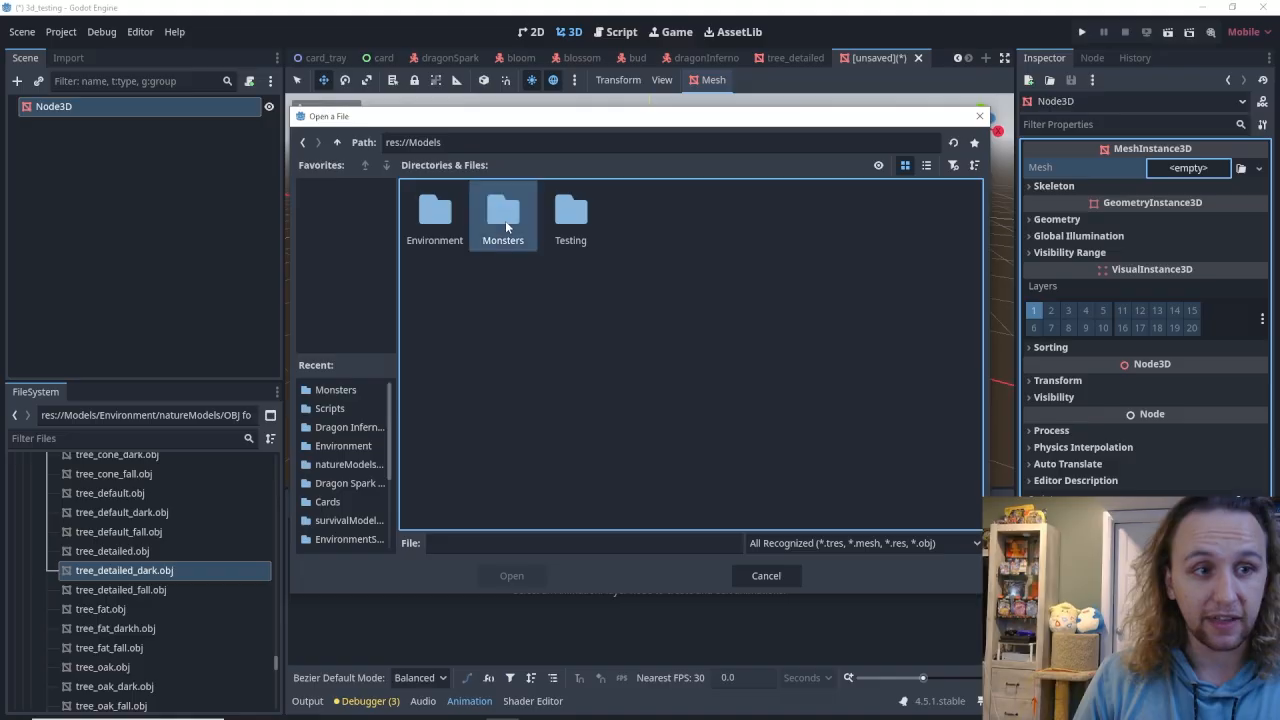
pyautogui.doubleClick(430, 226)
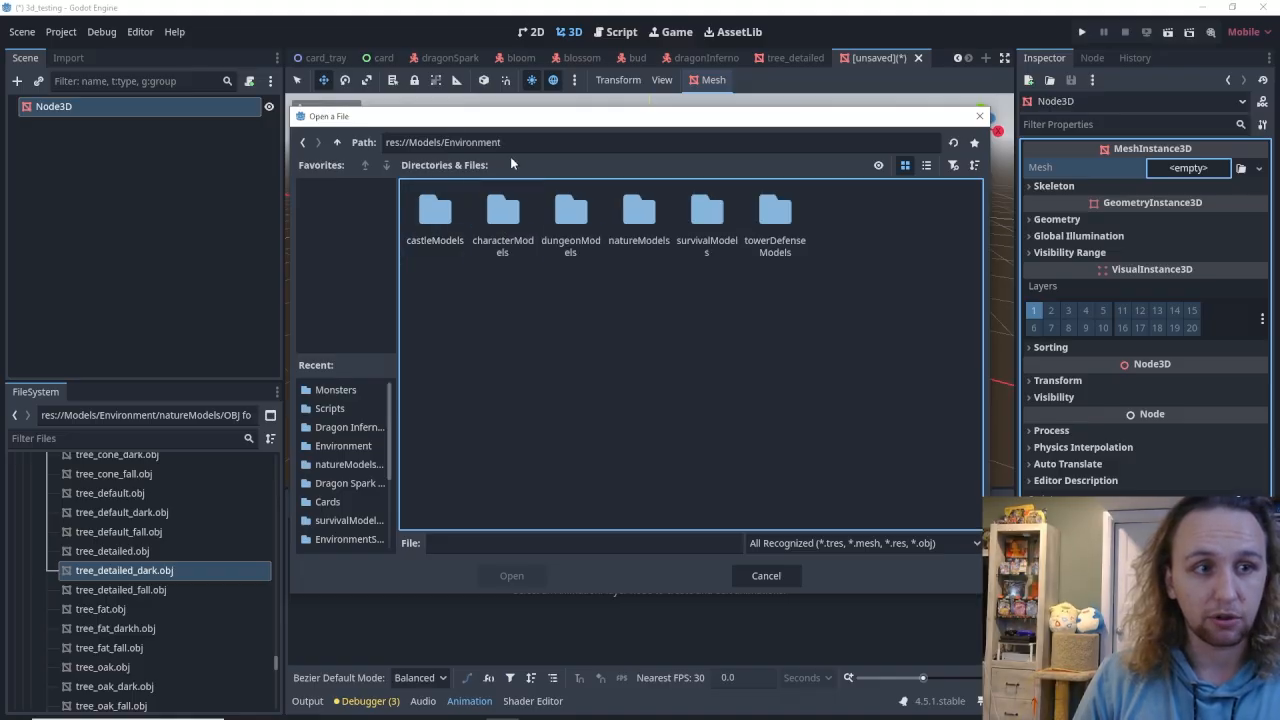
pyautogui.doubleClick(640, 218)
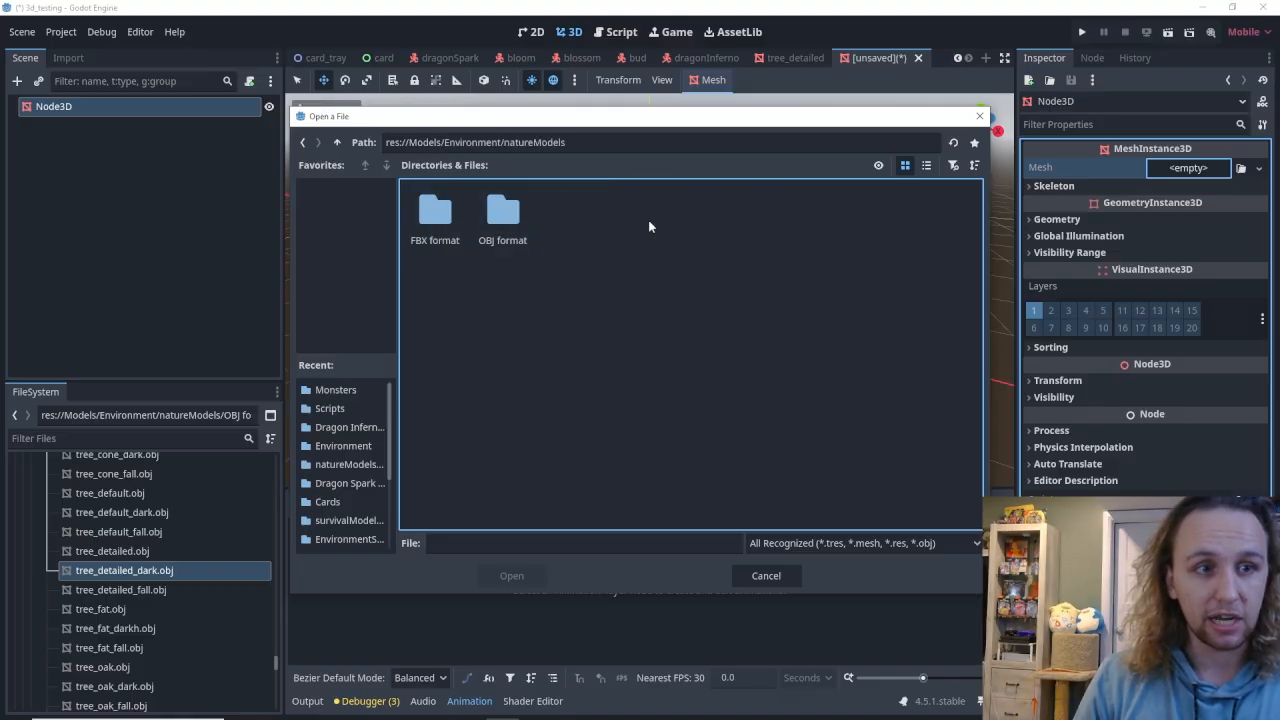
pyautogui.doubleClick(504, 222)
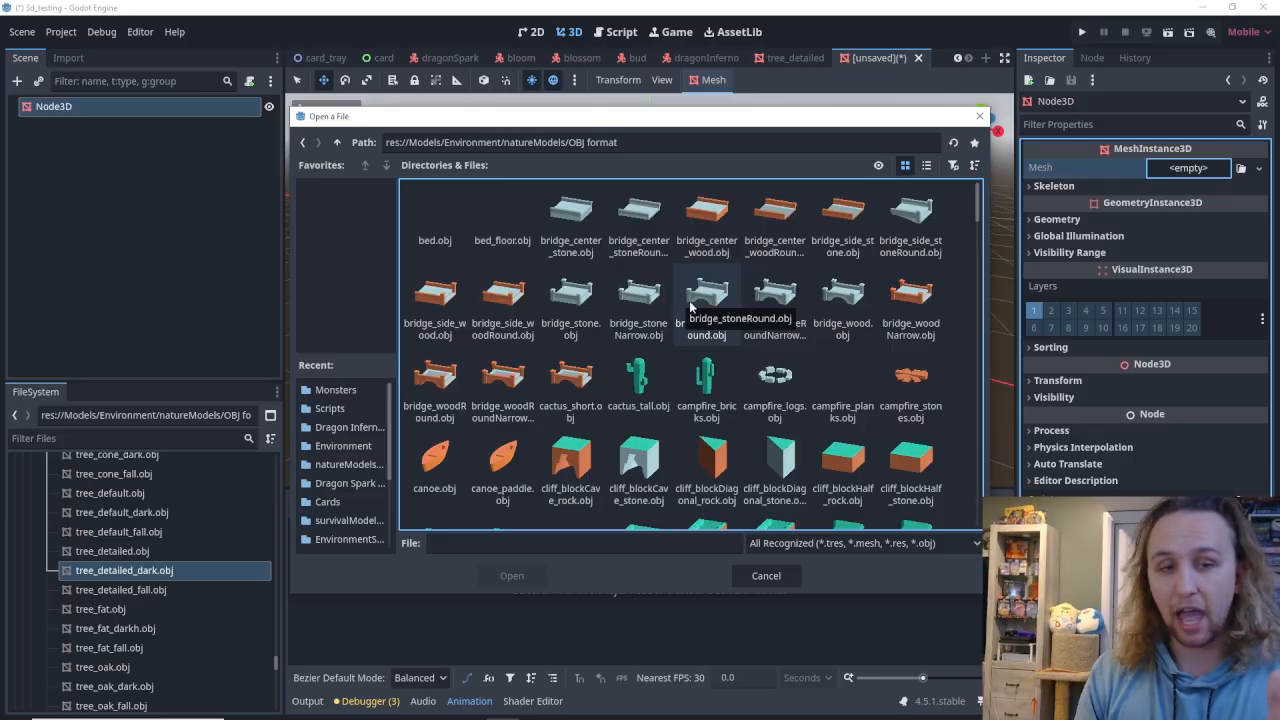
# Find the tree models in the OBJ format folder and compare candidates such as tree_oak.obj, tree_default.obj and tree_detailed.obj.
pyautogui.scroll(-10, 690, 307)
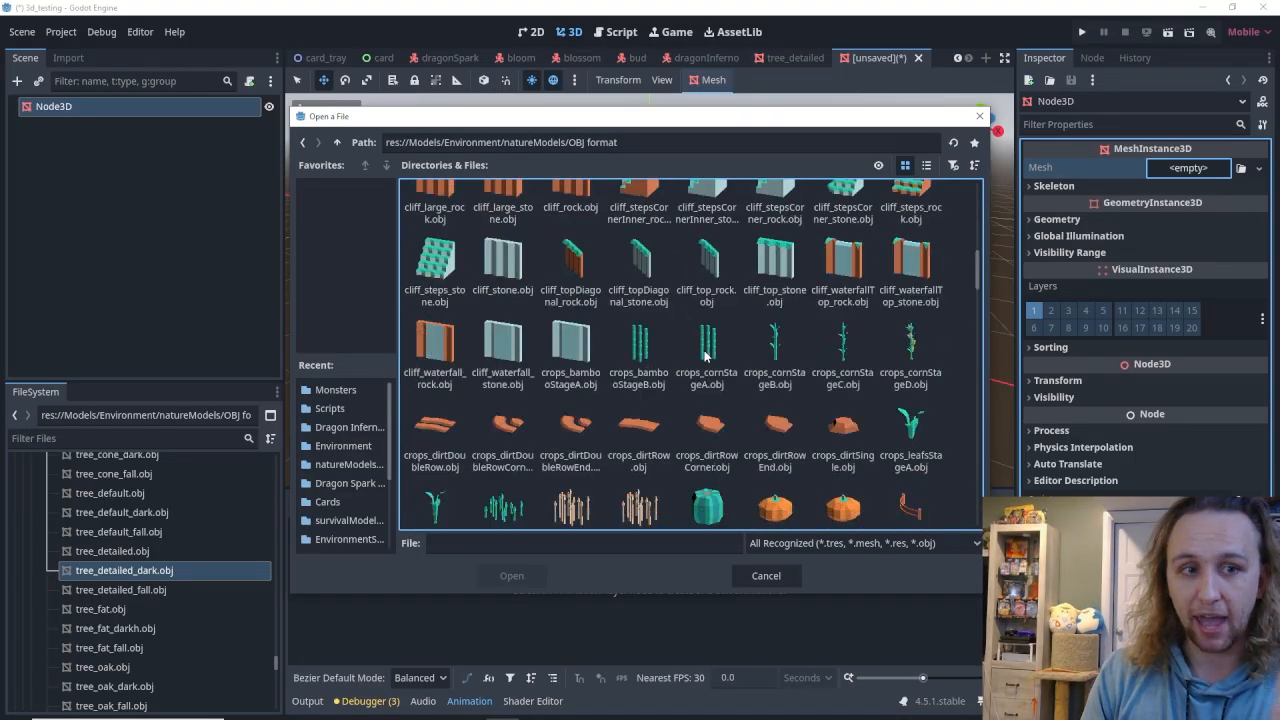
pyautogui.scroll(-3, 706, 355)
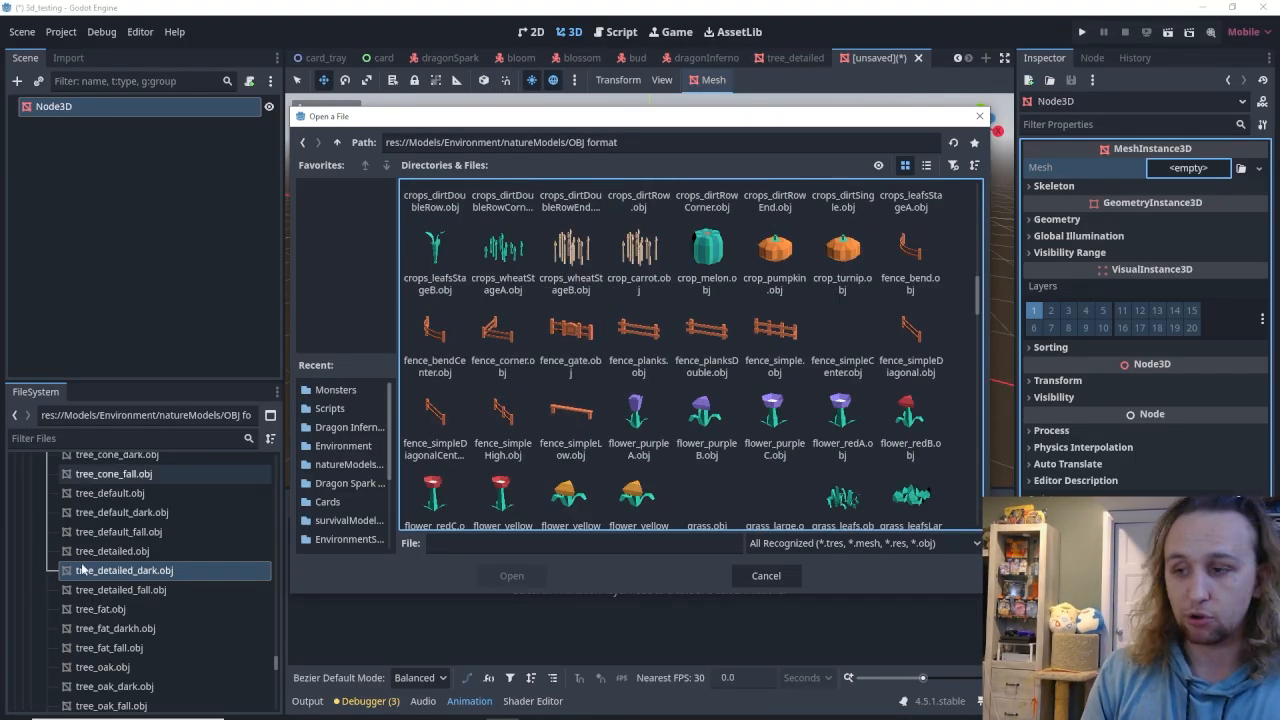
pyautogui.scroll(-12, 665, 420)
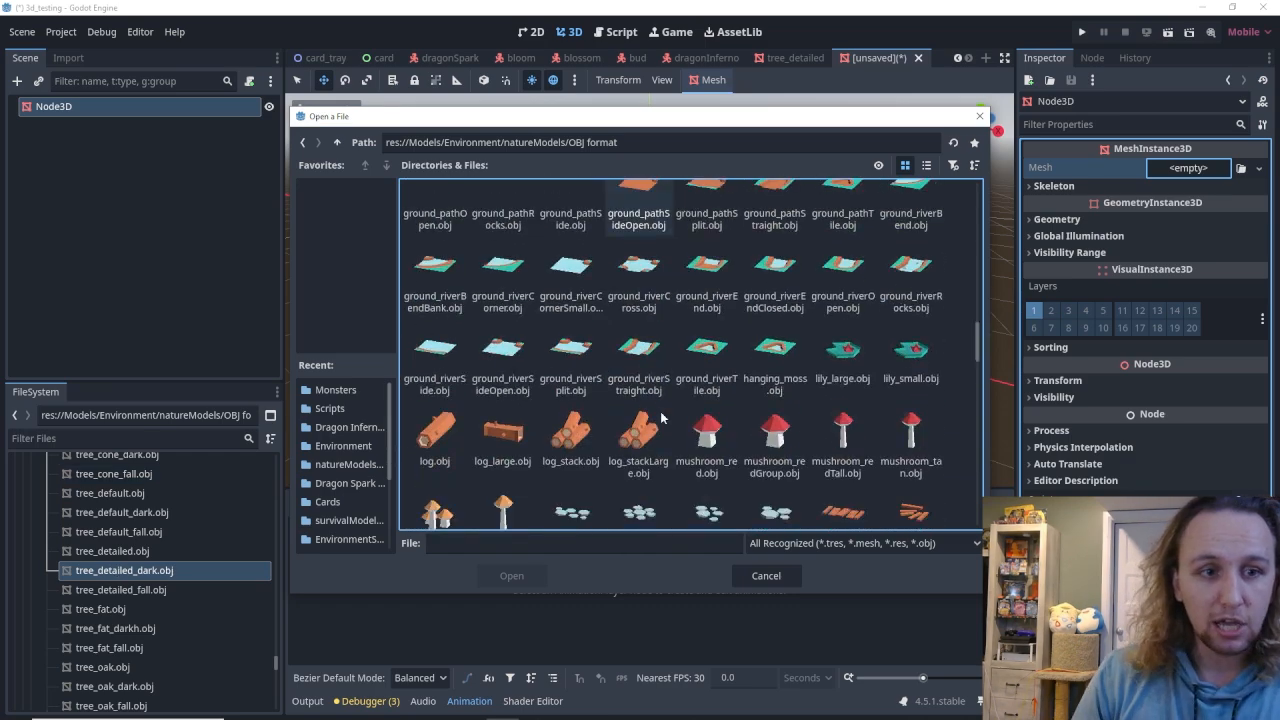
pyautogui.scroll(-8, 665, 420)
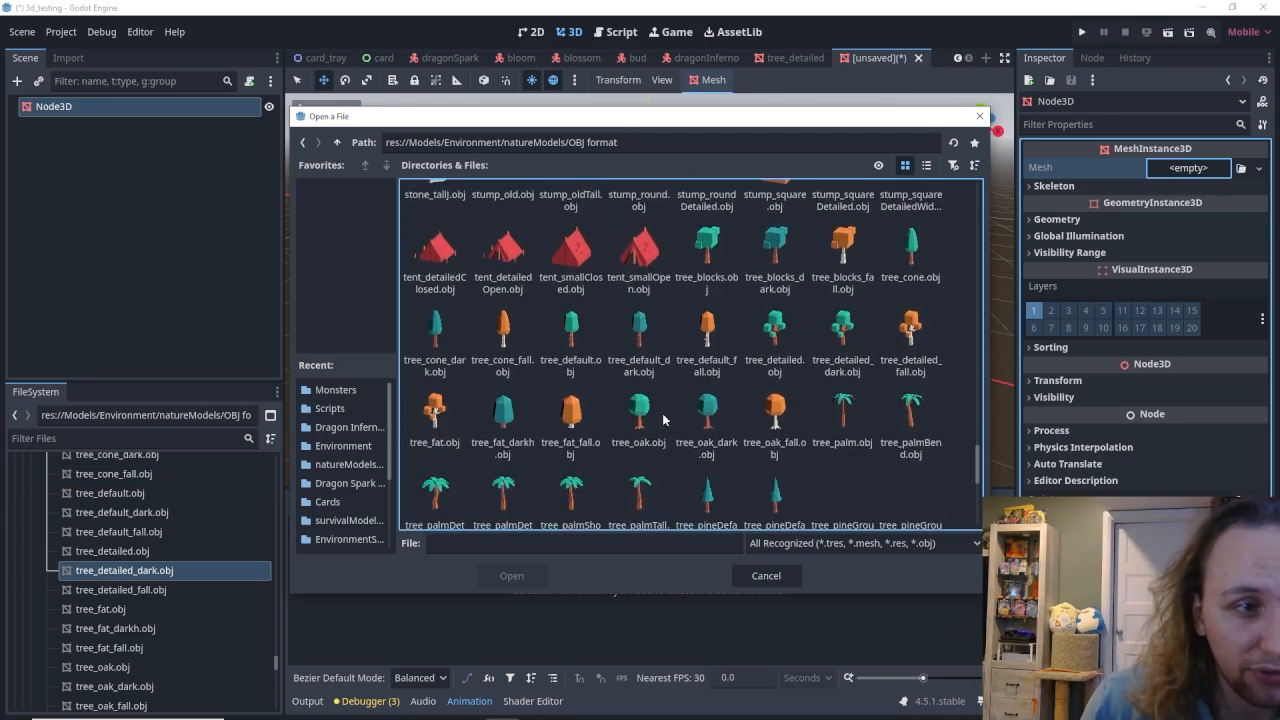
pyautogui.scroll(-1, 700, 320)
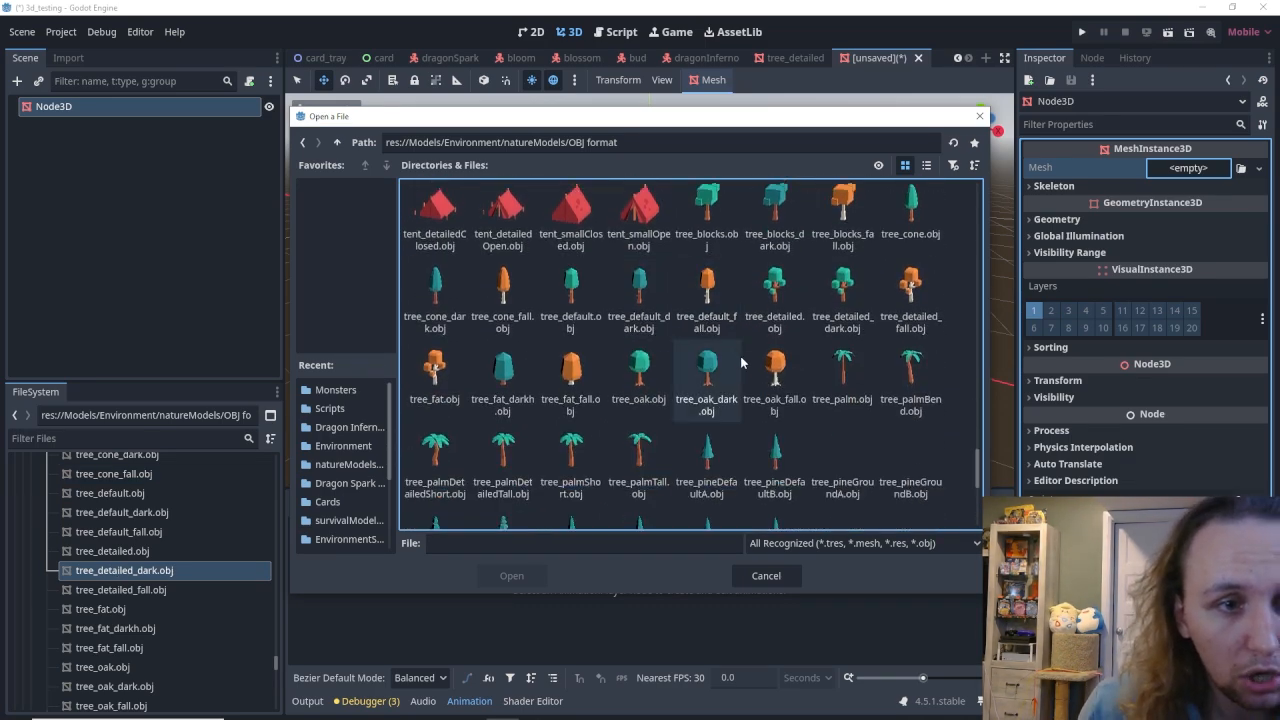
pyautogui.scroll(-1, 655, 442)
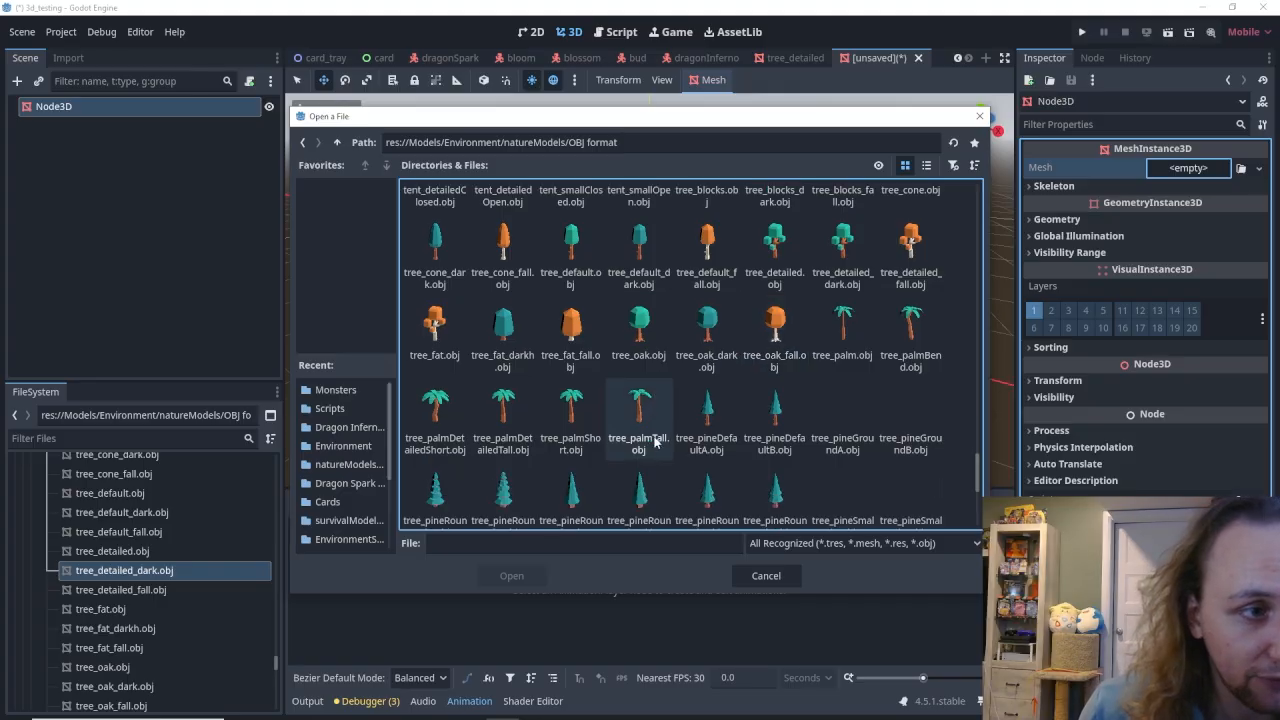
pyautogui.click(639, 338)
pyautogui.scroll(1, 655, 345)
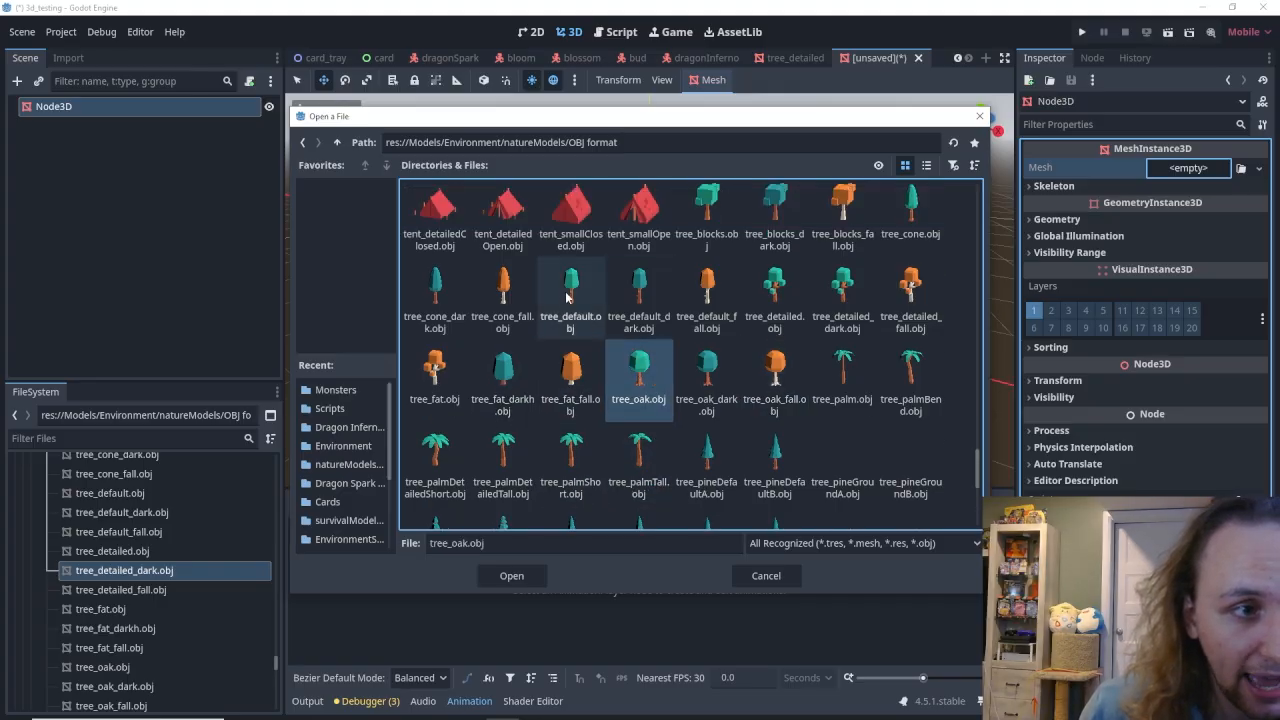
pyautogui.click(563, 306)
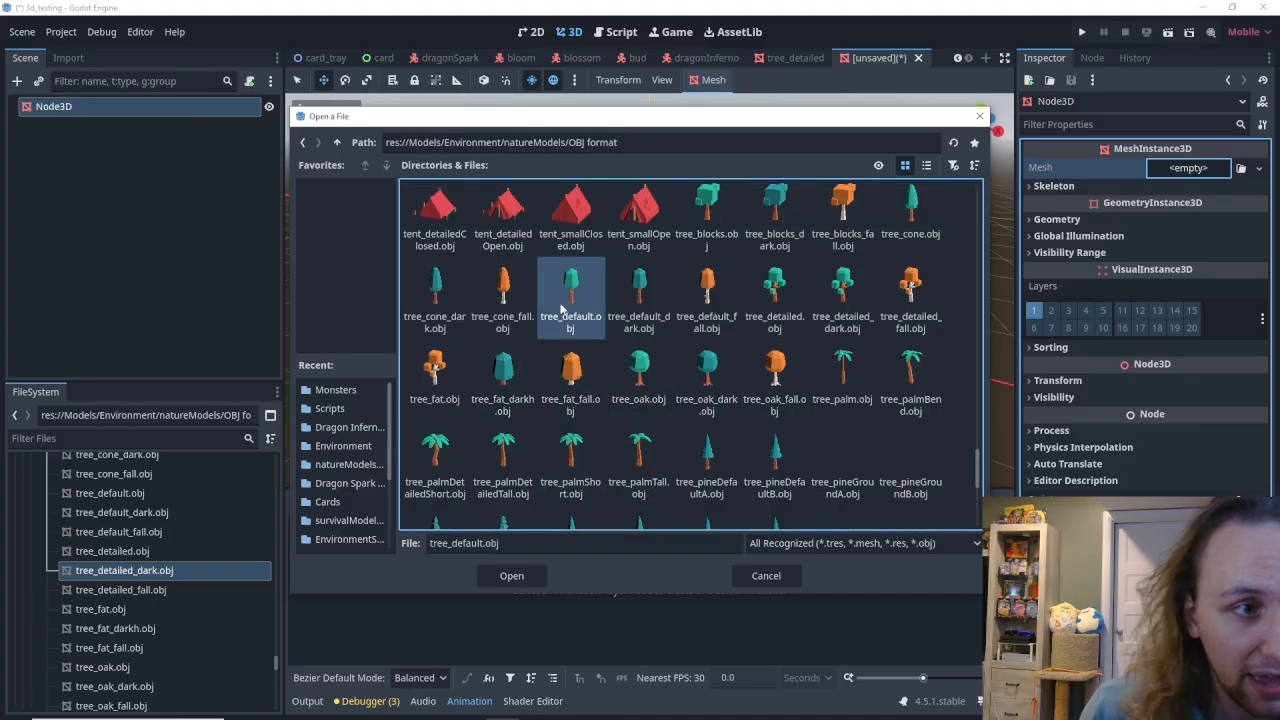
pyautogui.click(760, 320)
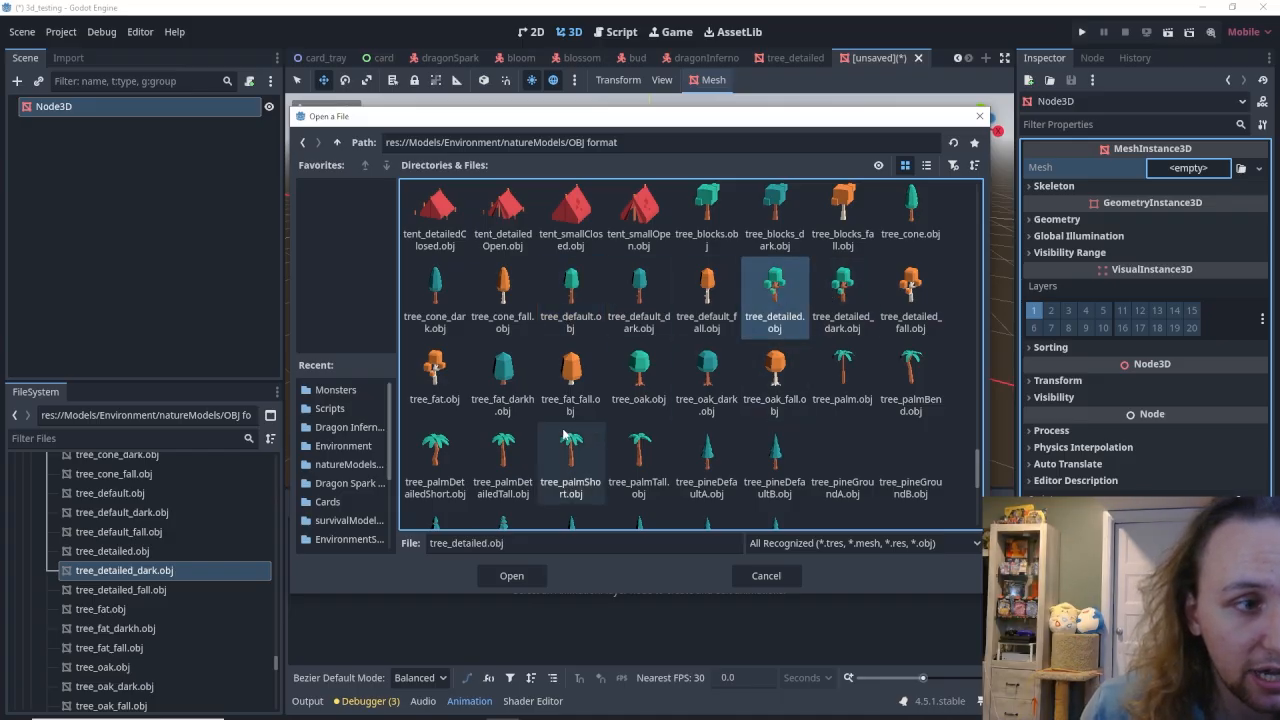
# Load tree_fat_darkh.obj as the mesh of the MeshInstance3D root node.
pyautogui.click(501, 385)
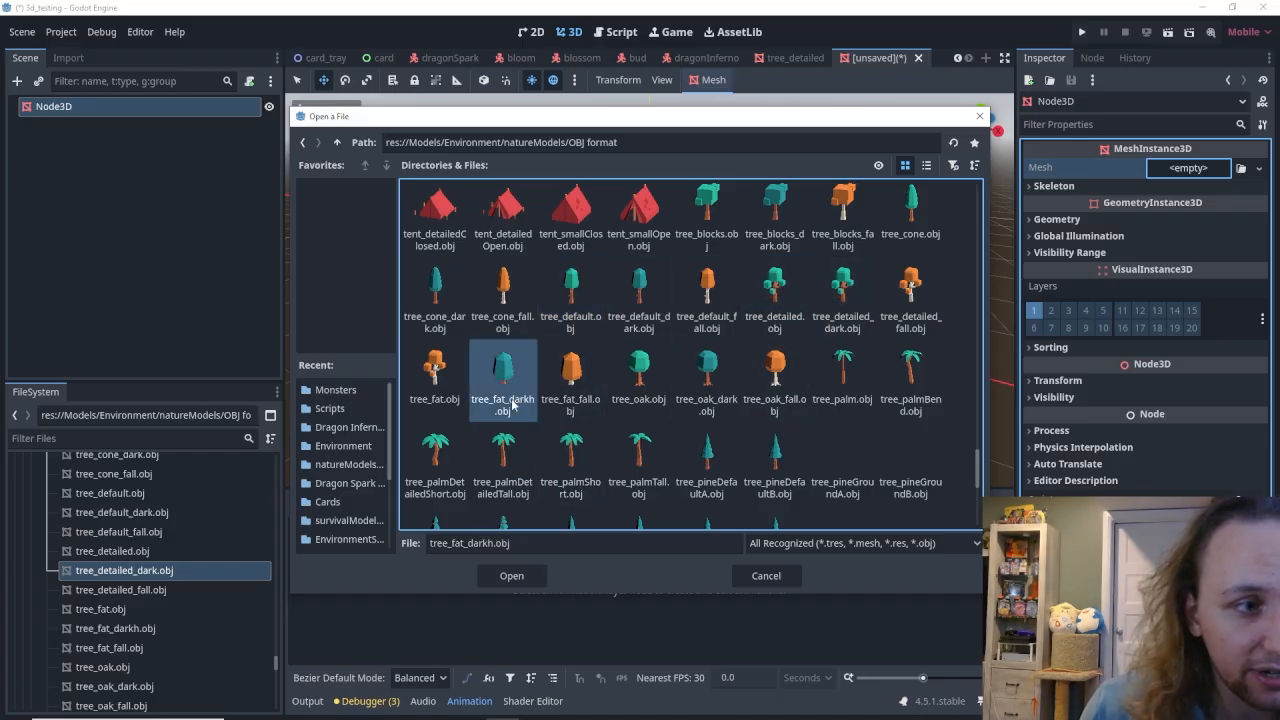
pyautogui.scroll(-1, 512, 403)
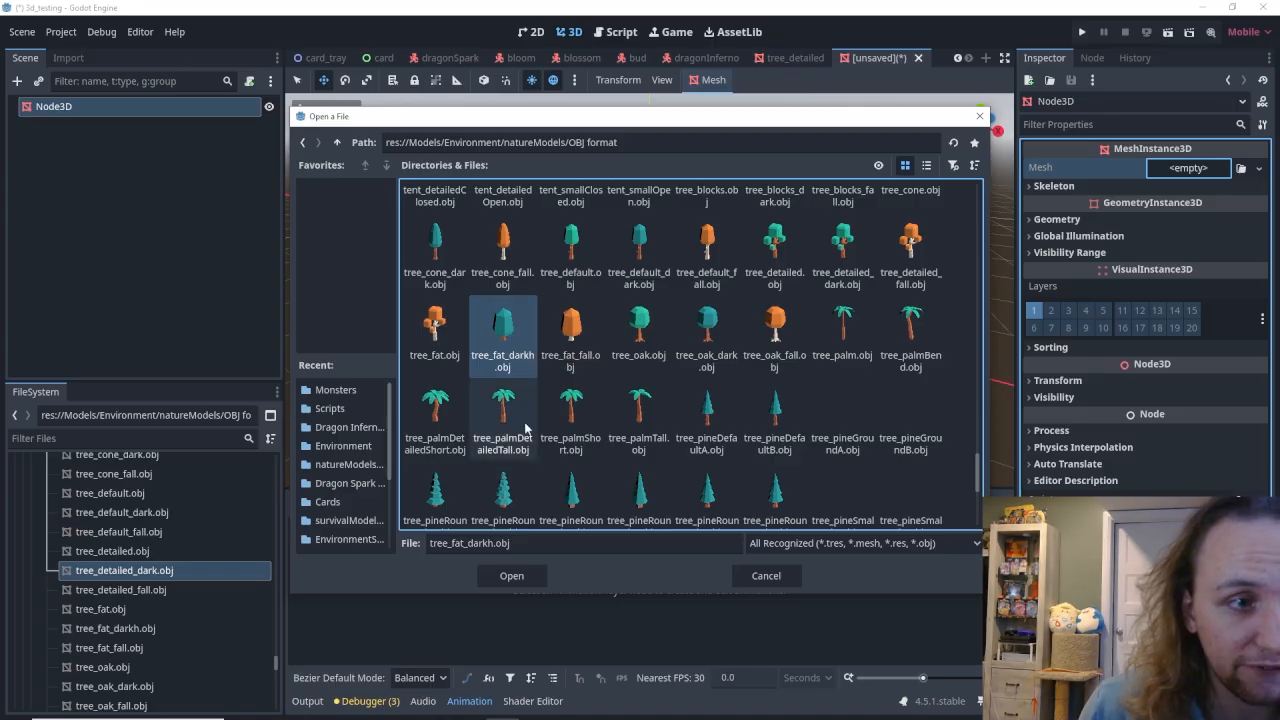
pyautogui.scroll(-2, 512, 338)
pyautogui.scroll(1, 505, 400)
pyautogui.click(511, 577)
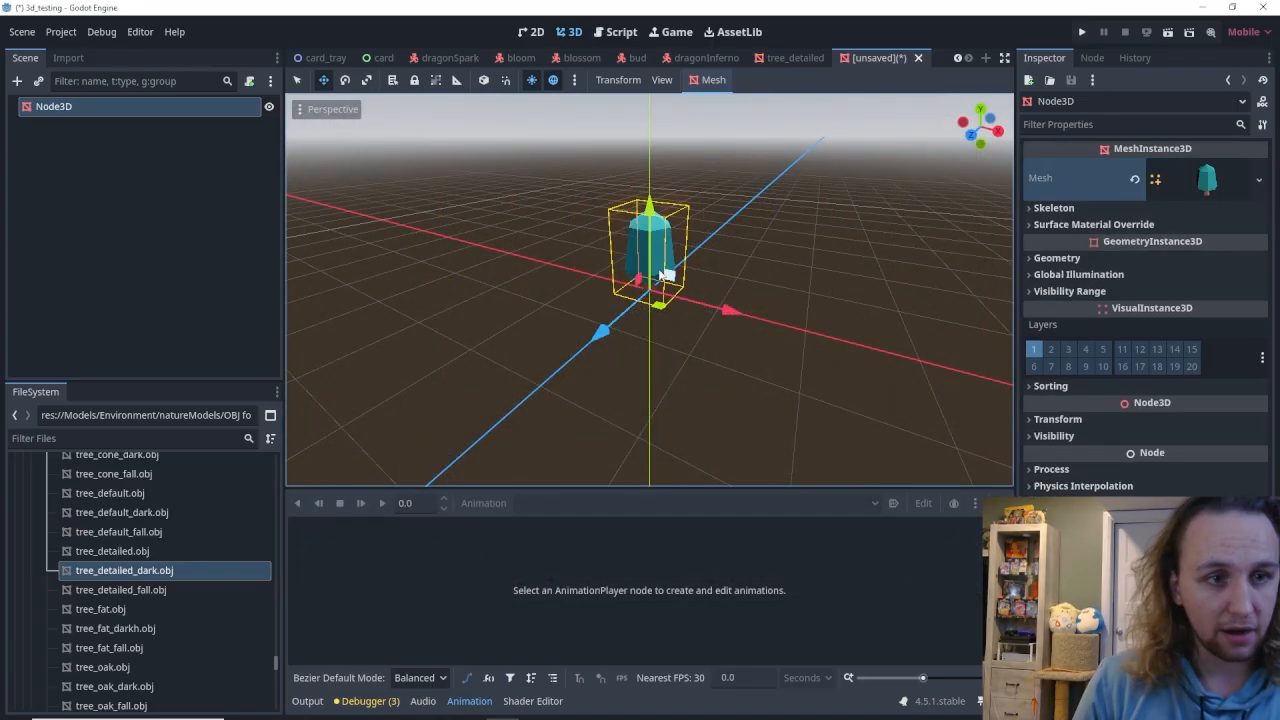
# Create a collision shape for the tree mesh with Static Body Child placement and Trimesh type.
pyautogui.scroll(5, 663, 274)
pyautogui.moveTo(650, 290); pyautogui.dragTo(674, 256, button='right')
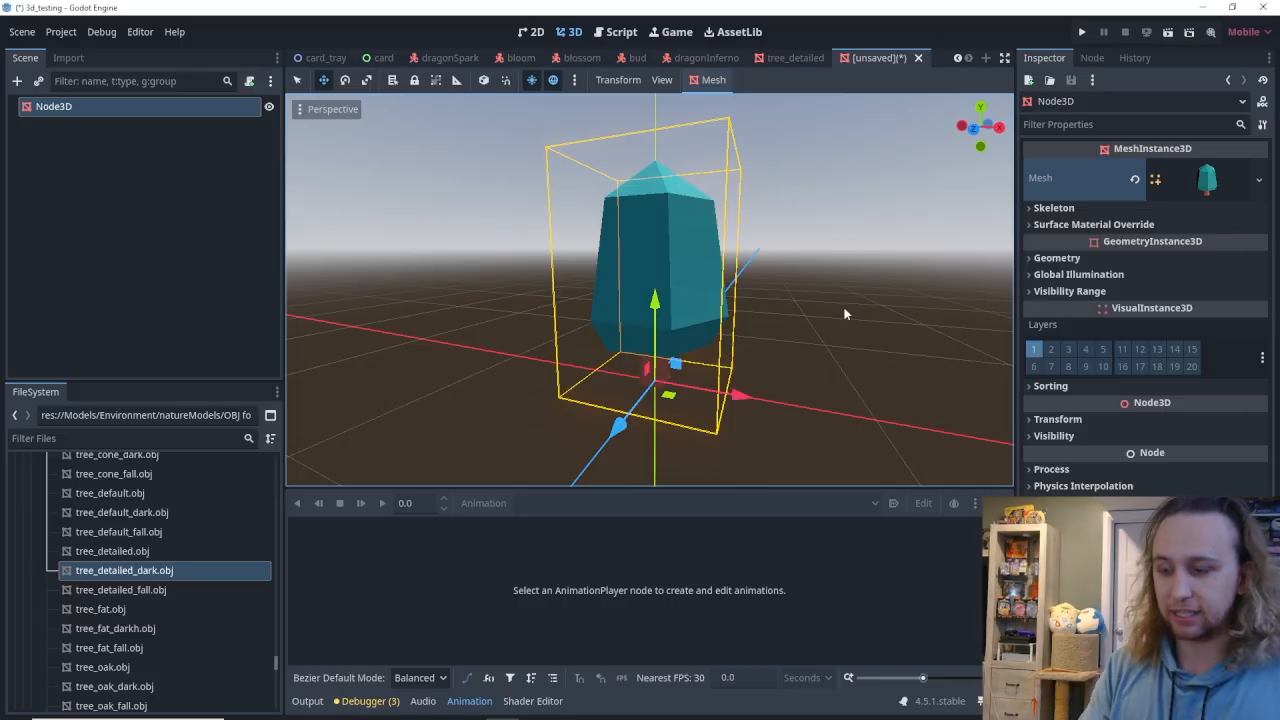
pyautogui.click(712, 80)
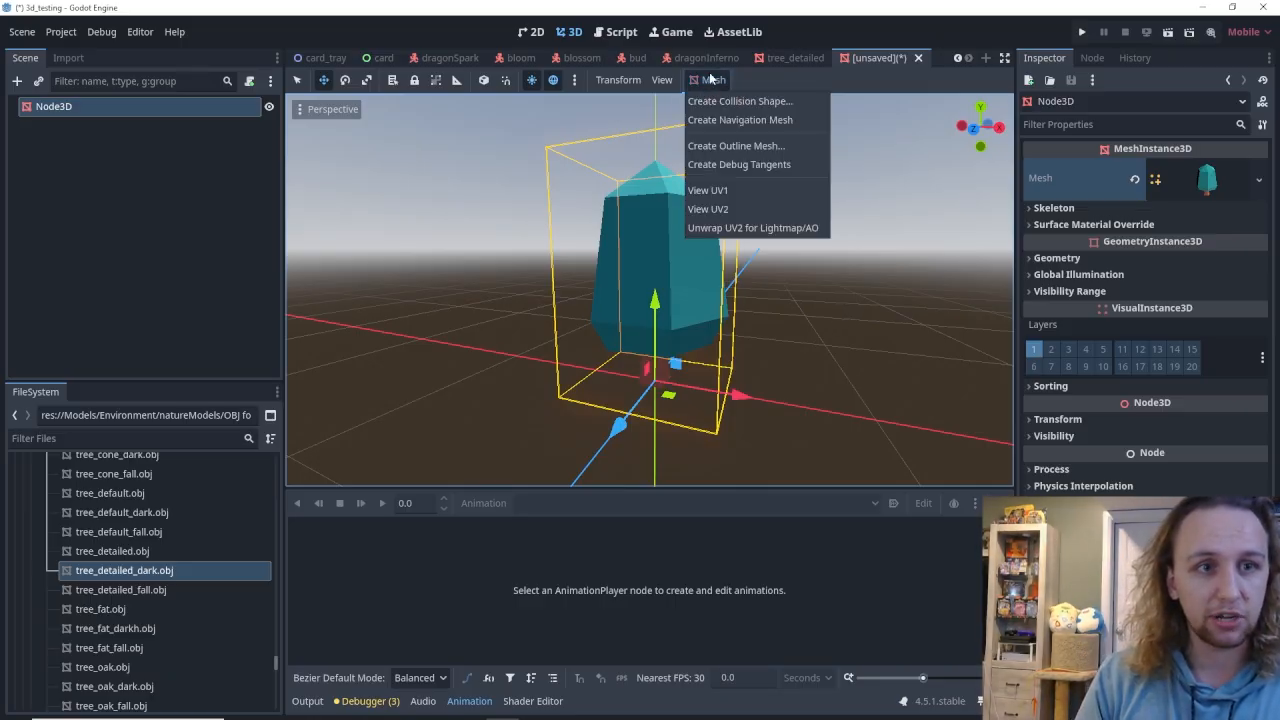
pyautogui.click(715, 102)
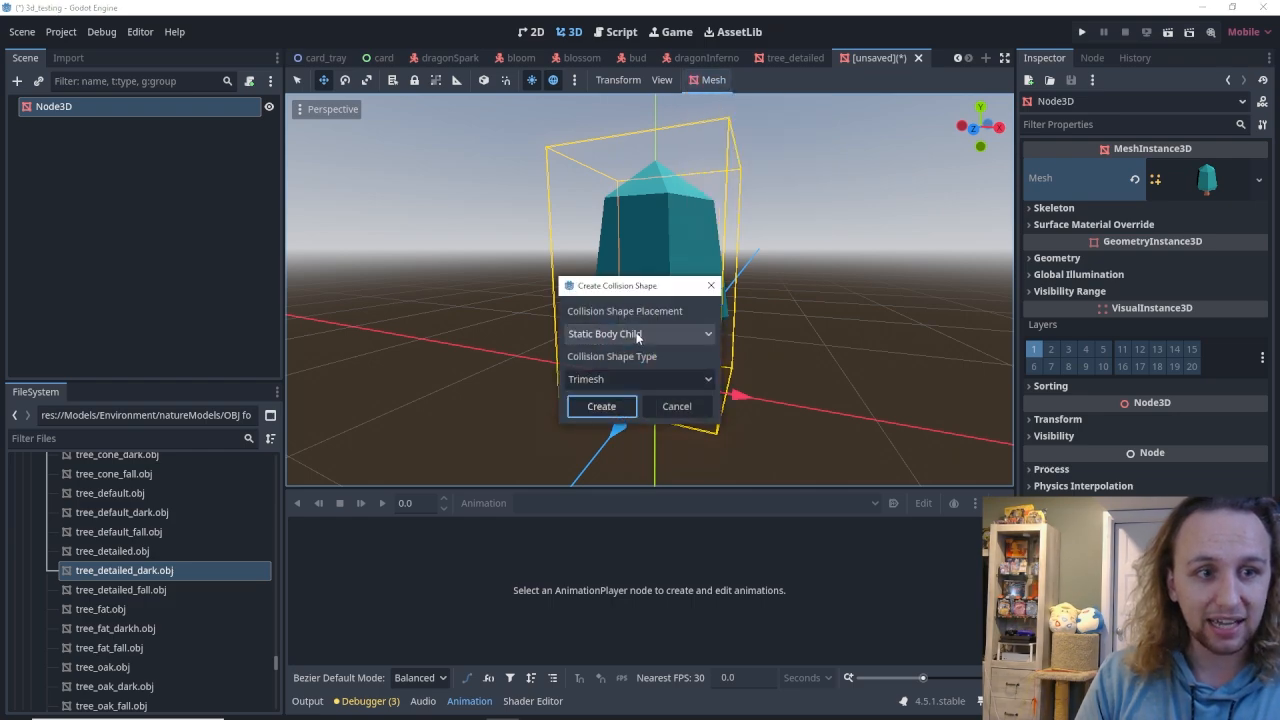
pyautogui.click(635, 334)
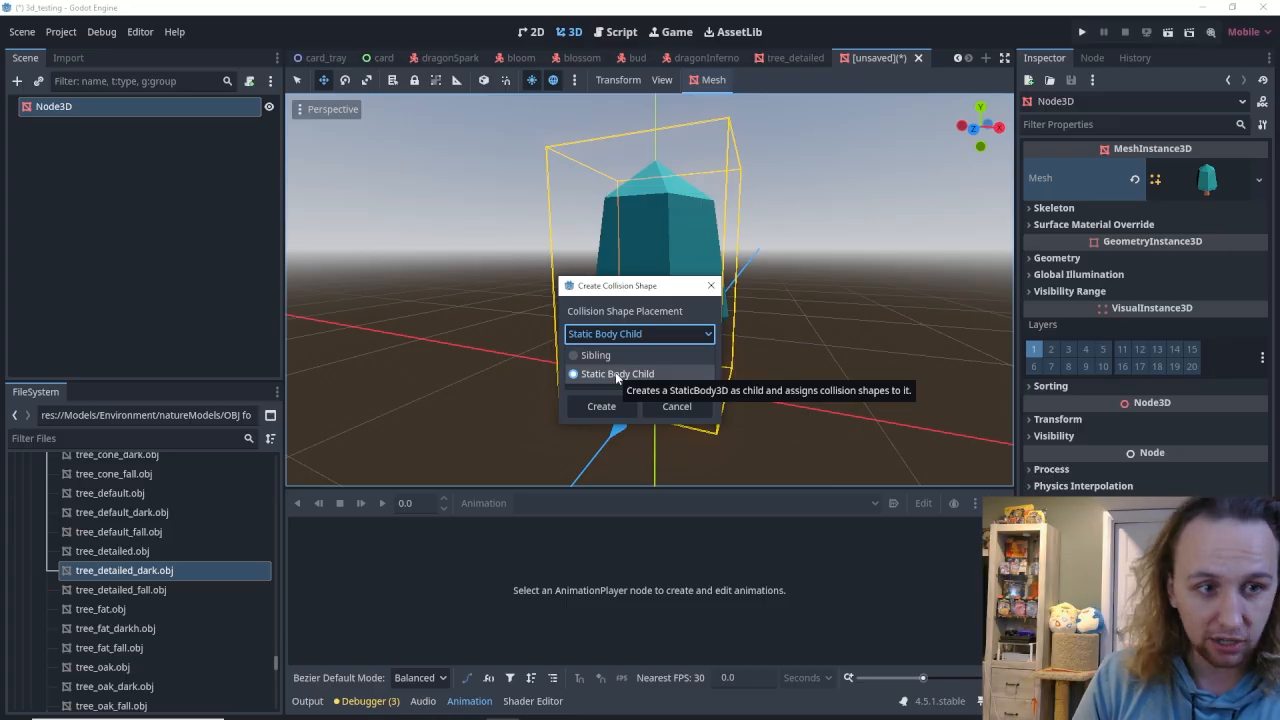
pyautogui.click(611, 375)
pyautogui.click(613, 379)
pyautogui.click(618, 405)
pyautogui.click(613, 411)
# Examine the tree's collision outline and the properties of its StaticBody3D and CollisionShape3D nodes.
pyautogui.moveTo(790, 366); pyautogui.dragTo(600, 368, button='middle')
pyautogui.scroll(8, 600, 368)
pyautogui.moveTo(600, 368); pyautogui.dragTo(850, 388, button='right')
pyautogui.press('s')
pyautogui.press('a')
pyautogui.press('w')
pyautogui.press('s')
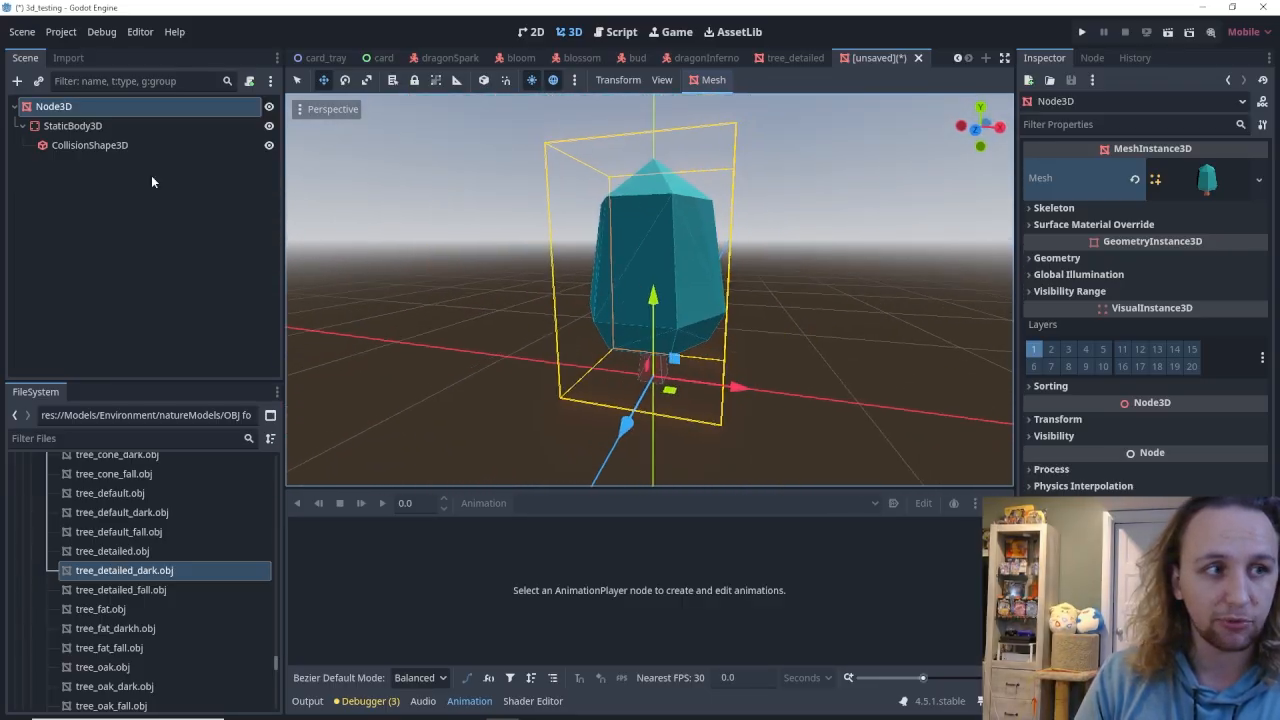
pyautogui.click(101, 127)
pyautogui.click(105, 144)
pyautogui.click(102, 128)
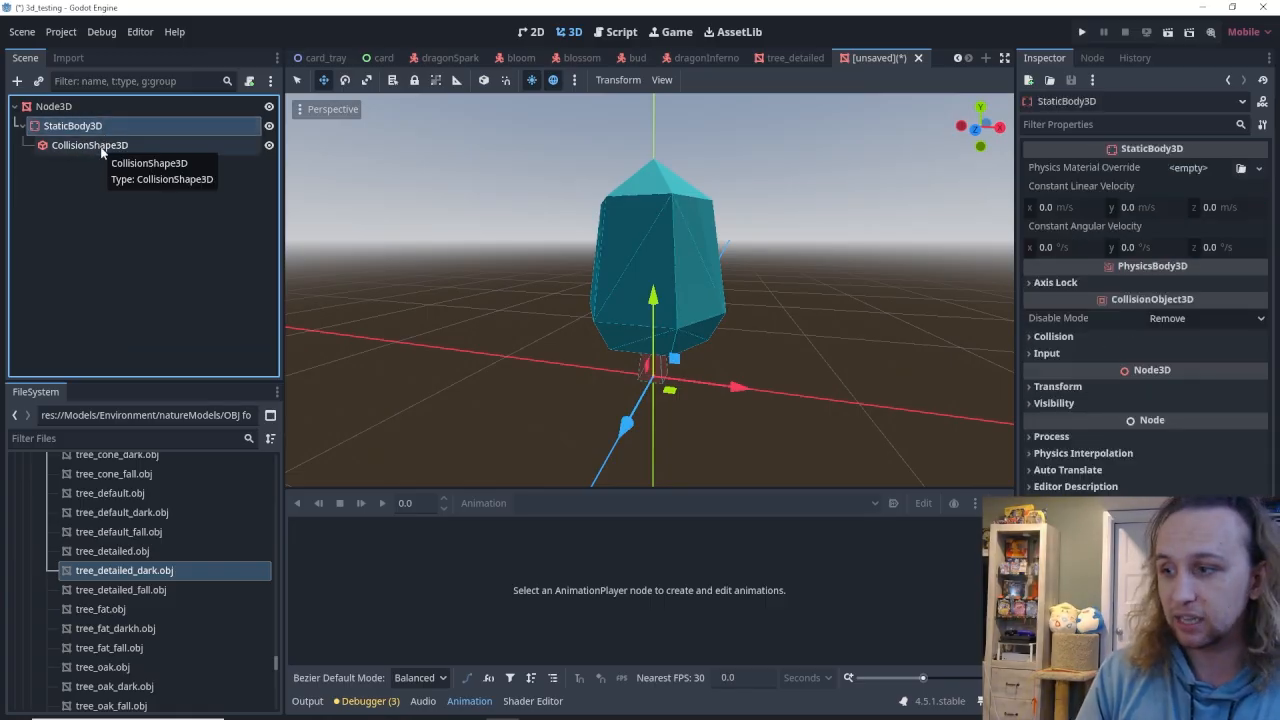
pyautogui.click(102, 147)
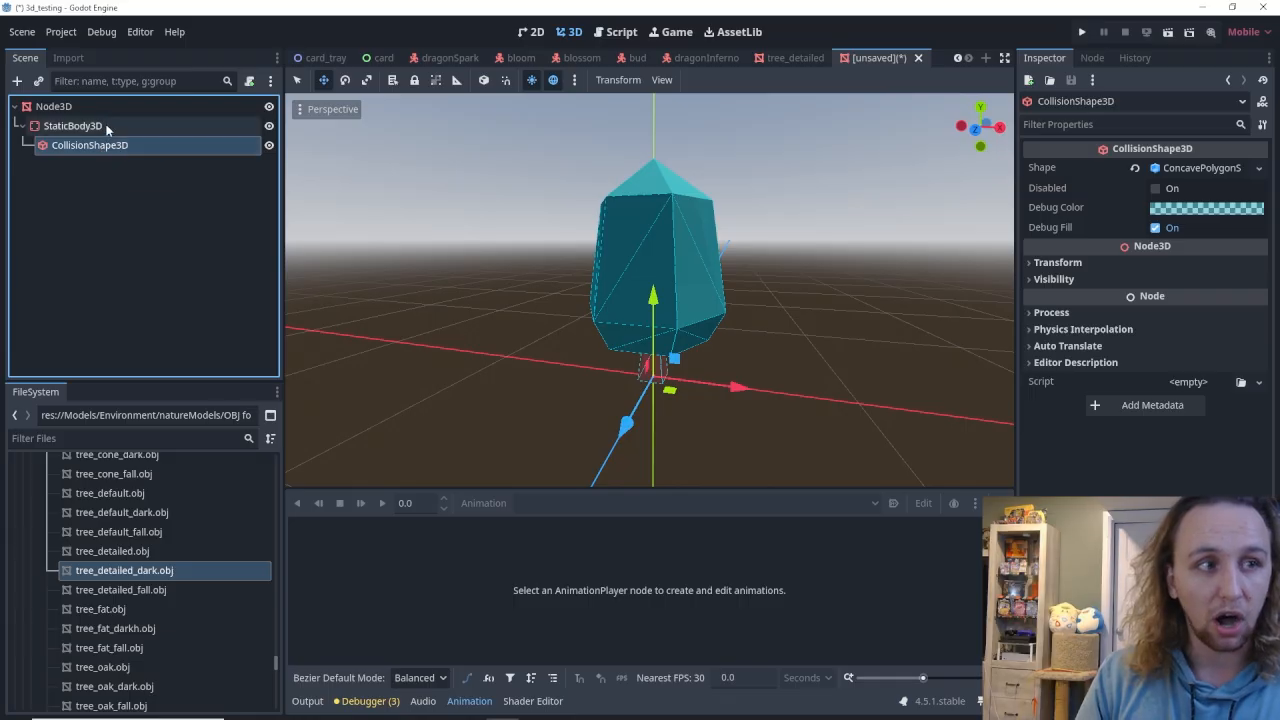
# Rename the scene's root node to Tree_fat_dark.
pyautogui.click(97, 110)
pyautogui.doubleClick(97, 110)
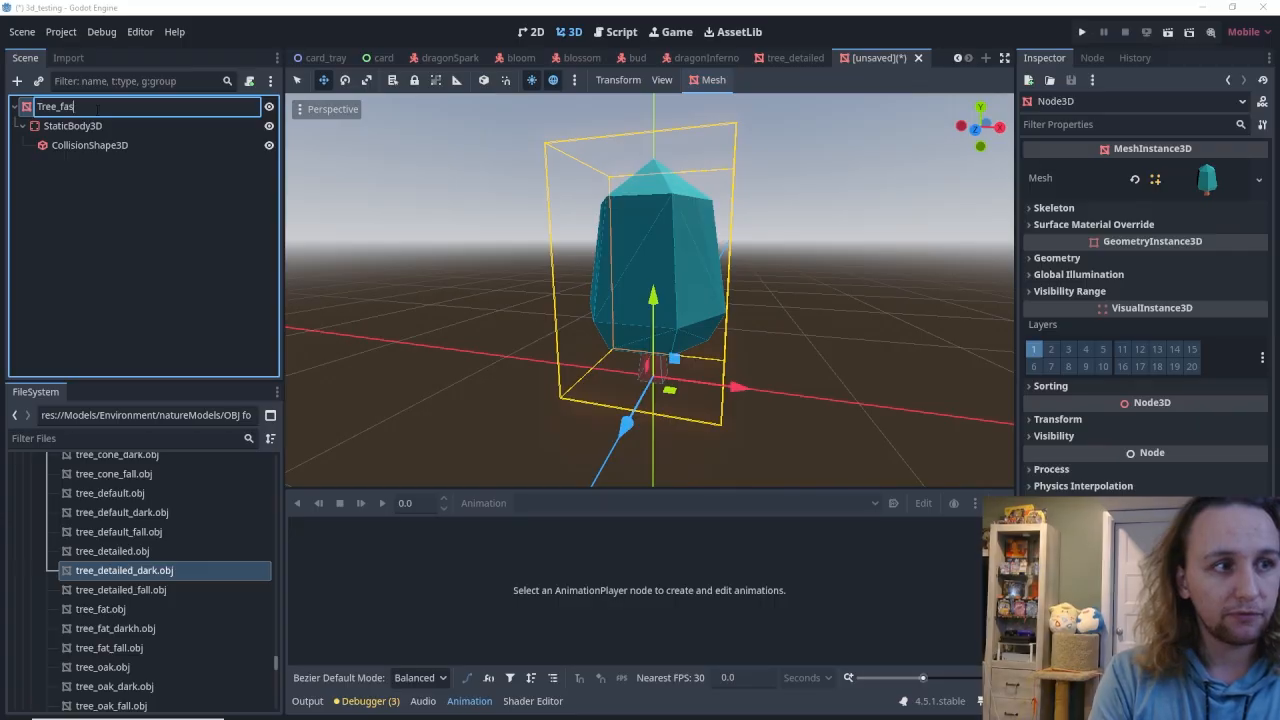
pyautogui.write('Tree_fat_dark')
pyautogui.press('Return')
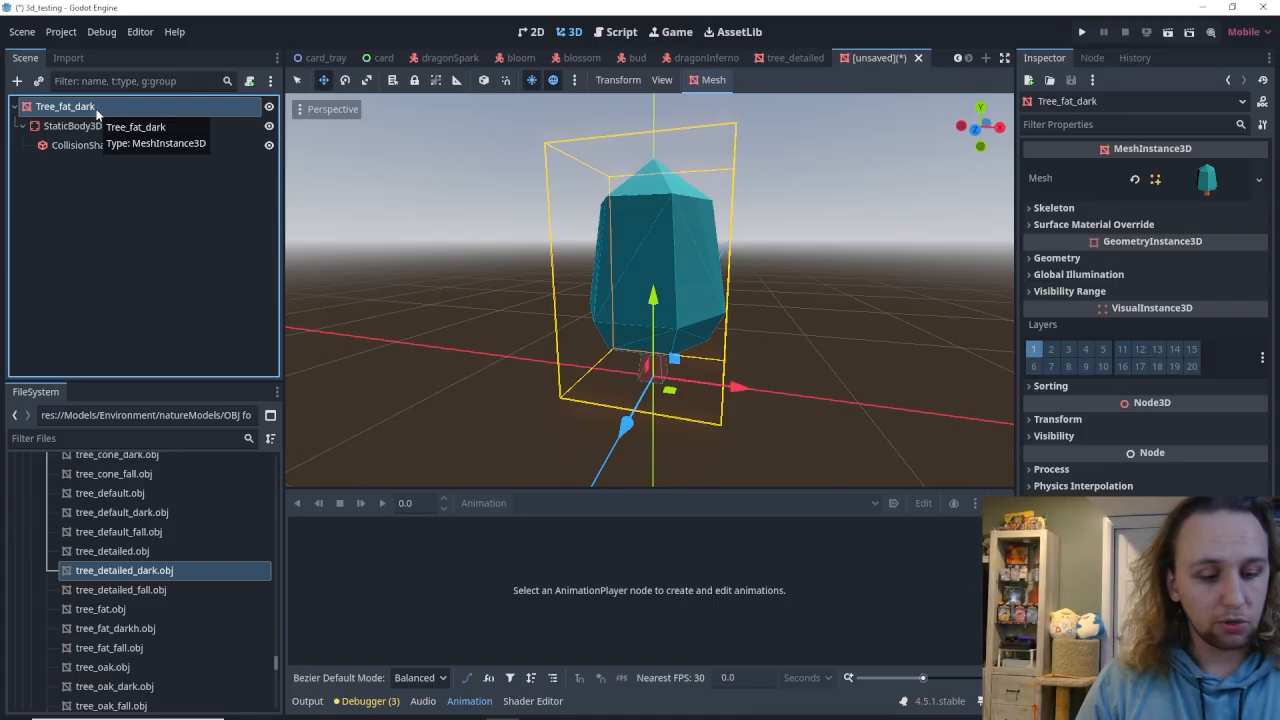
# Save the tree scene as tree_fat_dark.tscn in the res://Scenes/Environment folder.
pyautogui.click(845, 398)
pyautogui.moveTo(845, 398); pyautogui.dragTo(745, 396, button='middle')
pyautogui.moveTo(745, 396); pyautogui.dragTo(833, 404, button='right')
pyautogui.press('w')
pyautogui.press('s')
pyautogui.press('a')
pyautogui.press('w')
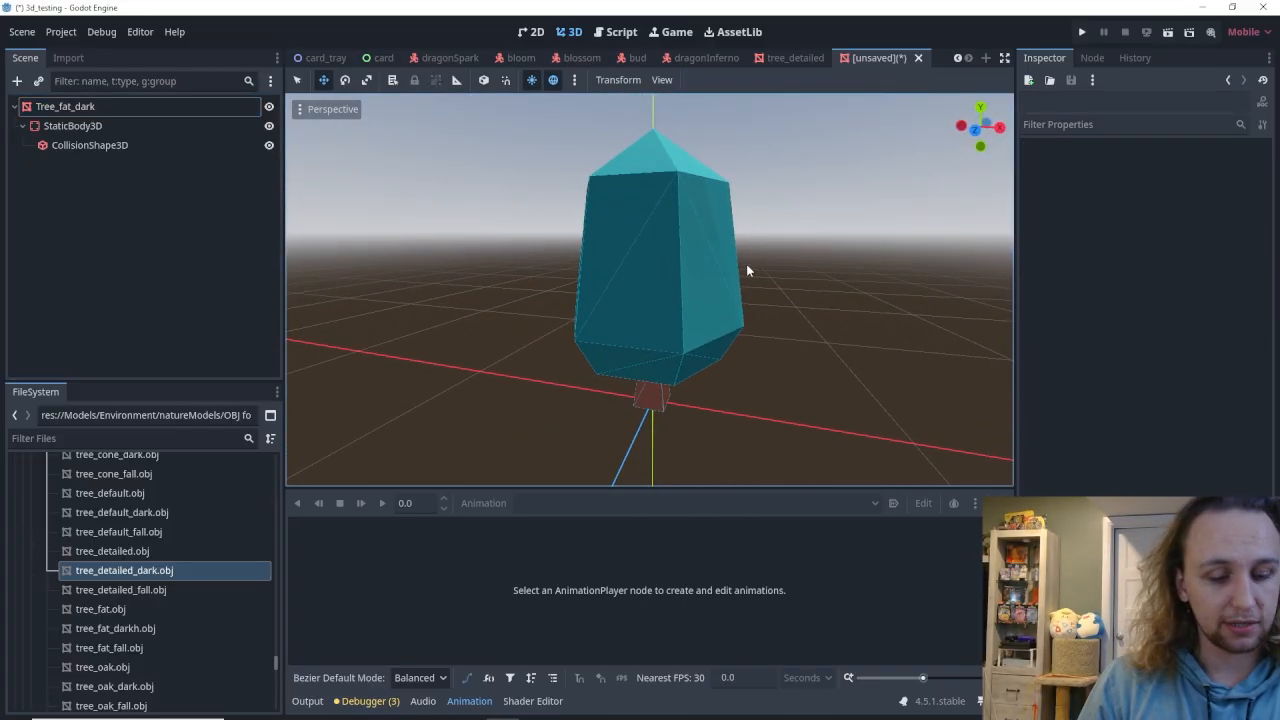
pyautogui.hotkey('ctrl', 's')
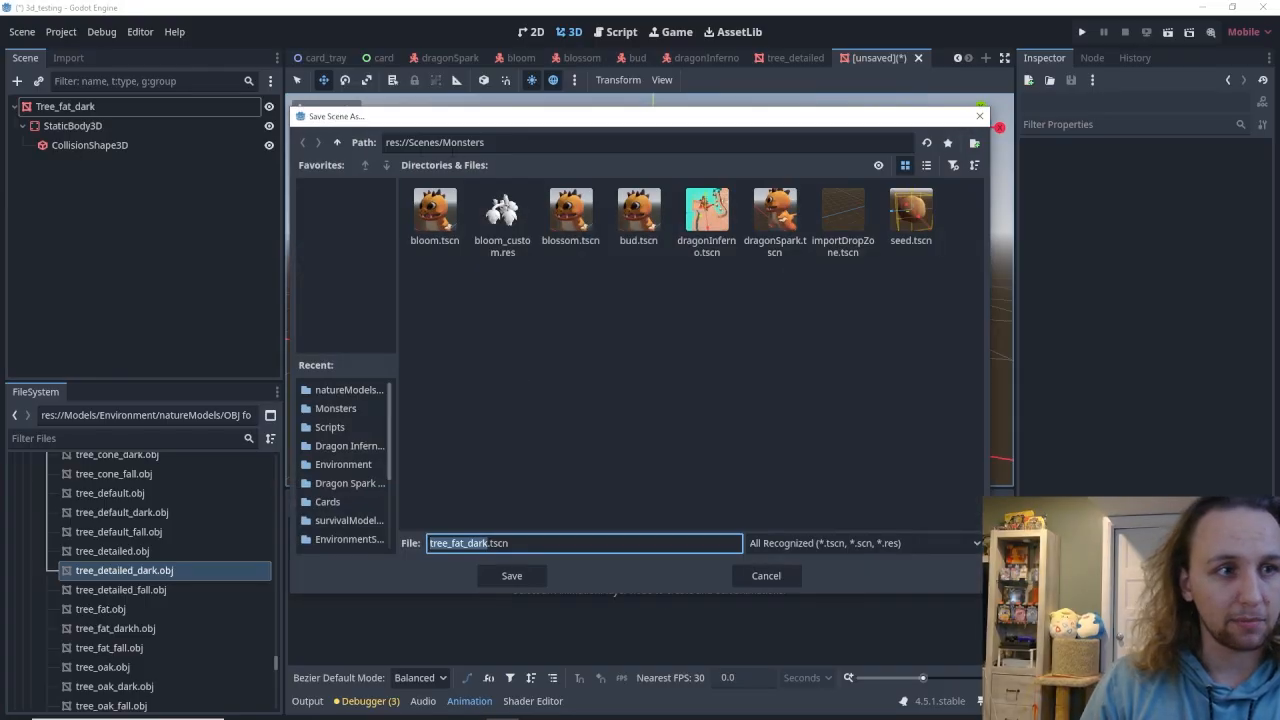
pyautogui.click(340, 144)
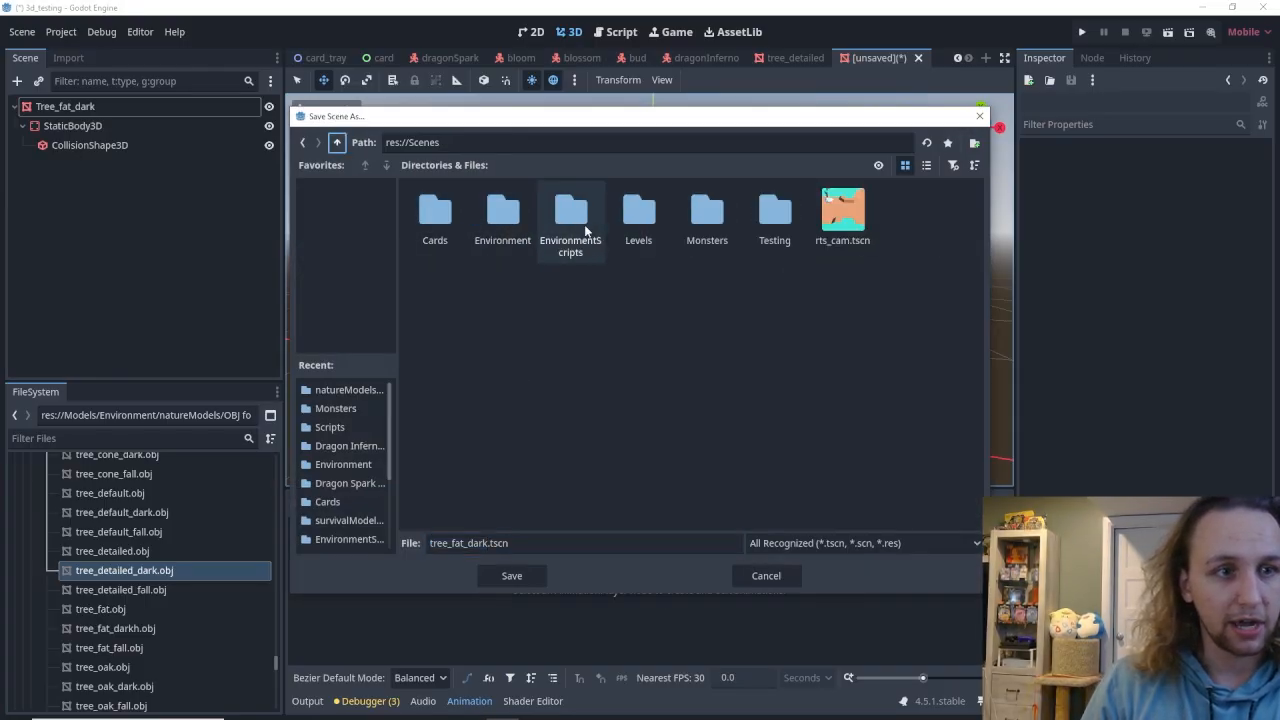
pyautogui.doubleClick(505, 215)
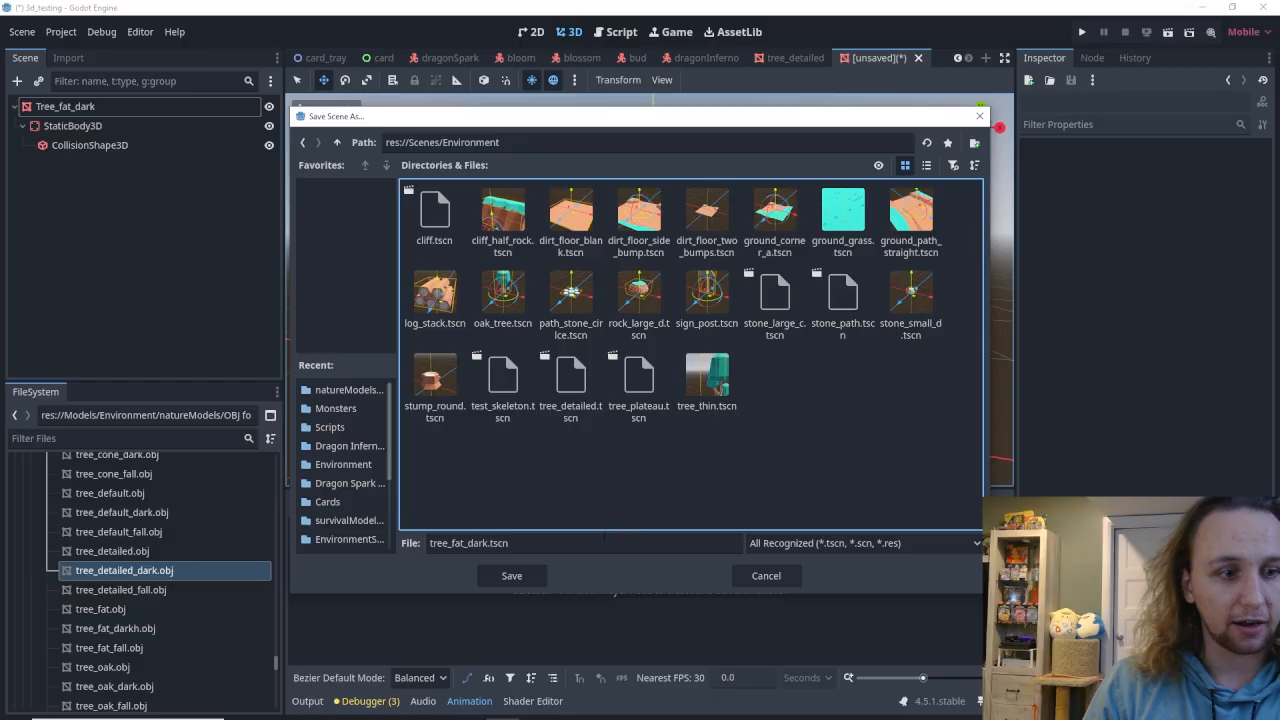
pyautogui.click(510, 576)
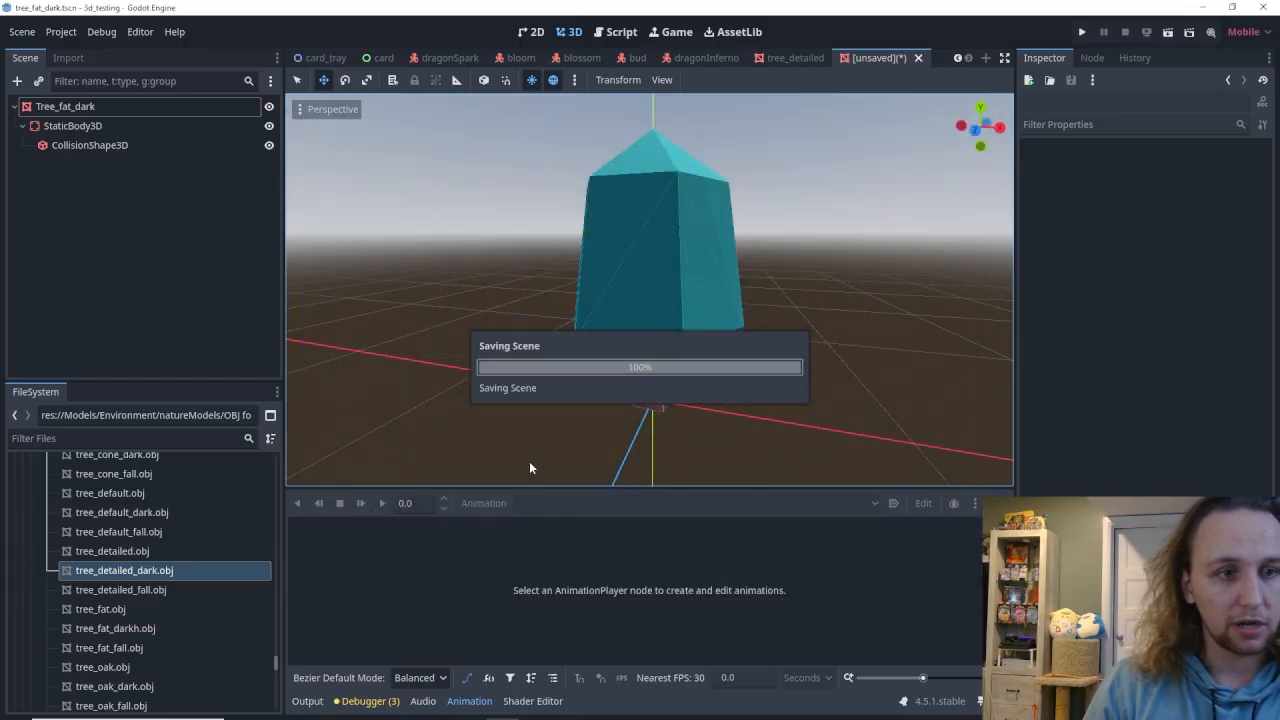
# Switch to the open forest_level scene.
pyautogui.click(957, 57)
pyautogui.click(957, 57)
pyautogui.click(318, 58)
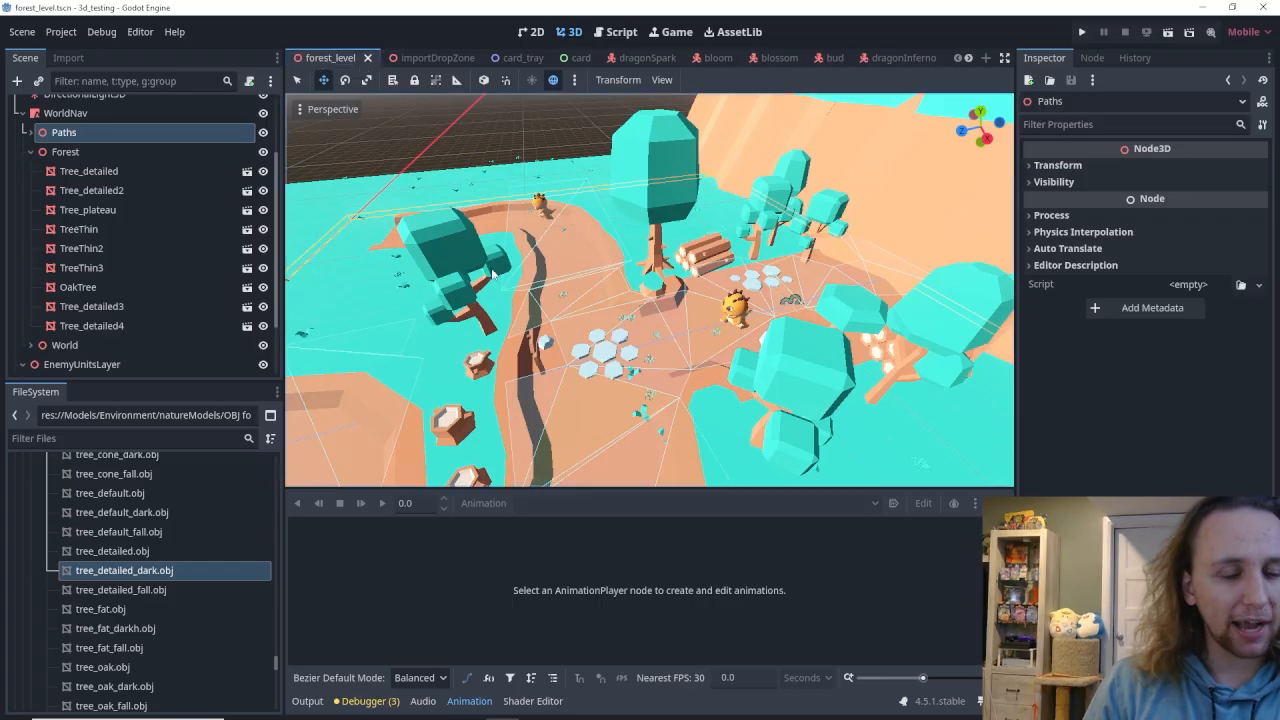
# Examine the trees already placed in the forest level, including the OakTree and its properties.
pyautogui.moveTo(650, 290); pyautogui.dragTo(655, 238, button='middle')
pyautogui.press('w')
pyautogui.moveTo(655, 238); pyautogui.dragTo(548, 172, button='right')
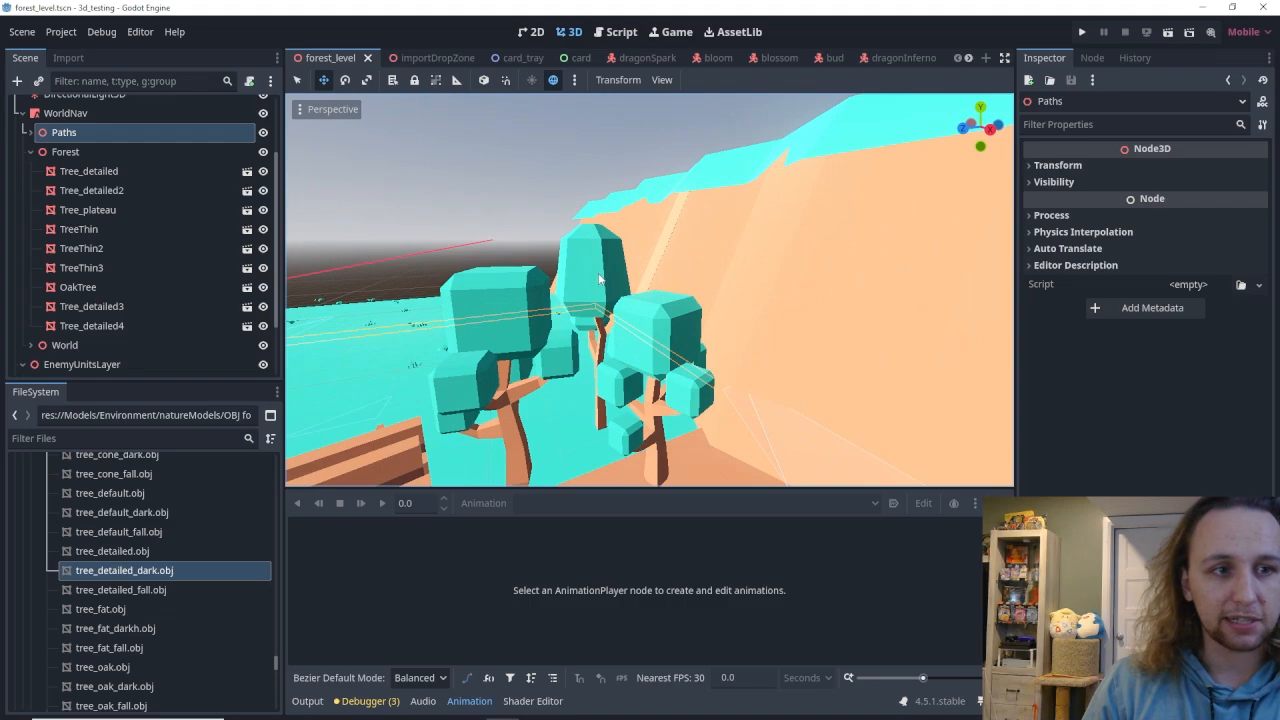
pyautogui.click(602, 279)
pyautogui.click(513, 337)
pyautogui.press('s')
pyautogui.moveTo(626, 290); pyautogui.dragTo(562, 274, button='right')
pyautogui.click(626, 291)
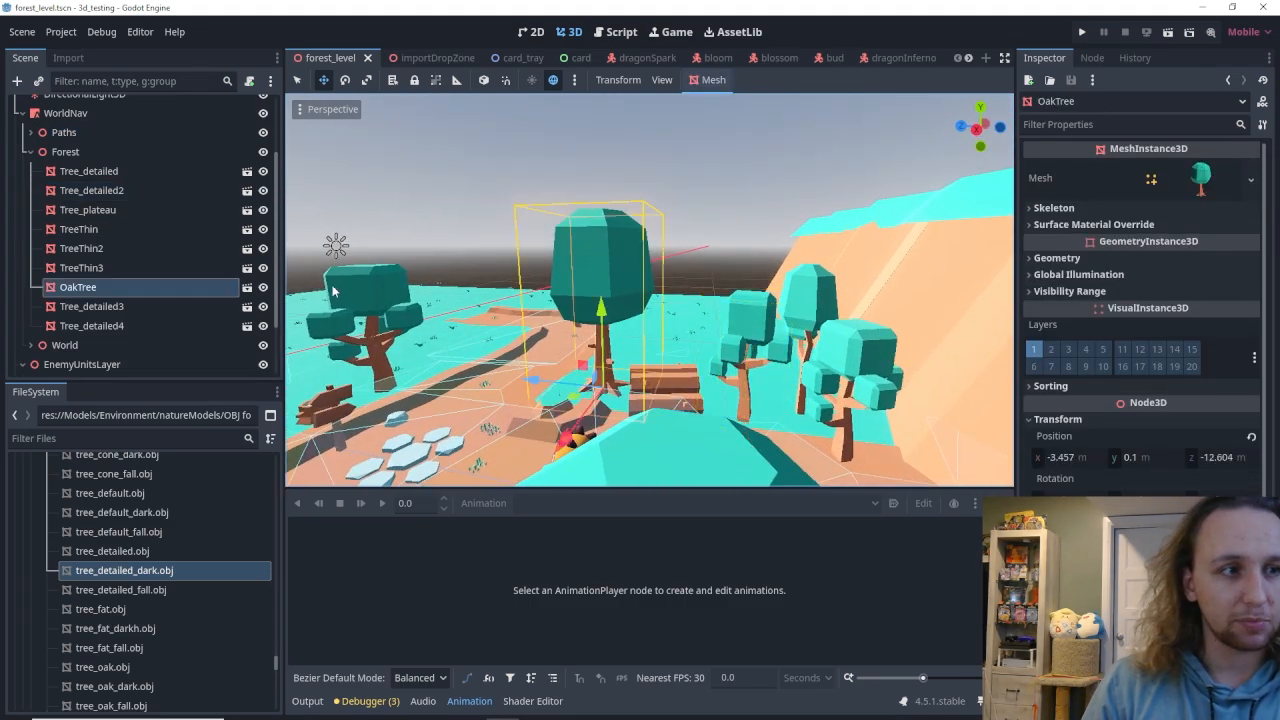
pyautogui.click(247, 288)
# Examine the level's grass, path and tree layout for a suitable spot for the new tree.
pyautogui.moveTo(640, 290); pyautogui.dragTo(890, 416, button='right')
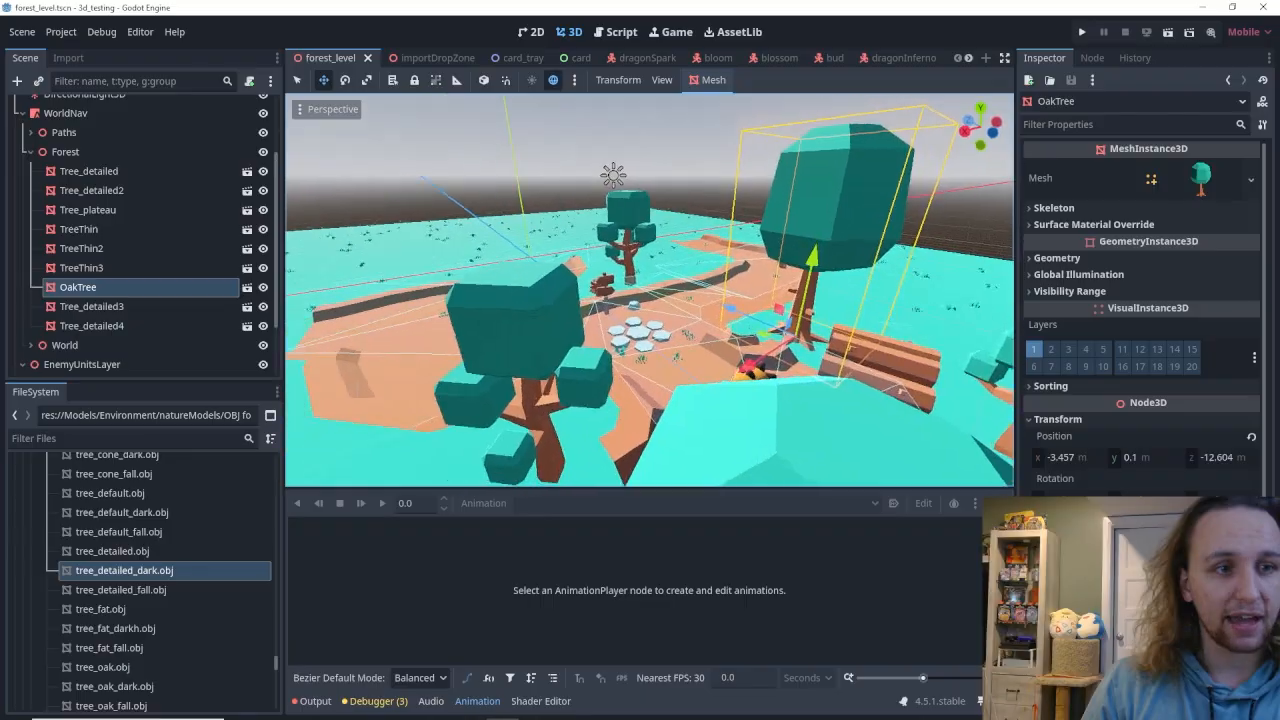
pyautogui.press('w')
pyautogui.press('s')
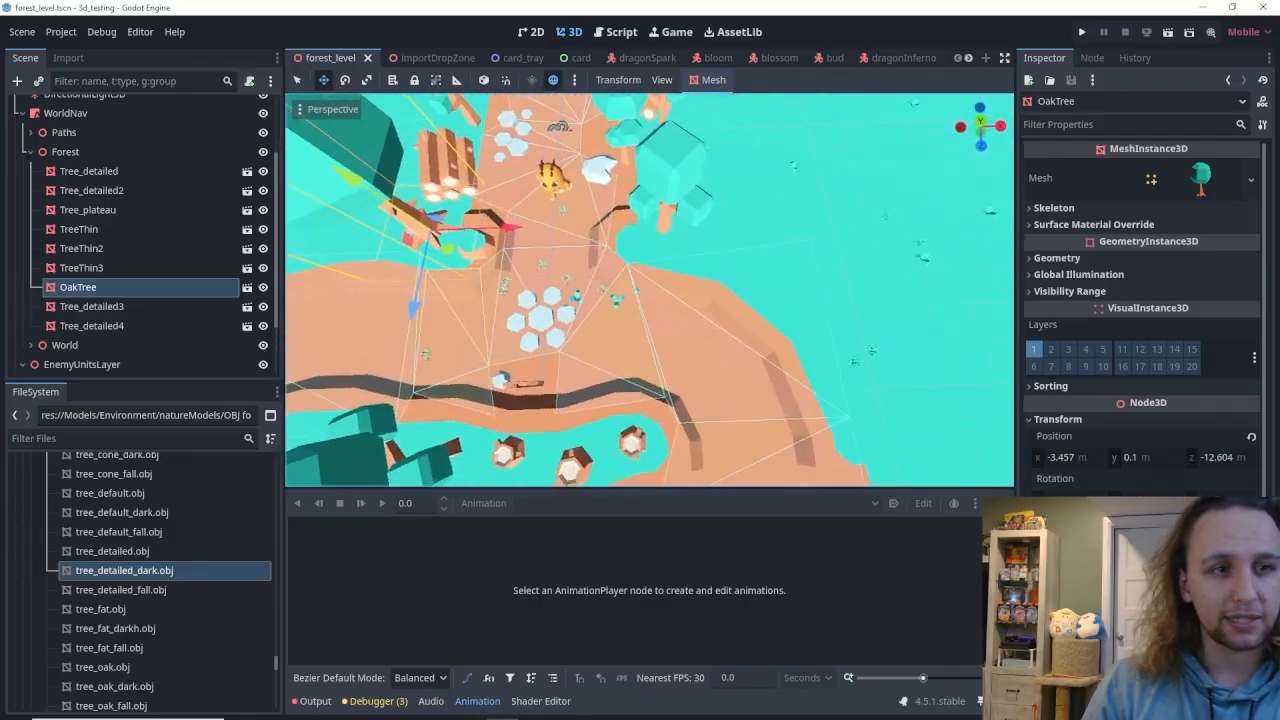
pyautogui.click(827, 210)
pyautogui.moveTo(827, 210)
pyautogui.mouseDown(button='right')
pyautogui.moveTo(700, 220)
pyautogui.moveTo(635, 120)
pyautogui.moveTo(430, 125)
pyautogui.moveTo(360, 165)
pyautogui.moveTo(356, 190)
pyautogui.moveTo(350, 150)
pyautogui.moveTo(445, 205)
pyautogui.moveTo(690, 230)
pyautogui.moveTo(807, 213)
pyautogui.mouseUp(button='right')
pyautogui.press('w')
pyautogui.press('s')
pyautogui.press('w')
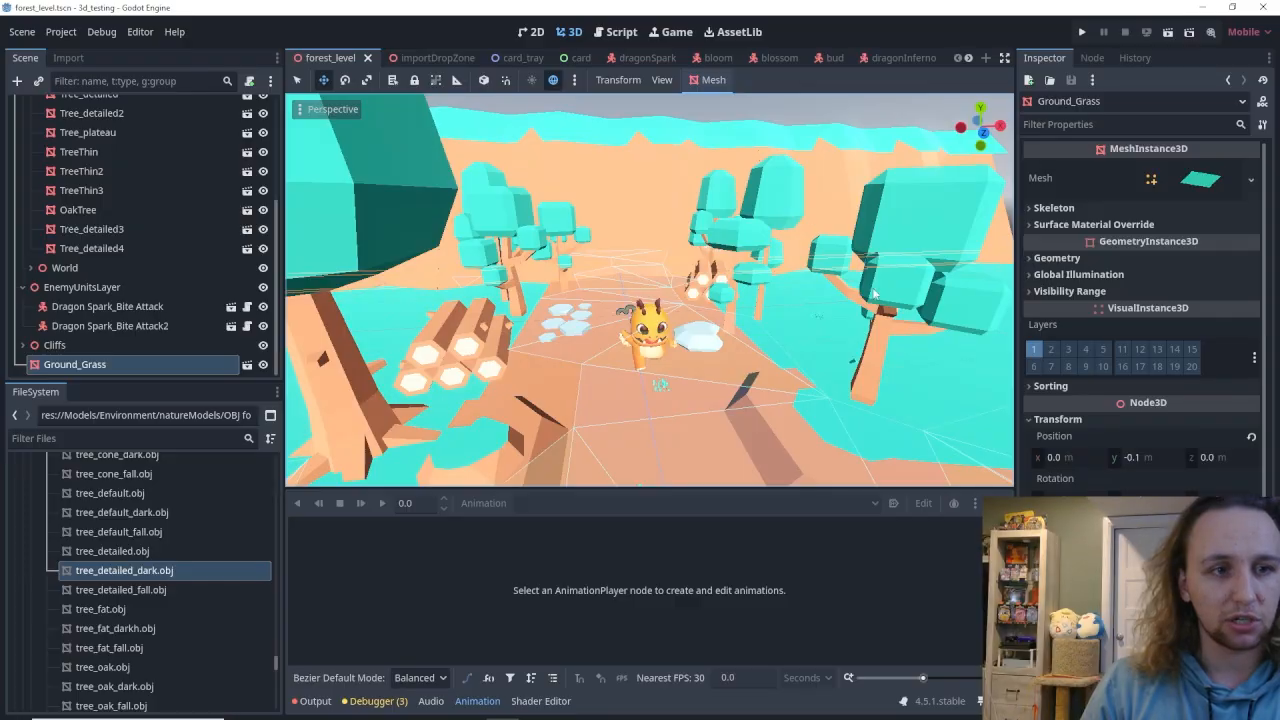
pyautogui.press('s')
pyautogui.moveTo(588, 254); pyautogui.dragTo(525, 300, button='right')
pyautogui.press('w')
pyautogui.press('s')
pyautogui.moveTo(606, 218); pyautogui.dragTo(668, 238, button='right')
pyautogui.press('w')
pyautogui.scroll(5, 150, 240)
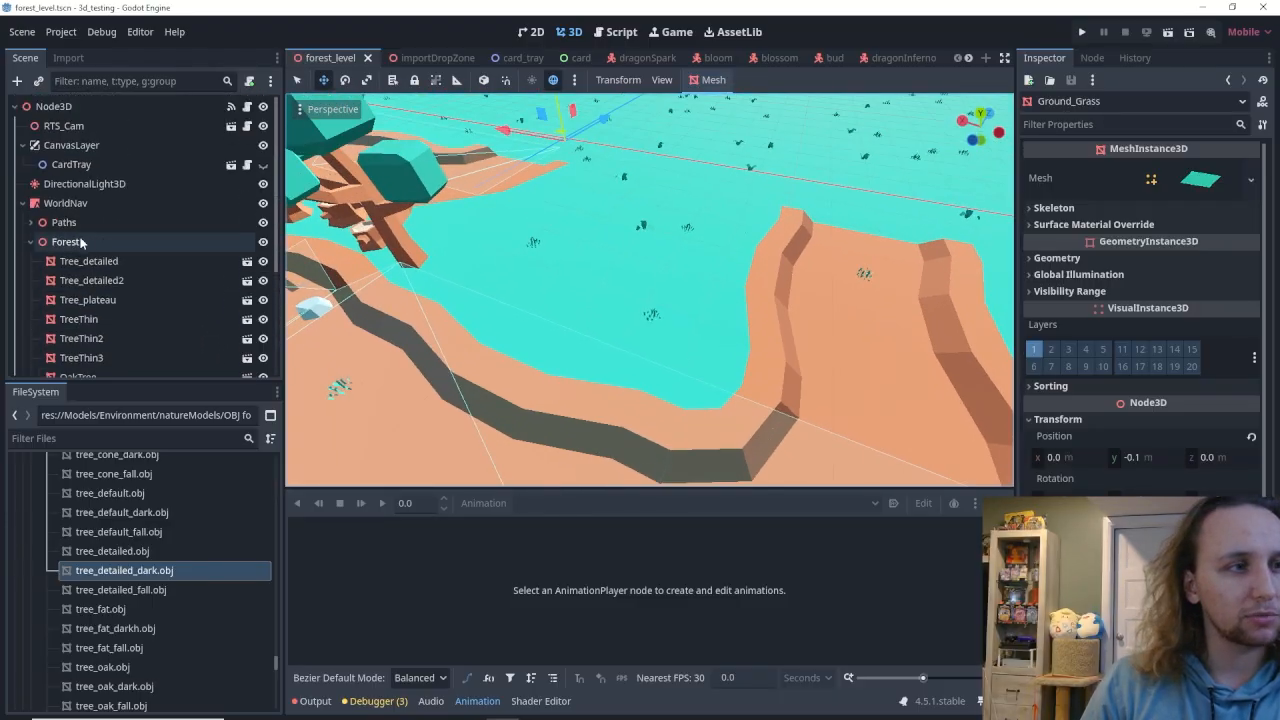
# Instance tree_fat_dark.tscn from res://Scenes/Environment as a child of the Forest node.
pyautogui.click(70, 242)
pyautogui.rightClick(88, 242)
pyautogui.click(130, 269)
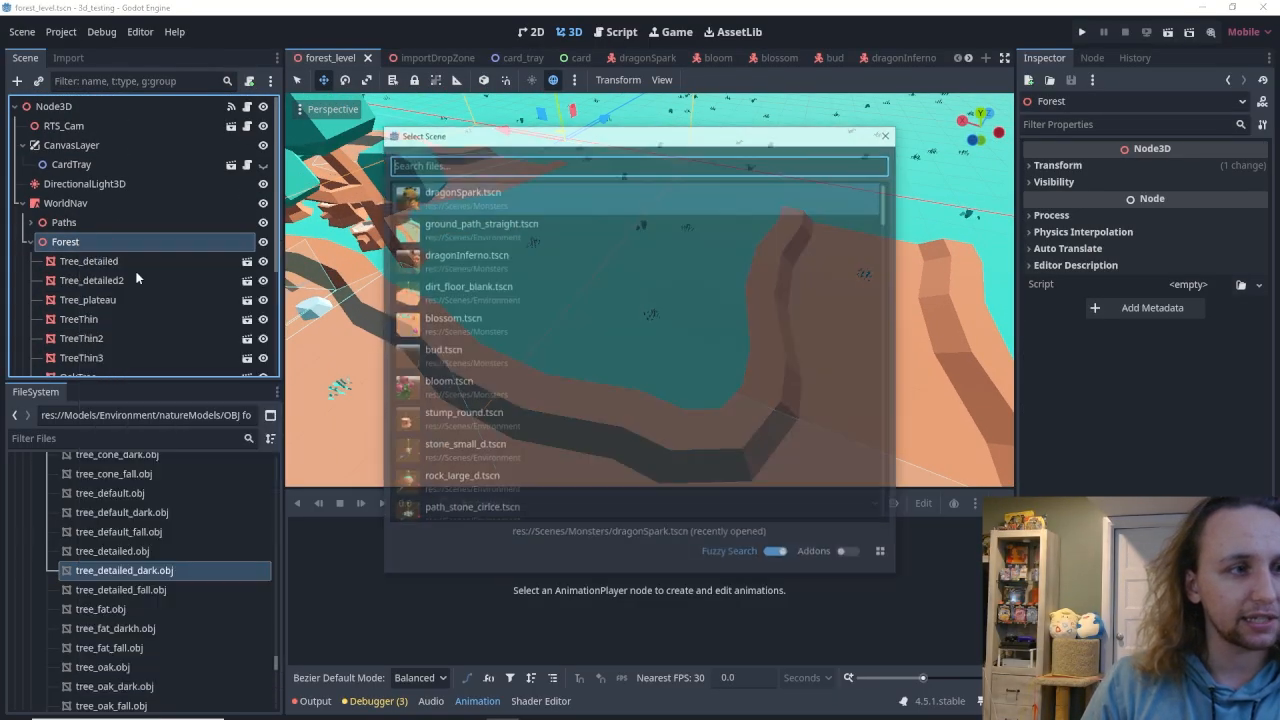
pyautogui.write('tree_fd')
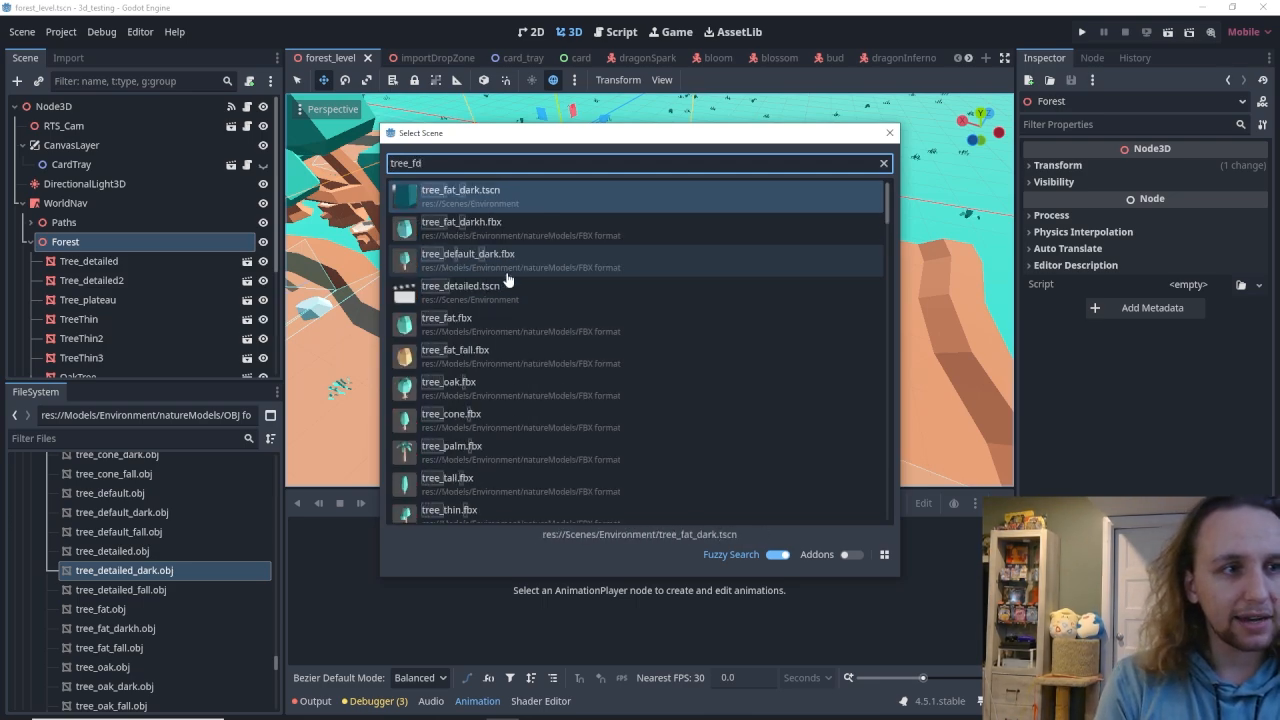
pyautogui.press('BackSpace')
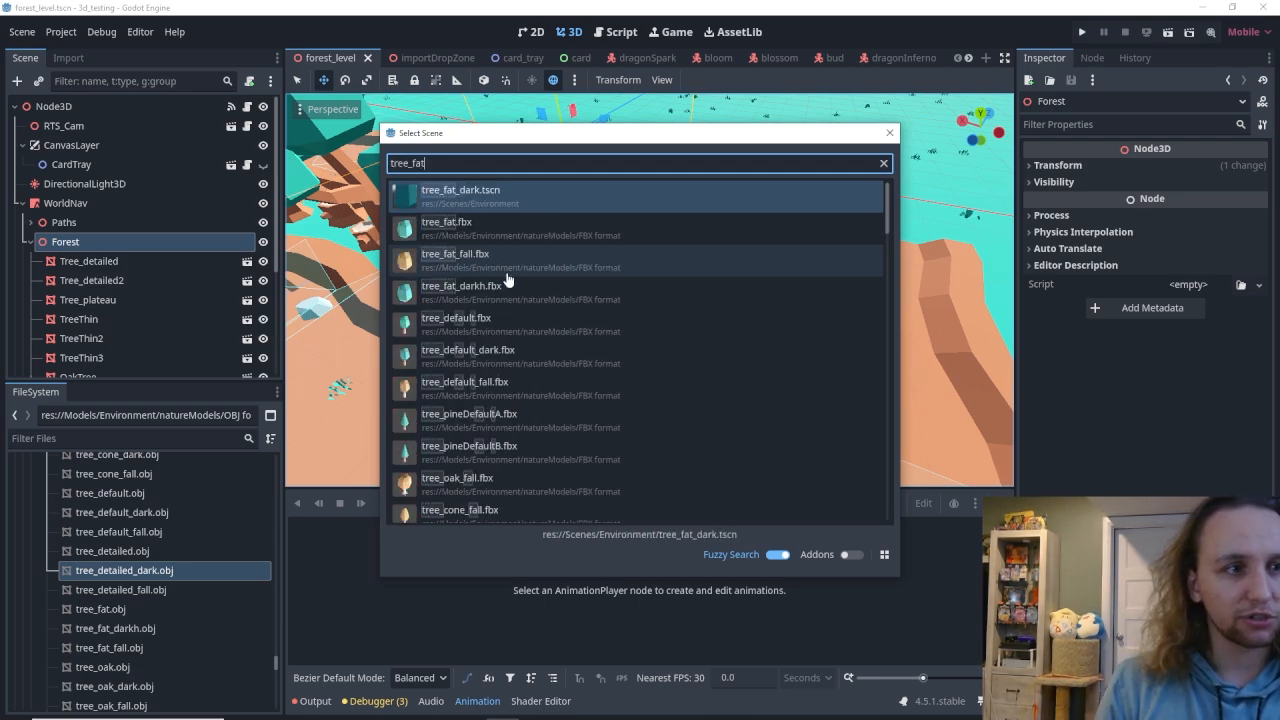
pyautogui.write('at')
pyautogui.doubleClick(489, 200)
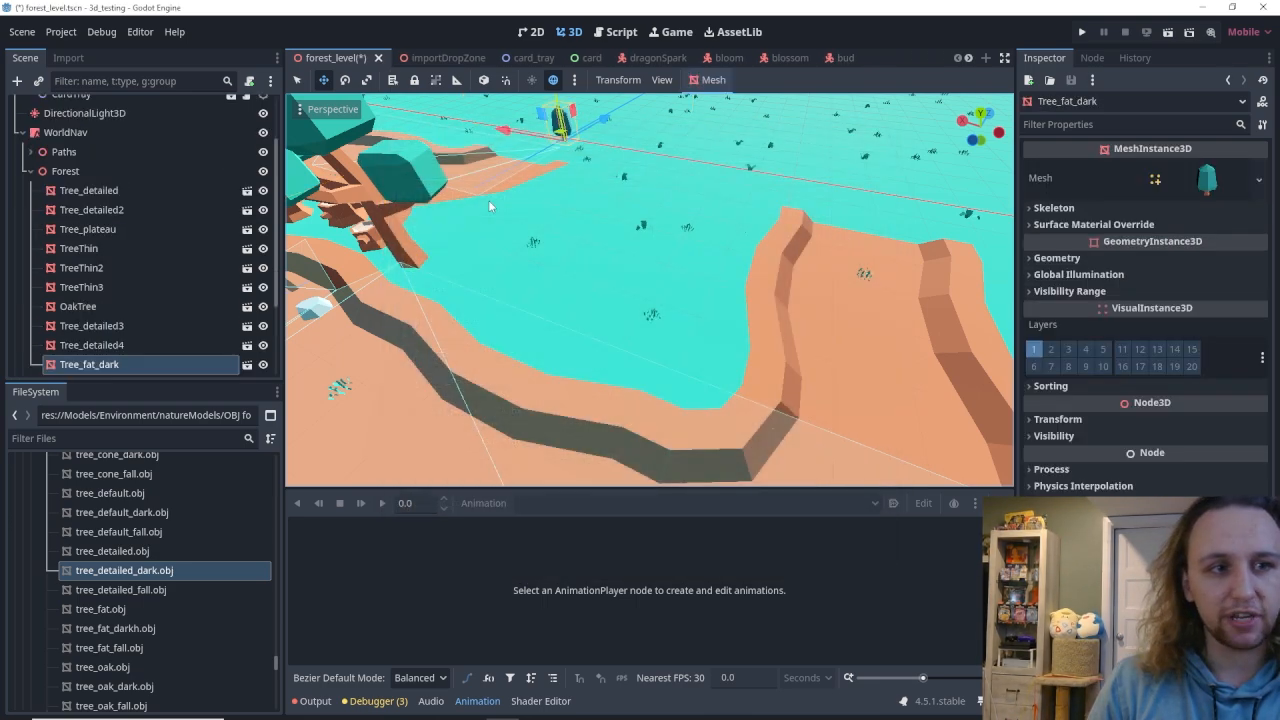
# Move the Tree_fat_dark instance onto the grass beside the curved path and snap it to the floor.
pyautogui.moveTo(612, 122); pyautogui.dragTo(625, 320)
pyautogui.moveTo(625, 320); pyautogui.dragTo(545, 270, button='right')
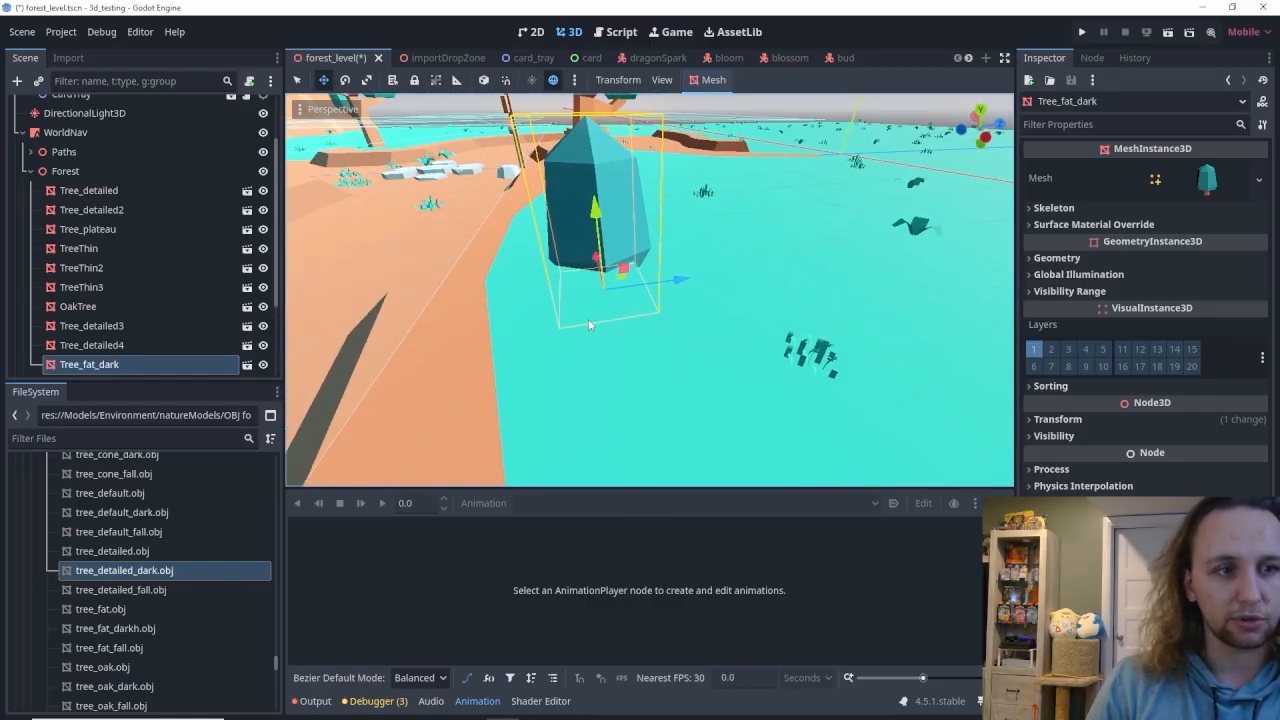
pyautogui.moveTo(545, 270); pyautogui.dragTo(610, 350, button='right')
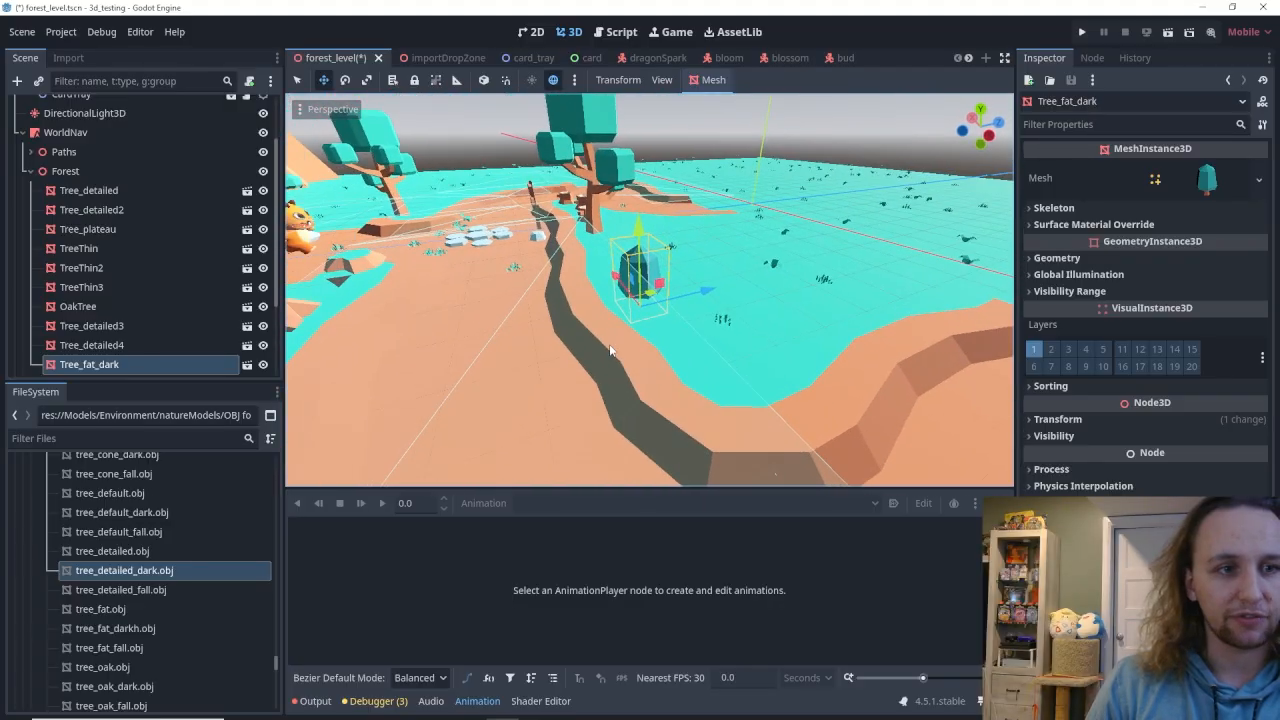
pyautogui.click(620, 80)
pyautogui.click(629, 102)
pyautogui.moveTo(650, 255); pyautogui.dragTo(646, 225, button='right')
pyautogui.press('w')
pyautogui.moveTo(650, 396); pyautogui.dragTo(651, 349, button='right')
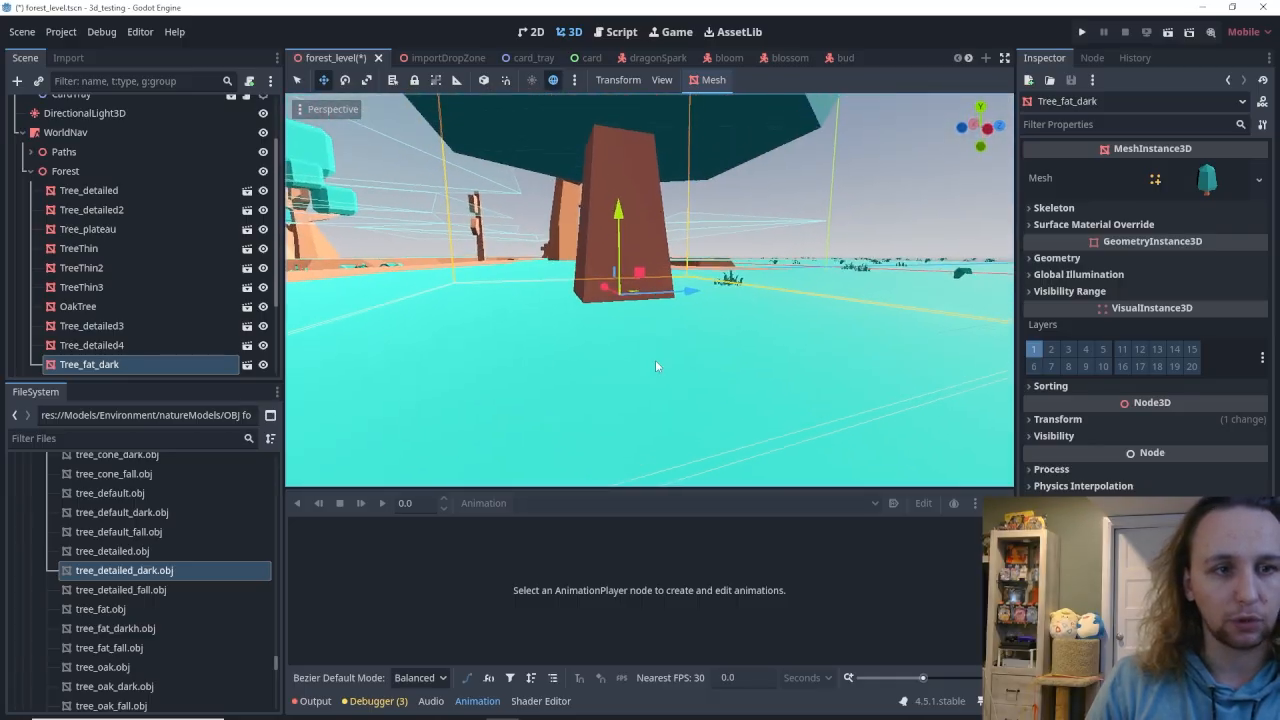
# Scale the Tree_fat_dark instance up uniformly through its transform properties.
pyautogui.press('s')
pyautogui.moveTo(711, 317); pyautogui.dragTo(880, 412, button='right')
pyautogui.press('a')
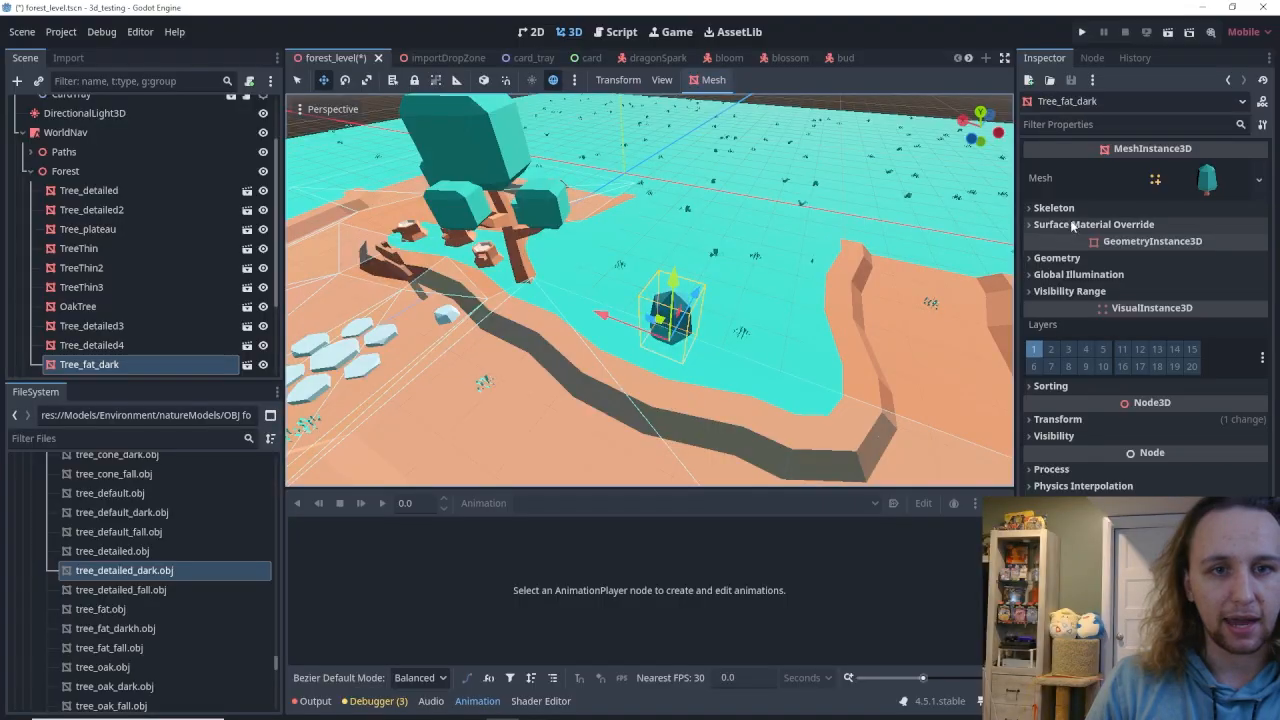
pyautogui.click(1057, 419)
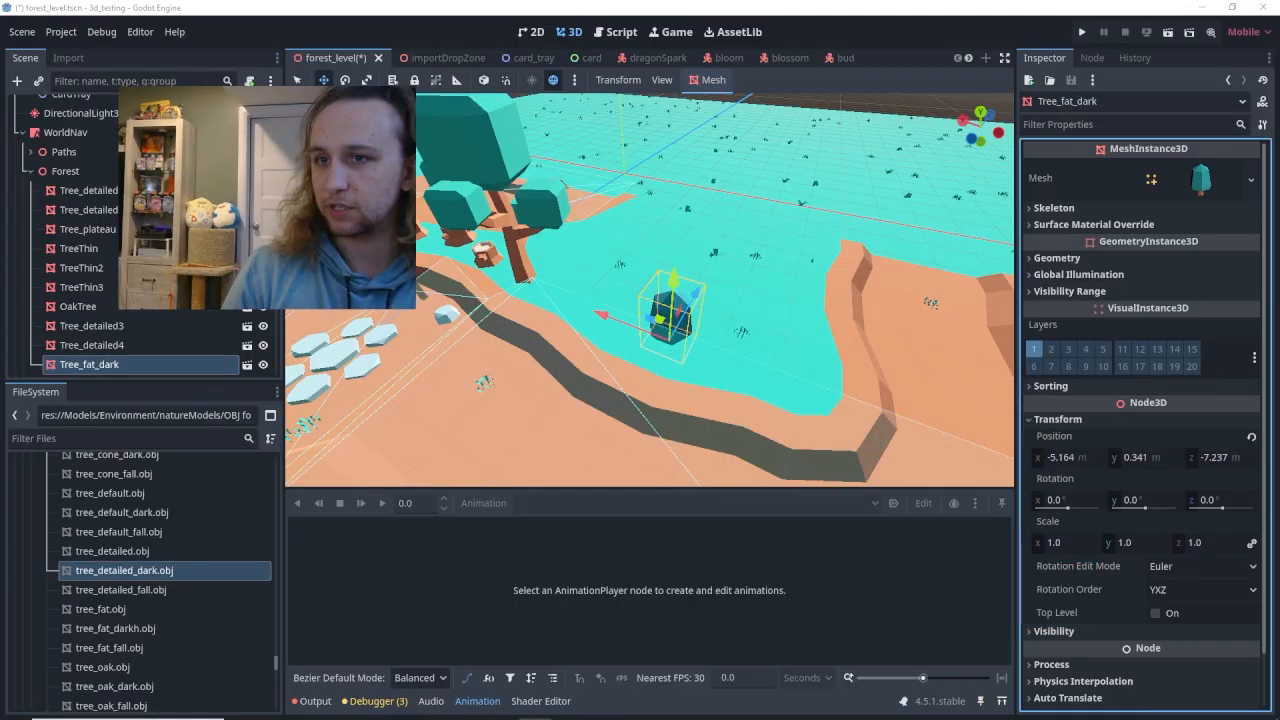
pyautogui.moveTo(1128, 534); pyautogui.dragTo(1210, 534)
# Examine the enlarged tree from above along with the open grass between the path ends.
pyautogui.moveTo(650, 290)
pyautogui.mouseDown(button='right')
pyautogui.moveTo(805, 300)
pyautogui.moveTo(690, 300)
pyautogui.moveTo(640, 260)
pyautogui.moveTo(645, 300)
pyautogui.mouseUp(button='right')
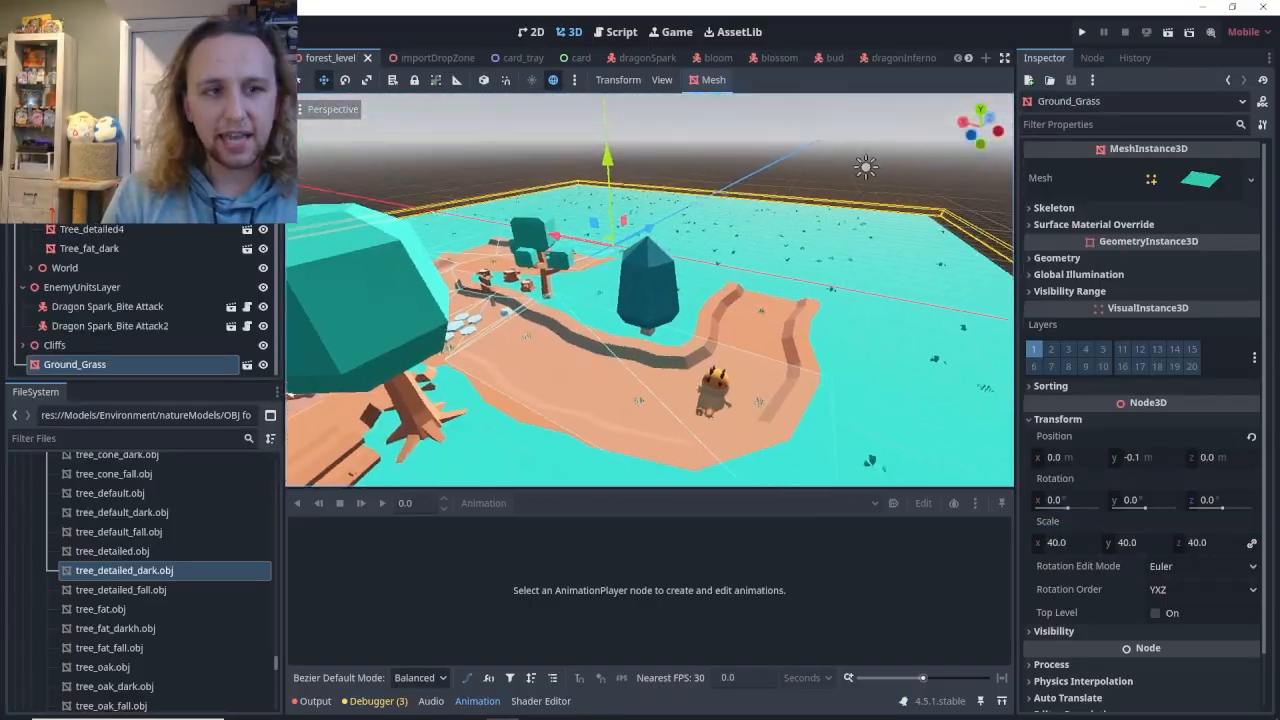
pyautogui.moveTo(650, 300); pyautogui.dragTo(690, 265, button='right')
pyautogui.moveTo(679, 430); pyautogui.dragTo(585, 277, button='right')
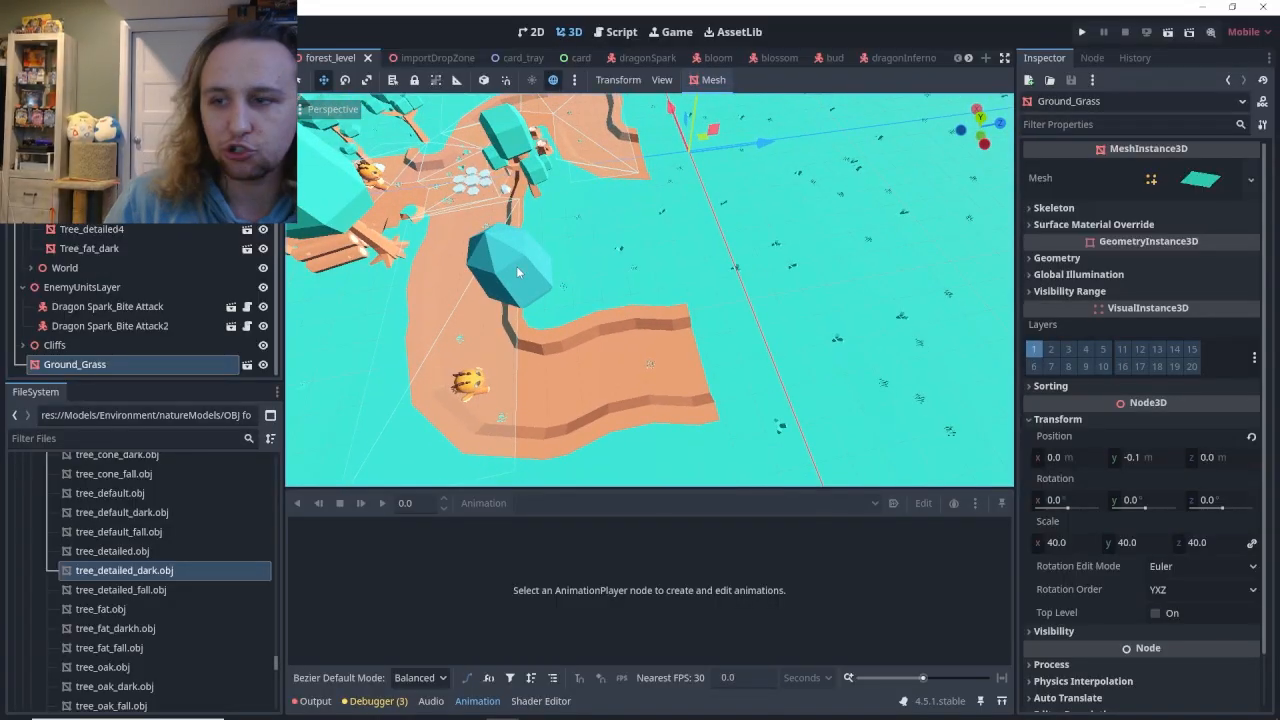
pyautogui.click(693, 352)
pyautogui.click(672, 228)
pyautogui.moveTo(675, 229); pyautogui.dragTo(725, 350, button='right')
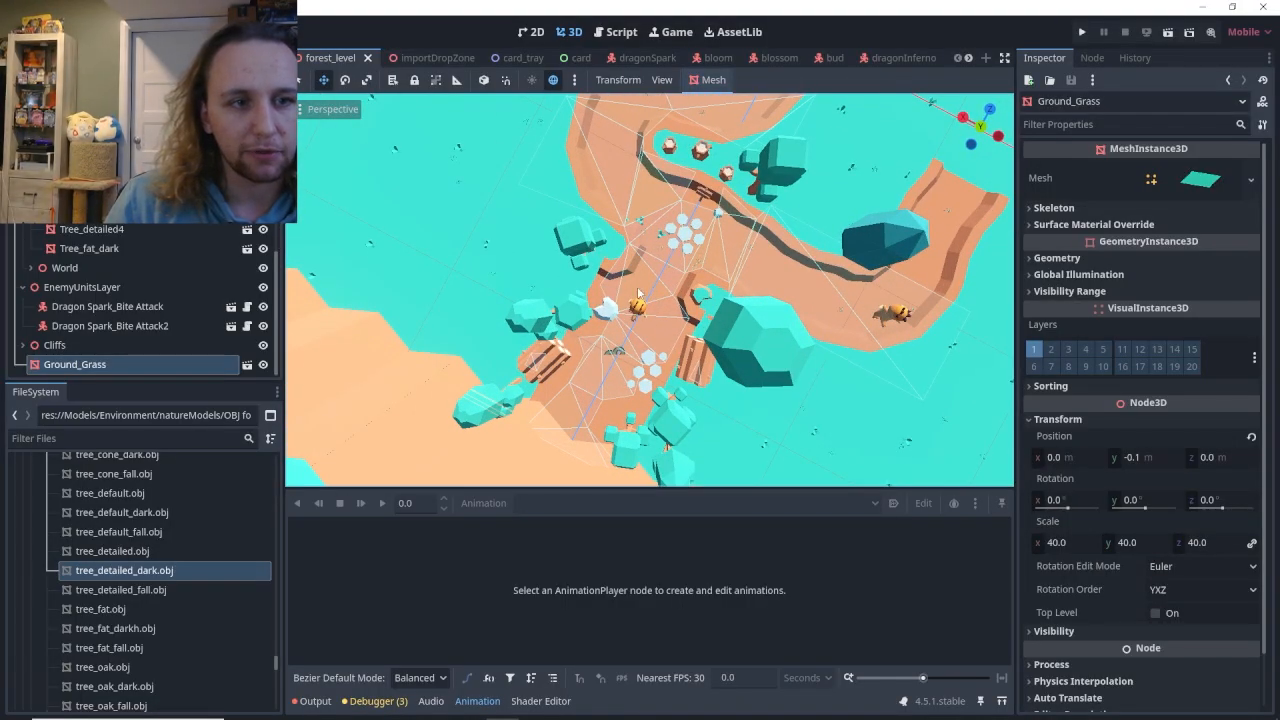
pyautogui.moveTo(867, 306); pyautogui.dragTo(728, 237, button='right')
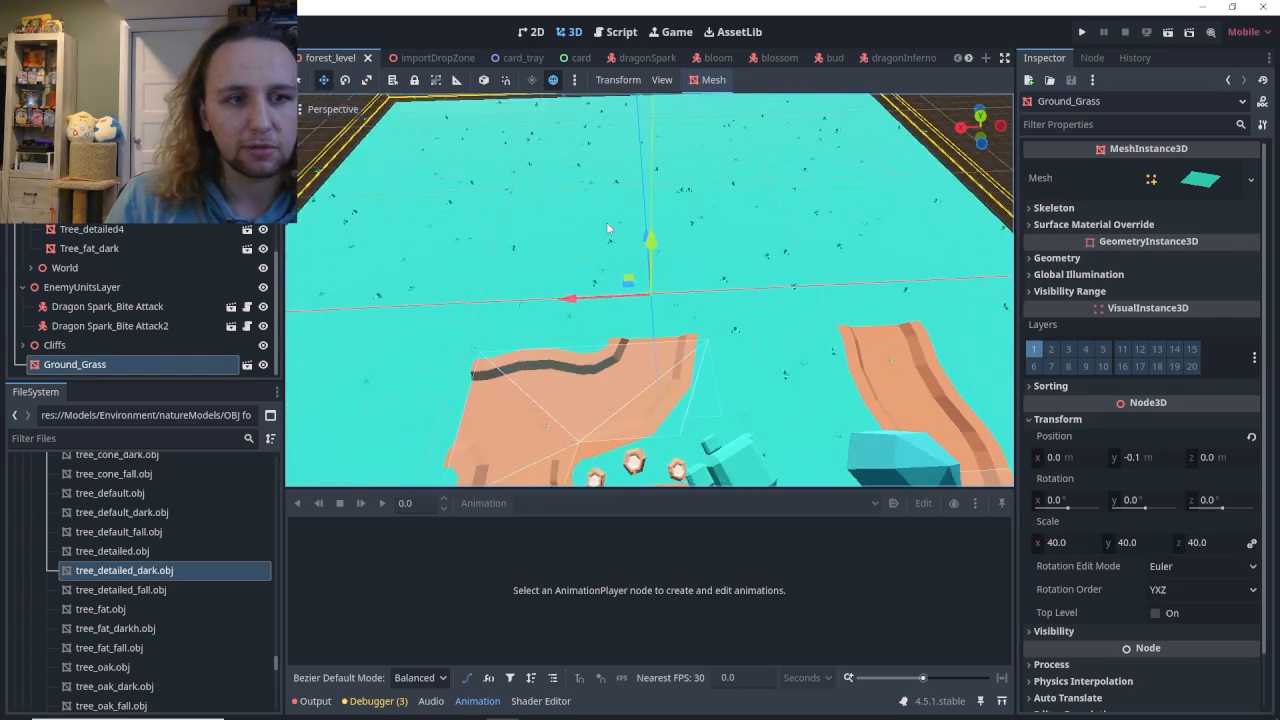
pyautogui.moveTo(825, 306)
pyautogui.mouseDown(button='right')
pyautogui.moveTo(725, 290)
pyautogui.moveTo(811, 301)
pyautogui.mouseUp(button='right')
pyautogui.scroll(5, 100, 290)
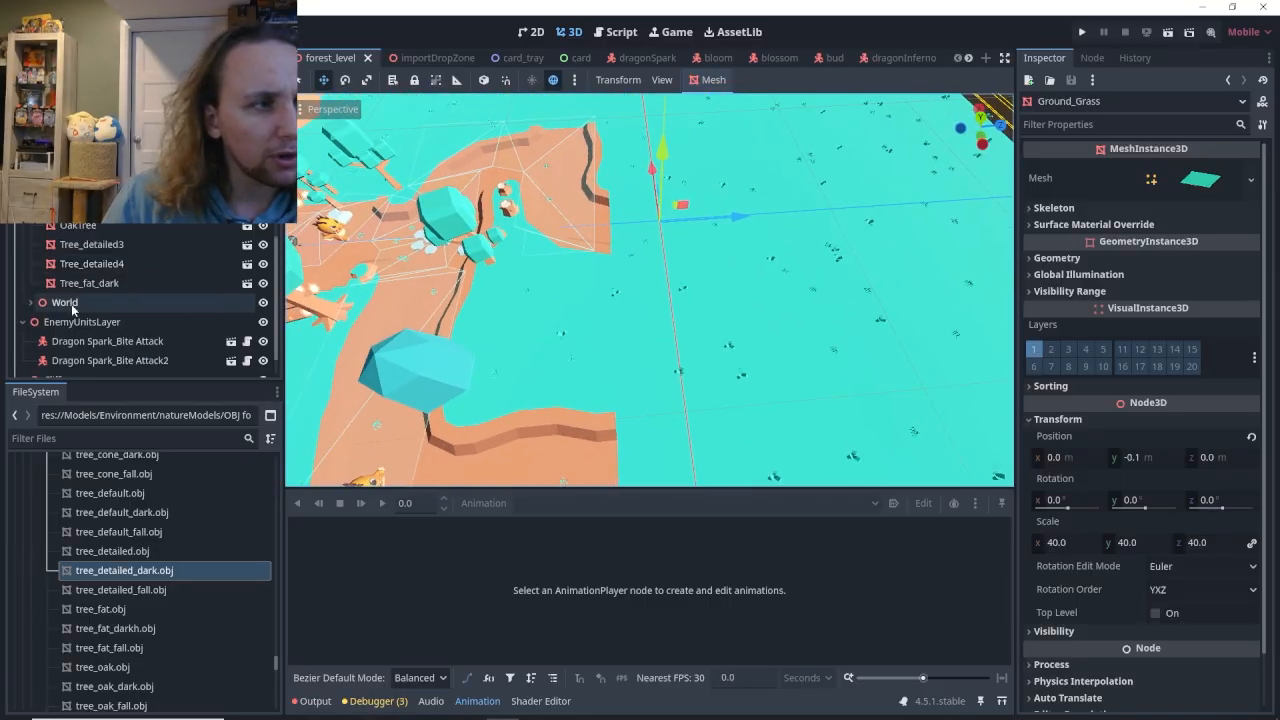
# Instance the dirt_floor_blank scene as a child of the Paths node.
pyautogui.click(30, 263)
pyautogui.scroll(3, 100, 281)
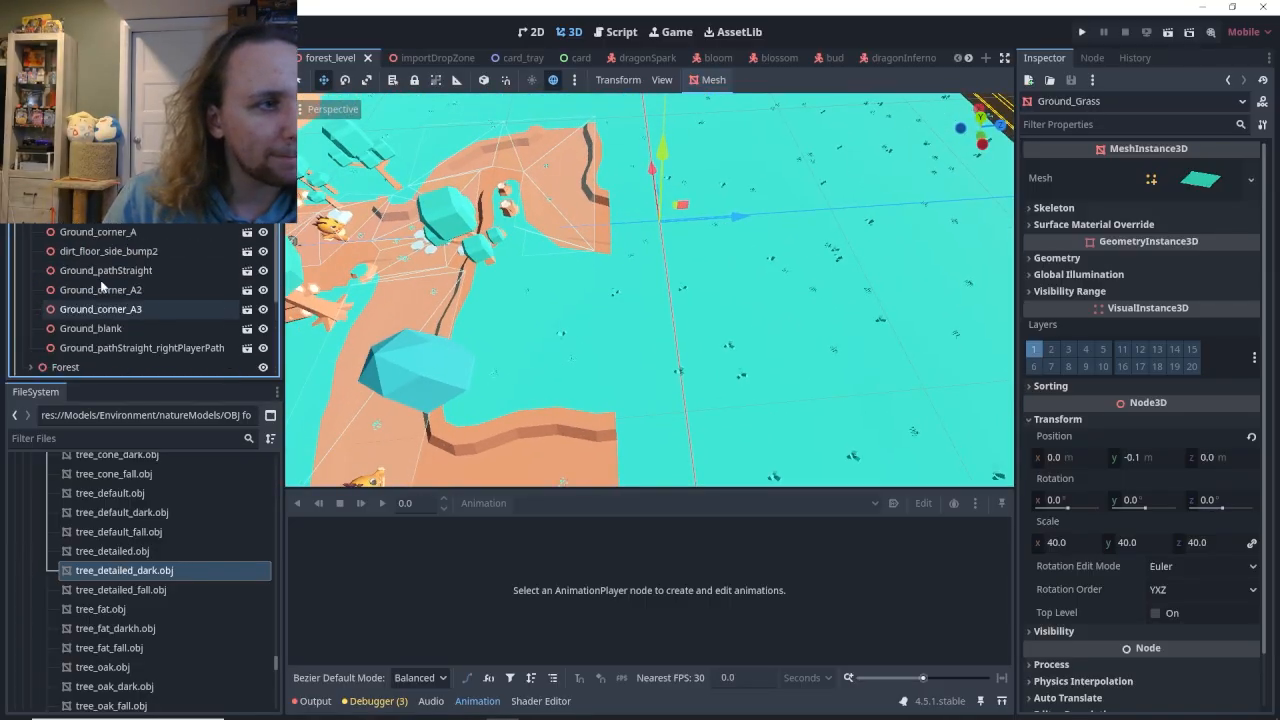
pyautogui.rightClick(80, 174)
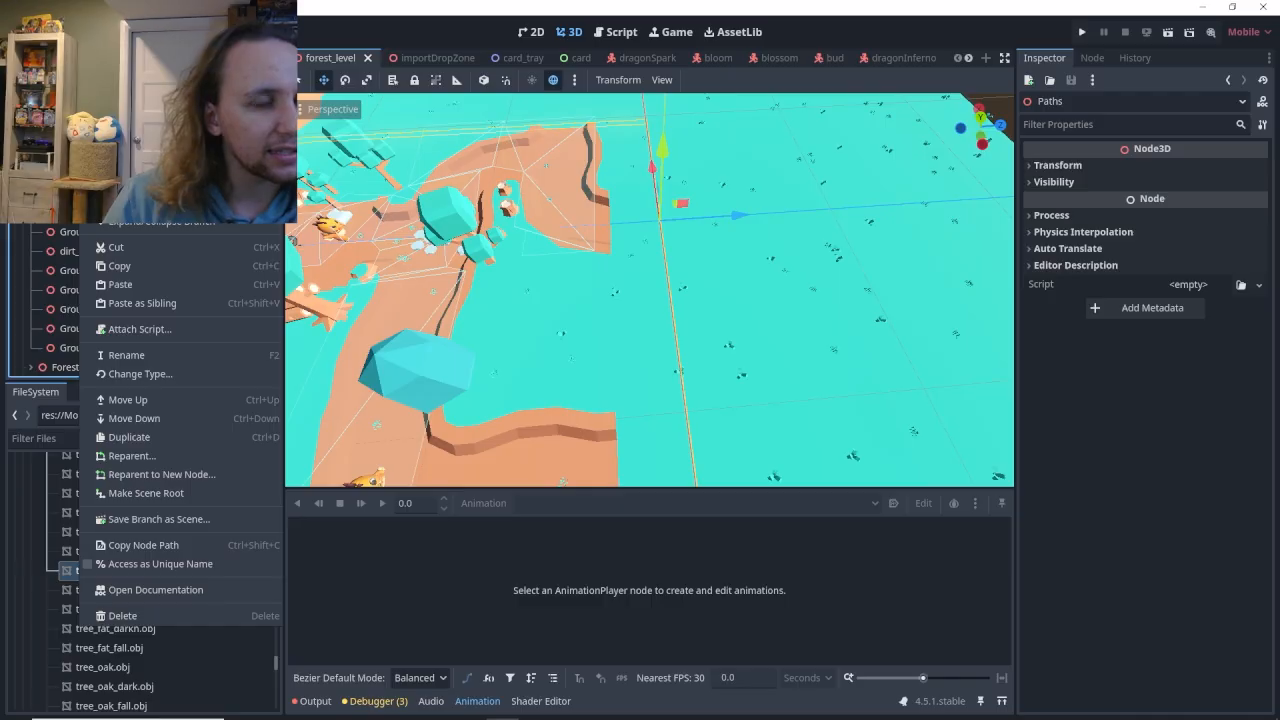
pyautogui.click(140, 203)
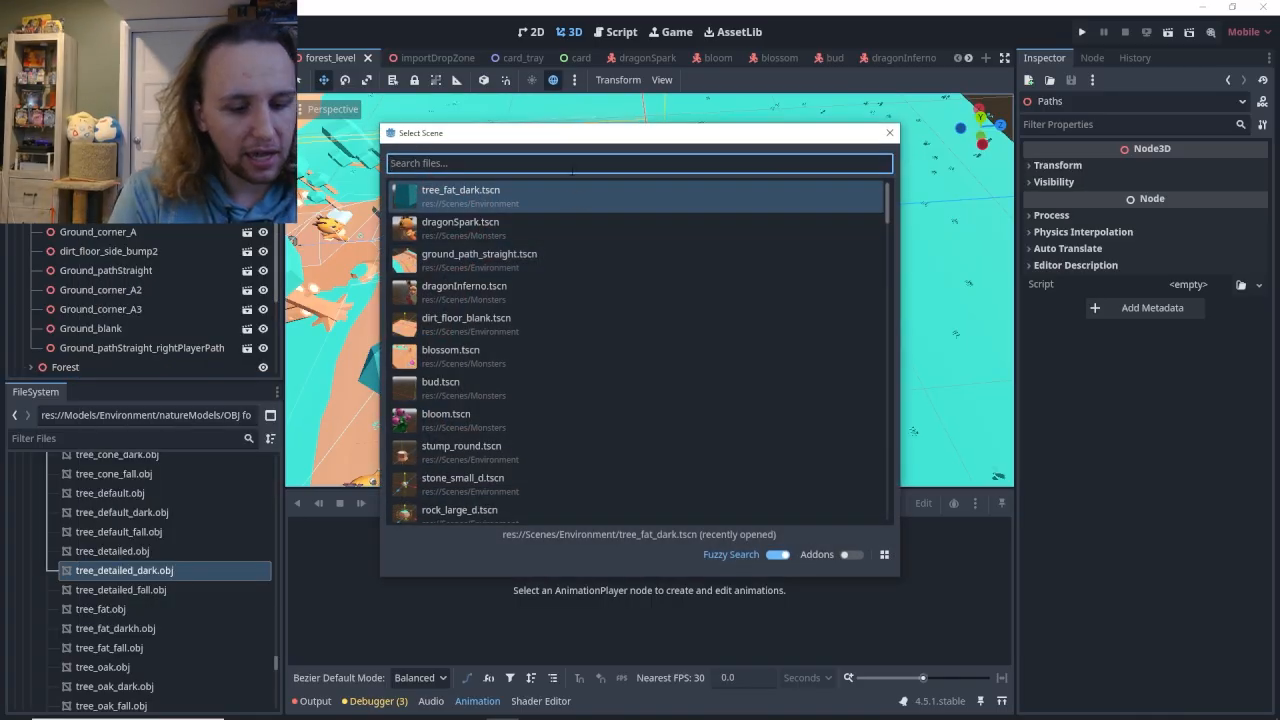
pyautogui.write('dirt')
pyautogui.doubleClick(500, 203)
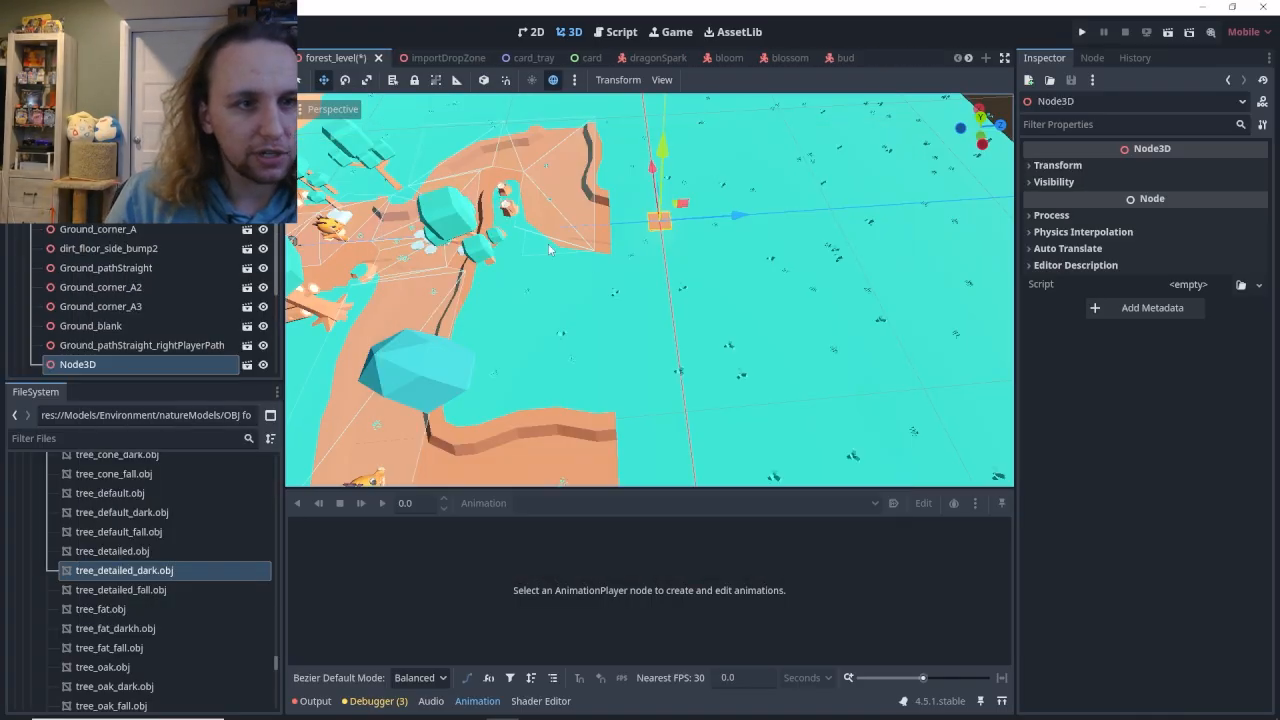
# Scale the new dirt floor to 13.885 × 4.52 × 4.52 and move it to X -4.759 m, spanning the two path ends.
pyautogui.click(1050, 165)
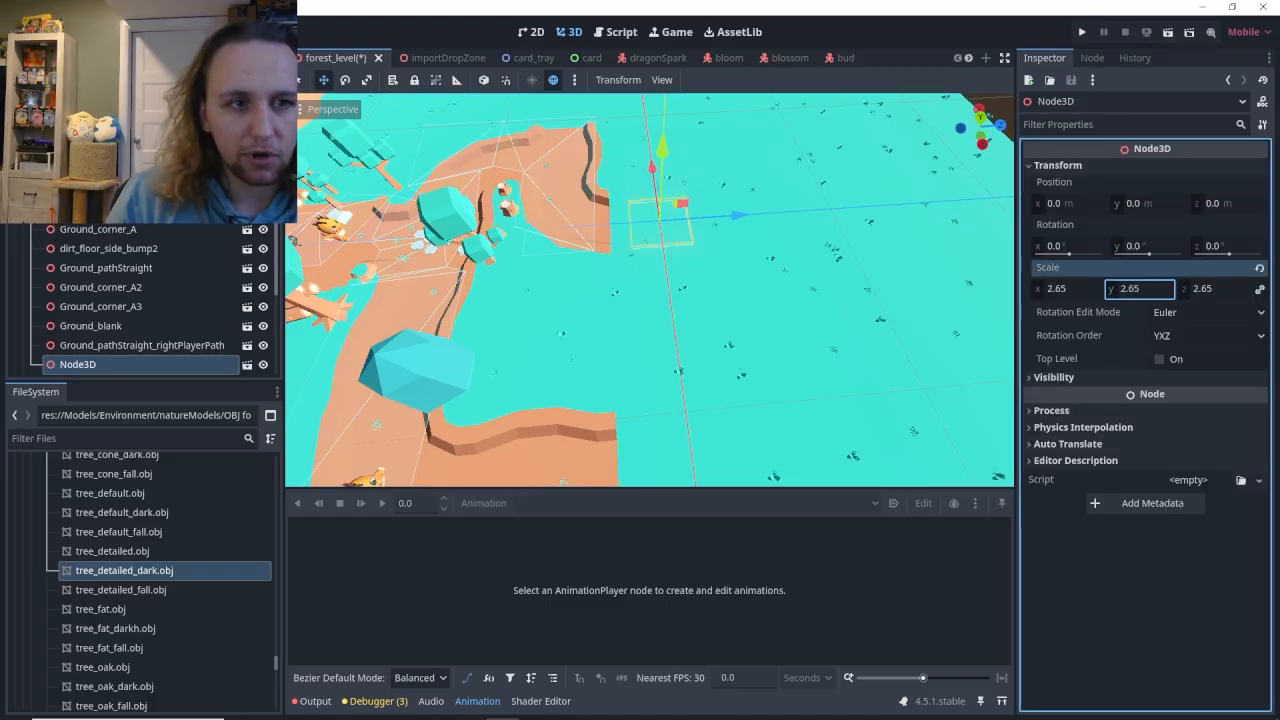
pyautogui.moveTo(1140, 289); pyautogui.dragTo(1190, 289)
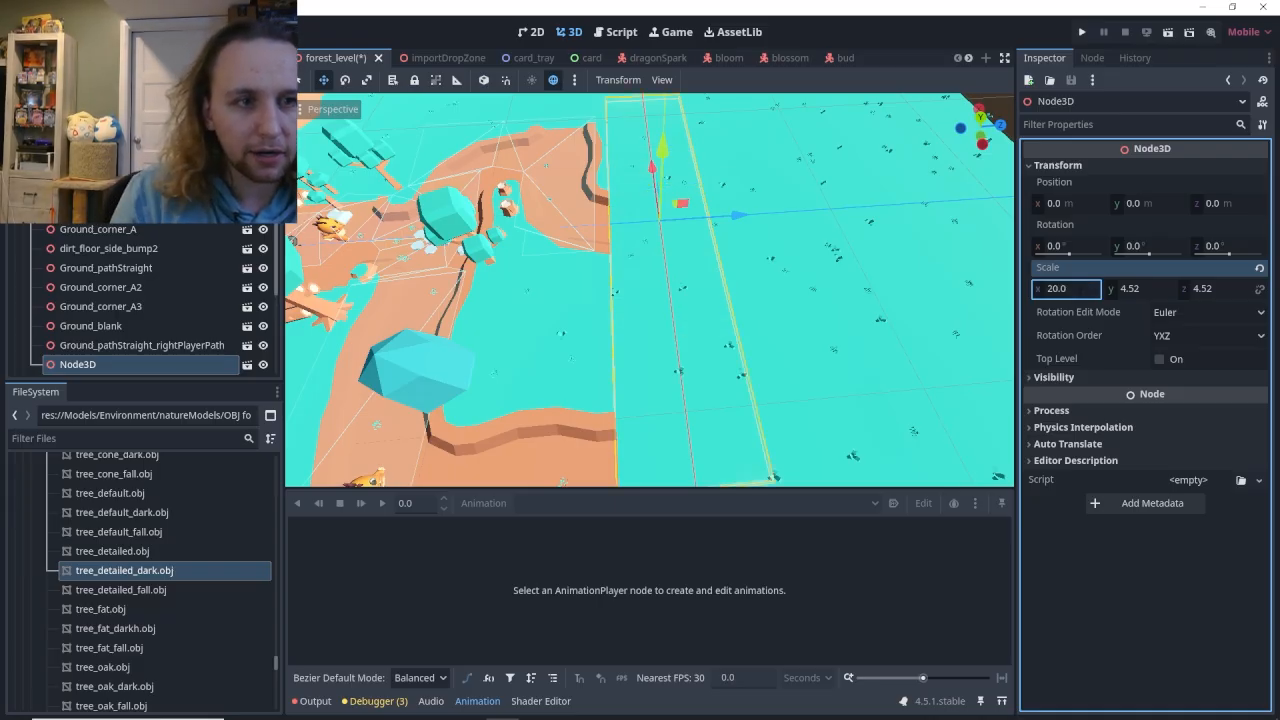
pyautogui.moveTo(828, 300); pyautogui.dragTo(803, 285, button='middle')
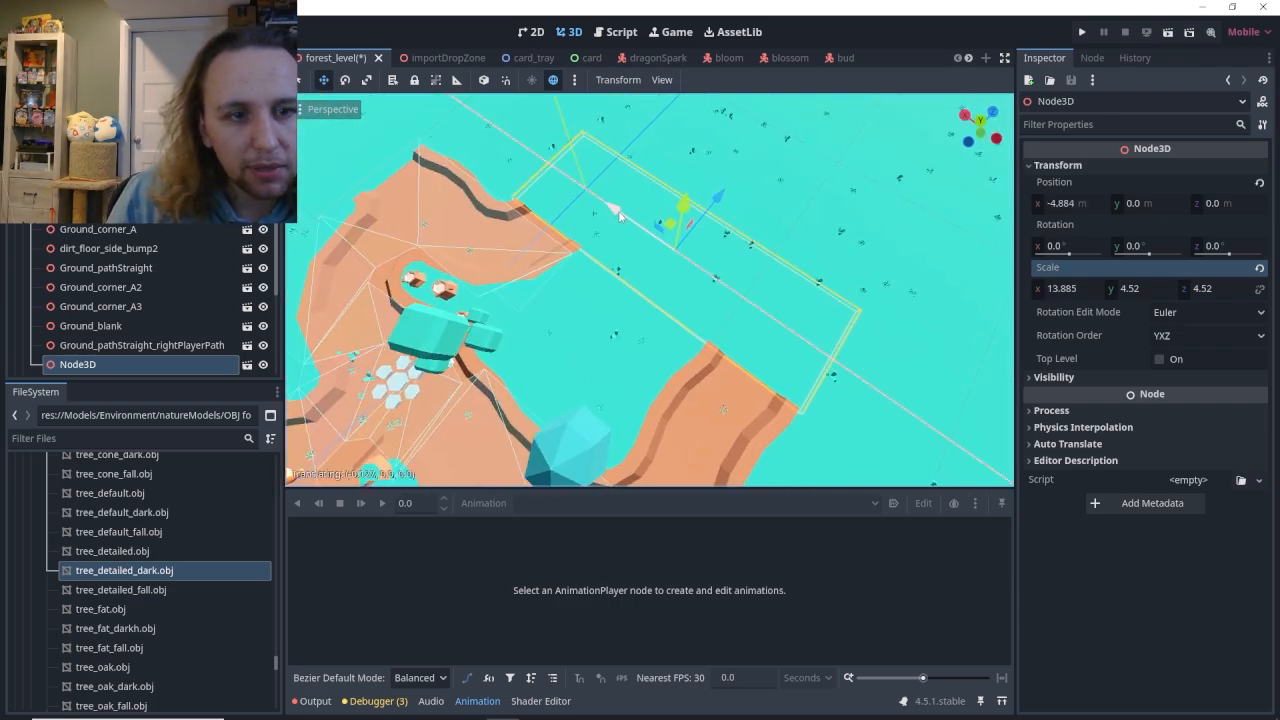
# Snap the stretched dirt floor piece to the floor and check how it meets the grass and paths.
pyautogui.click(618, 80)
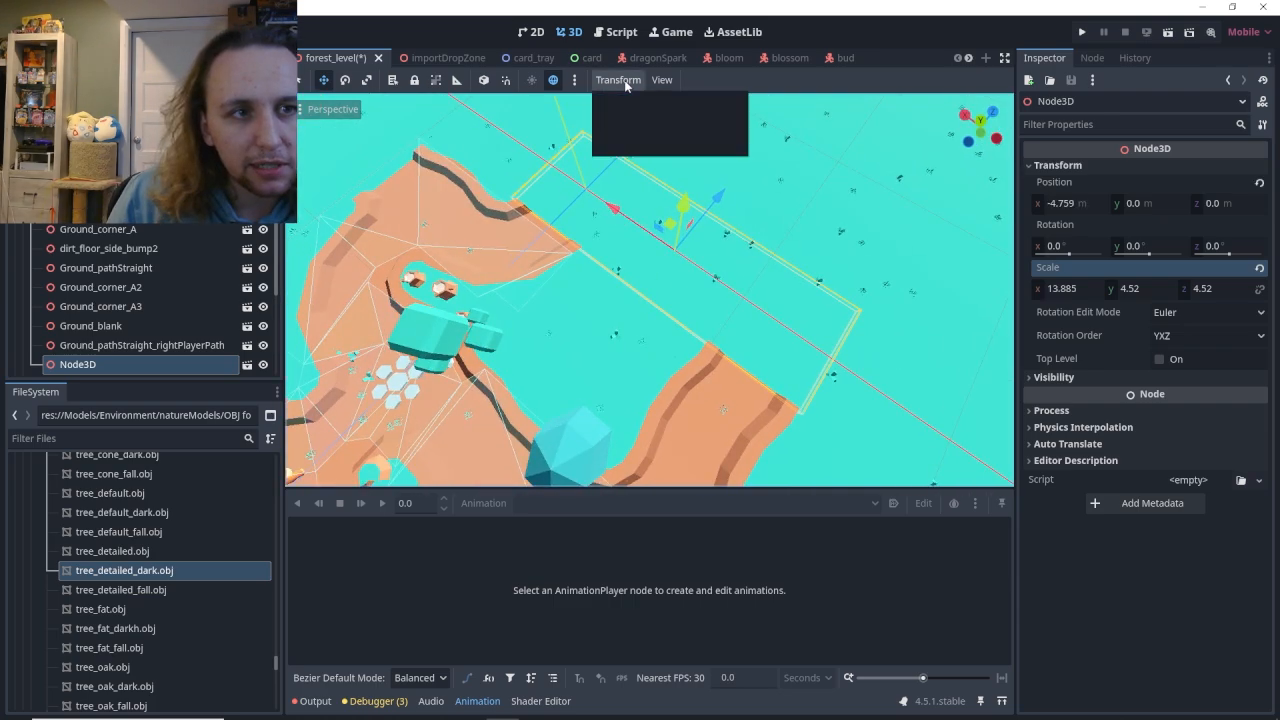
pyautogui.click(627, 103)
pyautogui.scroll(14, 633, 289)
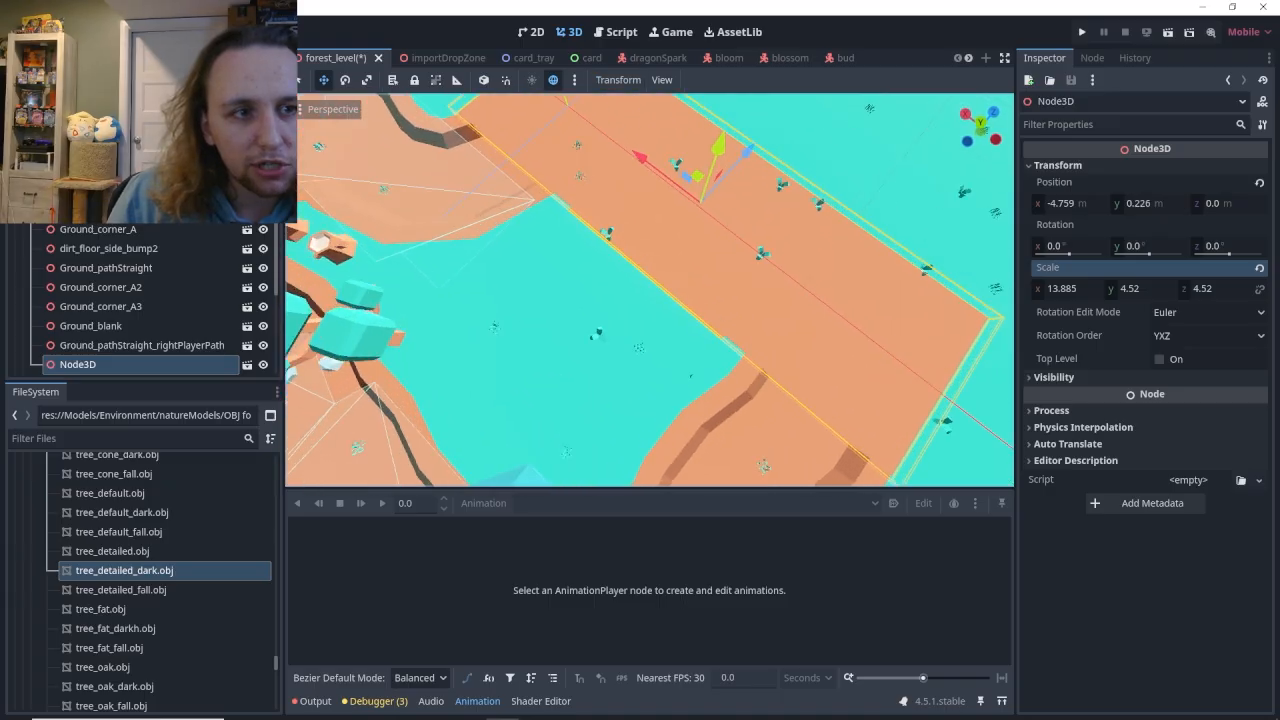
pyautogui.moveTo(633, 289); pyautogui.dragTo(840, 280, button='right')
pyautogui.press('w')
pyautogui.press('s')
pyautogui.press('w')
pyautogui.press('s')
pyautogui.press('a')
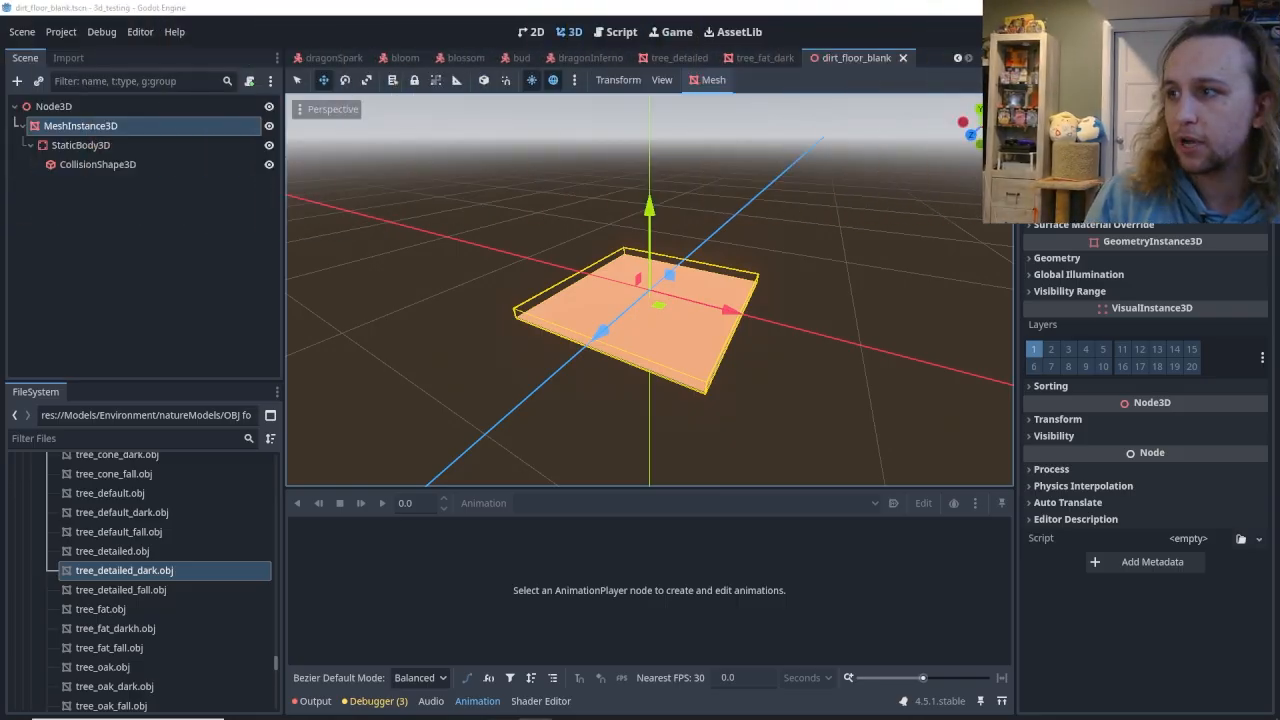
# Examine the root, MeshInstance3D, StaticBody3D and CollisionShape3D nodes of the dirt_floor_blank scene.
pyautogui.click(79, 107)
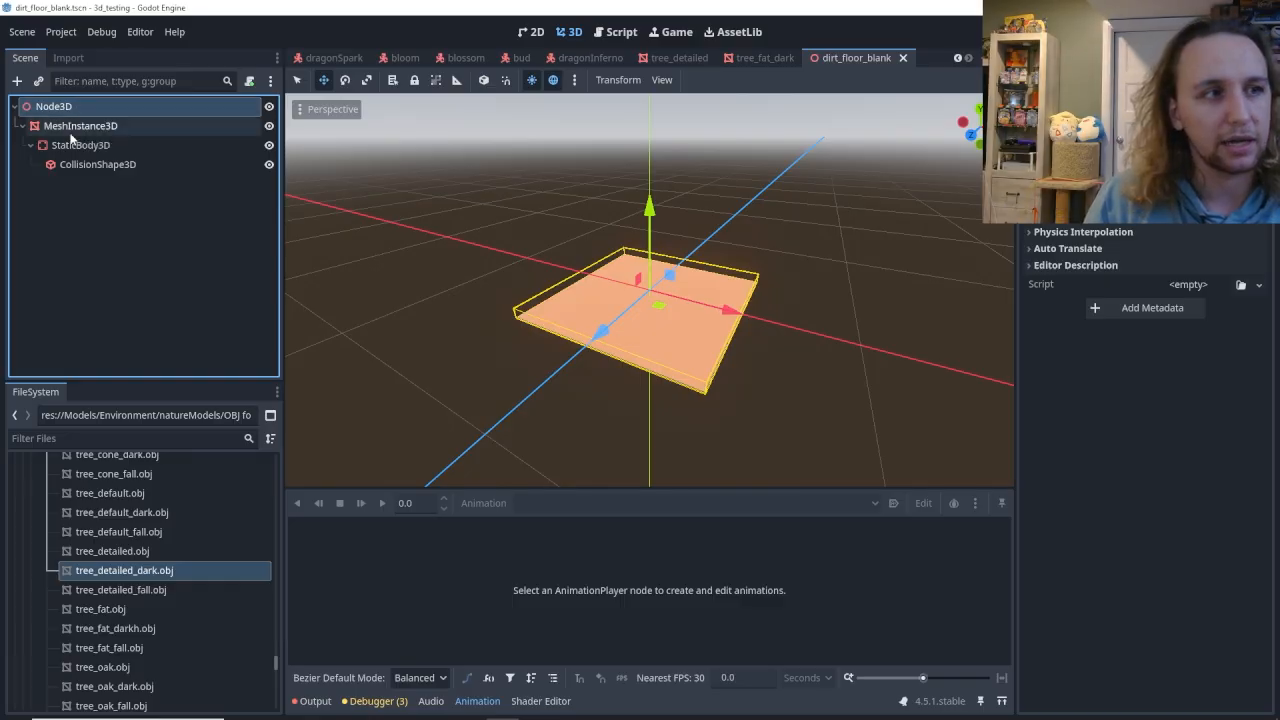
pyautogui.click(72, 131)
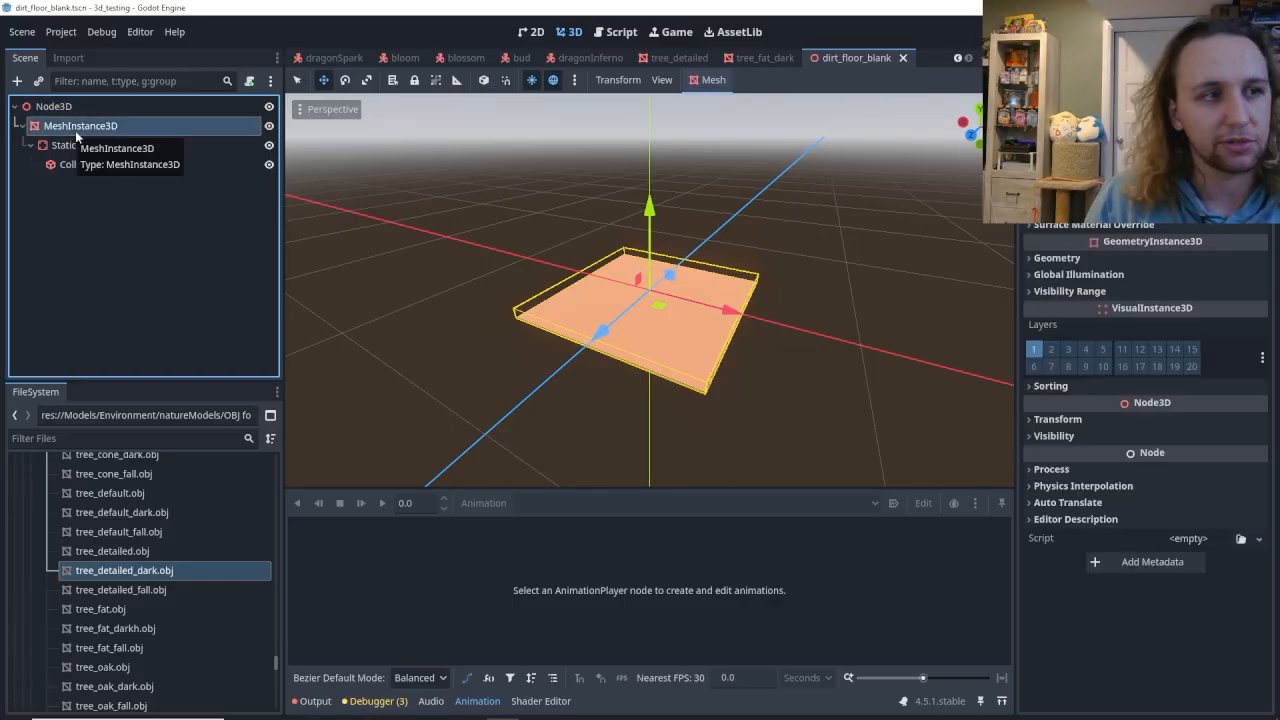
pyautogui.click(80, 147)
pyautogui.click(83, 166)
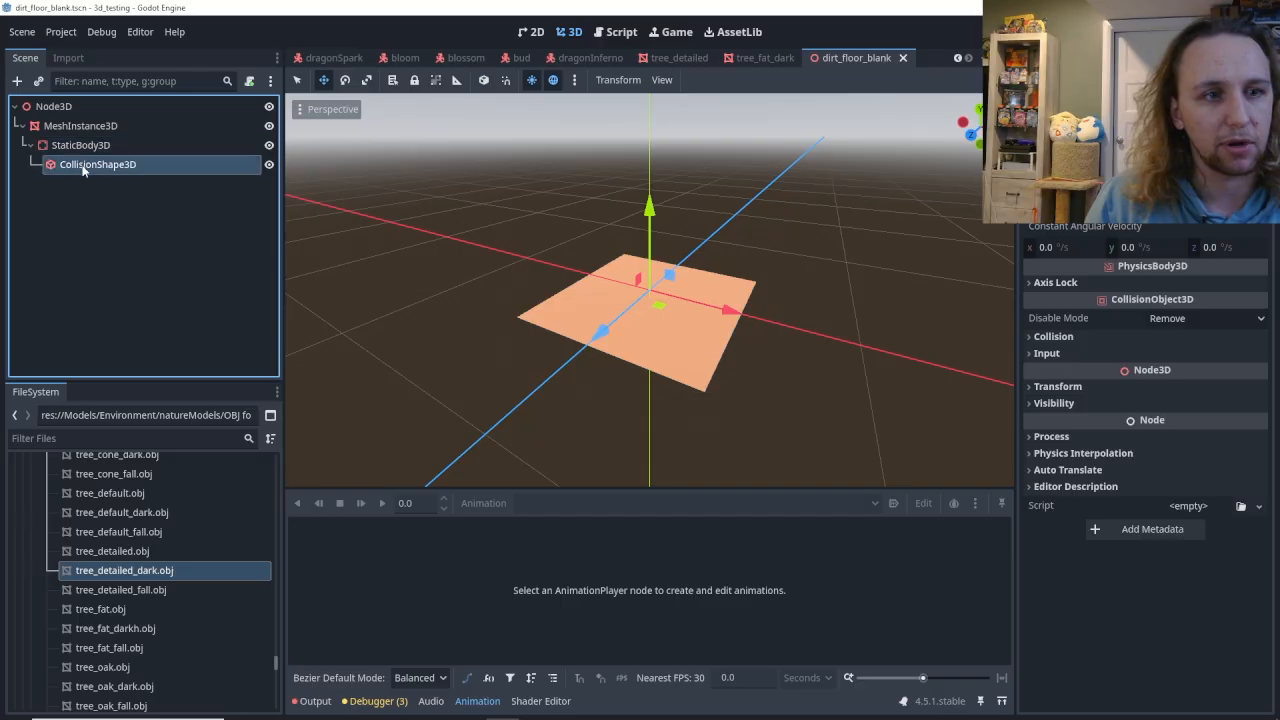
pyautogui.press('w')
pyautogui.moveTo(649, 360); pyautogui.dragTo(690, 268, button='right')
pyautogui.press('s')
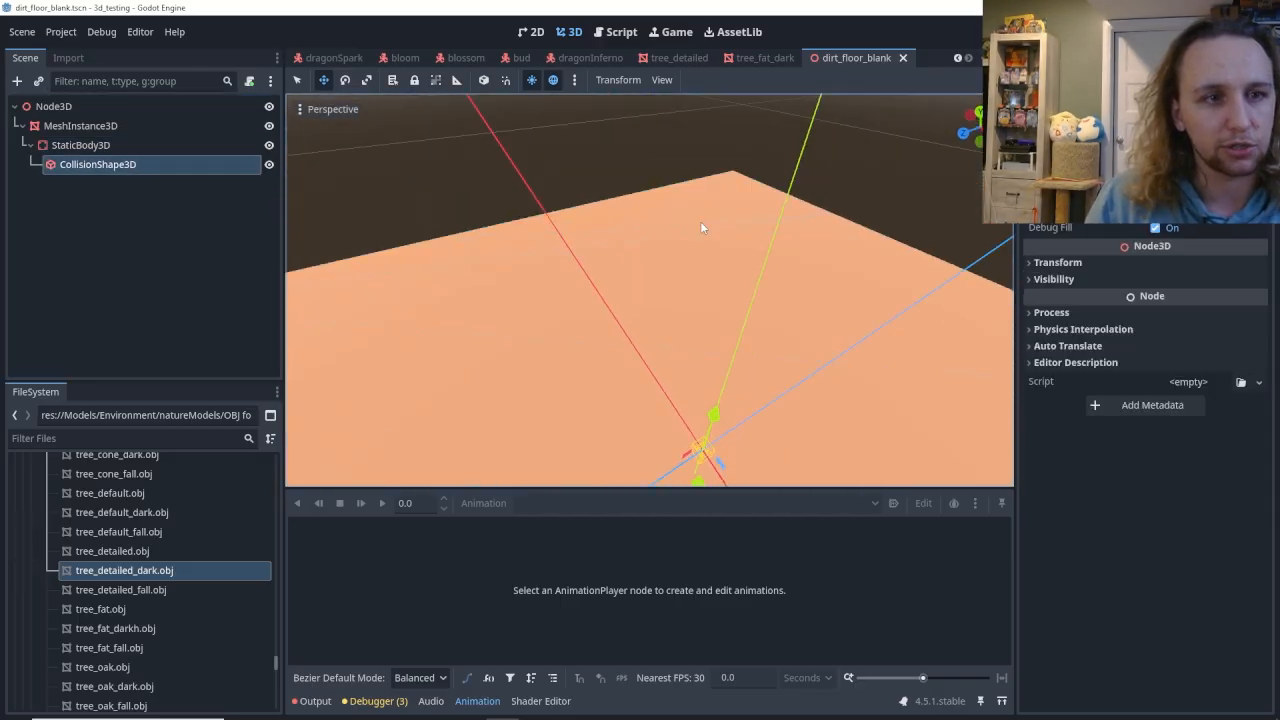
pyautogui.press('f')
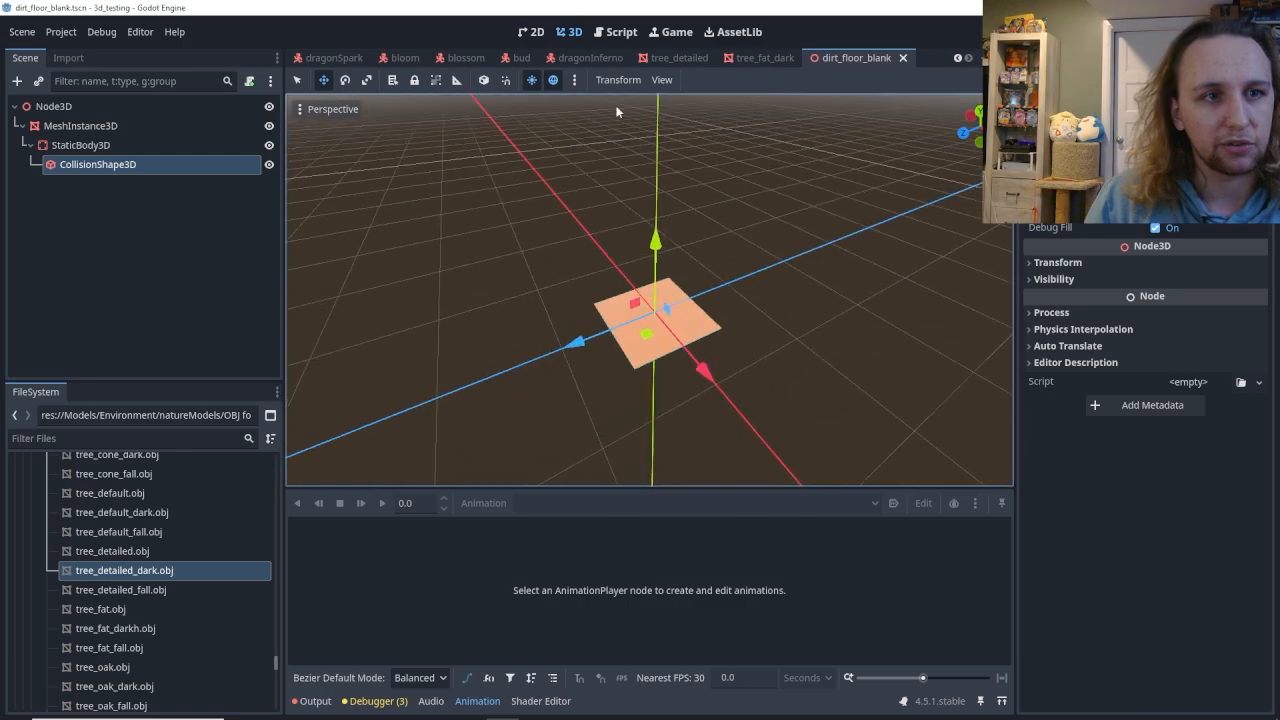
# Look over the mesh operations available for the dirt floor's MeshInstance3D, including collision shape creation, without applying any.
pyautogui.moveTo(658, 82)
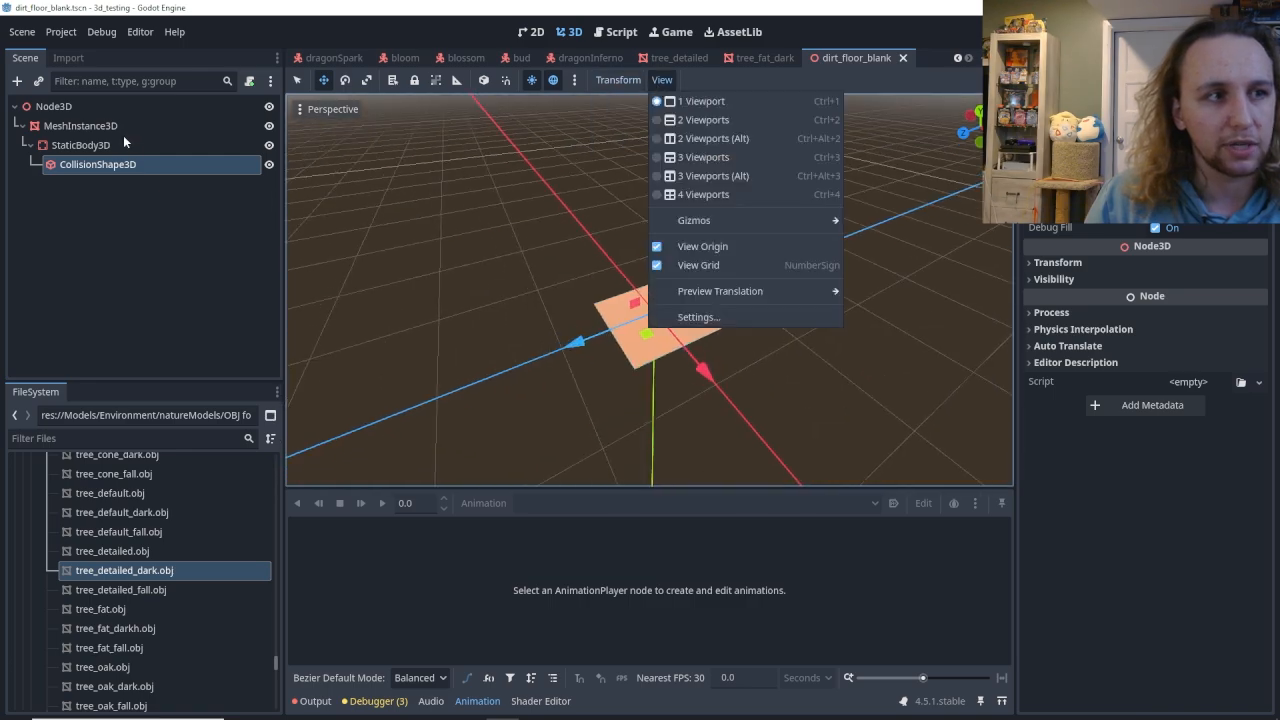
pyautogui.click(95, 128)
pyautogui.click(90, 126)
pyautogui.click(710, 80)
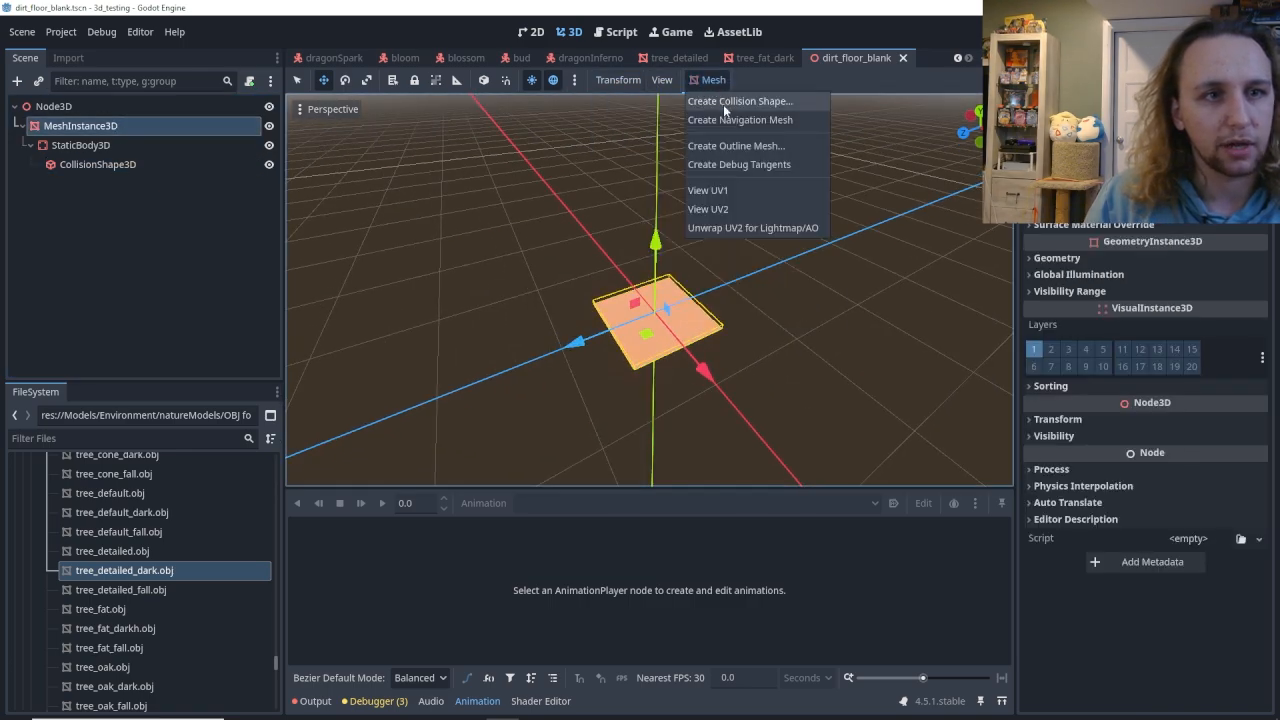
pyautogui.click(750, 68)
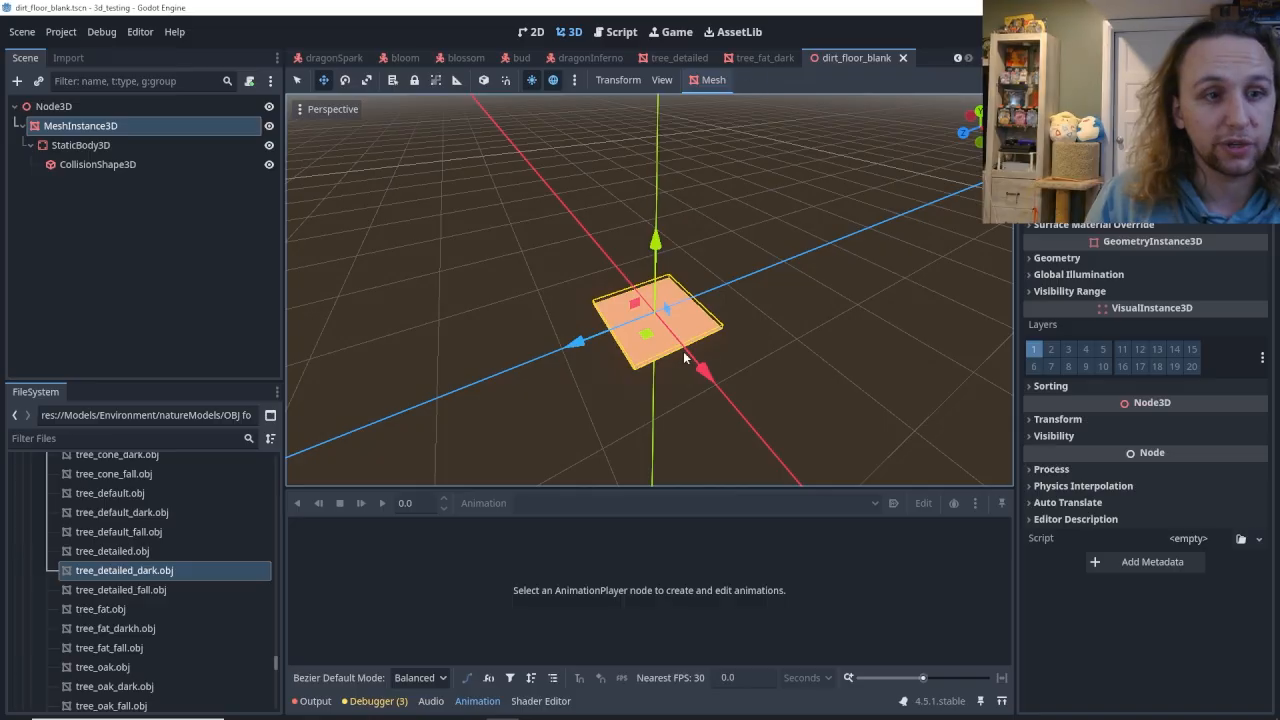
pyautogui.scroll(6, 683, 351)
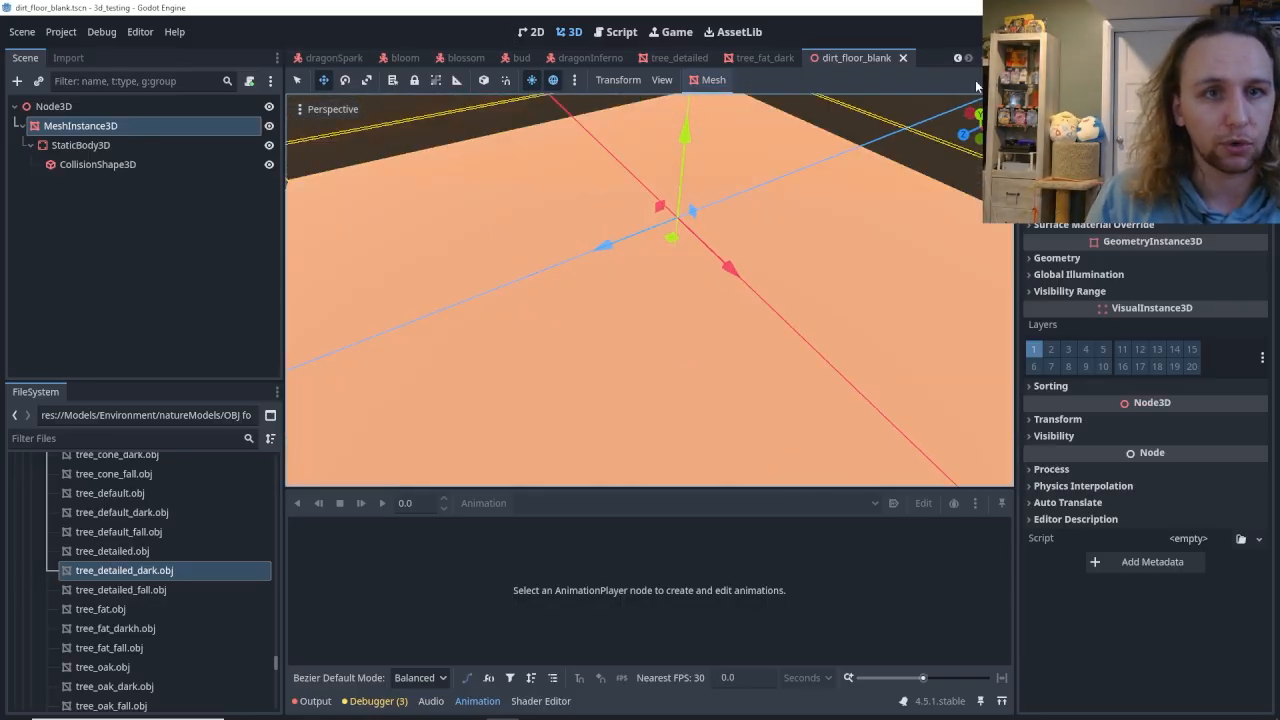
# Return to the forest_level scene, save it and view the whole dirt path loop.
pyautogui.click(336, 57)
pyautogui.hotkey('ctrl', 's')
pyautogui.moveTo(600, 300)
pyautogui.mouseDown(button='middle')
pyautogui.moveTo(738, 265)
pyautogui.moveTo(795, 300)
pyautogui.moveTo(760, 280)
pyautogui.moveTo(700, 320)
pyautogui.moveTo(615, 290)
pyautogui.mouseUp(button='middle')
pyautogui.moveTo(615, 290); pyautogui.dragTo(770, 311, button='right')
pyautogui.press('s')
pyautogui.press('w')
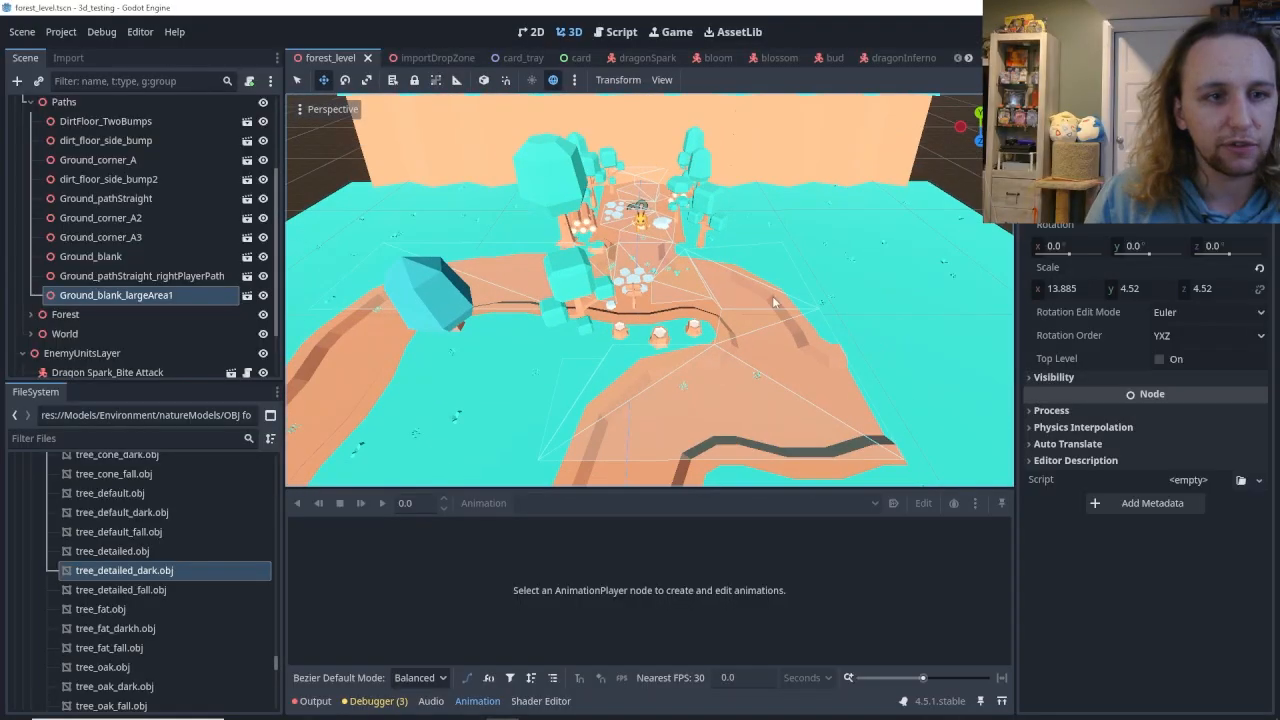
# Show the WorldNav navigation mesh coverage and playtest the level to watch how the two Dragon Sparks move.
pyautogui.click(737, 292)
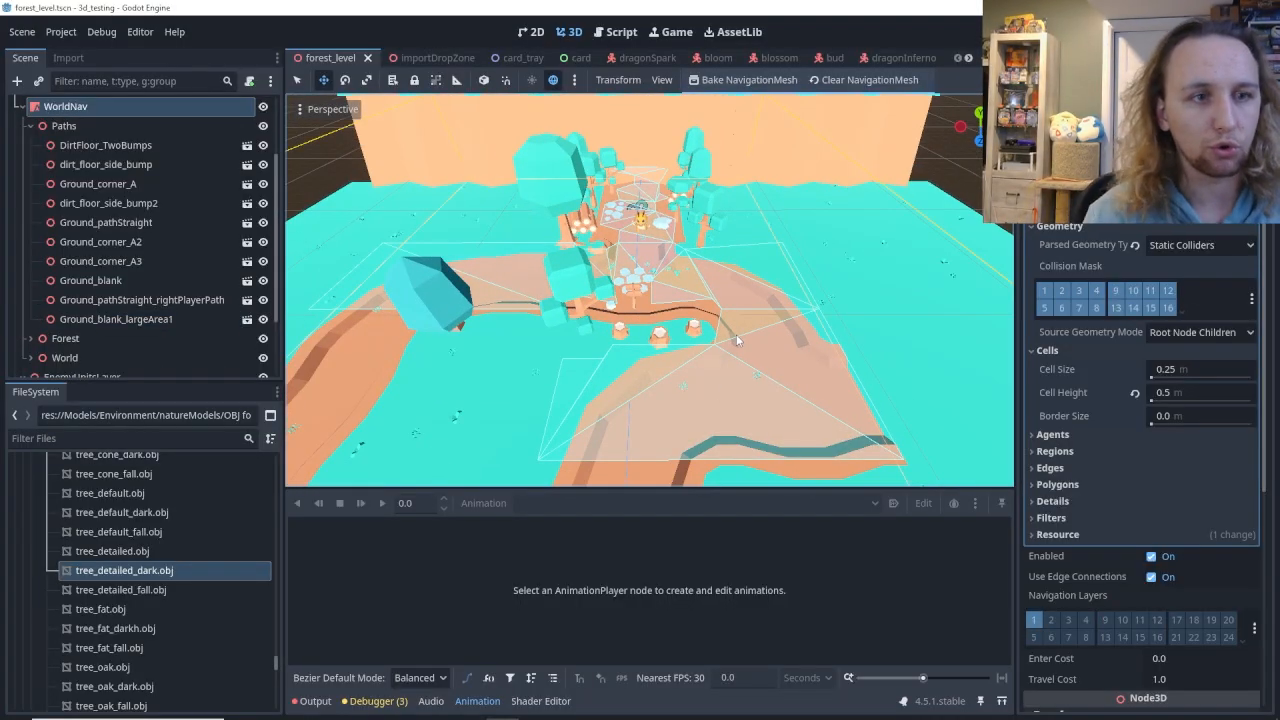
pyautogui.moveTo(736, 340); pyautogui.dragTo(700, 304, button='right')
pyautogui.press('w')
pyautogui.press('F5')
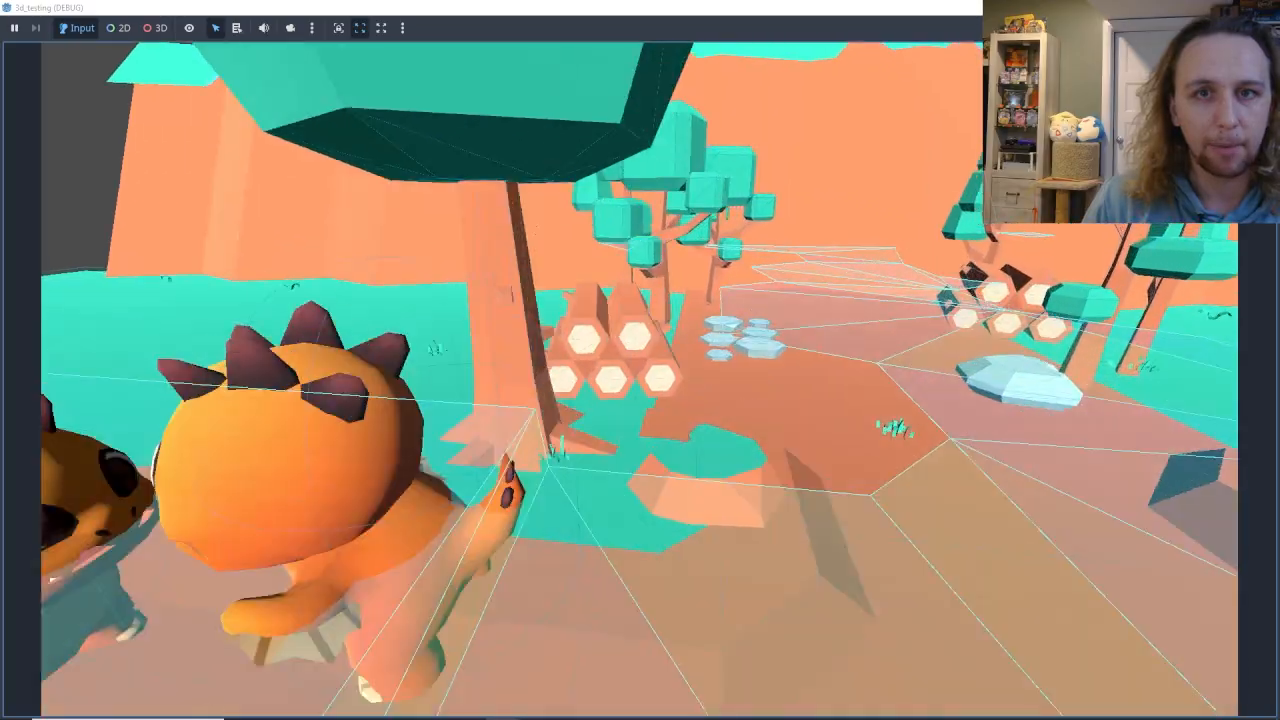
pyautogui.press('F8')
# Move Dragon Spark_Bite Attack2 down the side path onto the large blank dirt floor, outside the navigation mesh.
pyautogui.moveTo(560, 300); pyautogui.dragTo(780, 290, button='middle')
pyautogui.moveTo(539, 275); pyautogui.dragTo(535, 298, button='right')
pyautogui.press('s')
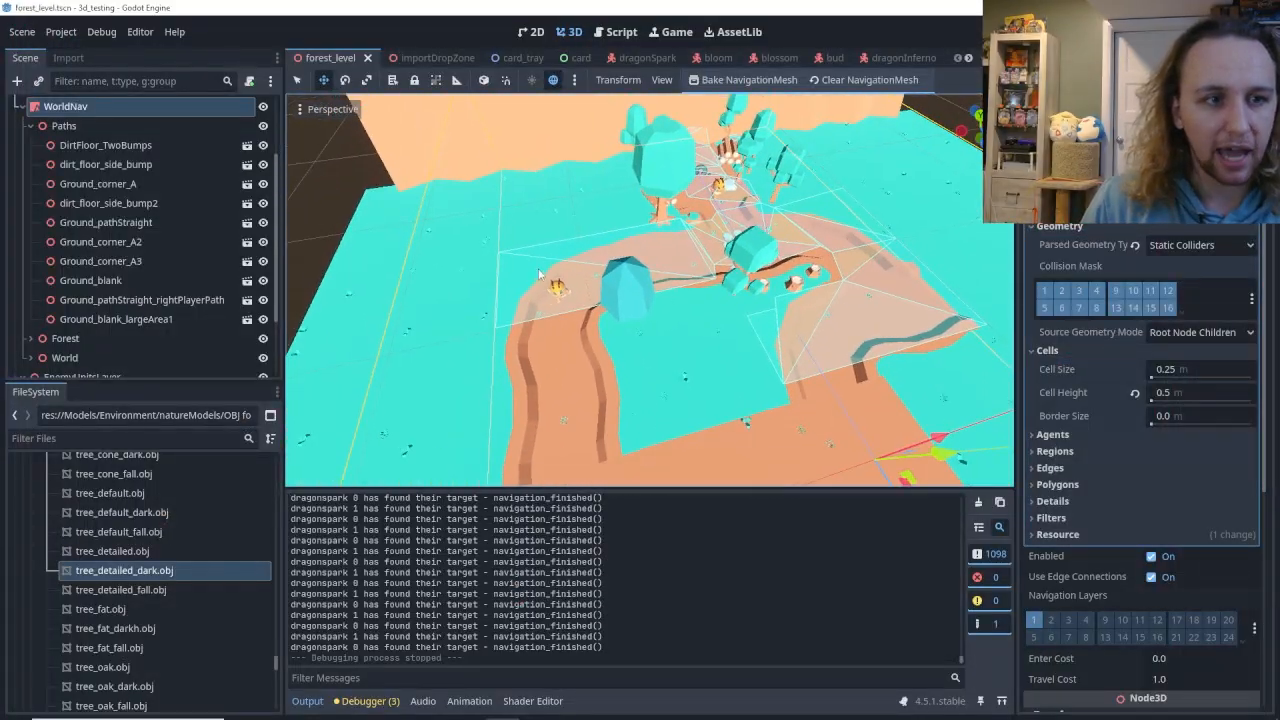
pyautogui.click(556, 290)
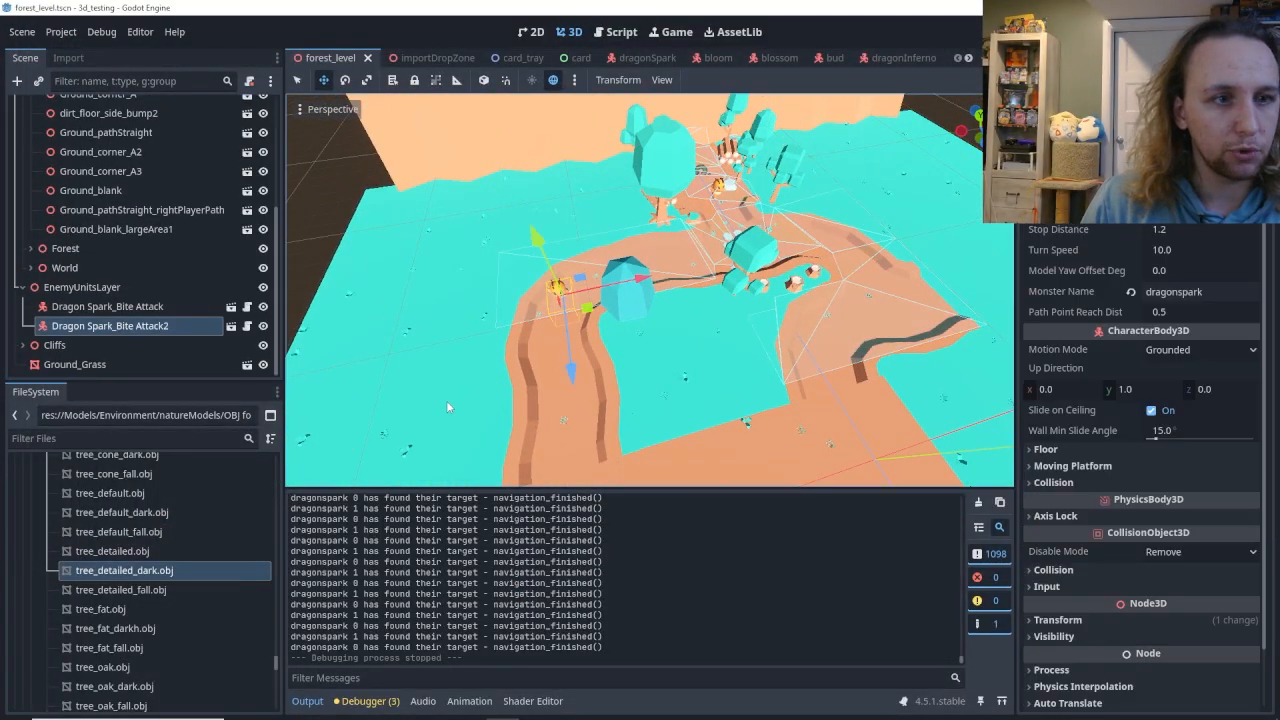
pyautogui.moveTo(572, 442); pyautogui.dragTo(579, 474)
pyautogui.moveTo(676, 461); pyautogui.dragTo(624, 368, button='right')
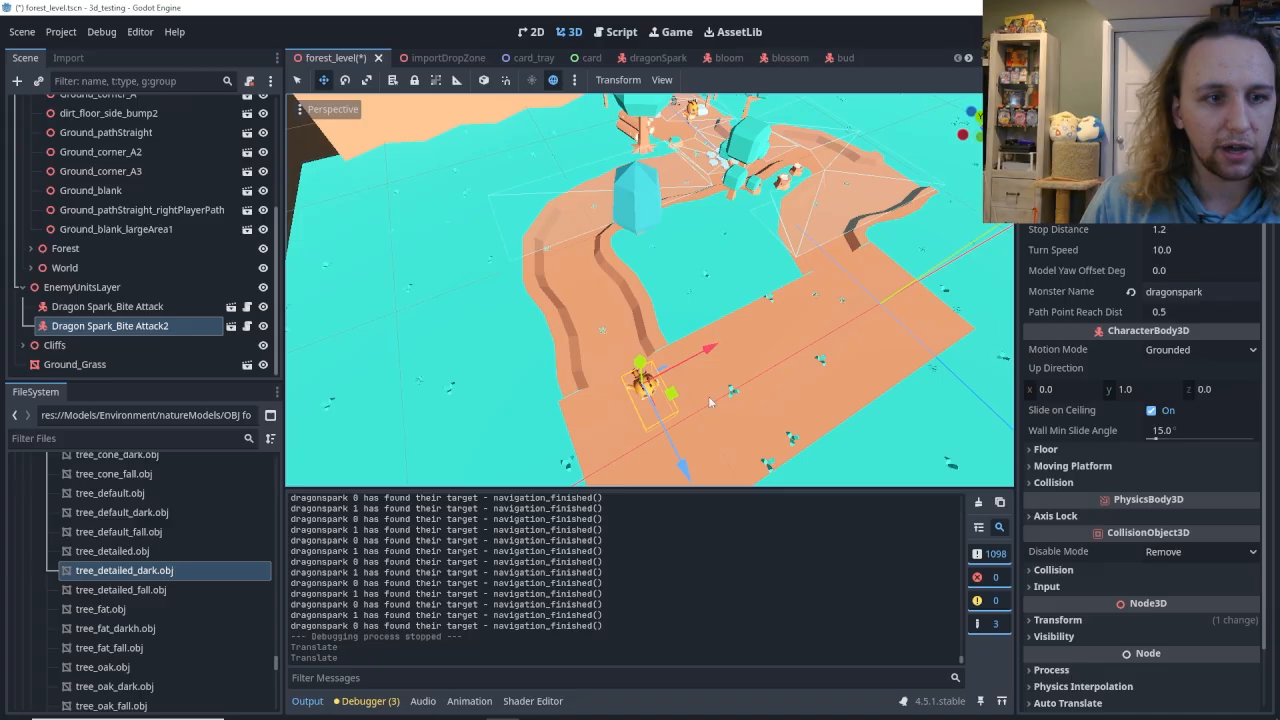
# Playtest the level to see how the relocated Dragon Spark_Bite Attack2 behaves outside the navigation mesh.
pyautogui.moveTo(750, 236); pyautogui.dragTo(768, 168, button='right')
pyautogui.press('F5')
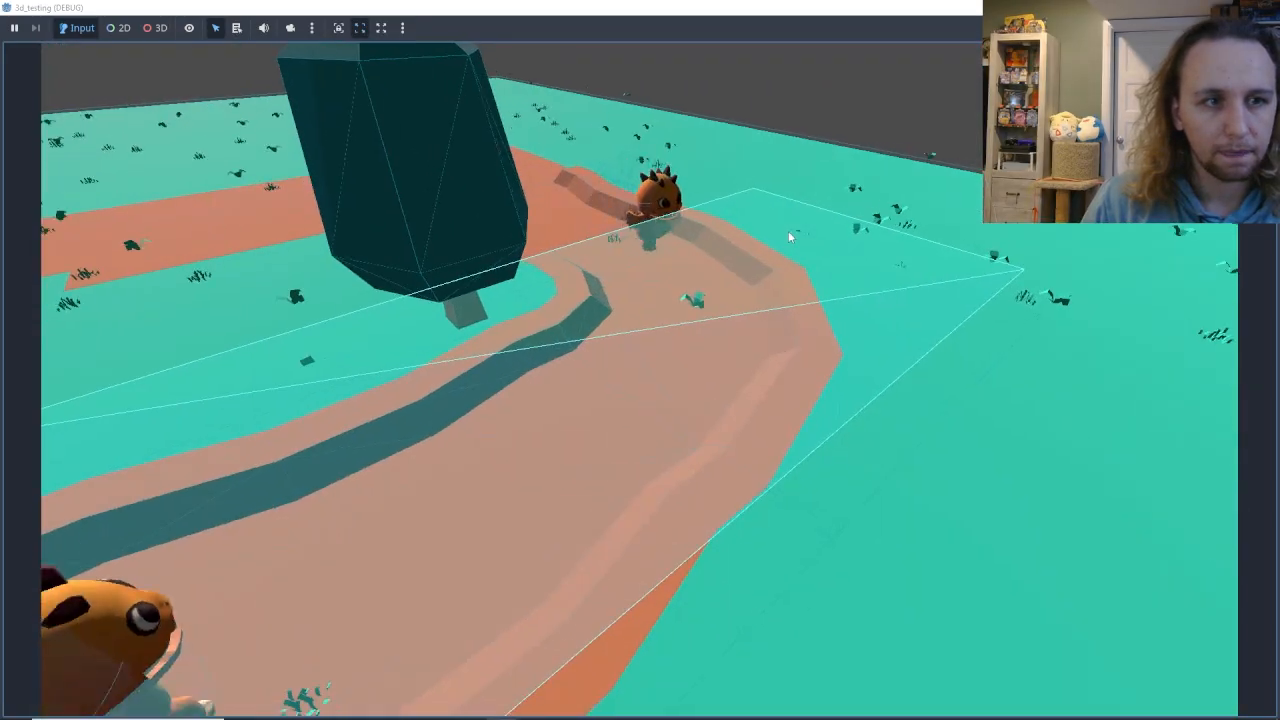
pyautogui.press('F8')
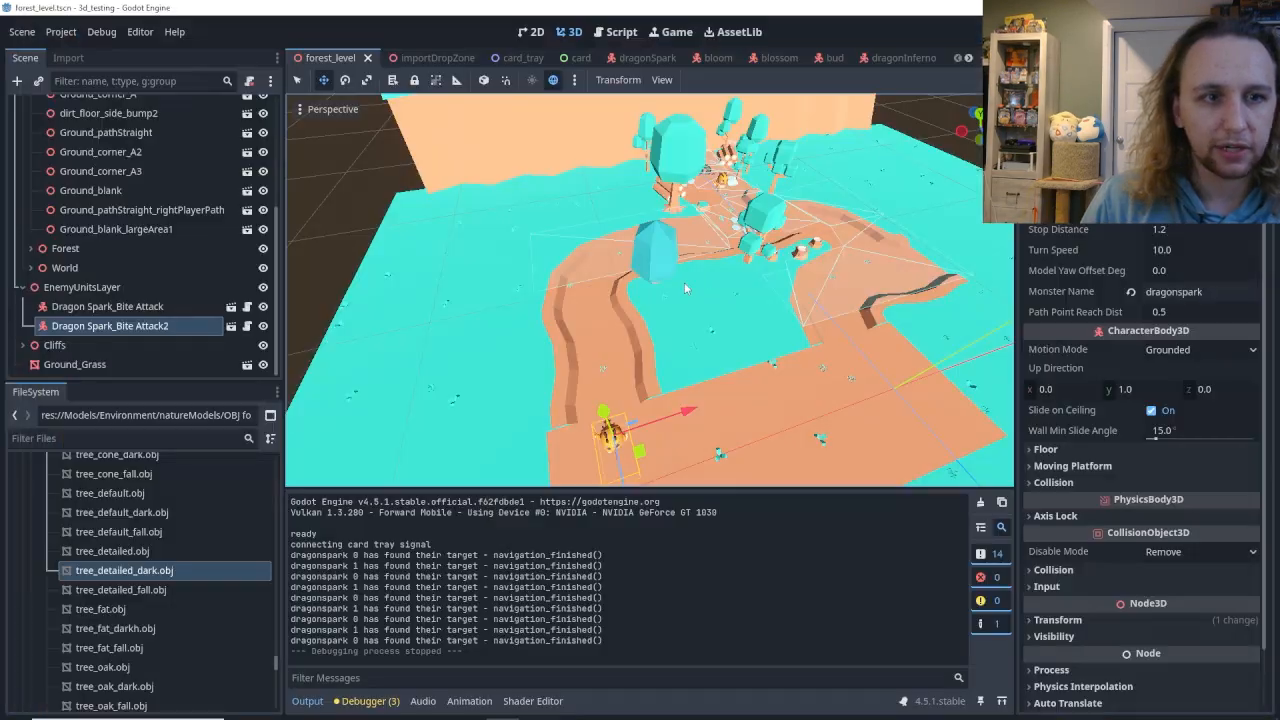
# Move Dragon Spark_Bite Attack onto the curved dirt path at X -9.727 m, Z -8.738 m.
pyautogui.click(110, 306)
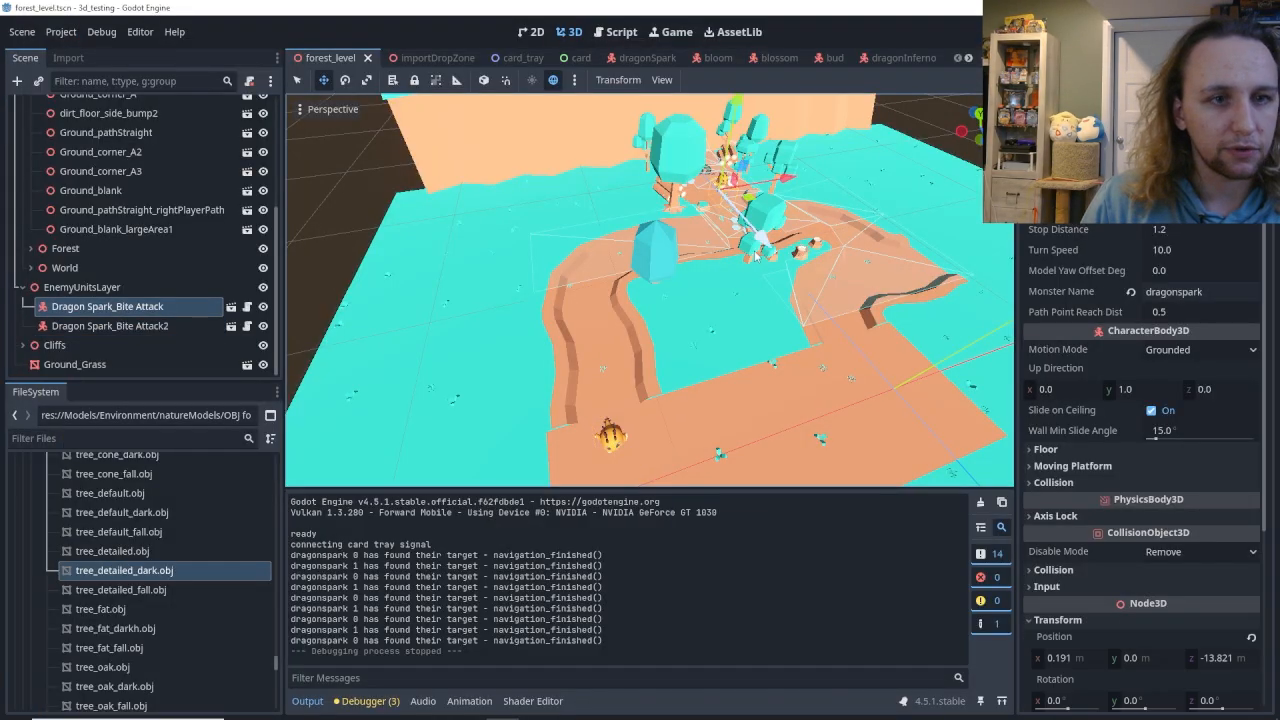
pyautogui.moveTo(792, 296); pyautogui.dragTo(820, 224)
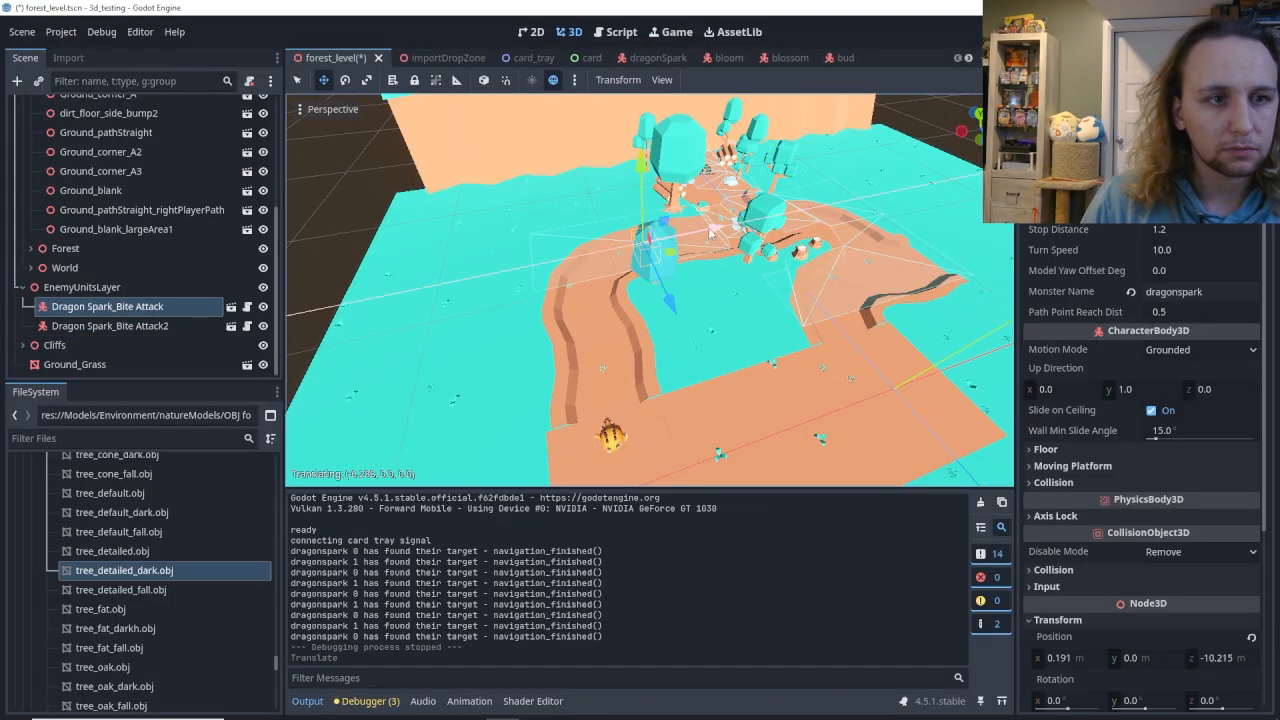
pyautogui.moveTo(665, 247); pyautogui.dragTo(593, 350)
pyautogui.moveTo(593, 350); pyautogui.dragTo(815, 388, button='middle')
pyautogui.scroll(4, 780, 385)
pyautogui.moveTo(540, 276); pyautogui.dragTo(570, 281, button='middle')
pyautogui.scroll(3, 570, 281)
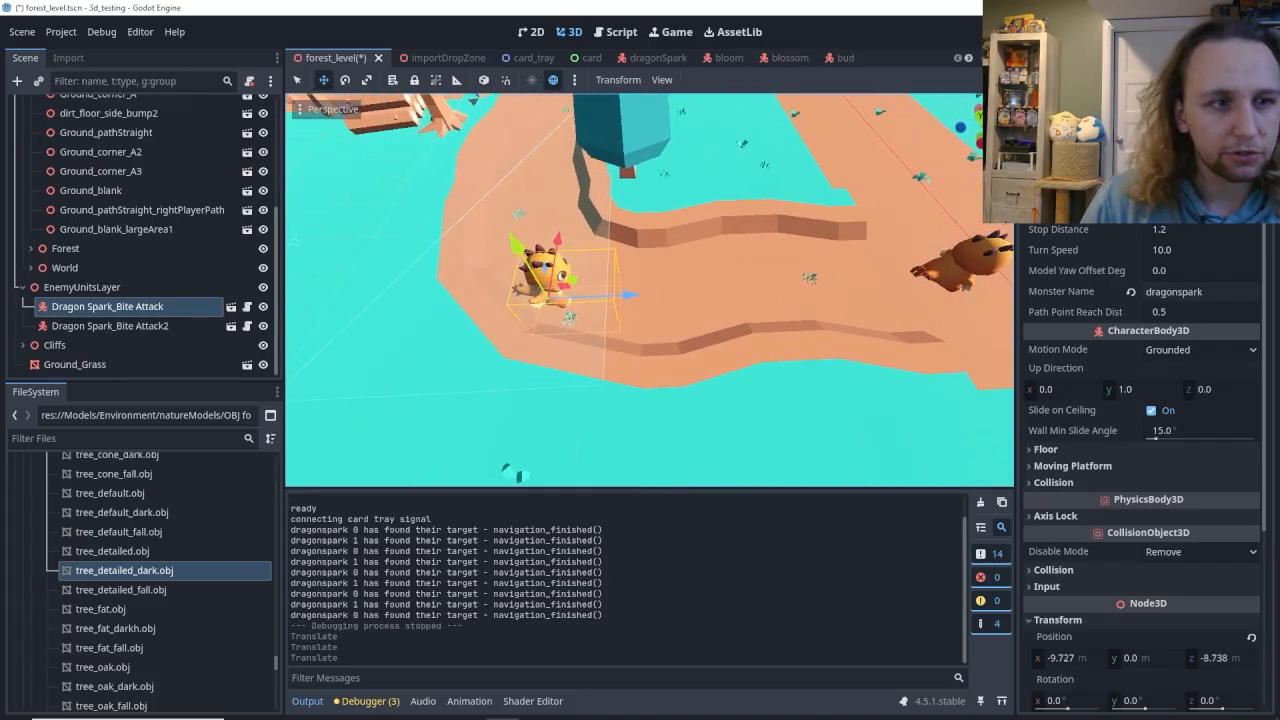
pyautogui.scroll(-4, 905, 289)
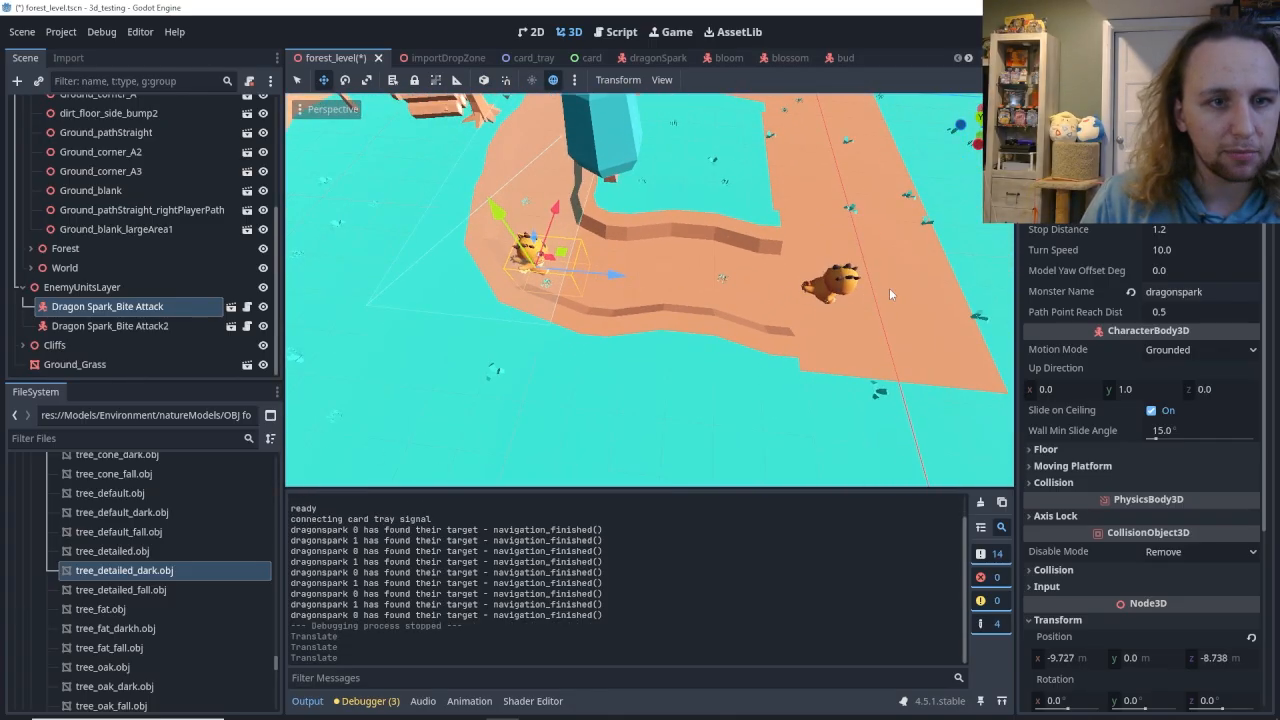
# Shift Dragon Spark_Bite Attack2 farther along Z on the large dirt floor, save the scene and playtest it.
pyautogui.click(838, 290)
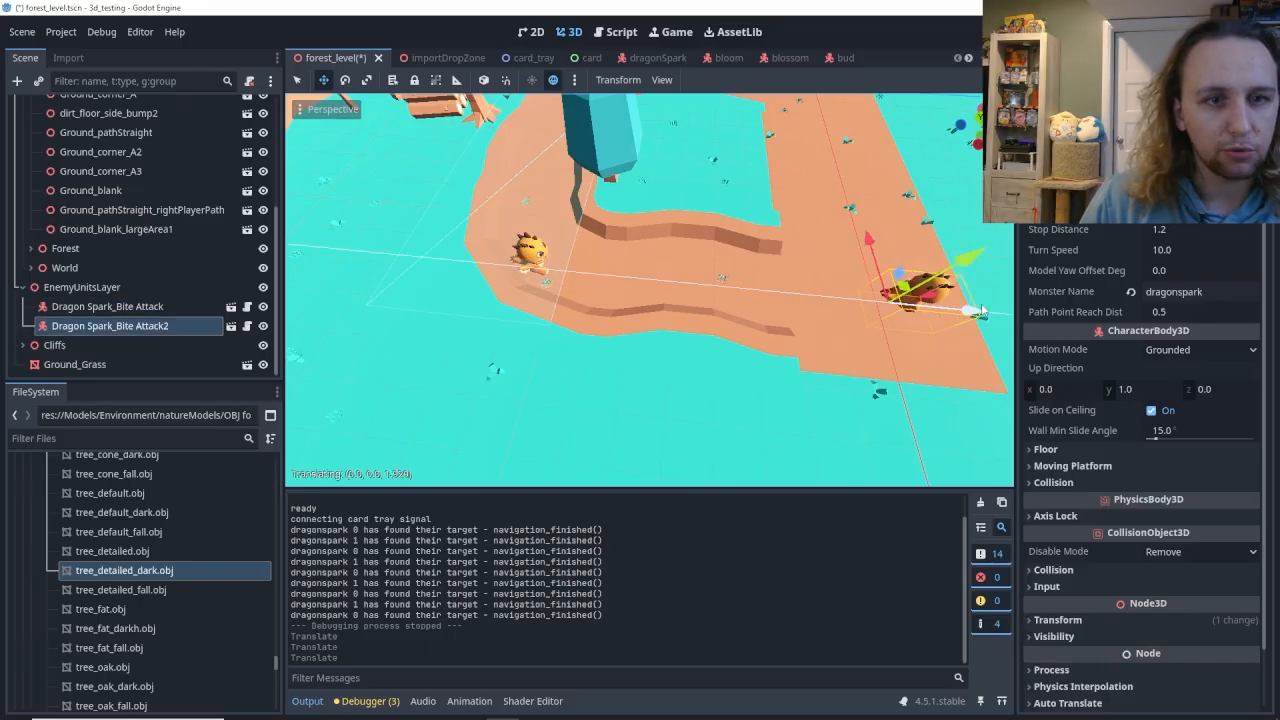
pyautogui.moveTo(982, 312); pyautogui.dragTo(996, 313)
pyautogui.hotkey('ctrl', 's')
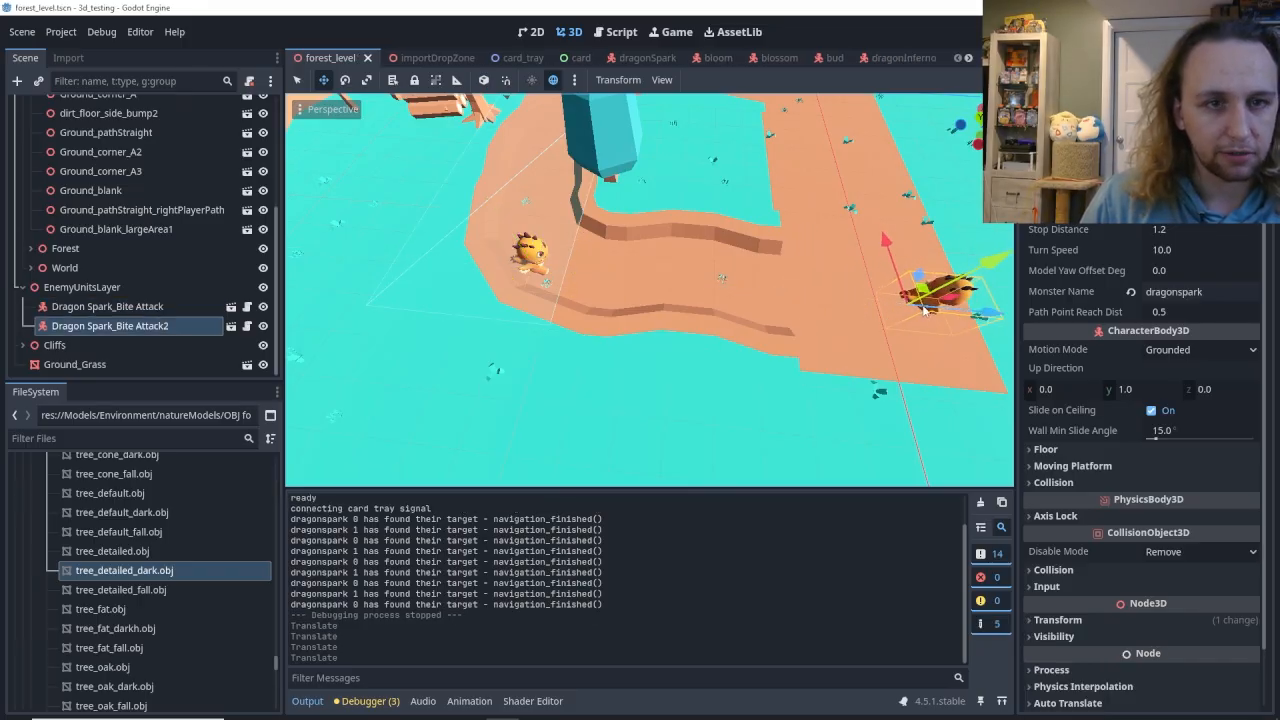
pyautogui.press('F5')
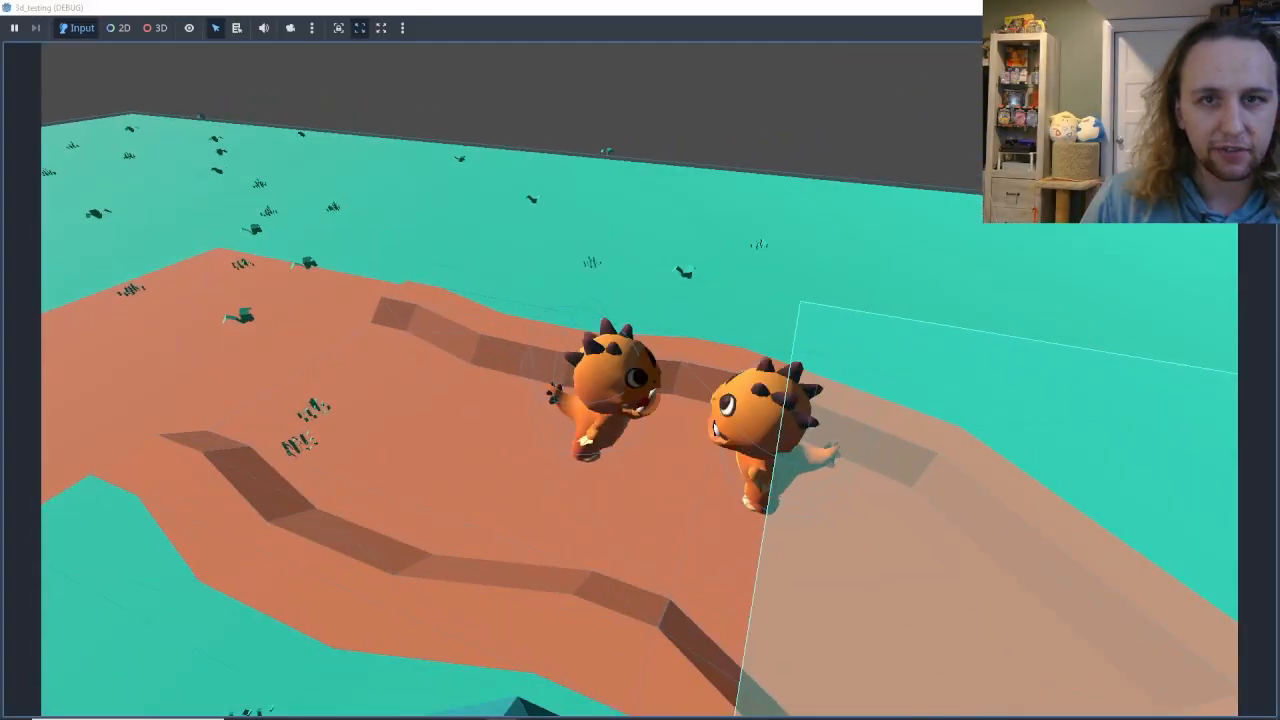
pyautogui.press('F8')
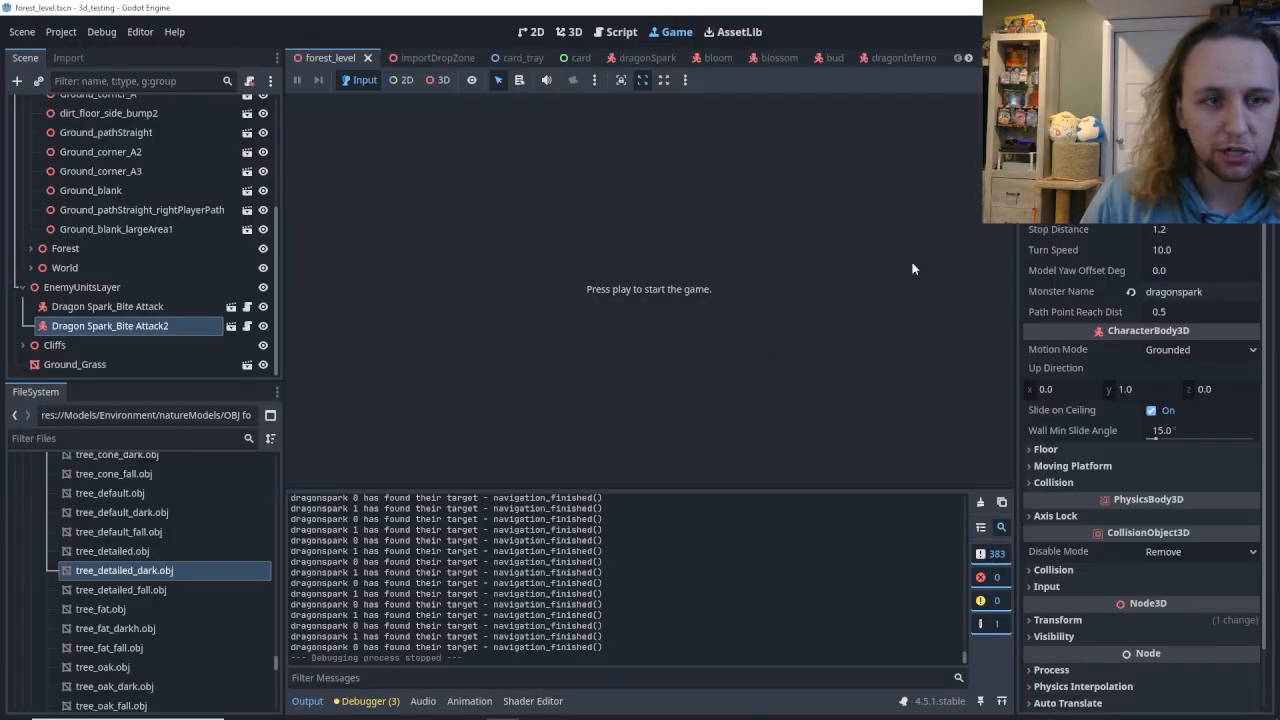
# Return to the 3D view, move Dragon Spark_Bite Attack2 farther from the navigation mesh and playtest again.
pyautogui.click(569, 38)
pyautogui.moveTo(715, 280); pyautogui.dragTo(860, 318, button='middle')
pyautogui.moveTo(998, 318); pyautogui.dragTo(1004, 322)
pyautogui.press('F5')
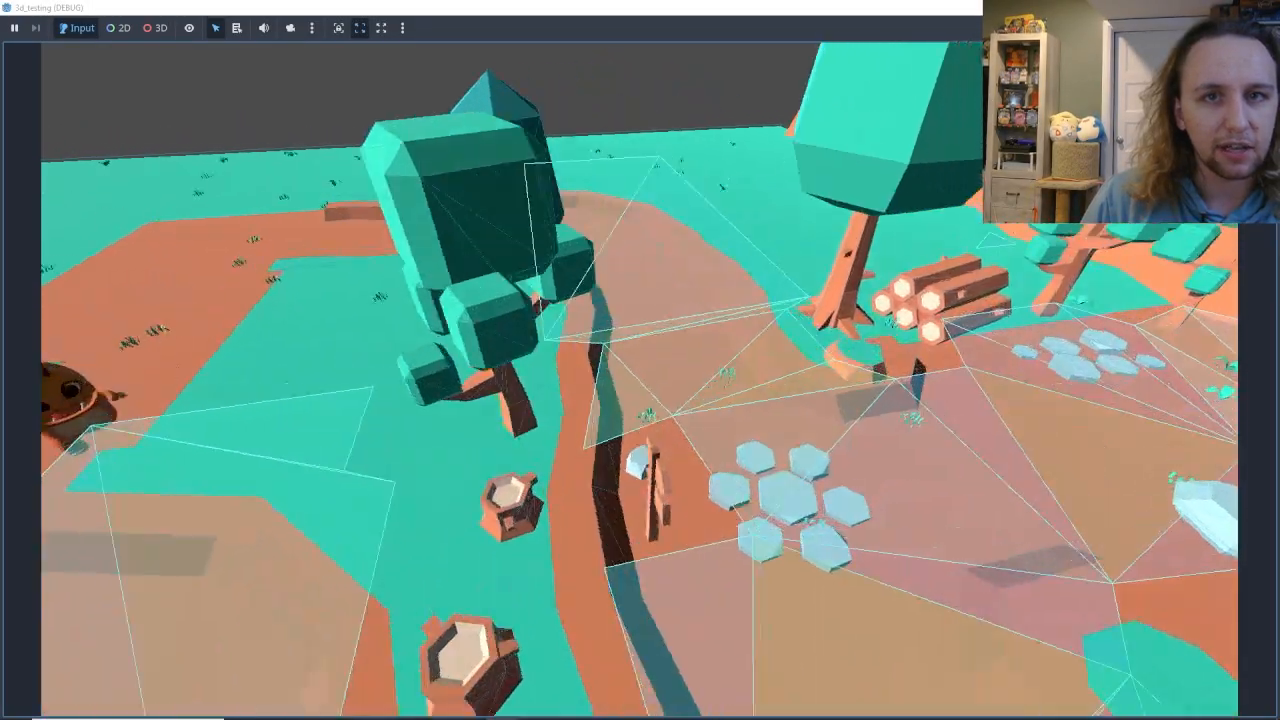
pyautogui.click(1265, 7)
# Place Dragon Spark_Bite Attack2 out on the grass beyond the dirt paths, save the scene and playtest it.
pyautogui.moveTo(761, 215); pyautogui.dragTo(841, 268, button='middle')
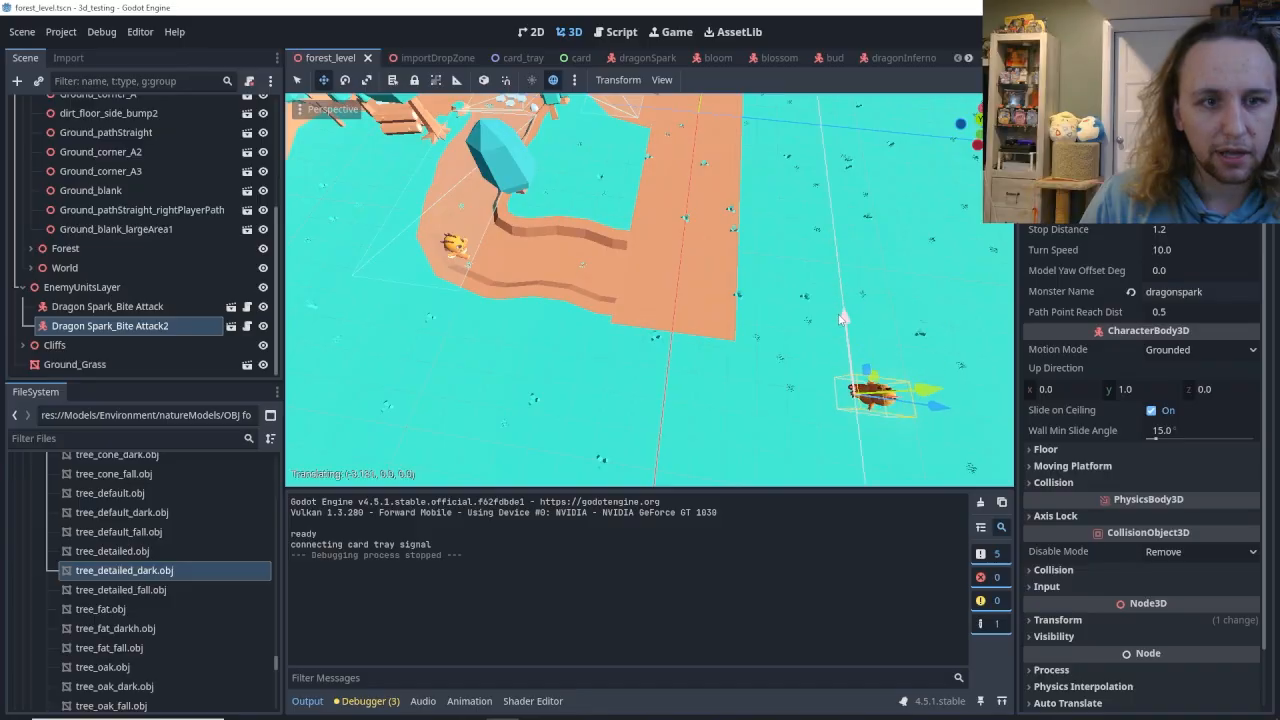
pyautogui.moveTo(846, 356); pyautogui.dragTo(826, 228, button='middle')
pyautogui.scroll(-5, 826, 228)
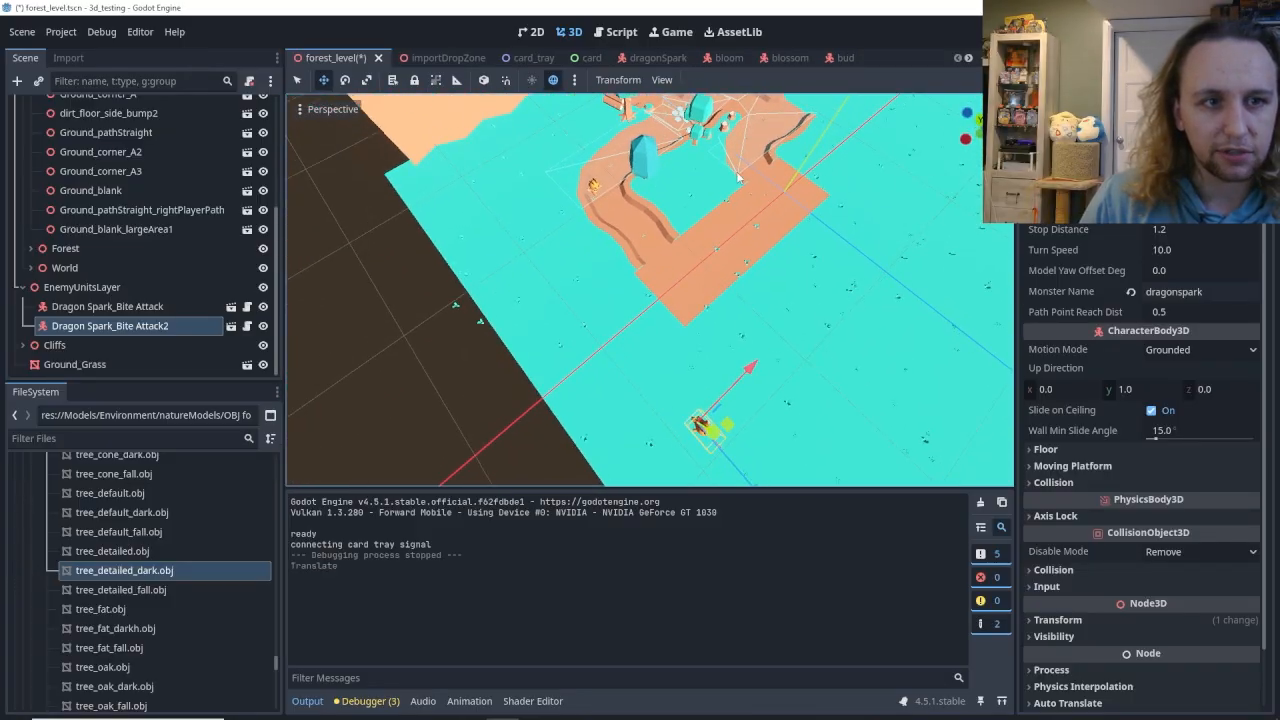
pyautogui.hotkey('ctrl', 's')
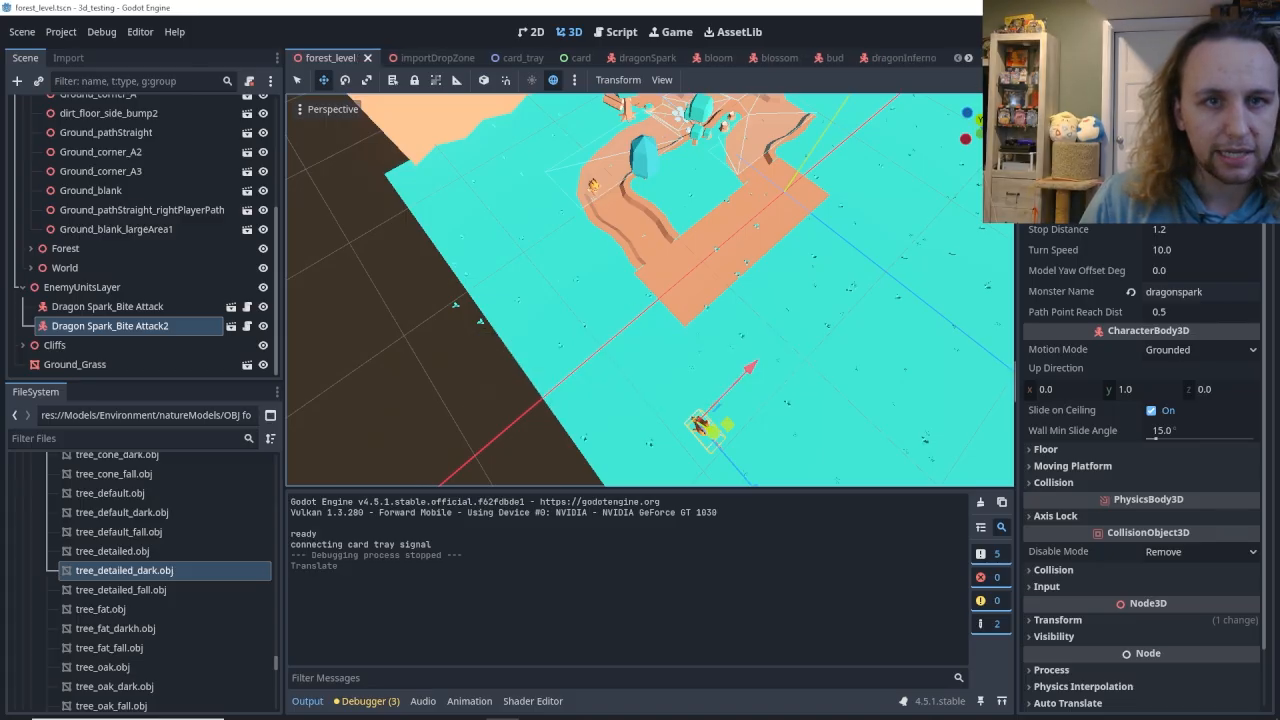
pyautogui.press('F5')
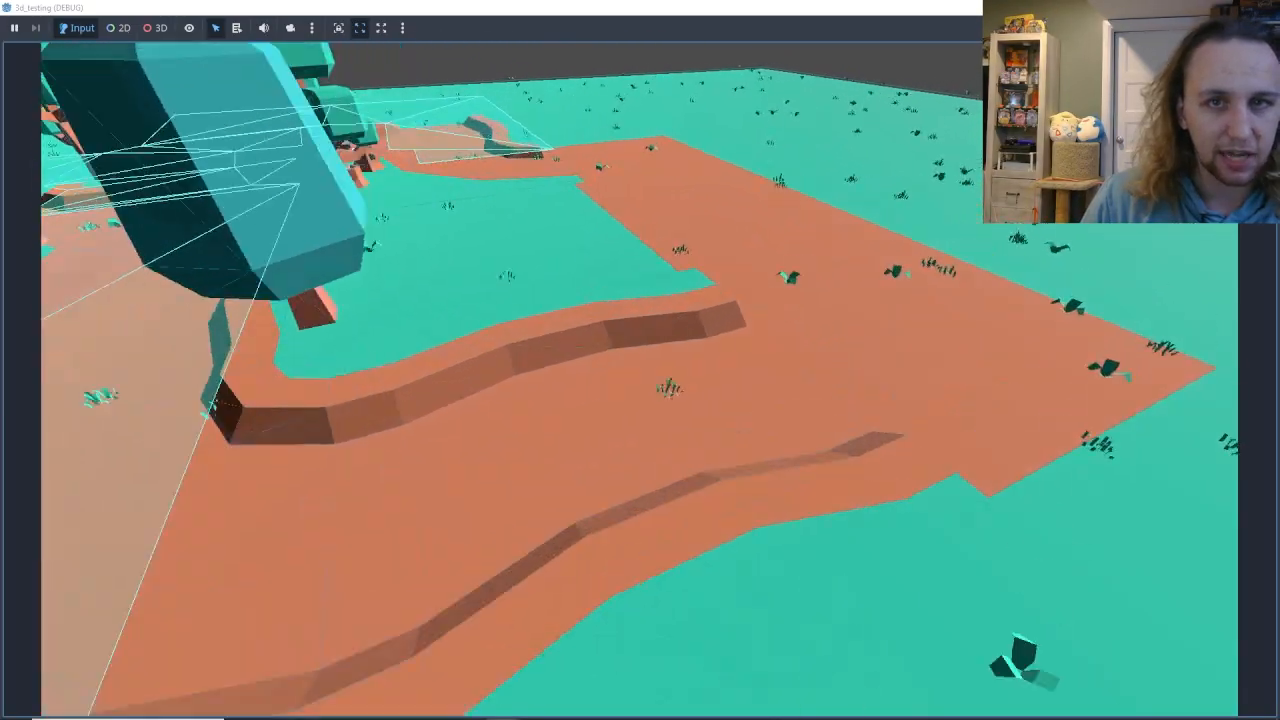
pyautogui.press('F8')
# Clear WorldNav's navigation mesh and bake it again so it covers the new dirt paths.
pyautogui.press('w')
pyautogui.moveTo(727, 263); pyautogui.dragTo(758, 234, button='right')
pyautogui.press('w')
pyautogui.press('s')
pyautogui.press('a')
pyautogui.click(99, 288)
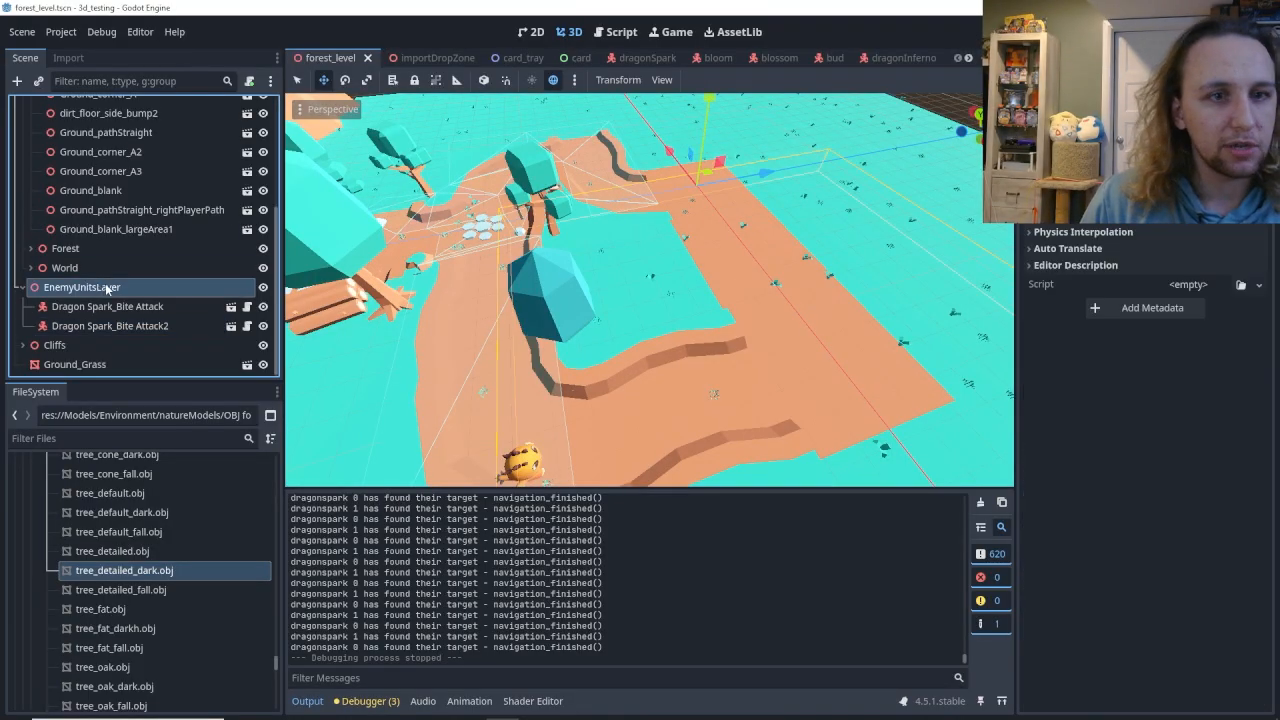
pyautogui.scroll(3, 104, 227)
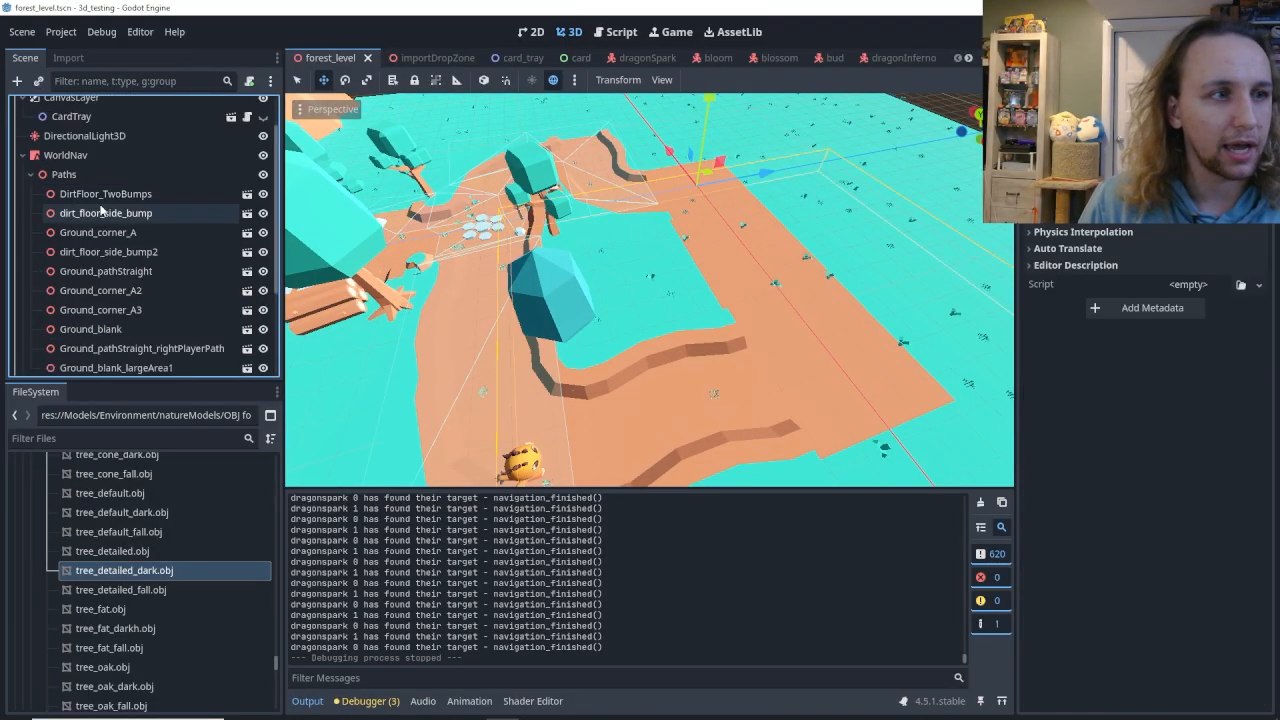
pyautogui.click(102, 158)
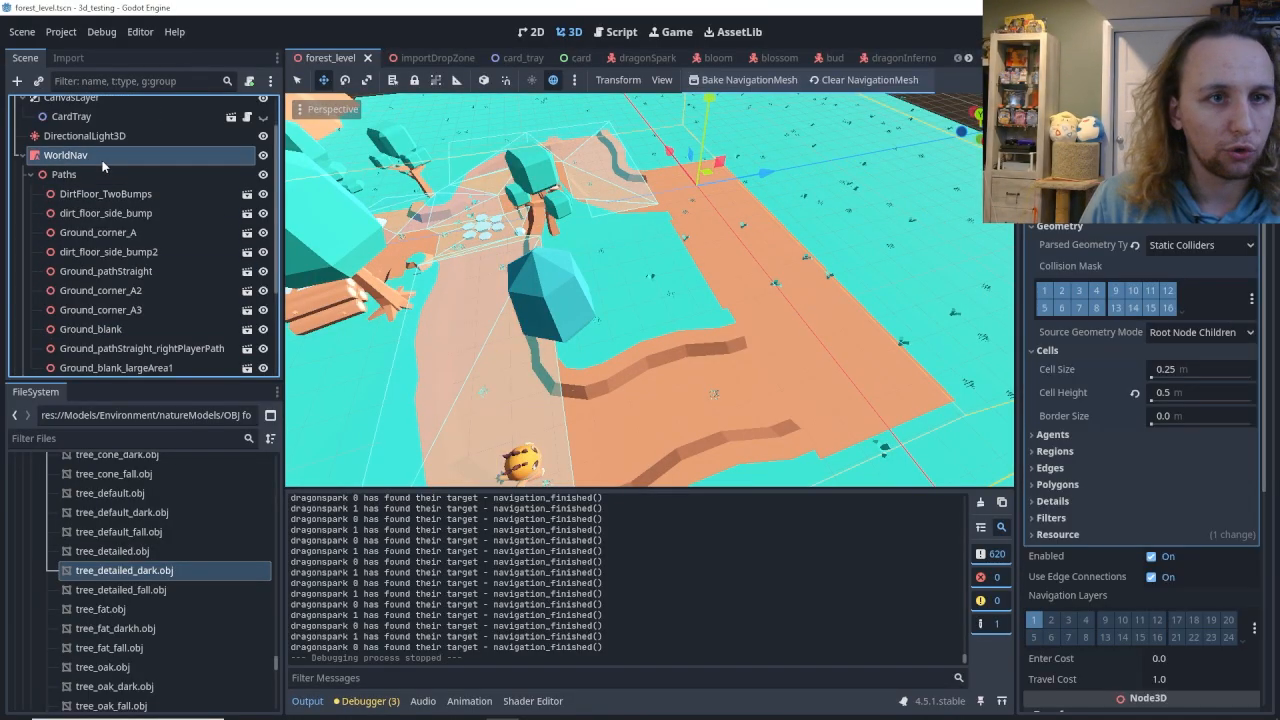
pyautogui.click(851, 84)
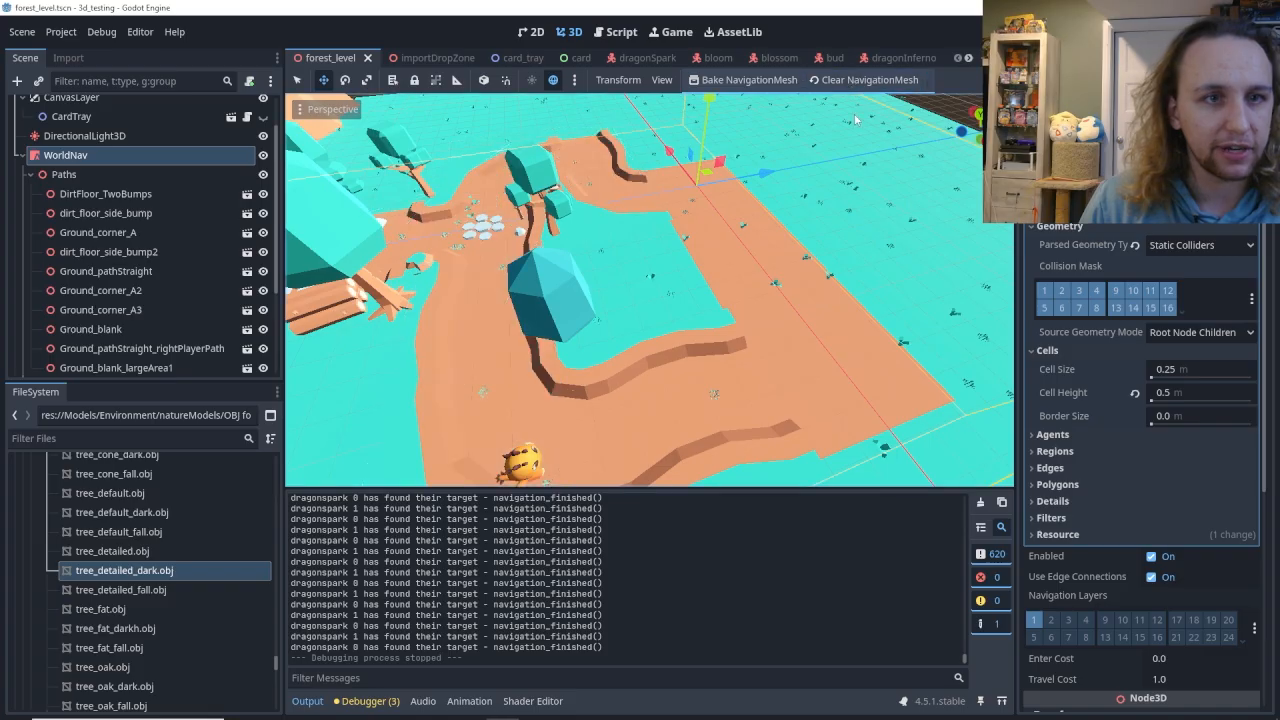
pyautogui.click(749, 80)
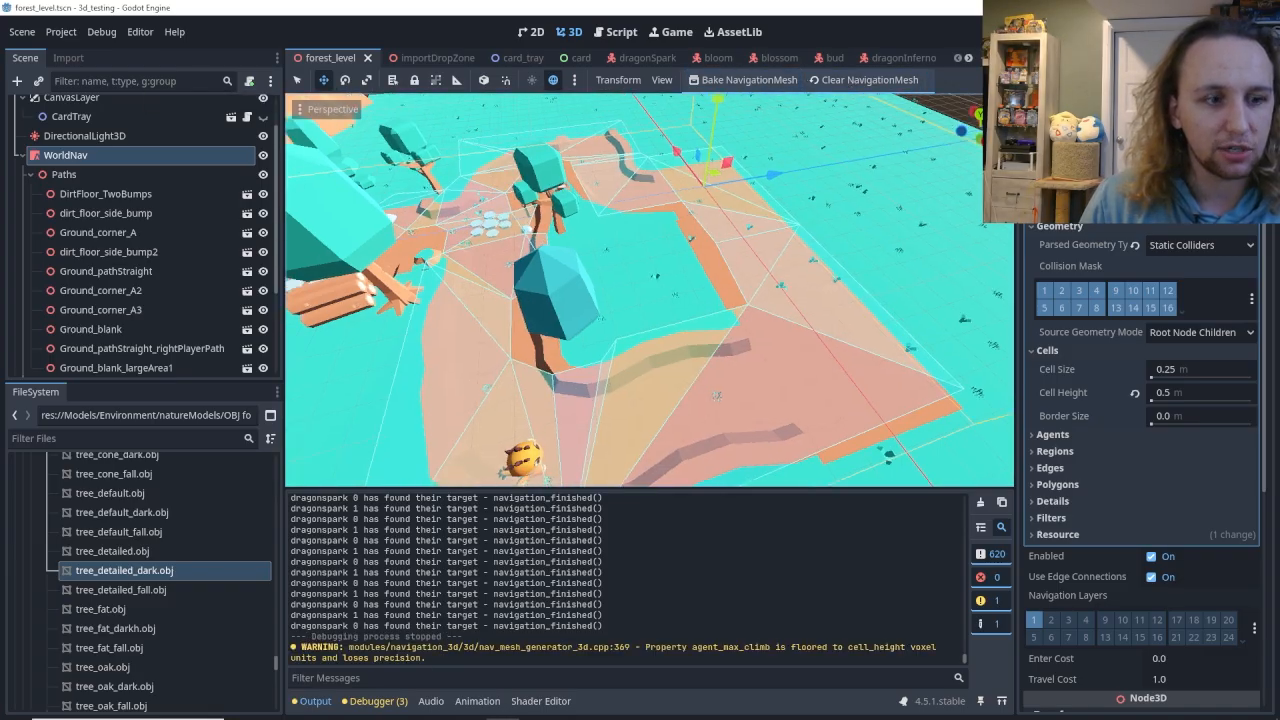
# Move Dragon Spark_Bite Attack2 from the grass onto the large blank dirt floor within the navigation mesh and save the scene.
pyautogui.moveTo(650, 290); pyautogui.dragTo(622, 286, button='middle')
pyautogui.moveTo(650, 290); pyautogui.dragTo(713, 270, button='right')
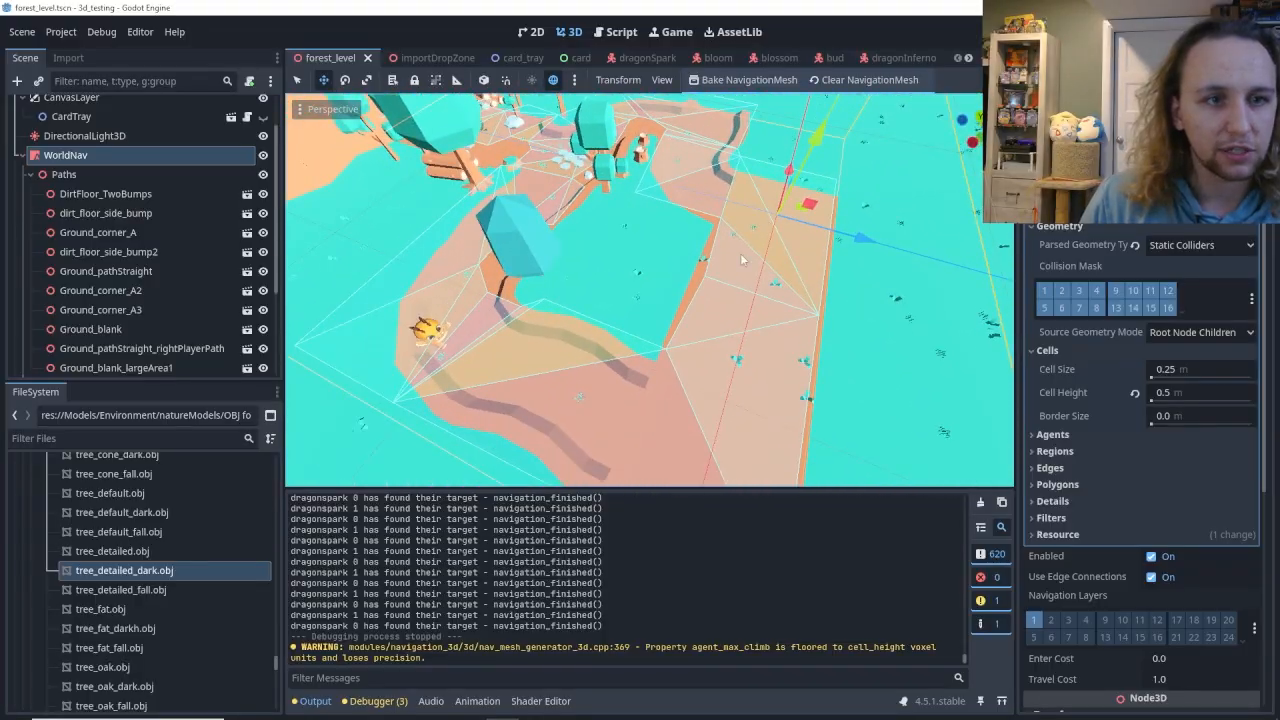
pyautogui.moveTo(705, 457); pyautogui.dragTo(860, 450, button='right')
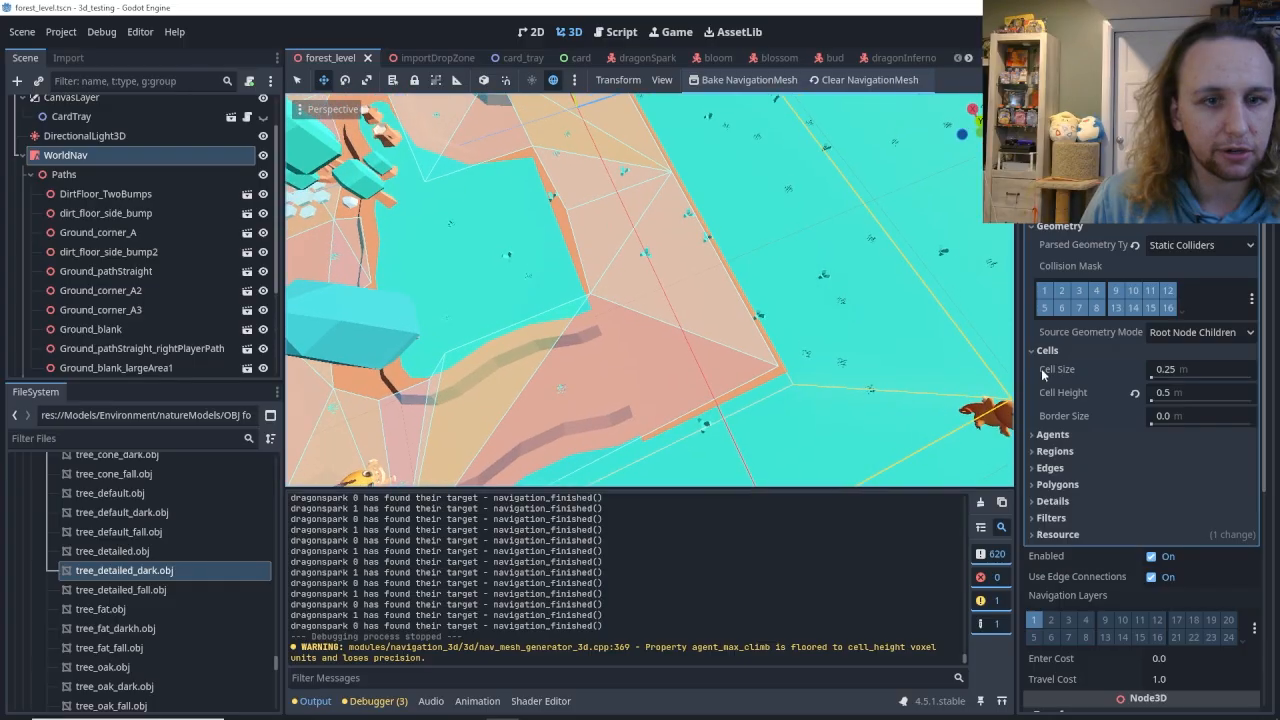
pyautogui.click(1008, 418)
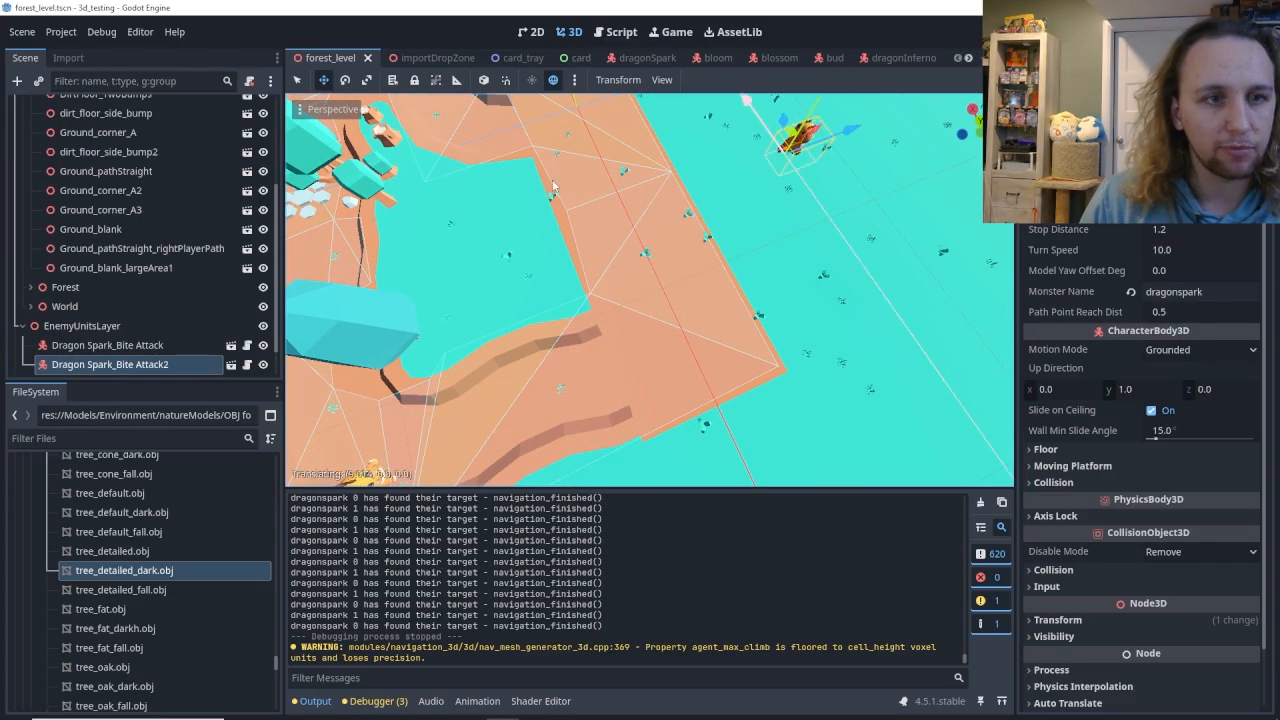
pyautogui.moveTo(551, 194); pyautogui.dragTo(562, 209)
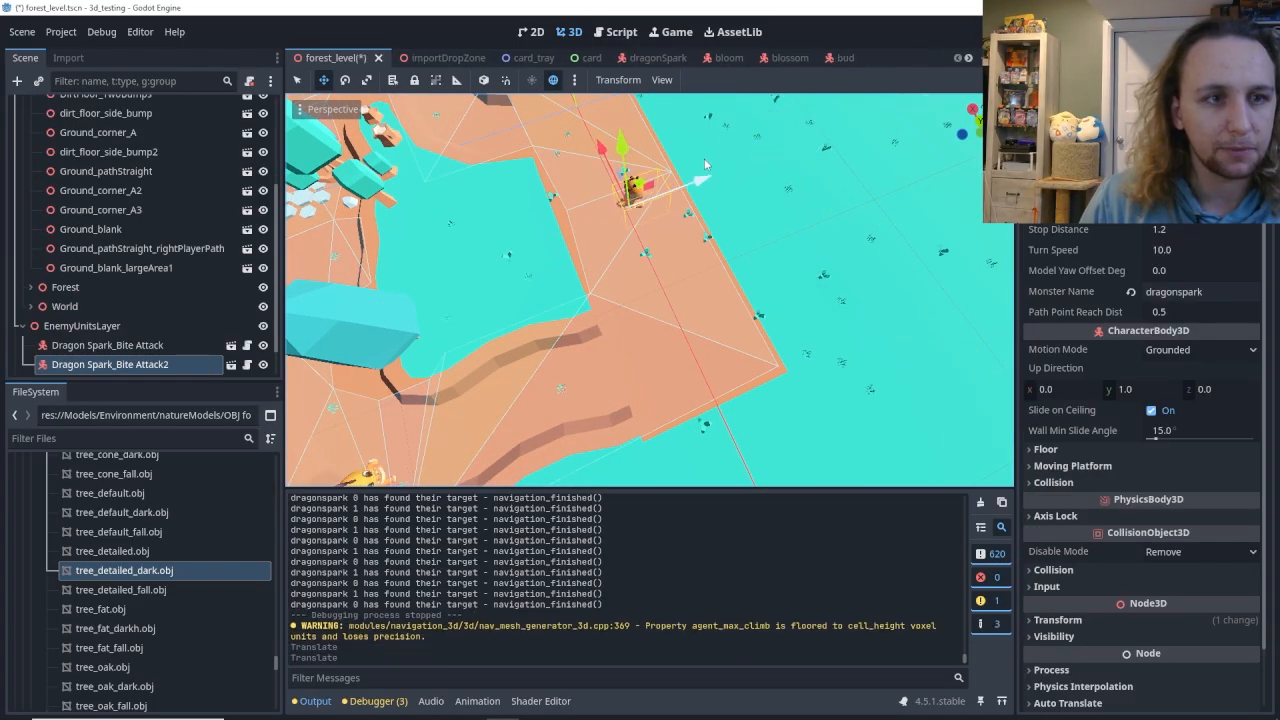
pyautogui.hotkey('ctrl', 's')
pyautogui.moveTo(695, 155); pyautogui.dragTo(801, 283, button='right')
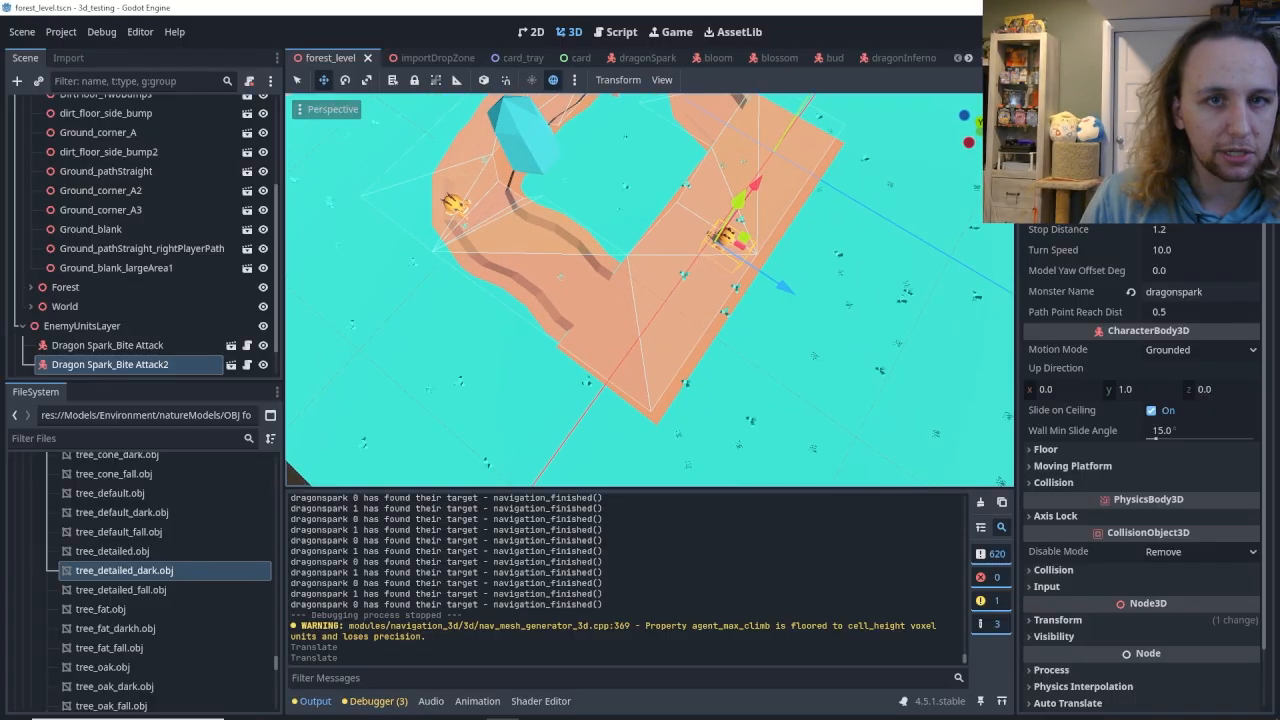
# Playtest the level with Dragon Spark_Bite Attack2 standing on the blank dirt floor, and stop the run.
pyautogui.press('F5')
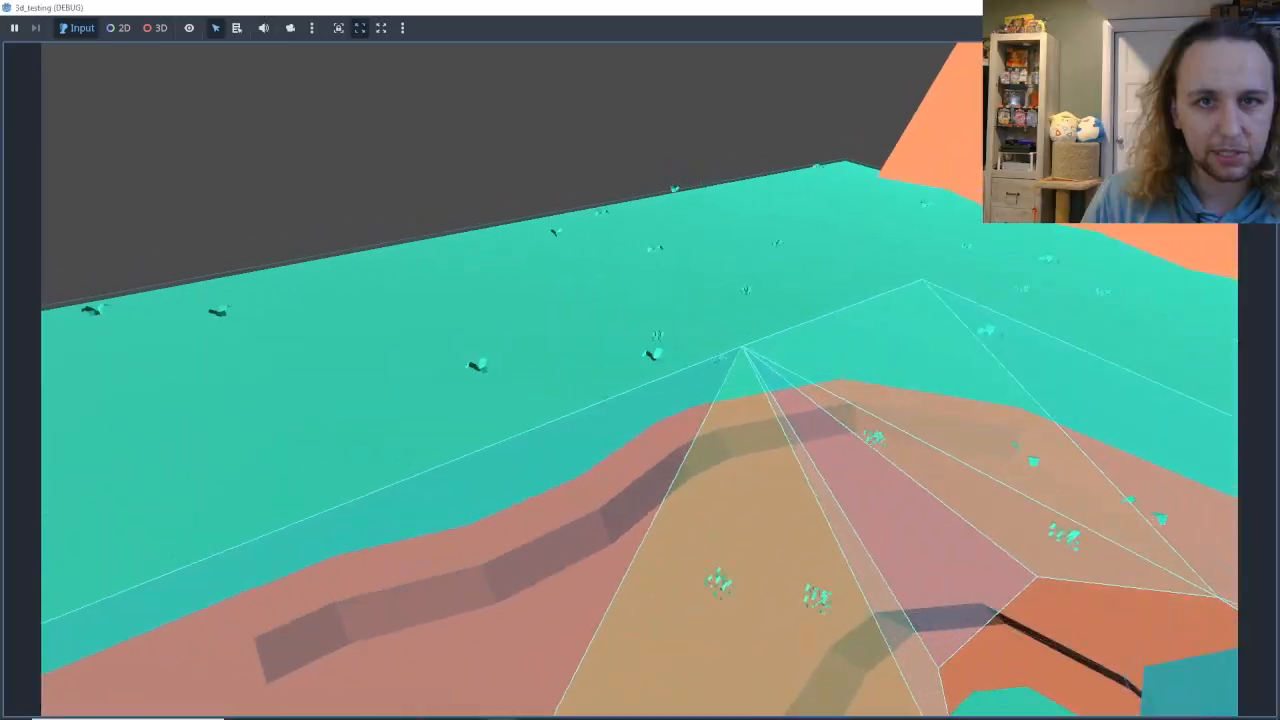
pyautogui.press('F8')
# Select the SignPost by the stone path, open its own scene and inspect its StaticBody3D and CollisionShape3D nodes.
pyautogui.moveTo(660, 290); pyautogui.dragTo(820, 290, button='middle')
pyautogui.scroll(3, 634, 290)
pyautogui.scroll(5, 634, 290)
pyautogui.moveTo(650, 290); pyautogui.dragTo(655, 380, button='right')
pyautogui.press('w')
pyautogui.press('s')
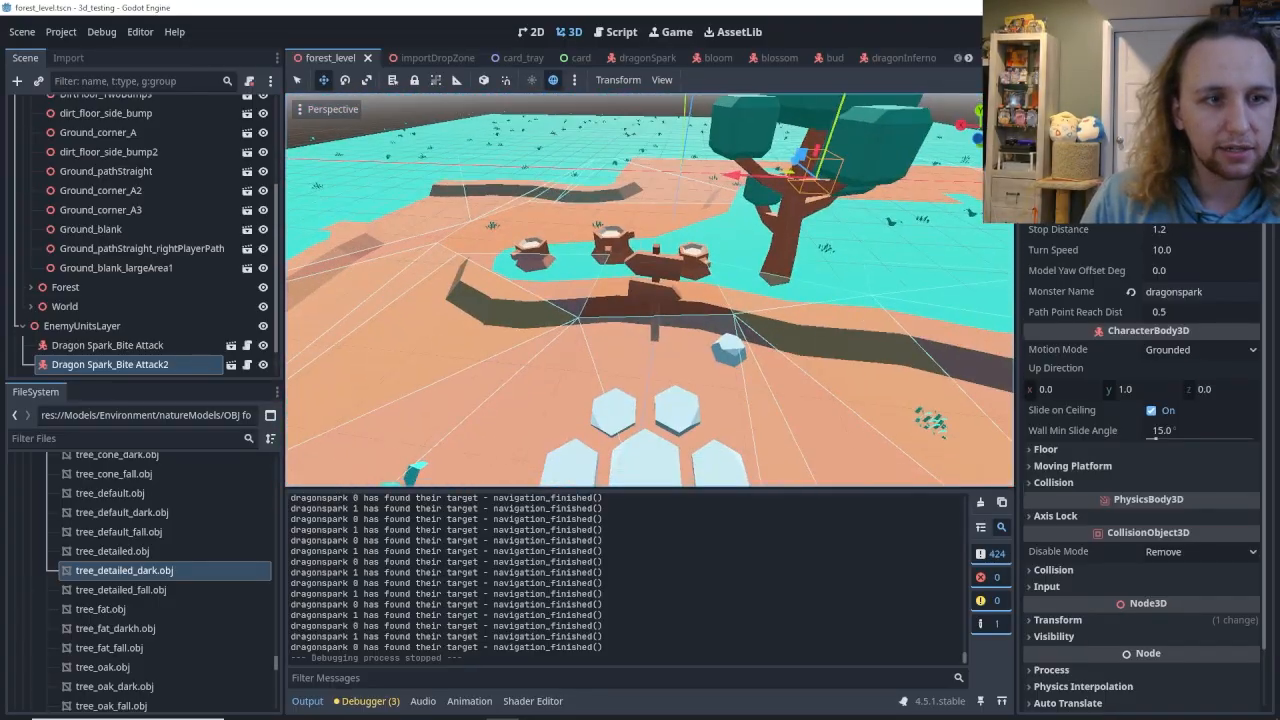
pyautogui.click(652, 271)
pyautogui.press('w')
pyautogui.moveTo(745, 328); pyautogui.dragTo(540, 285, button='right')
pyautogui.press('d')
pyautogui.moveTo(740, 247)
pyautogui.mouseDown(button='right')
pyautogui.moveTo(752, 255)
pyautogui.moveTo(630, 275)
pyautogui.moveTo(730, 262)
pyautogui.moveTo(740, 247)
pyautogui.mouseUp(button='right')
pyautogui.press('a')
pyautogui.press('d')
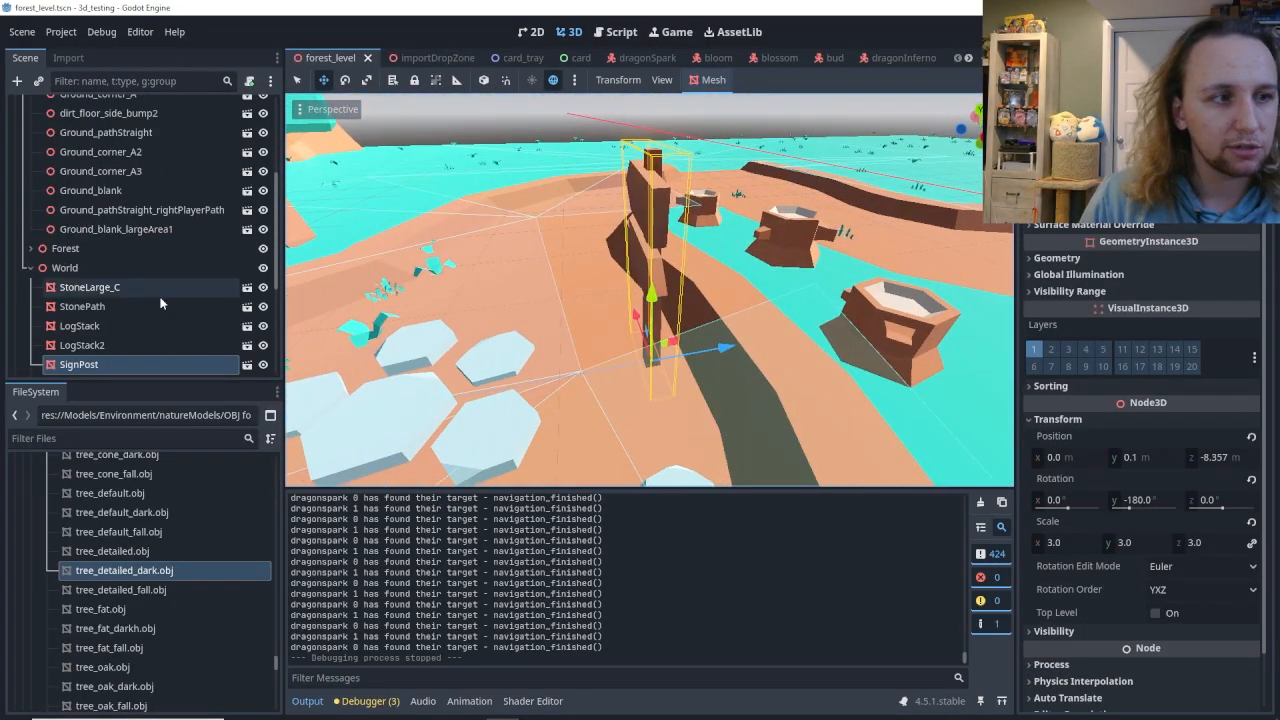
pyautogui.click(247, 365)
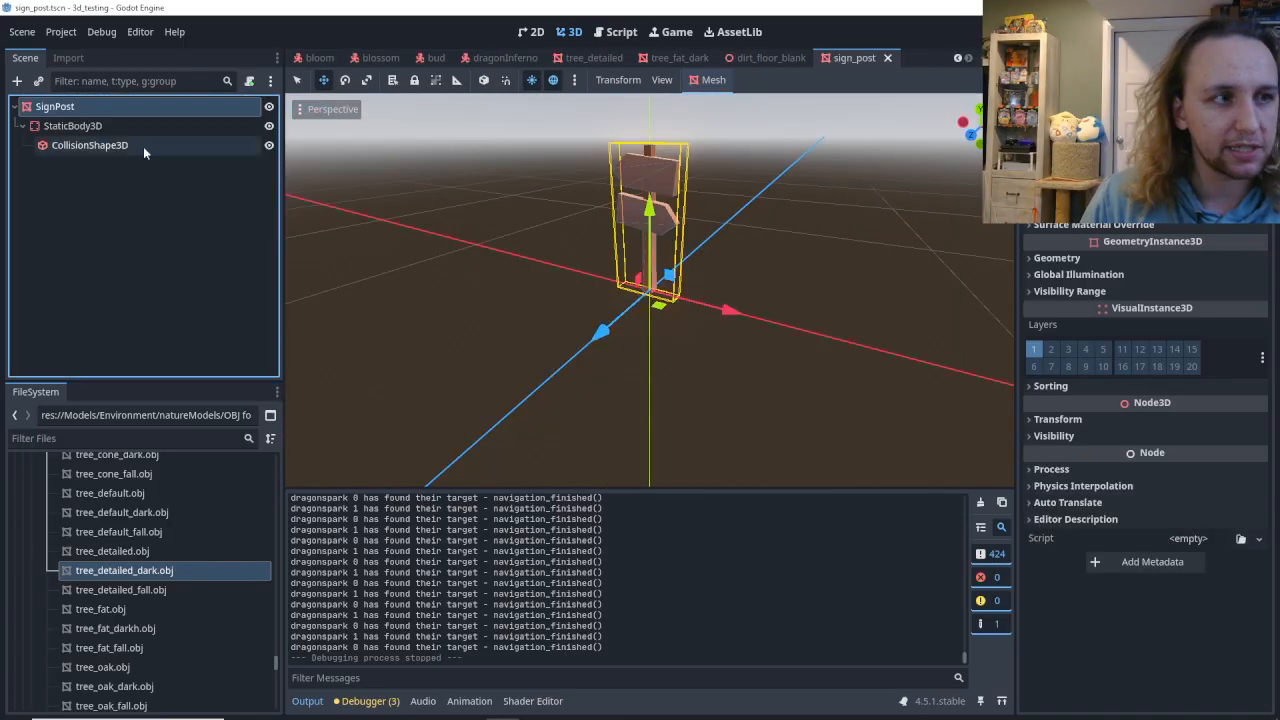
pyautogui.click(91, 132)
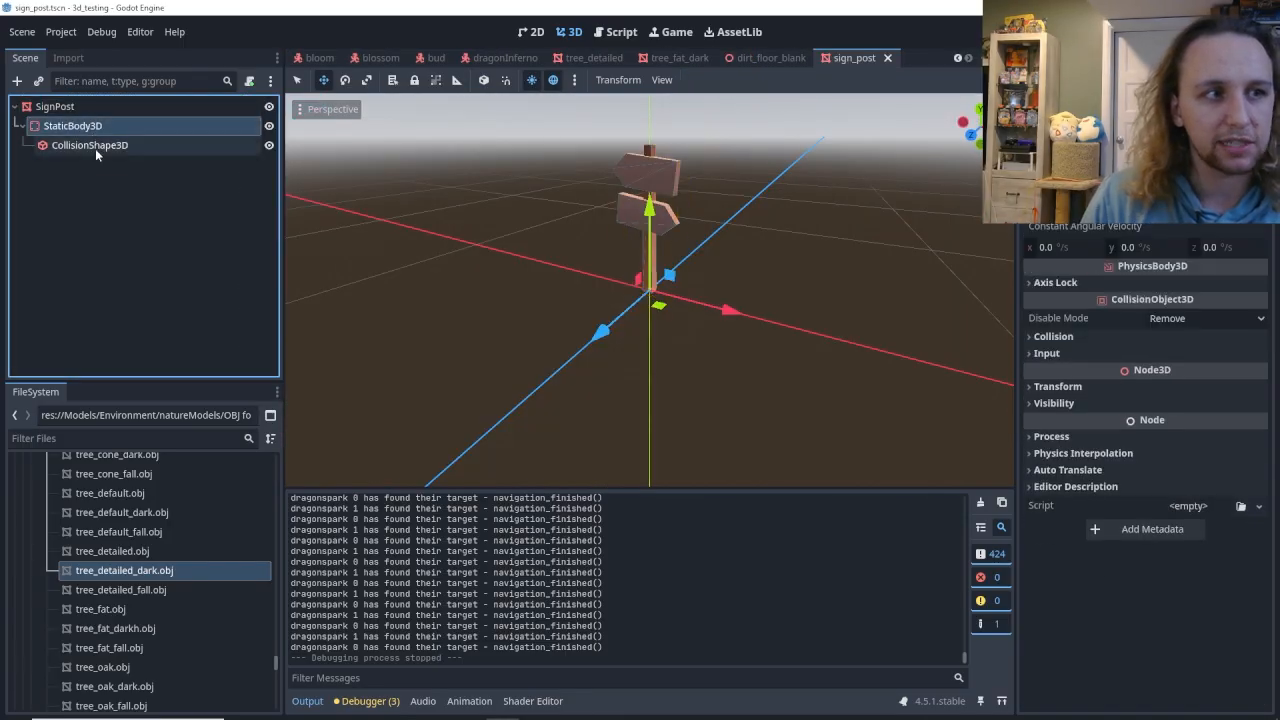
pyautogui.click(95, 148)
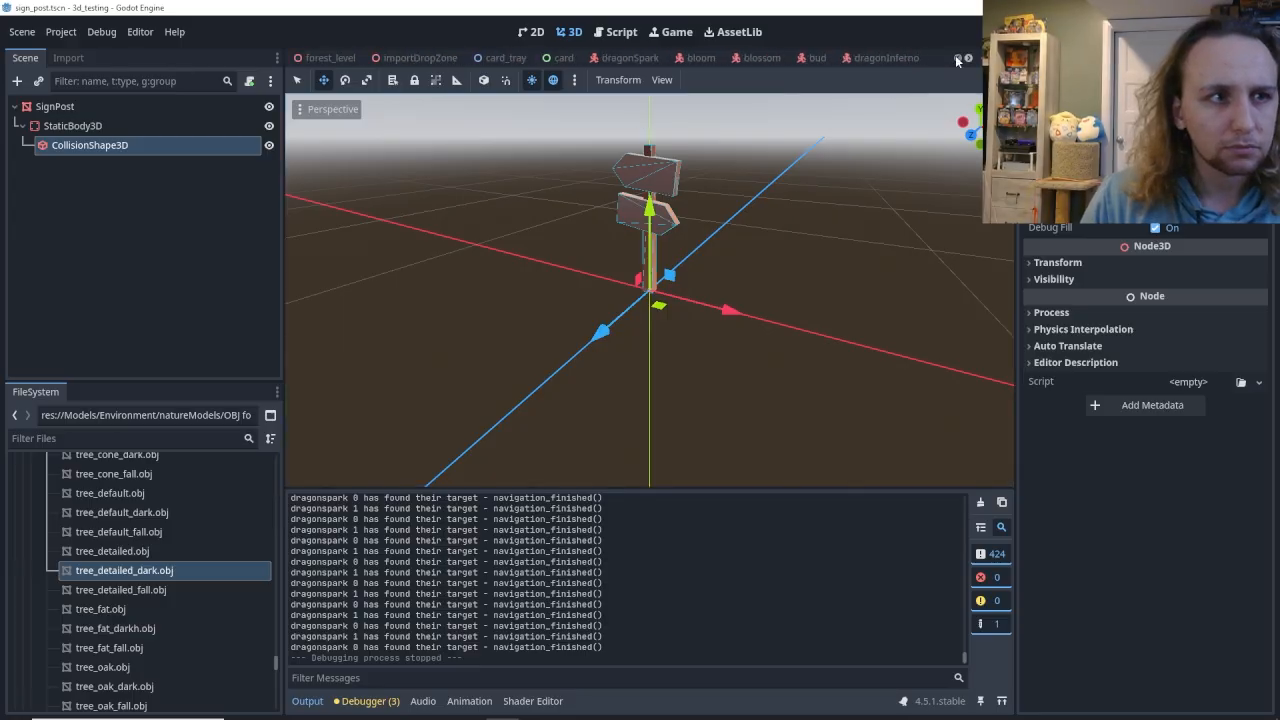
# Return to the forest_level scene and examine WorldNav's navigation mesh over the blank dirt floor.
pyautogui.click(338, 57)
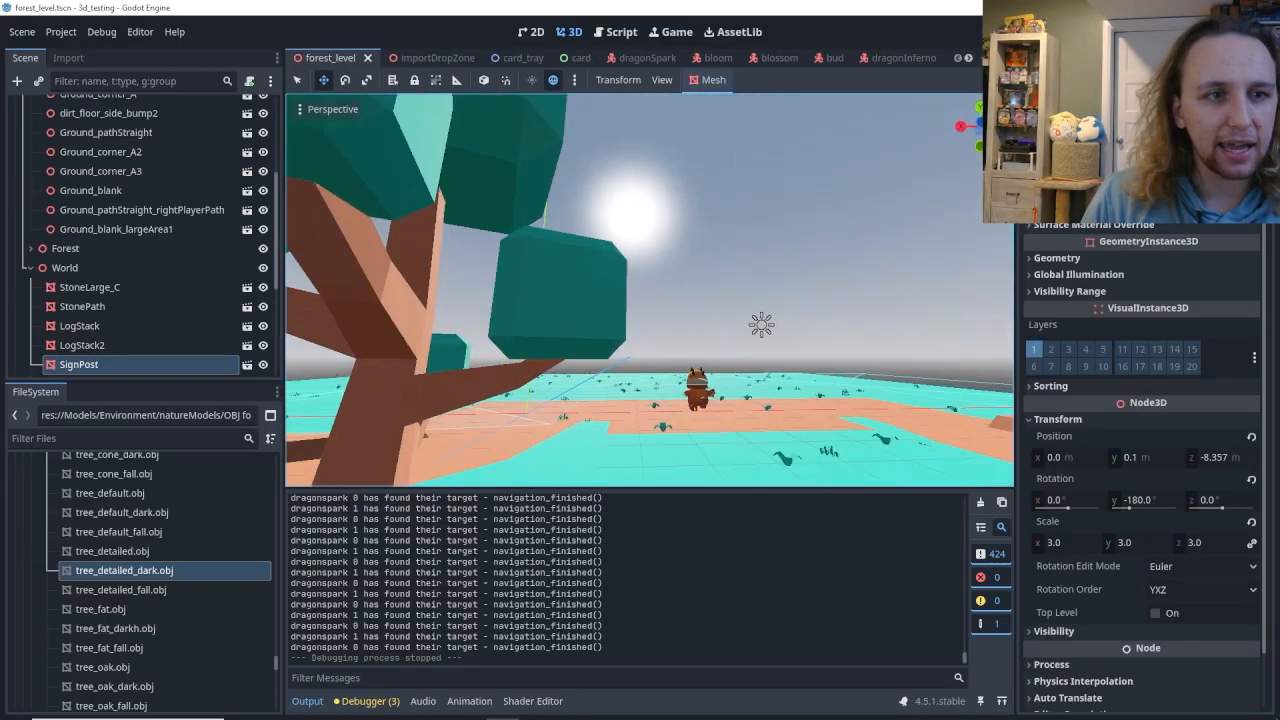
pyautogui.moveTo(649, 290); pyautogui.dragTo(645, 430, button='right')
pyautogui.press('w')
pyautogui.moveTo(793, 319)
pyautogui.mouseDown(button='right')
pyautogui.moveTo(825, 325)
pyautogui.moveTo(793, 319)
pyautogui.mouseUp(button='right')
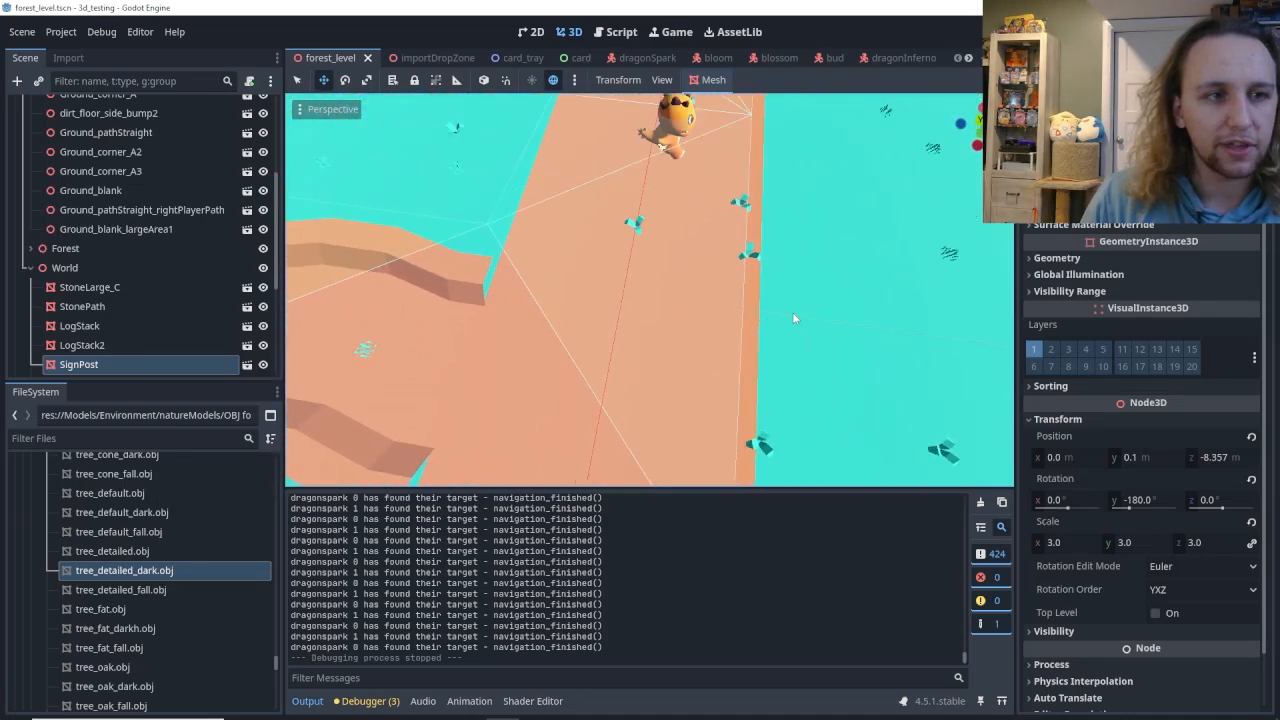
pyautogui.moveTo(655, 304); pyautogui.dragTo(614, 192, button='right')
pyautogui.moveTo(738, 372); pyautogui.dragTo(655, 320, button='right')
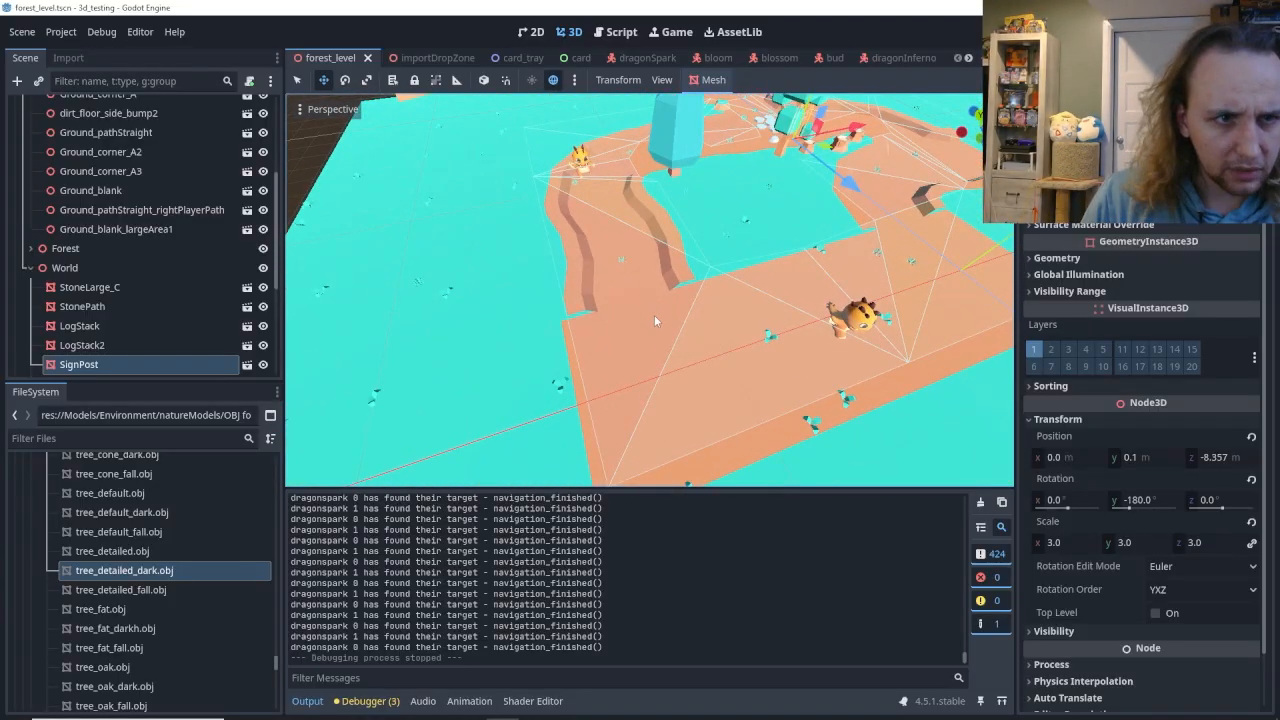
pyautogui.click(622, 370)
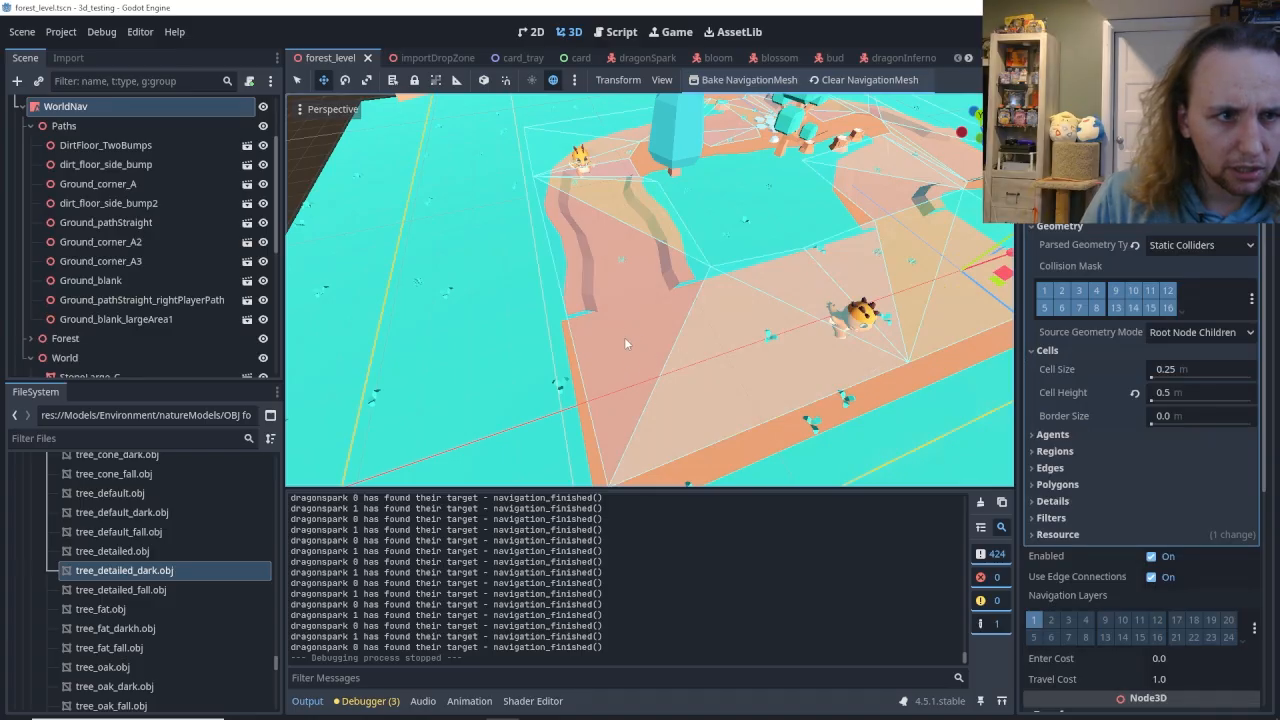
pyautogui.moveTo(751, 344); pyautogui.dragTo(648, 320, button='middle')
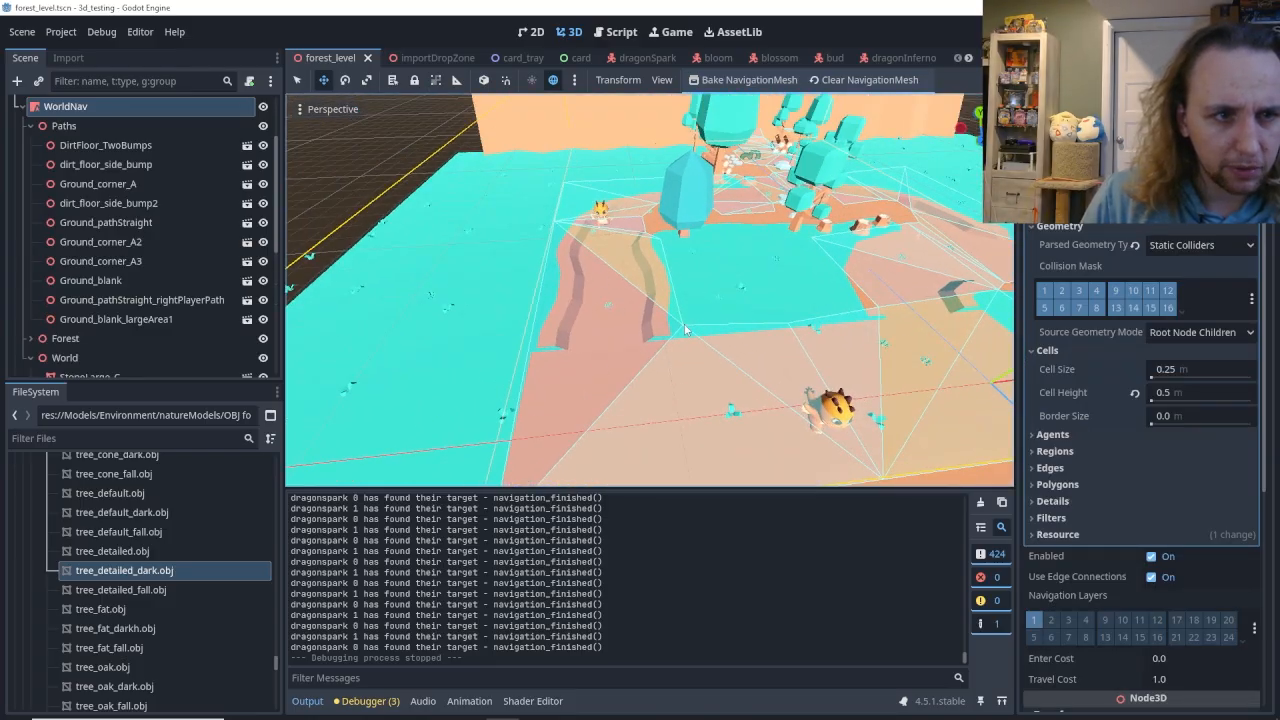
pyautogui.moveTo(703, 419); pyautogui.dragTo(796, 460, button='middle')
pyautogui.scroll(3, 796, 460)
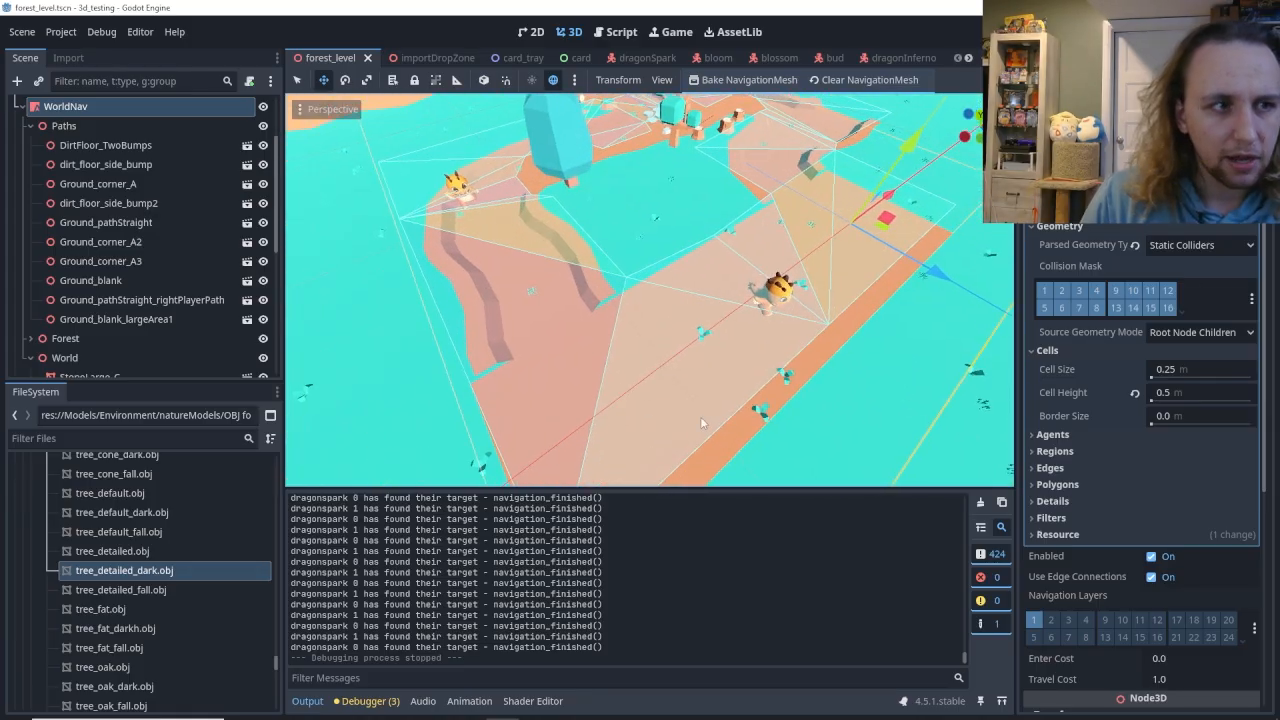
# Collapse the Paths node and instantiate log_stack.tscn as a child of the World node.
pyautogui.scroll(-3, 168, 219)
pyautogui.click(64, 254)
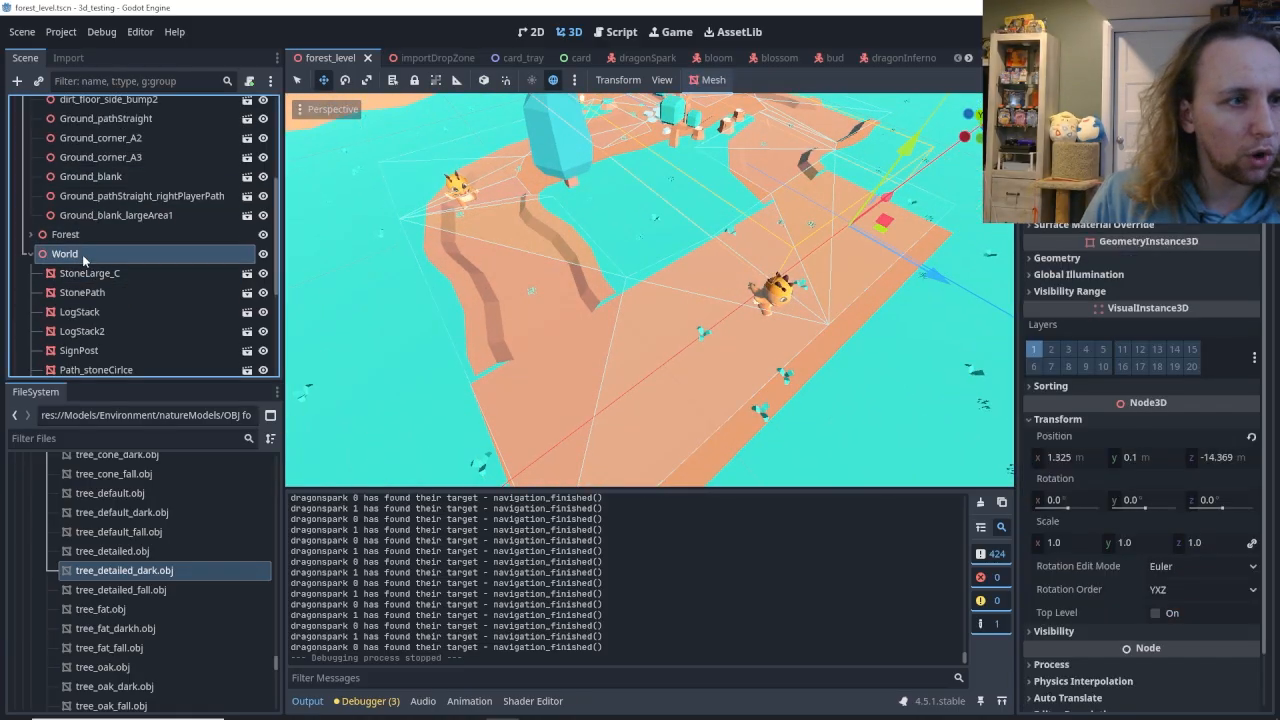
pyautogui.rightClick(65, 256)
pyautogui.press('Escape')
pyautogui.scroll(3, 65, 258)
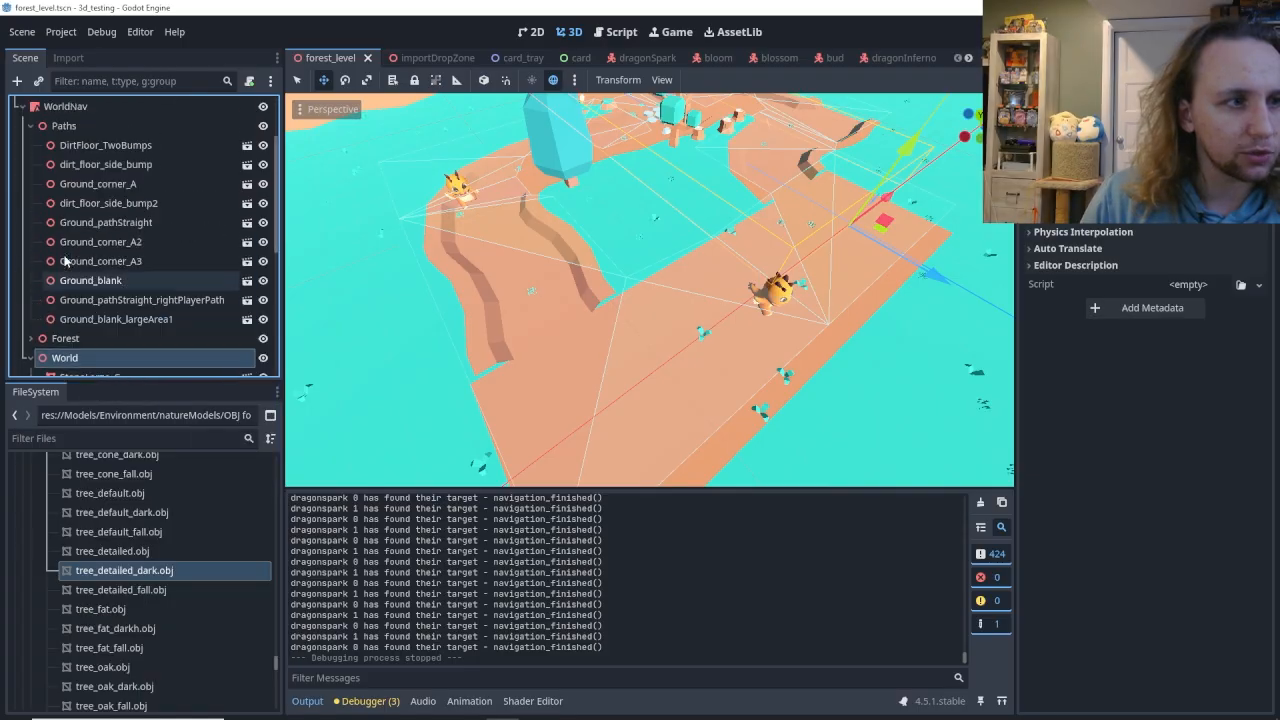
pyautogui.click(31, 127)
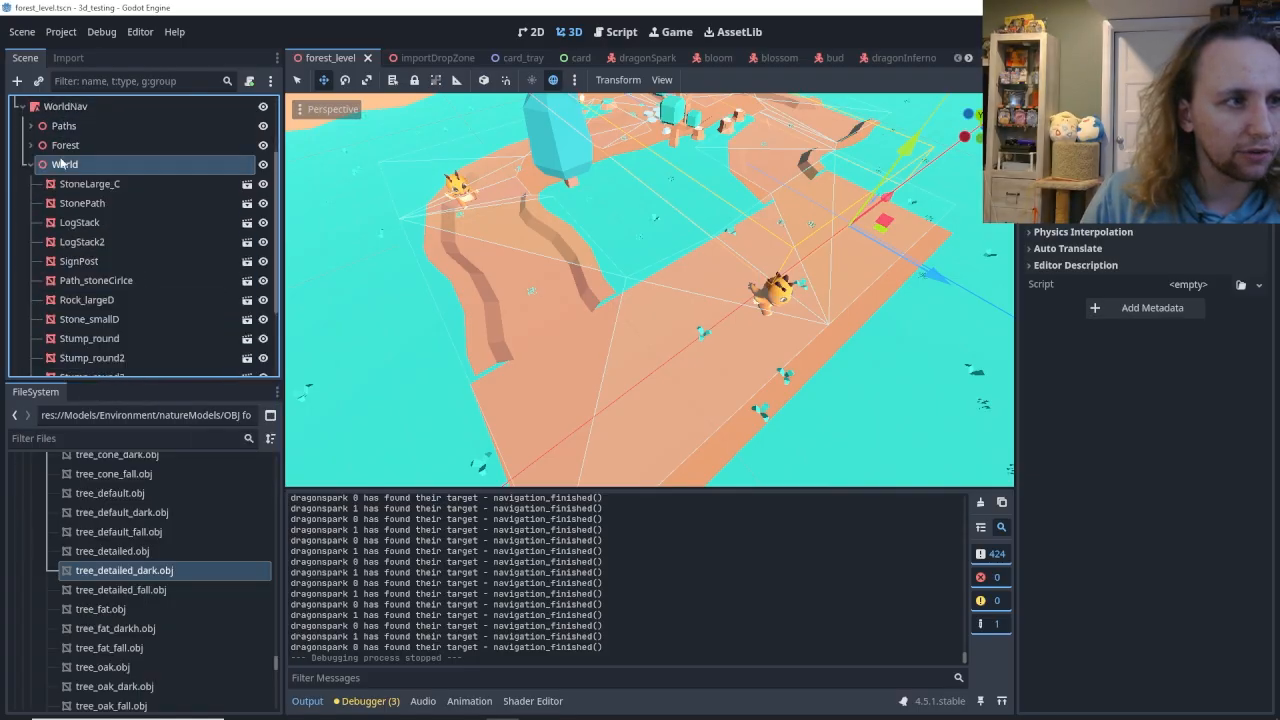
pyautogui.rightClick(63, 165)
pyautogui.click(110, 189)
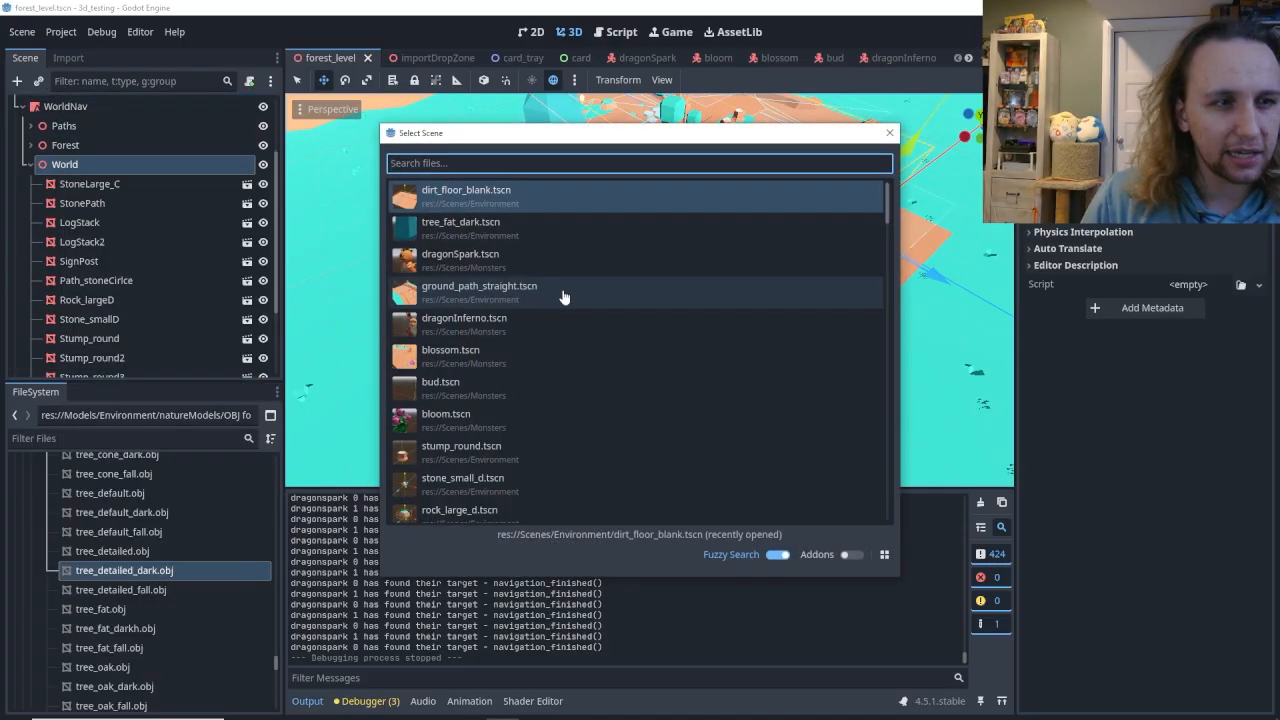
pyautogui.write('log')
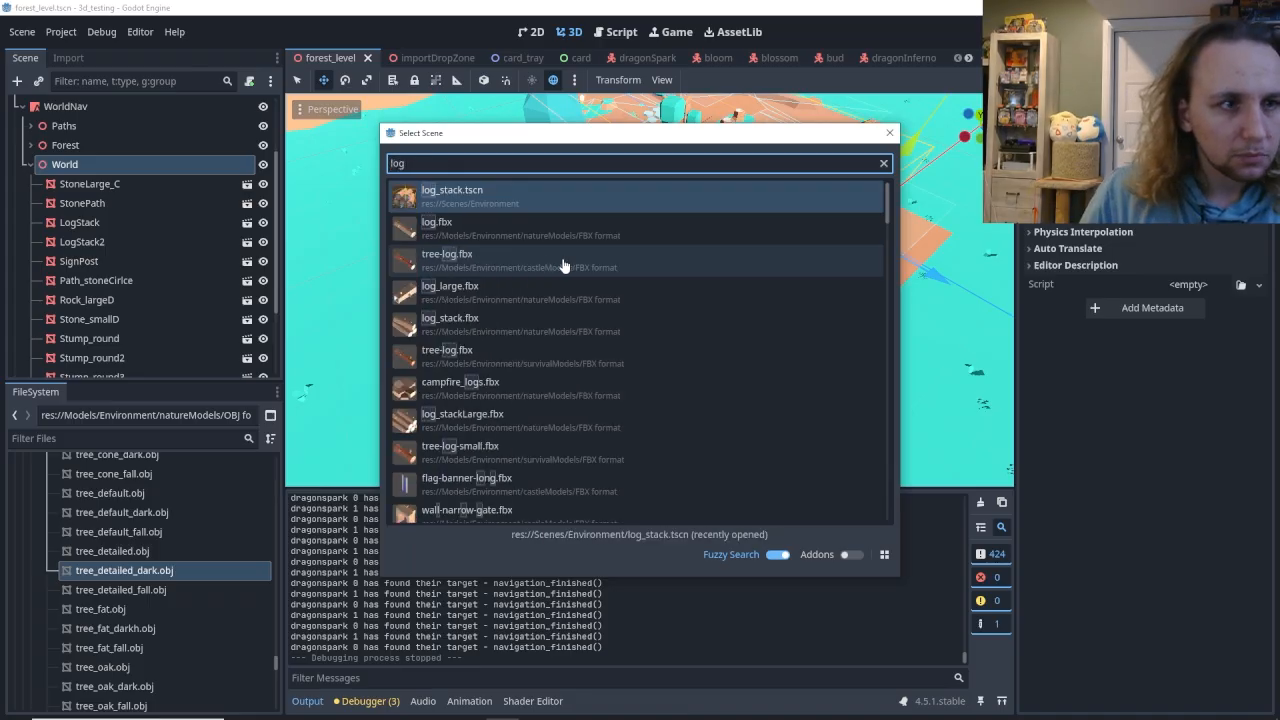
pyautogui.press('Return')
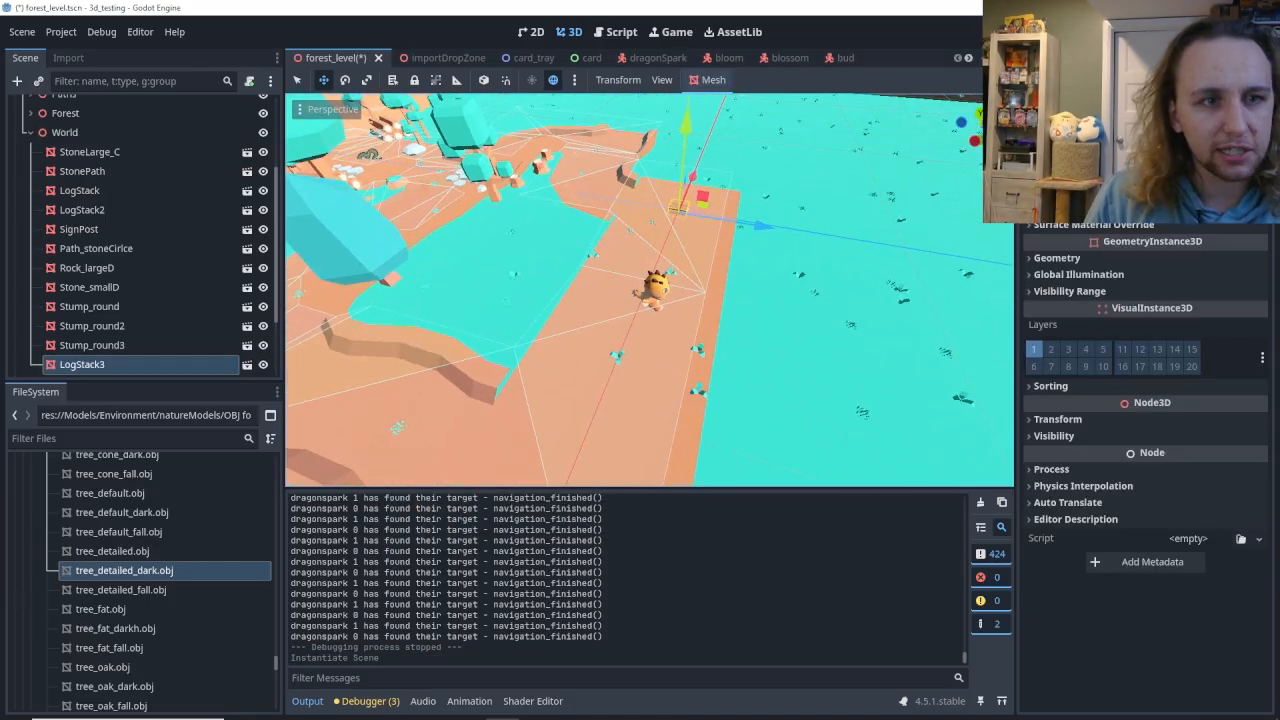
# Move LogStack3 along the X axis to about -8.09 m on the dirt floor and scale it uniformly to 3.03.
pyautogui.press('w')
pyautogui.moveTo(711, 366); pyautogui.dragTo(525, 364, button='right')
pyautogui.click(1057, 419)
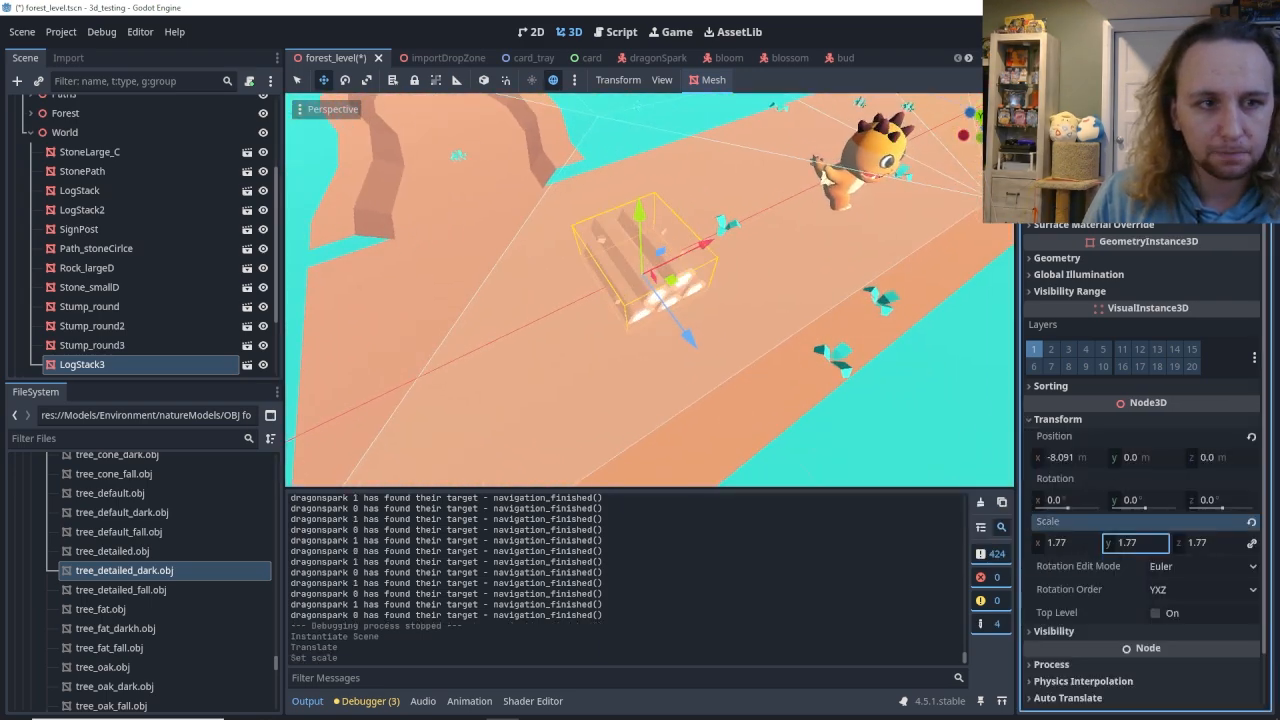
pyautogui.moveTo(1135, 543); pyautogui.dragTo(1165, 543)
pyautogui.press('s')
pyautogui.moveTo(600, 414); pyautogui.dragTo(836, 424, button='right')
pyautogui.press('a')
pyautogui.press('w')
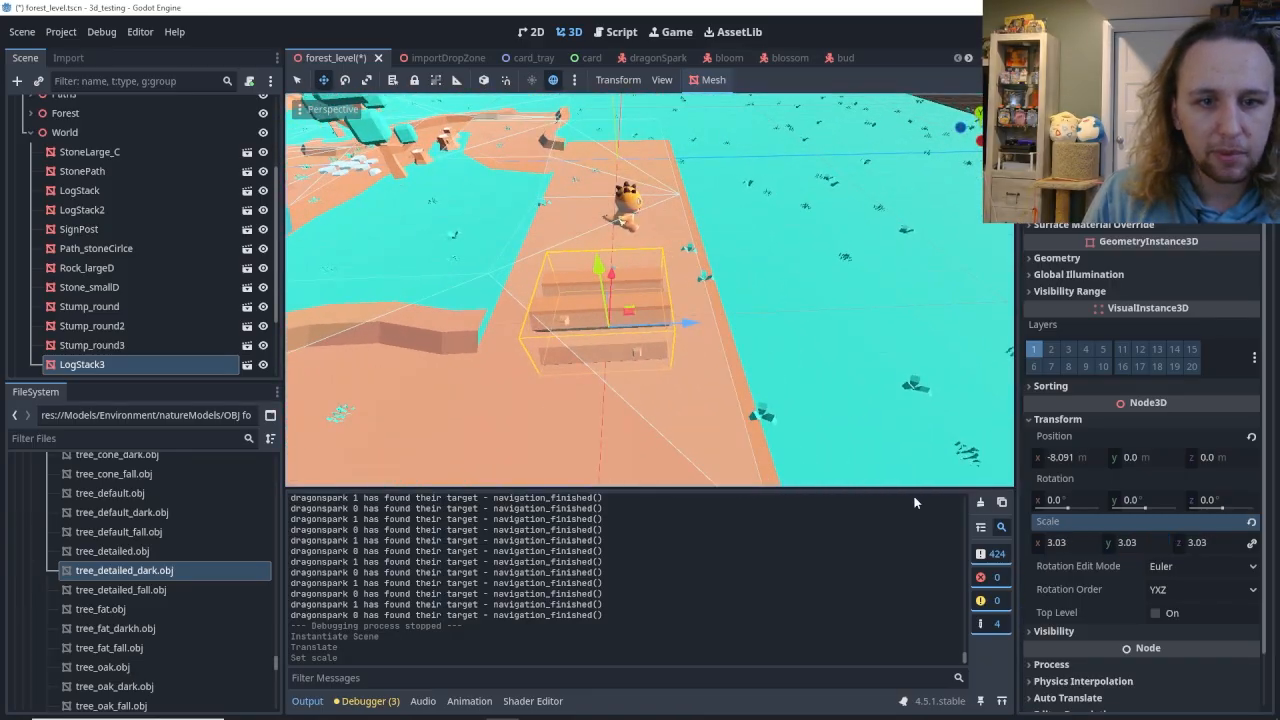
# Rotate LogStack3 to -23° about Y, shift it to about X -7.93 m and Z -1.75 m beside the path bump, and save.
pyautogui.moveTo(1120, 497); pyautogui.dragTo(1140, 497)
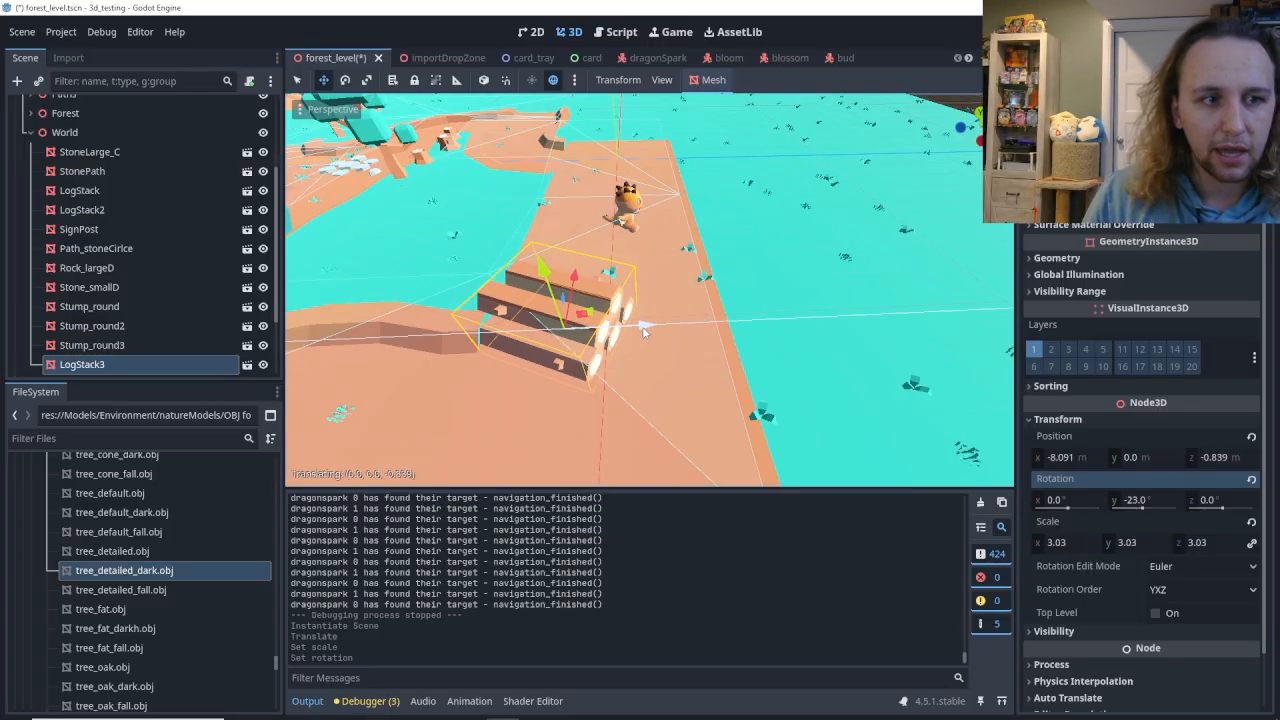
pyautogui.press('d')
pyautogui.moveTo(650, 300); pyautogui.dragTo(560, 400, button='right')
pyautogui.press('w')
pyautogui.press('s')
pyautogui.moveTo(703, 410); pyautogui.dragTo(686, 362)
pyautogui.moveTo(714, 265); pyautogui.dragTo(683, 342)
pyautogui.hotkey('ctrl', 's')
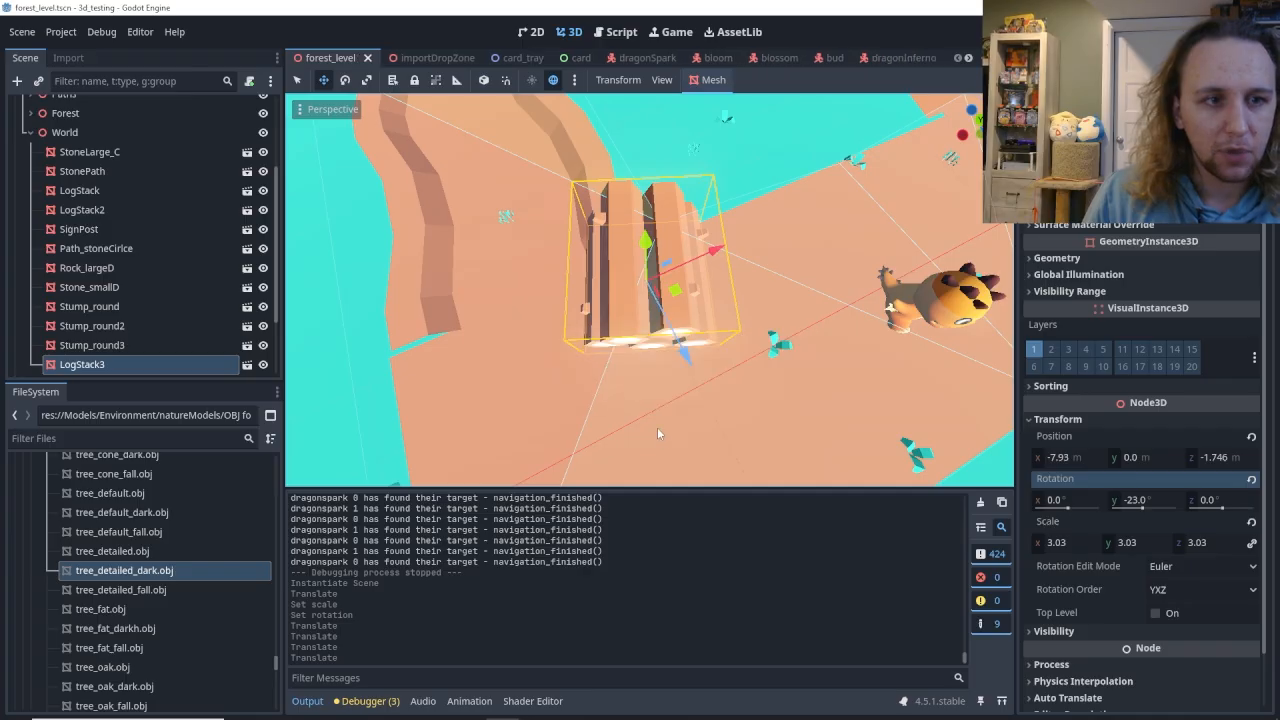
# Playtest the level with the new log stack and check WorldNav's Parsed Geometry Type setting.
pyautogui.press('F5')
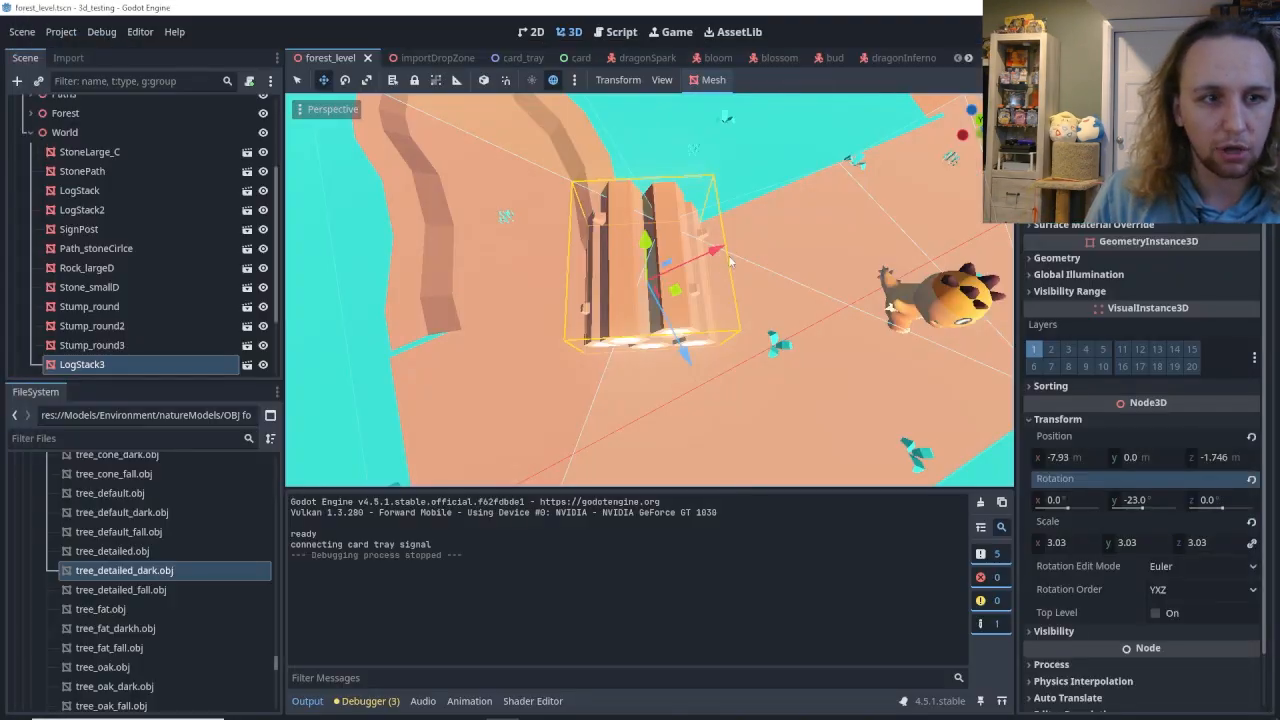
pyautogui.scroll(3, 137, 184)
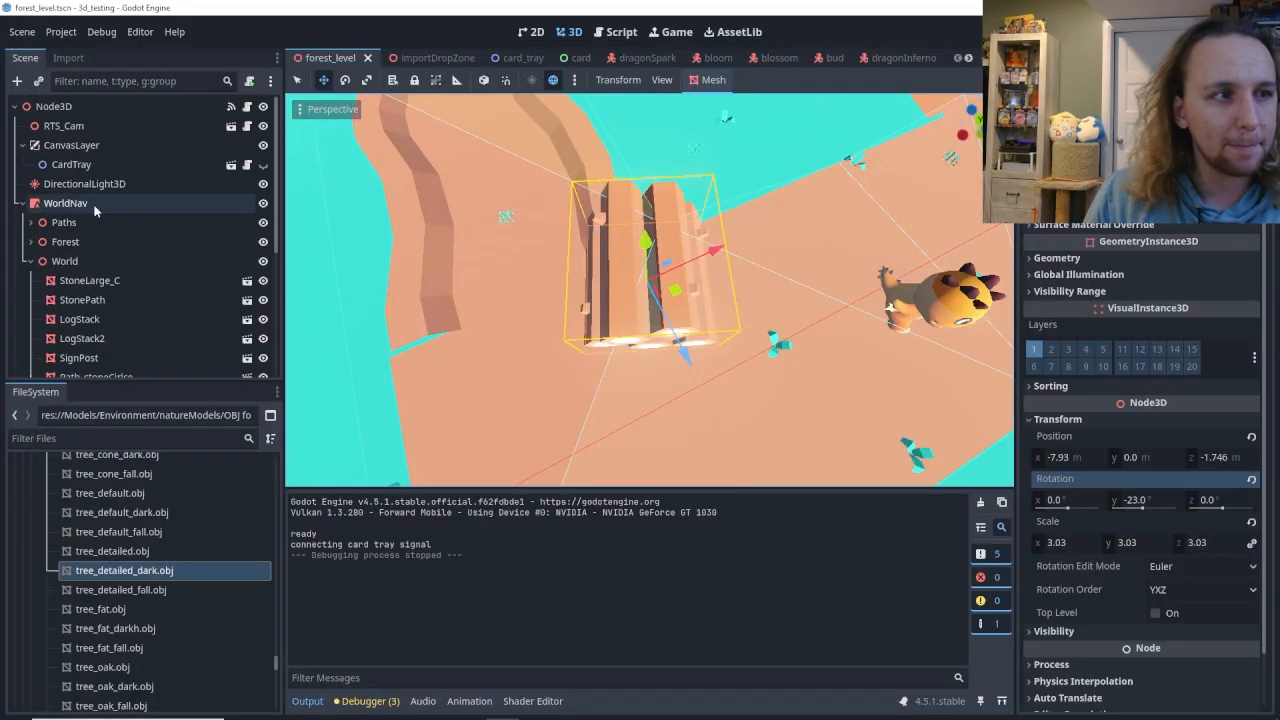
pyautogui.click(94, 204)
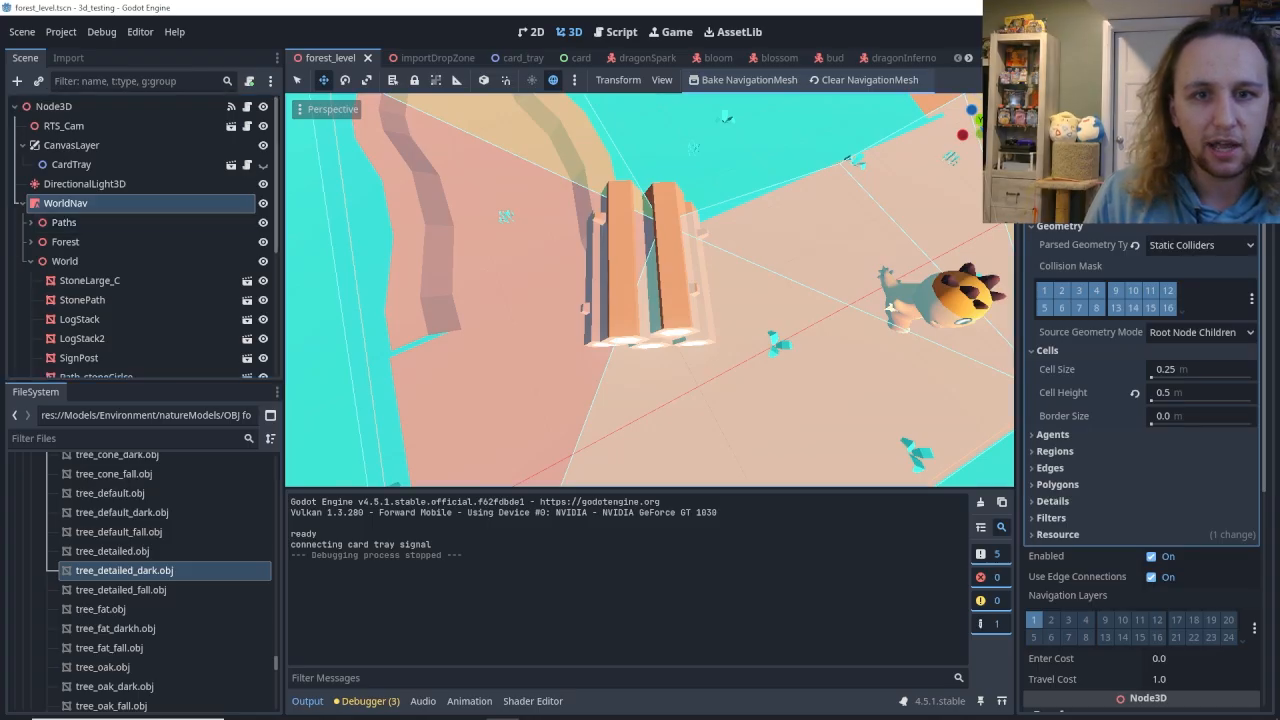
pyautogui.click(1203, 247)
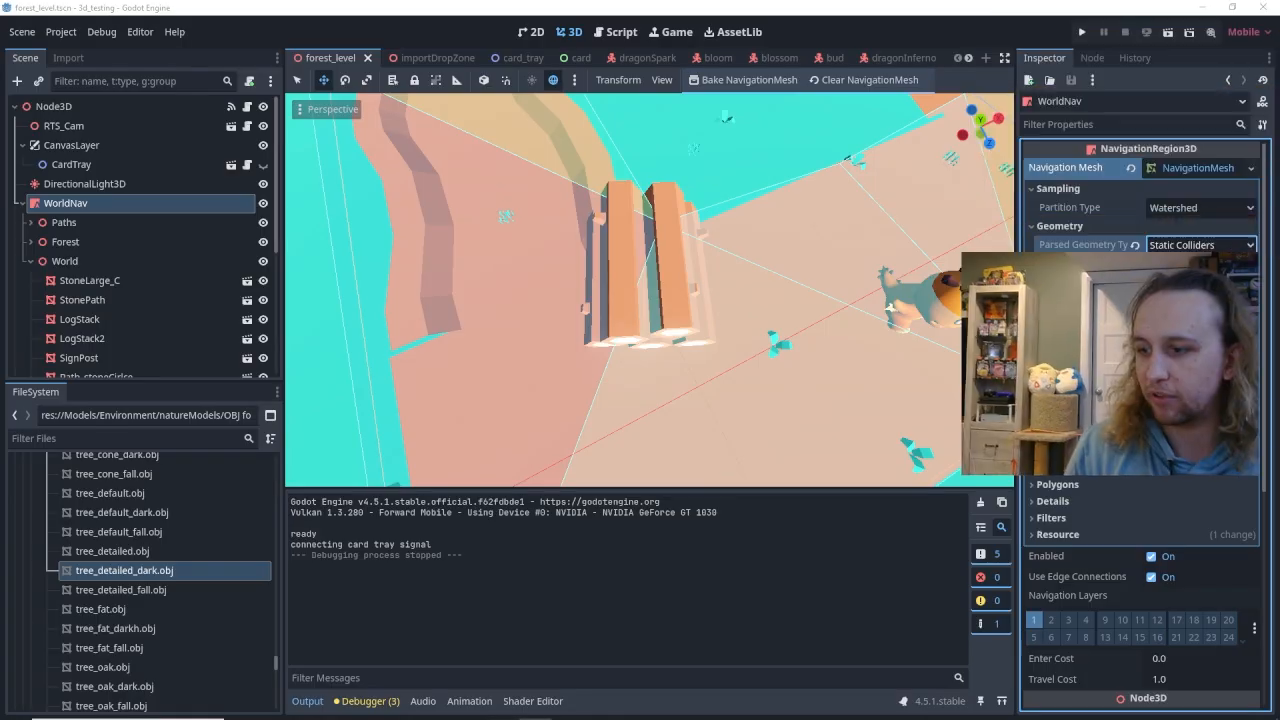
pyautogui.click(82, 184)
pyautogui.click(70, 205)
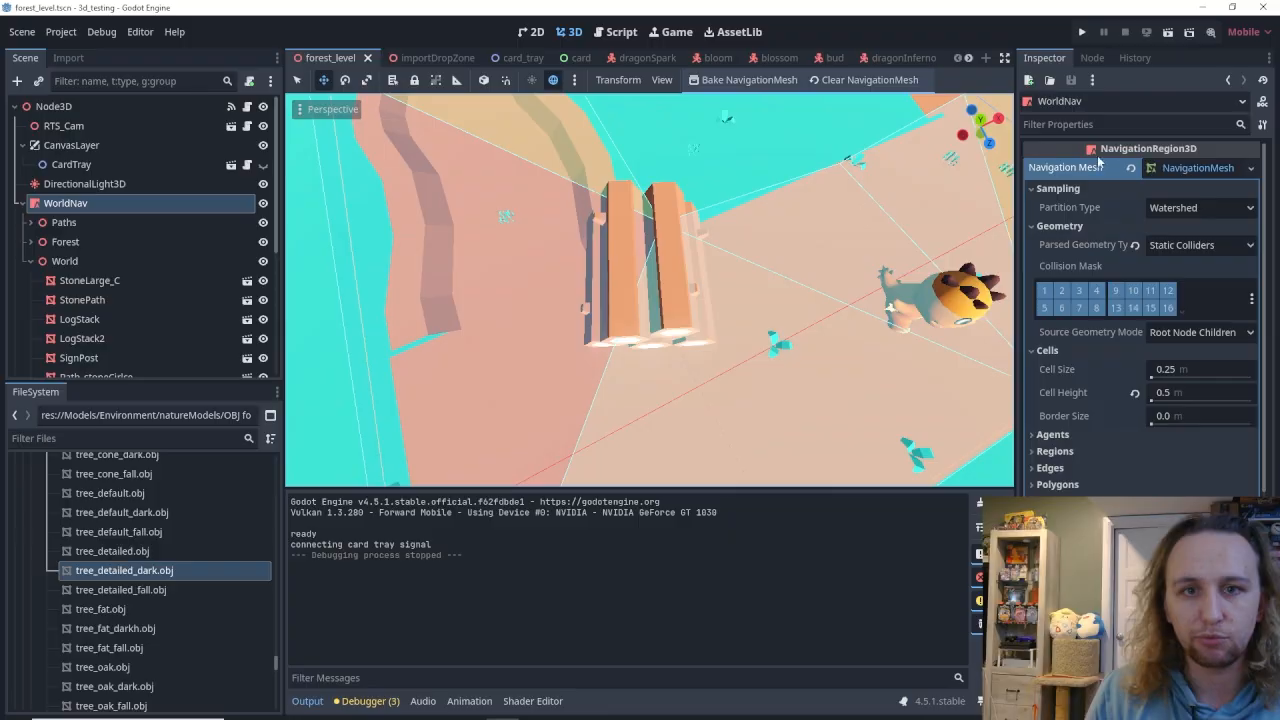
pyautogui.click(1200, 245)
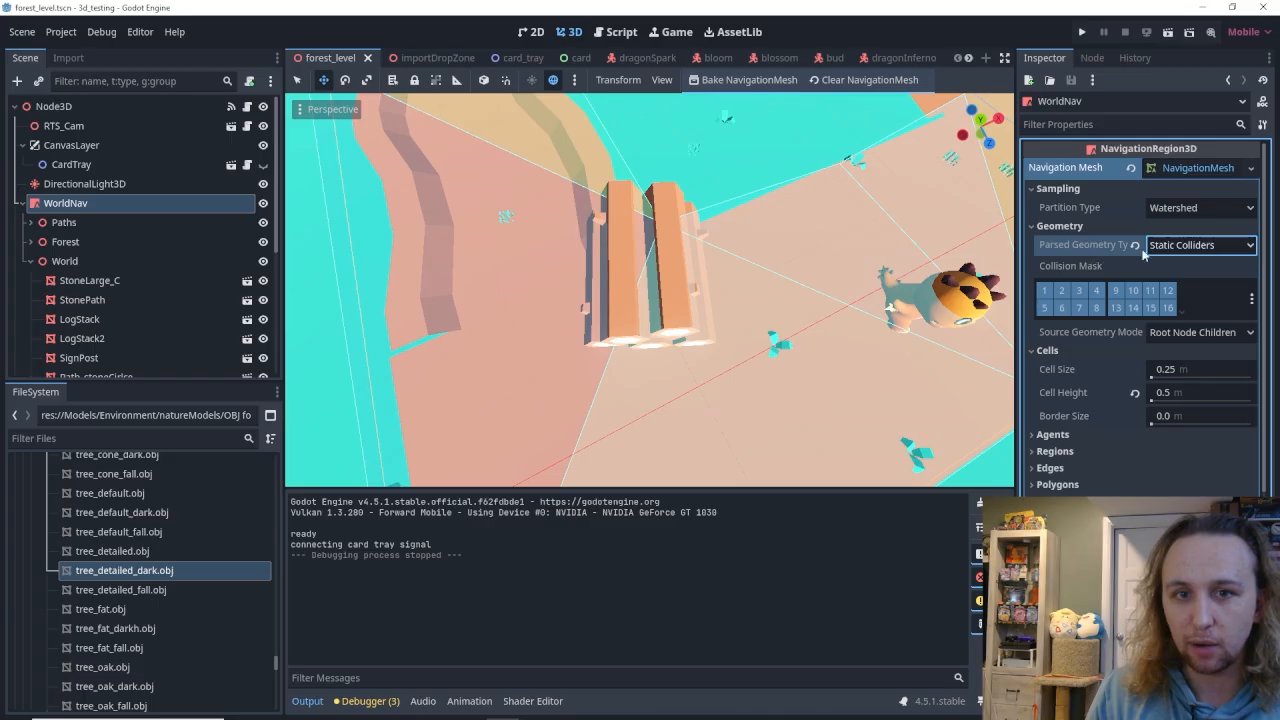
# Clear WorldNav's navigation mesh and save the forest_level scene.
pyautogui.moveTo(741, 262); pyautogui.dragTo(811, 121, button='right')
pyautogui.press('s')
pyautogui.press('w')
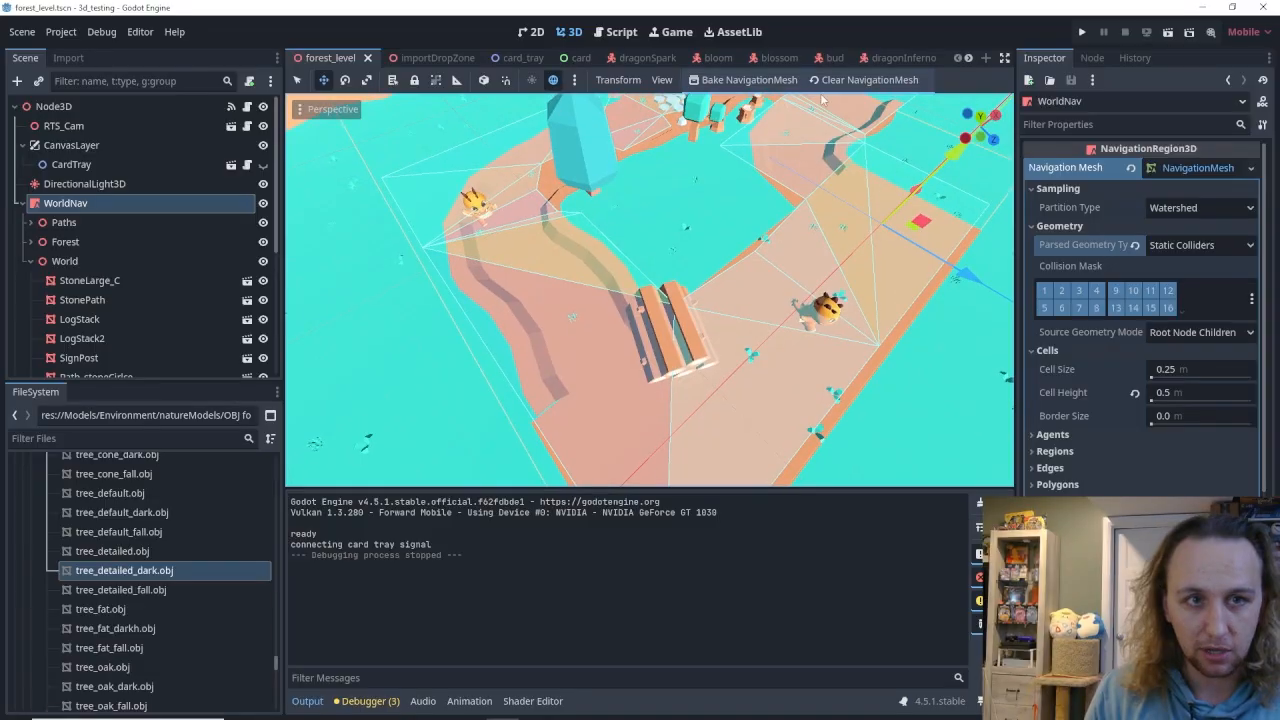
pyautogui.click(831, 81)
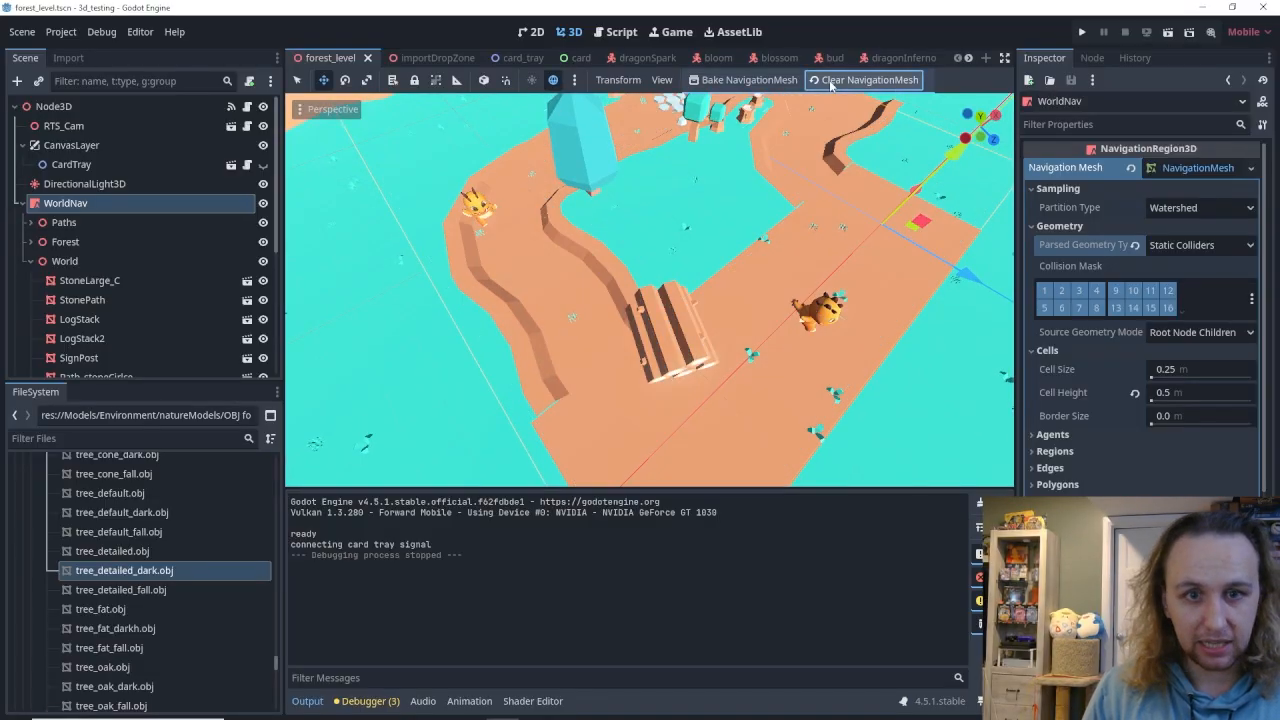
pyautogui.hotkey('ctrl', 's')
# Playtest the level without a baked navigation mesh and close the game window.
pyautogui.moveTo(741, 206); pyautogui.dragTo(754, 182, button='right')
pyautogui.click(1083, 33)
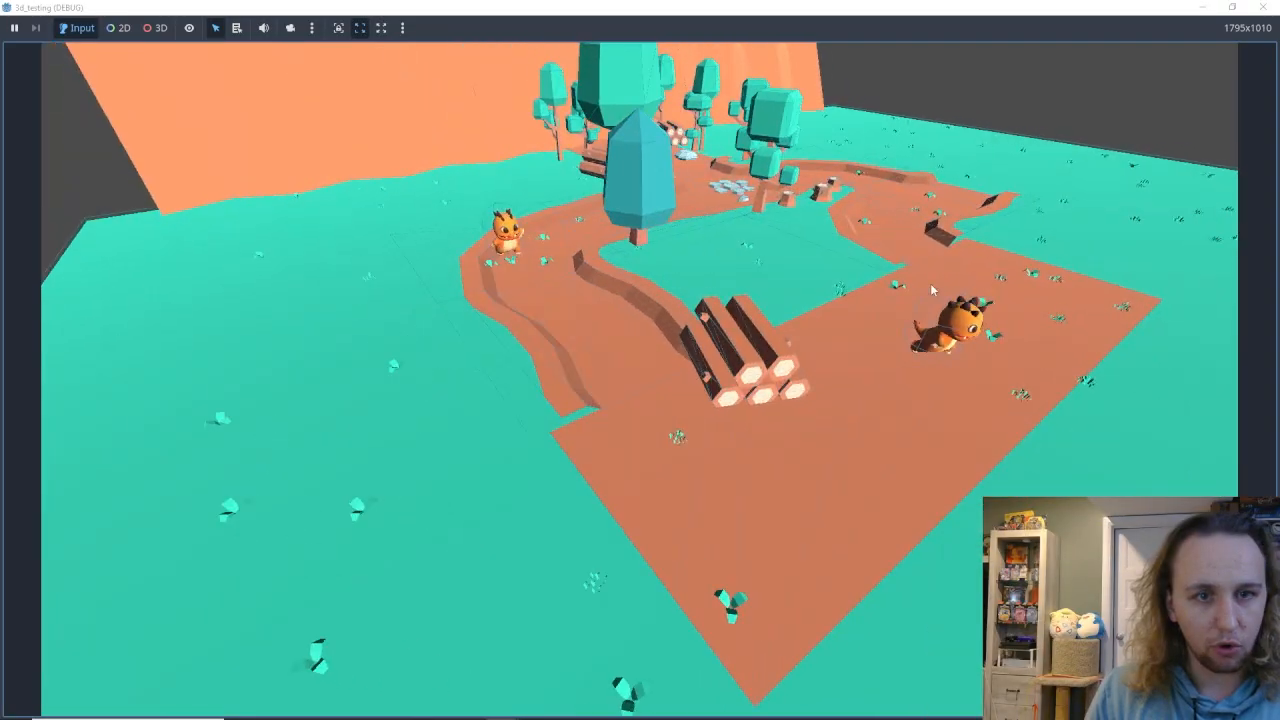
pyautogui.click(1263, 7)
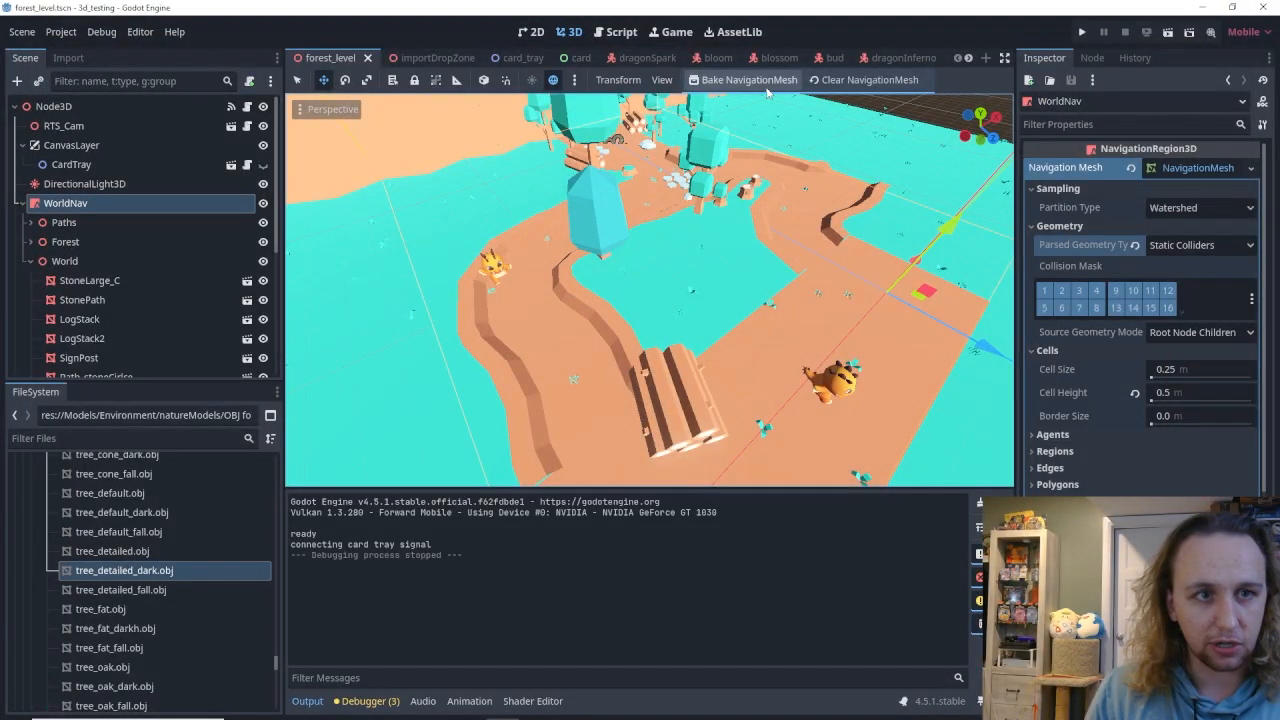
# Bake WorldNav's navigation mesh again with the log stack as an obstacle and playtest the level.
pyautogui.click(766, 84)
pyautogui.moveTo(697, 314); pyautogui.dragTo(590, 367, button='middle')
pyautogui.press('w')
pyautogui.moveTo(590, 367); pyautogui.dragTo(688, 330, button='right')
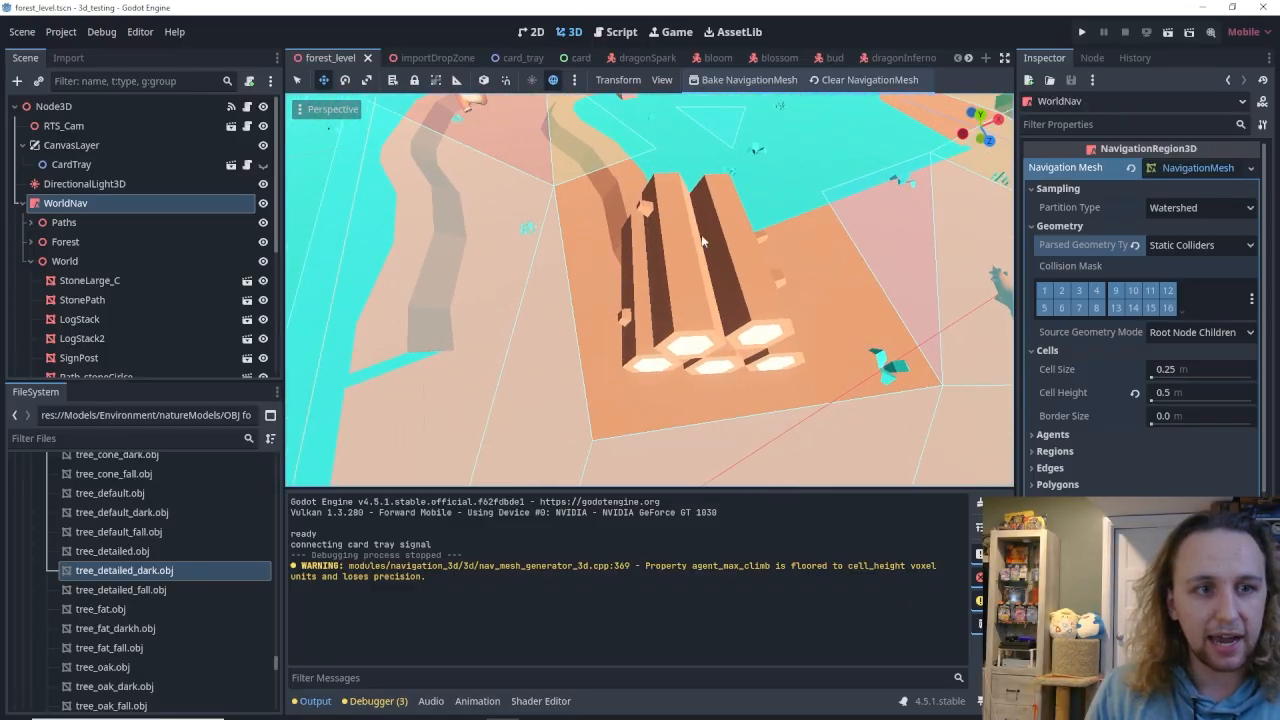
pyautogui.press('s')
pyautogui.moveTo(688, 330); pyautogui.dragTo(912, 122, button='right')
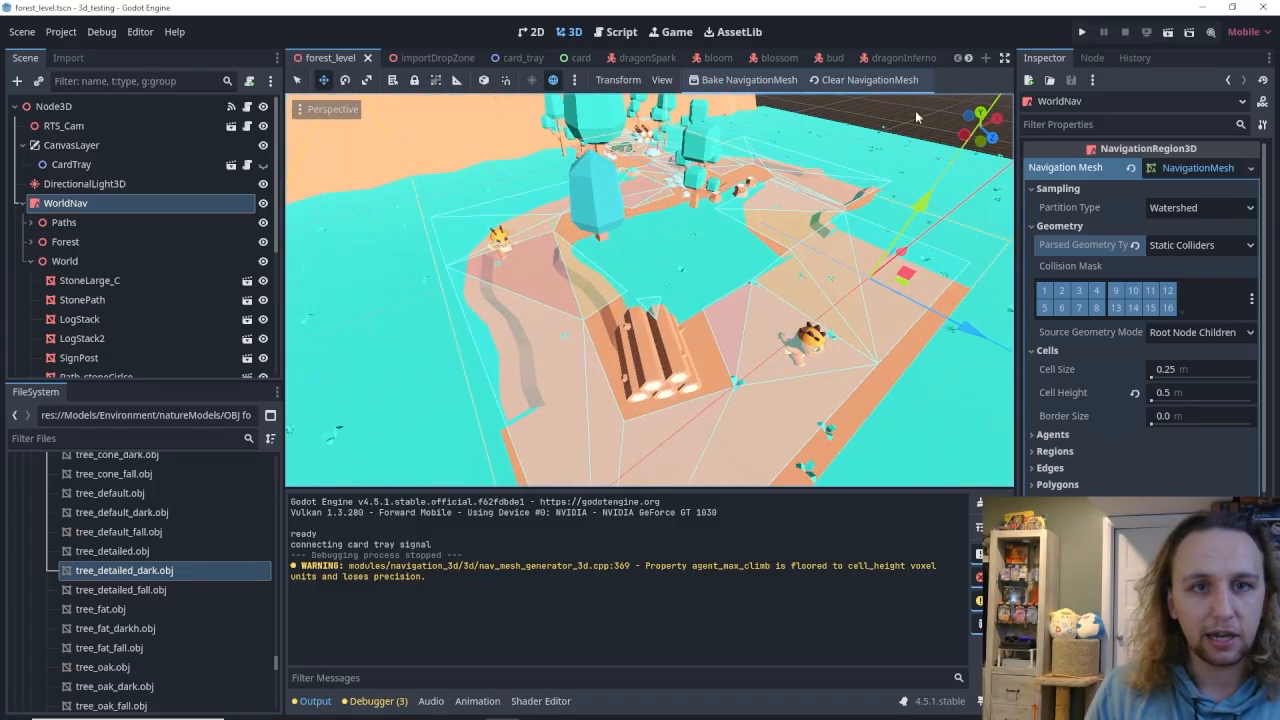
pyautogui.click(1083, 33)
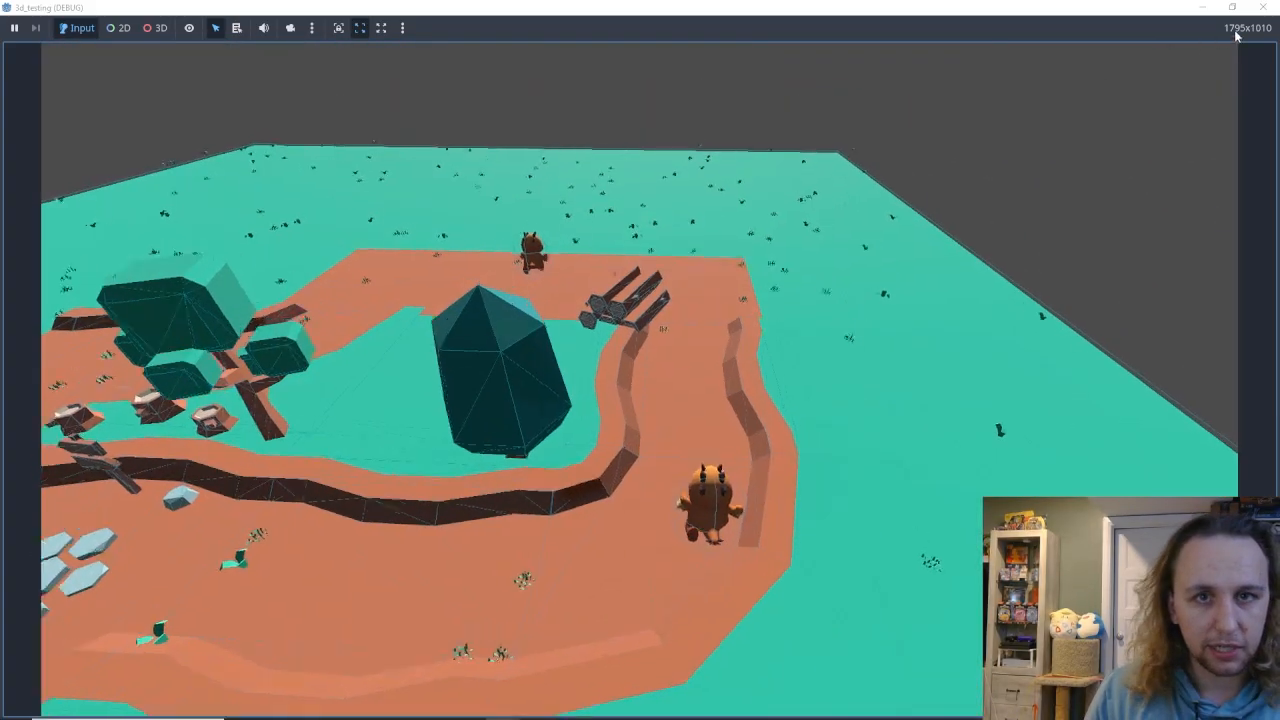
# Close the running game, save the forest_level scene, and playtest the level again with the baked navigation mesh.
pyautogui.click(1263, 8)
pyautogui.hotkey('ctrl', 's')
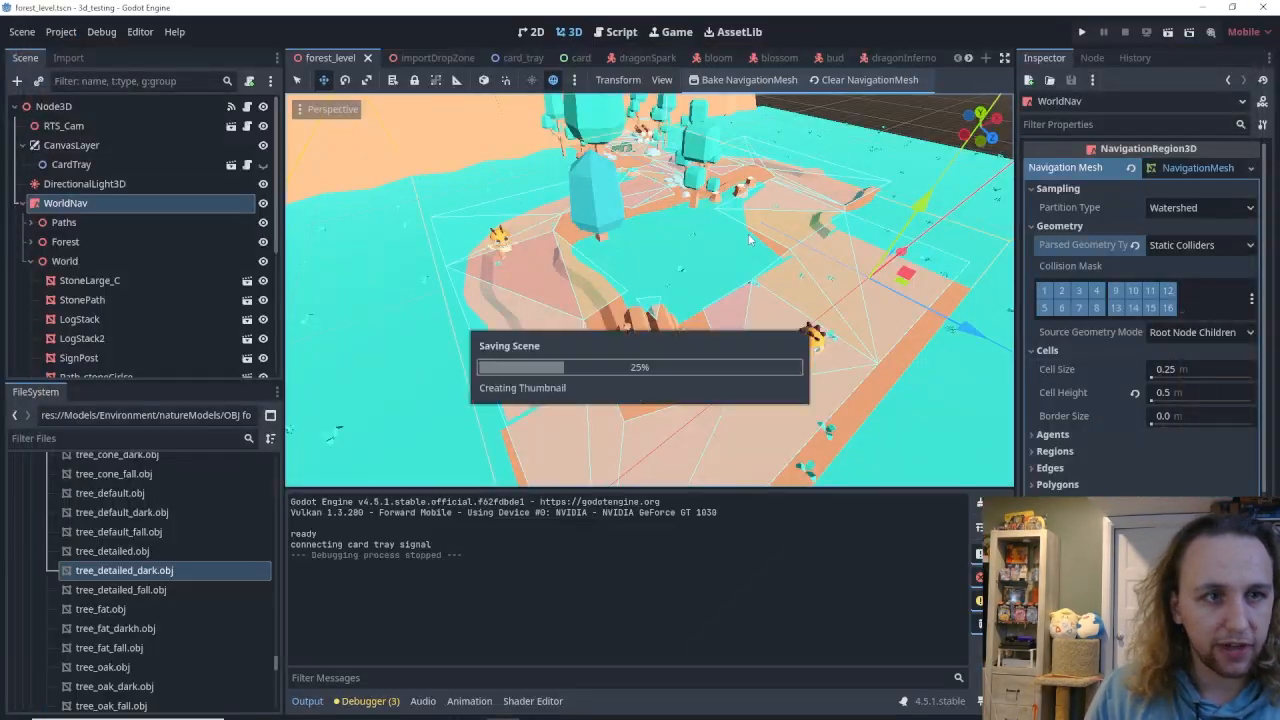
pyautogui.click(1081, 32)
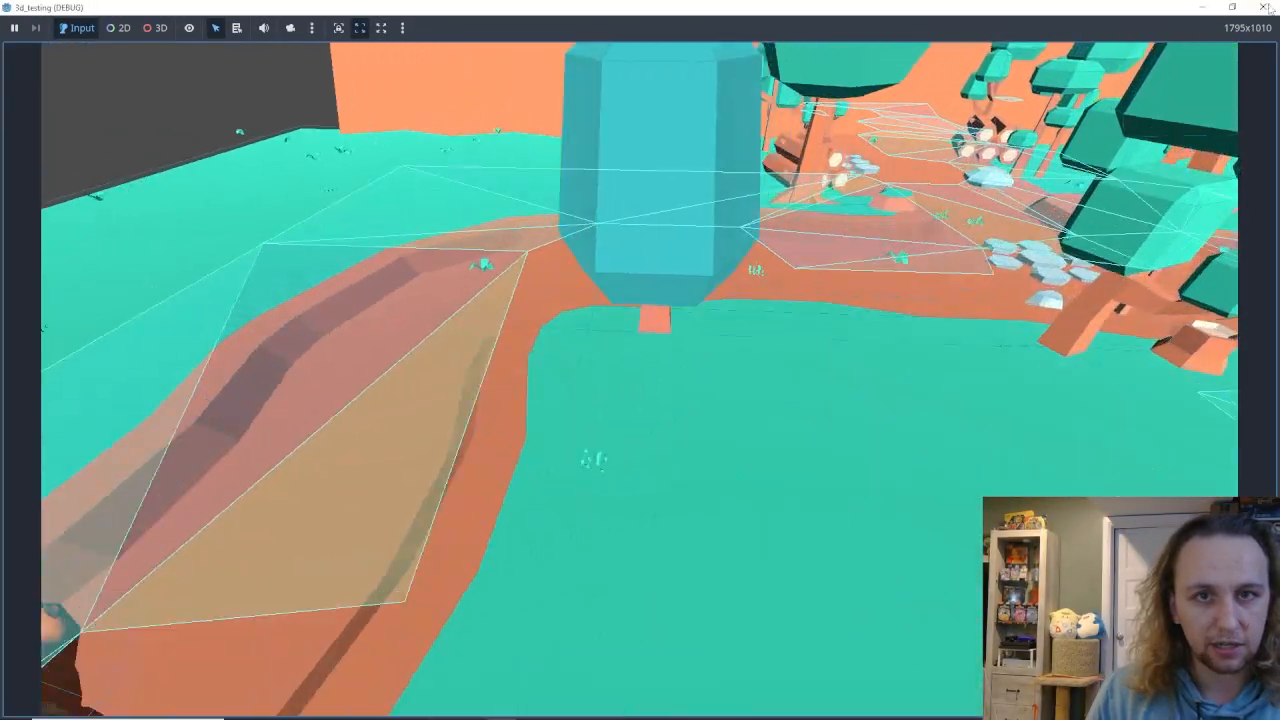
pyautogui.click(1265, 7)
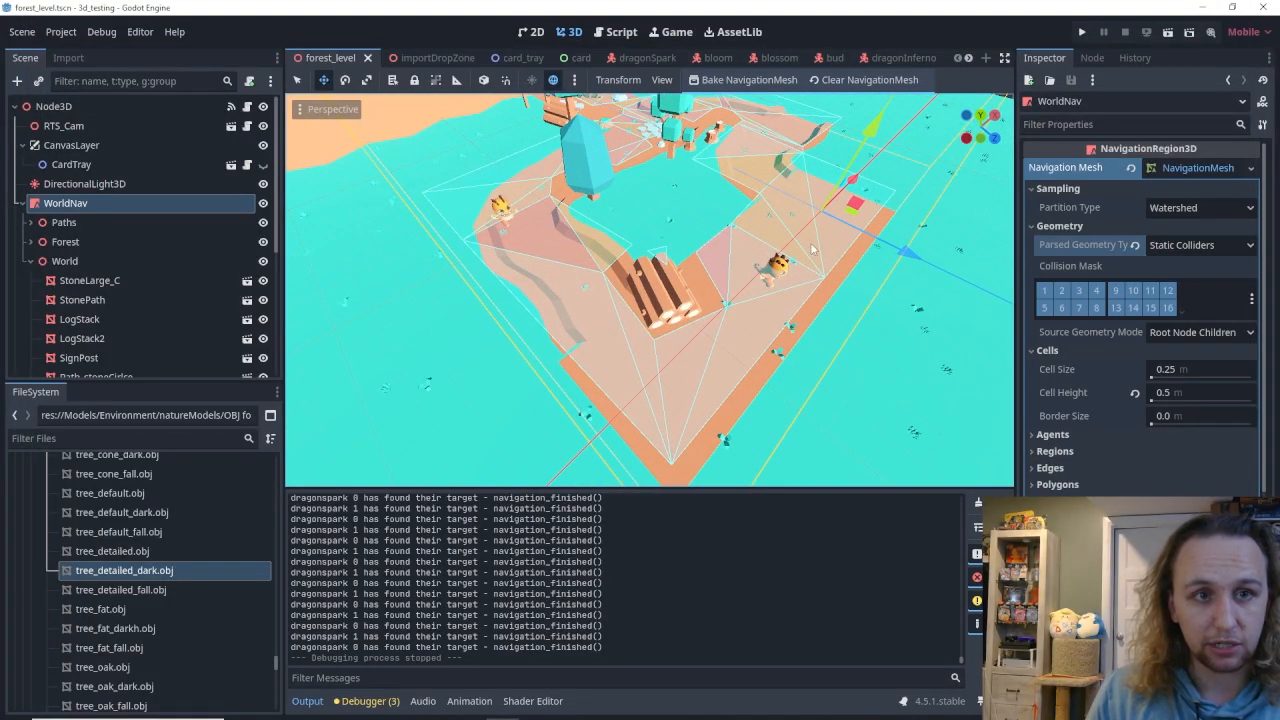
# Review WorldNav's Parsed Geometry Type options, keep Static Colliders, and save the scene.
pyautogui.click(1232, 250)
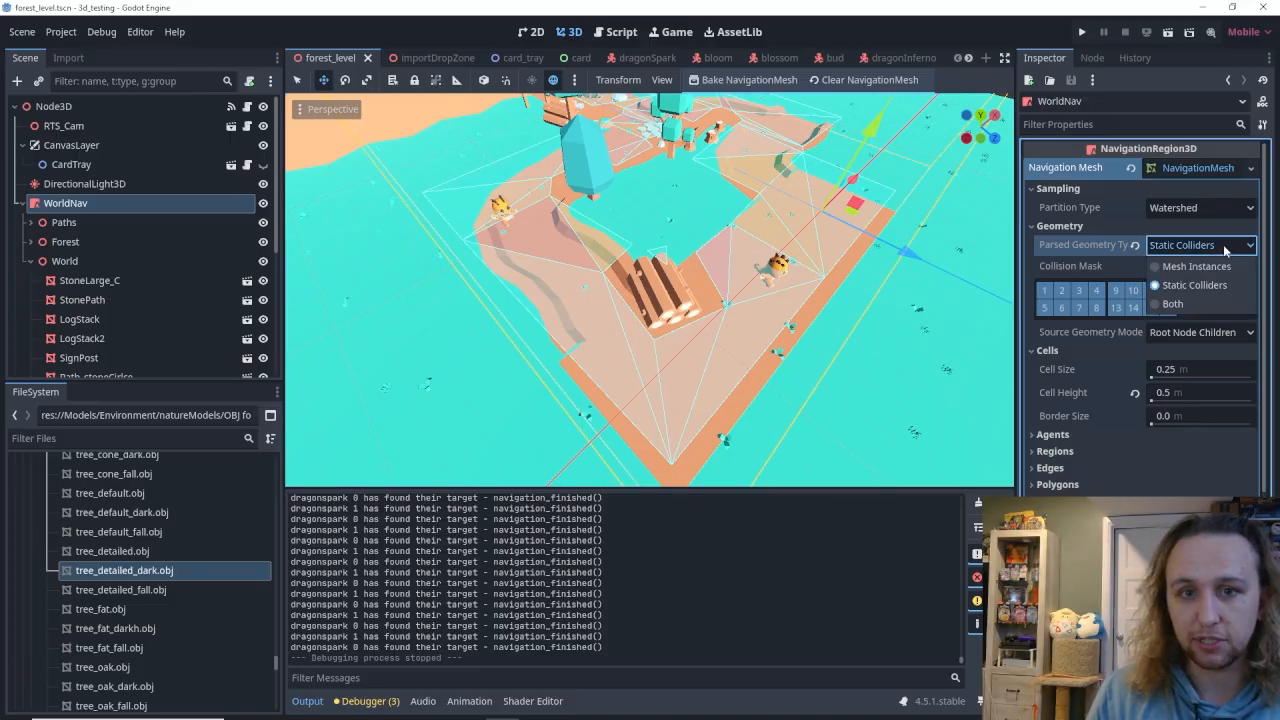
pyautogui.click(1226, 250)
pyautogui.hotkey('ctrl', 's')
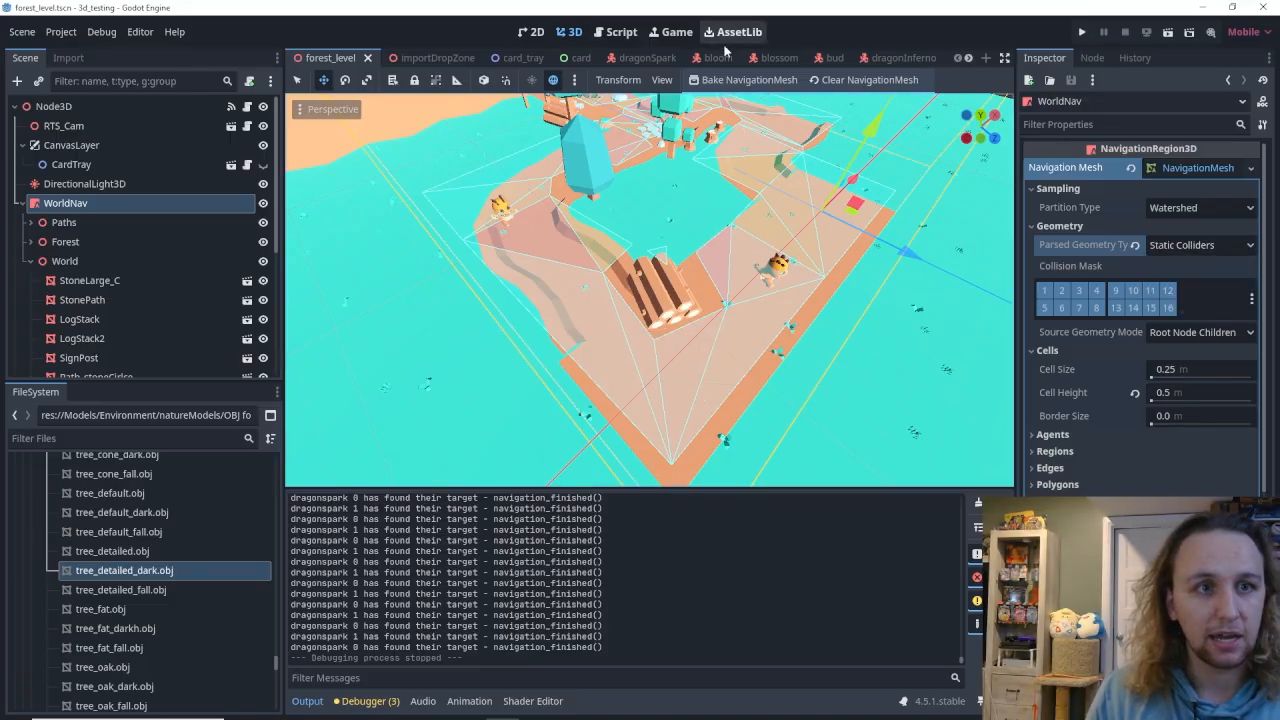
# Open the dragonSpark scene and select its root node to view the monster_logic properties.
pyautogui.click(642, 57)
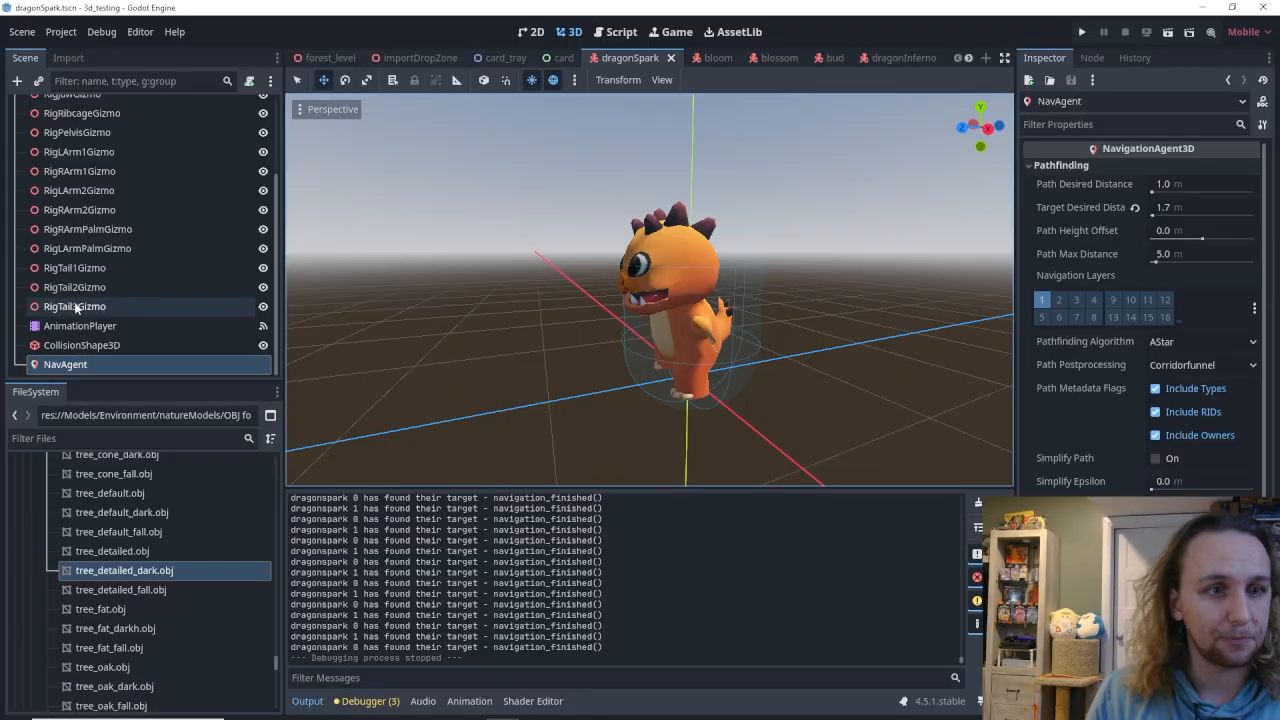
pyautogui.scroll(3, 76, 308)
pyautogui.click(140, 106)
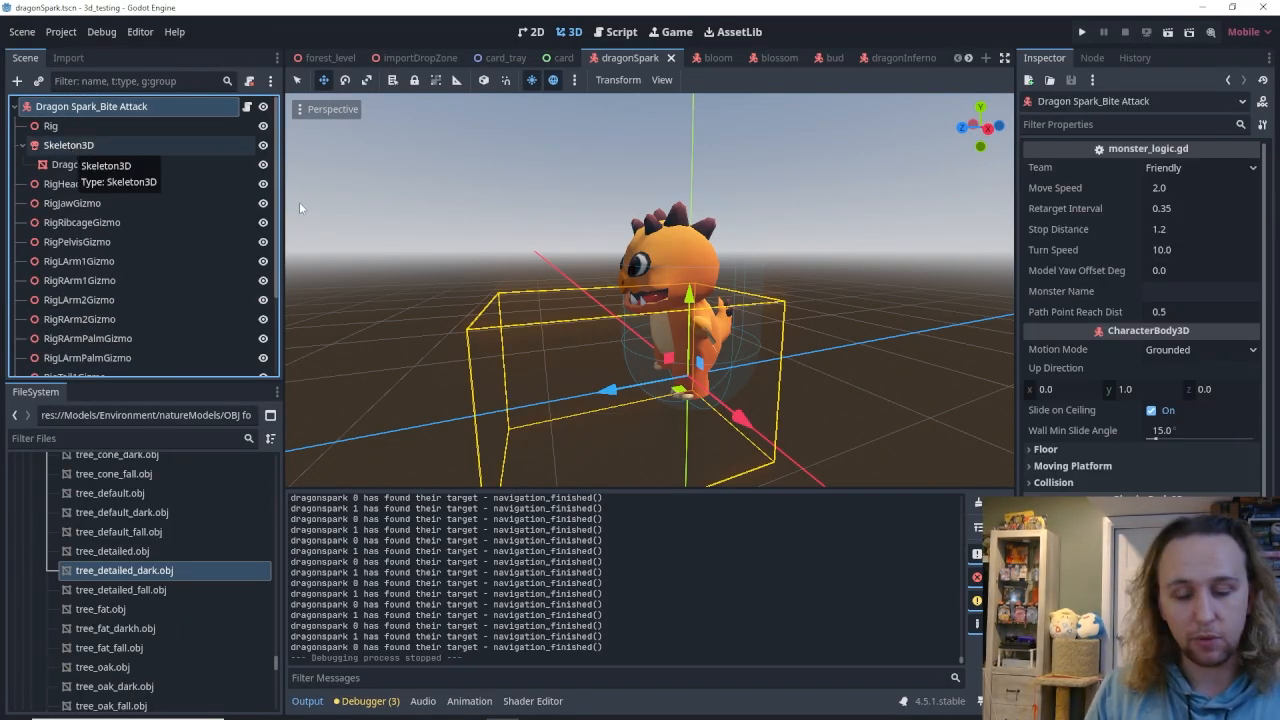
# Switch to the Kenney page in the browser, open the asset list and filter it to 3D assets.
pyautogui.moveTo(302, 708)
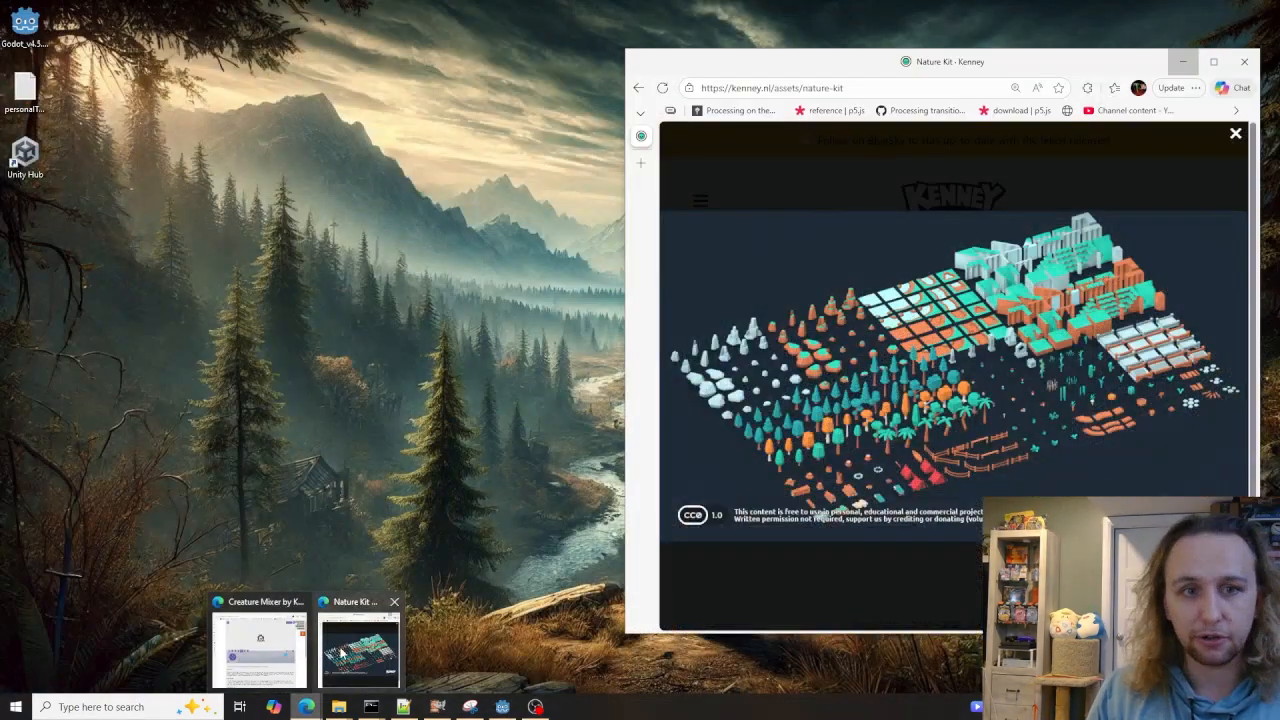
pyautogui.click(358, 650)
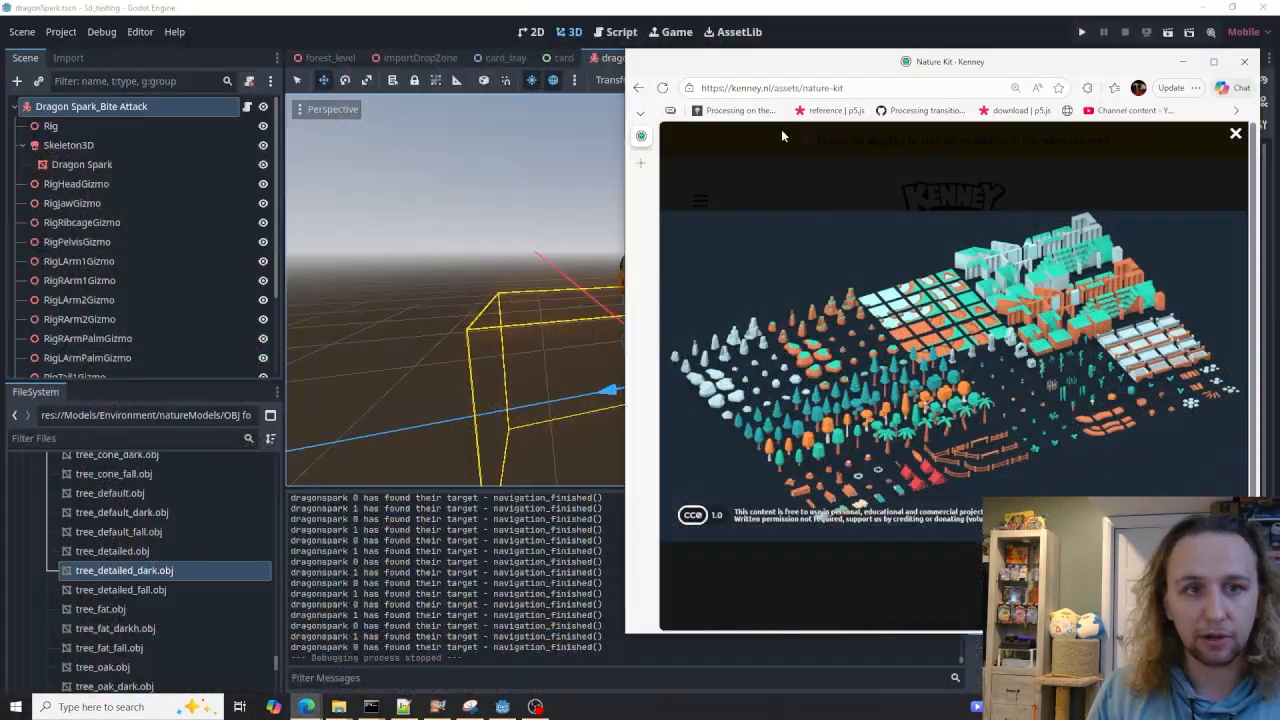
pyautogui.moveTo(783, 61); pyautogui.dragTo(405, 15)
pyautogui.click(441, 135)
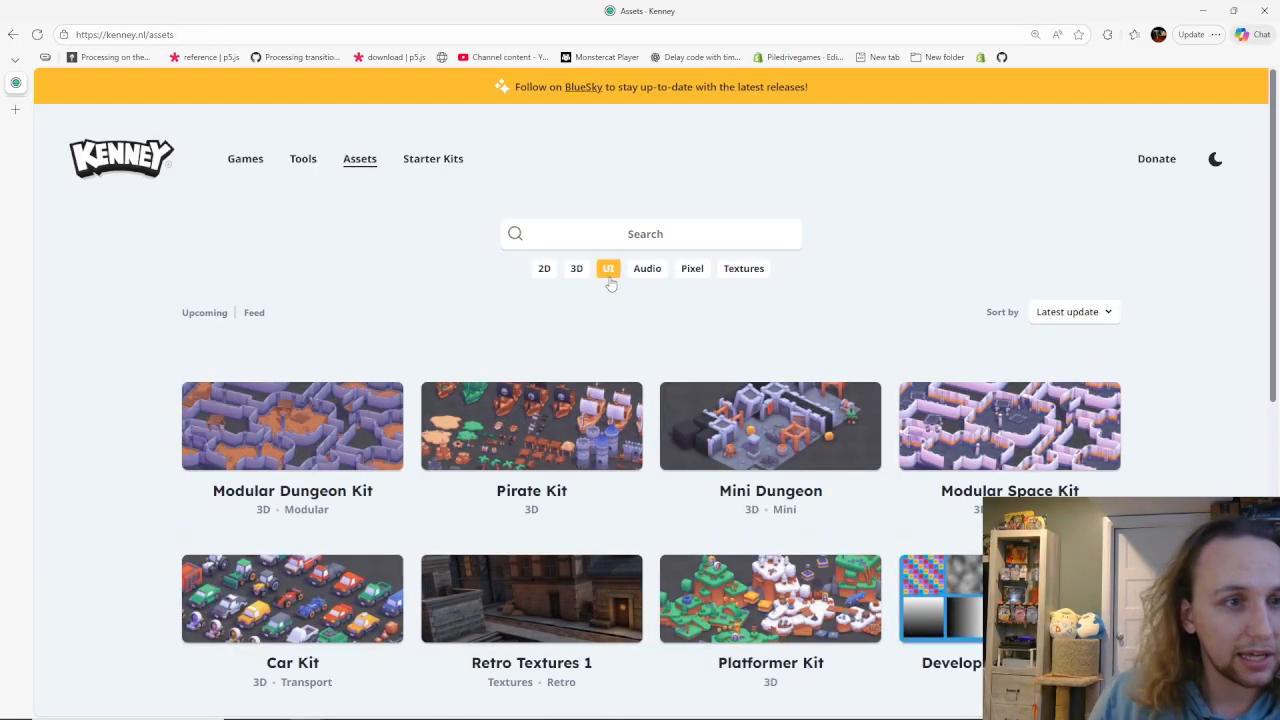
pyautogui.click(564, 276)
# Browse the first two pages of 3D kits and open the Mini Characters 1 asset page.
pyautogui.scroll(-2, 583, 320)
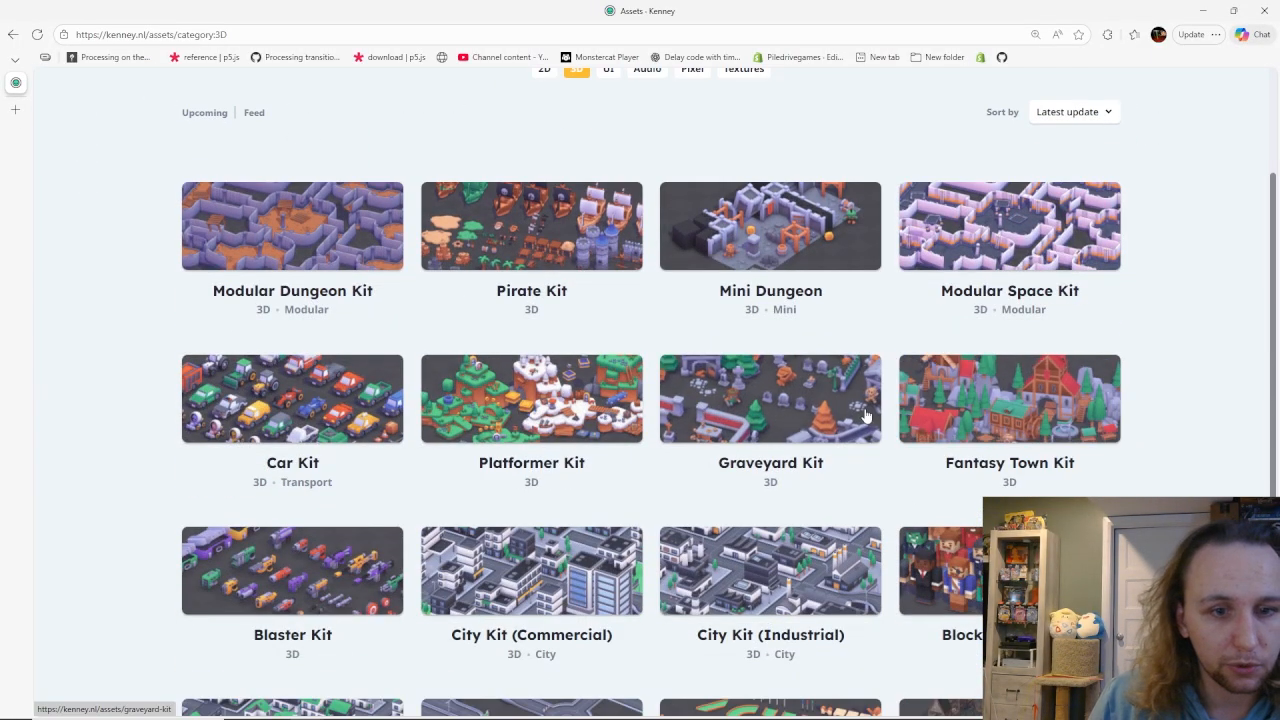
pyautogui.scroll(-2, 700, 420)
pyautogui.scroll(-1, 532, 462)
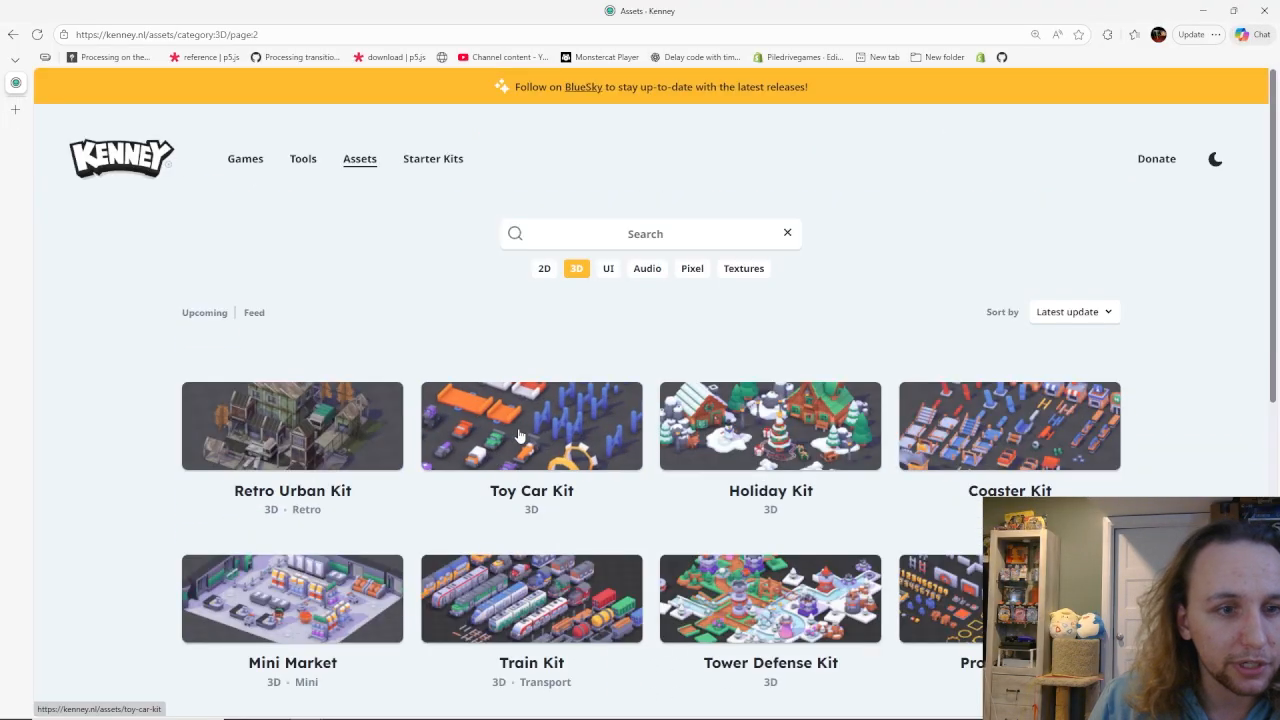
pyautogui.scroll(-2, 520, 435)
pyautogui.scroll(-1, 580, 445)
pyautogui.click(588, 446)
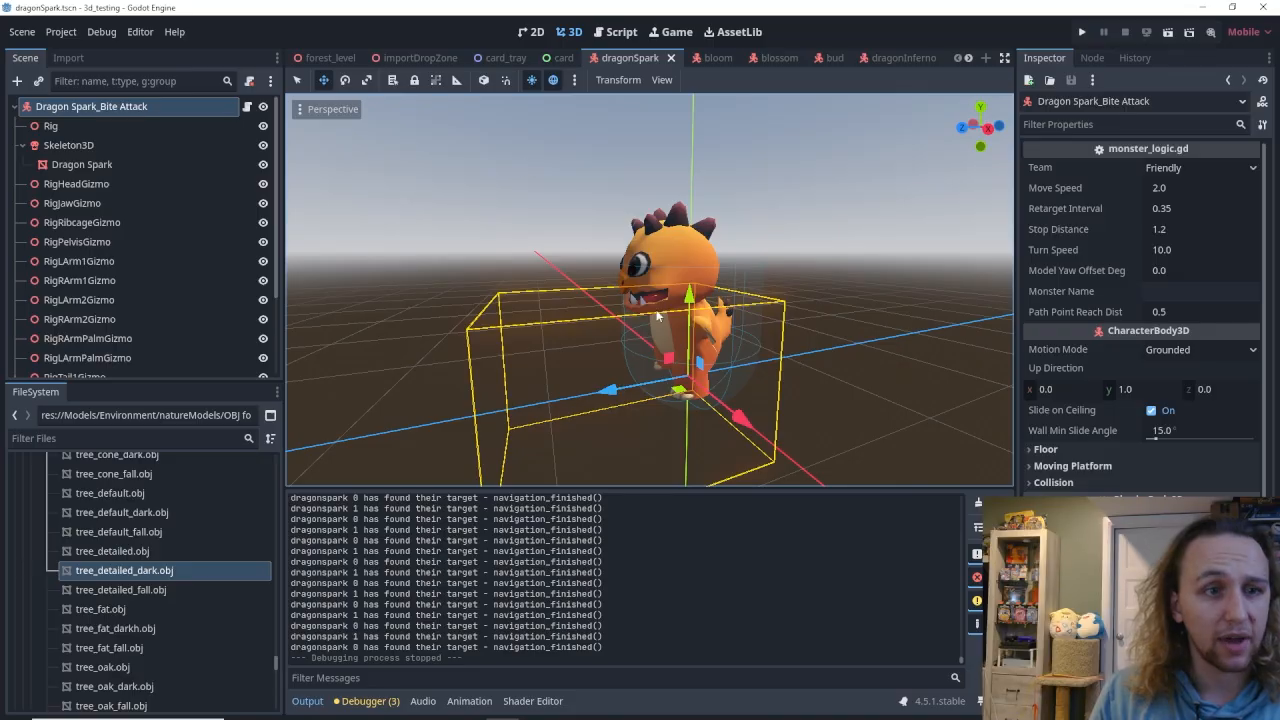
# Return to Godot, search the project resources for "char" and open character-male-b.fbx from blenderTesting as a new inherited scene.
pyautogui.moveTo(503, 234)
pyautogui.mouseDown(button='right')
pyautogui.moveTo(525, 256)
pyautogui.moveTo(517, 246)
pyautogui.mouseUp(button='right')
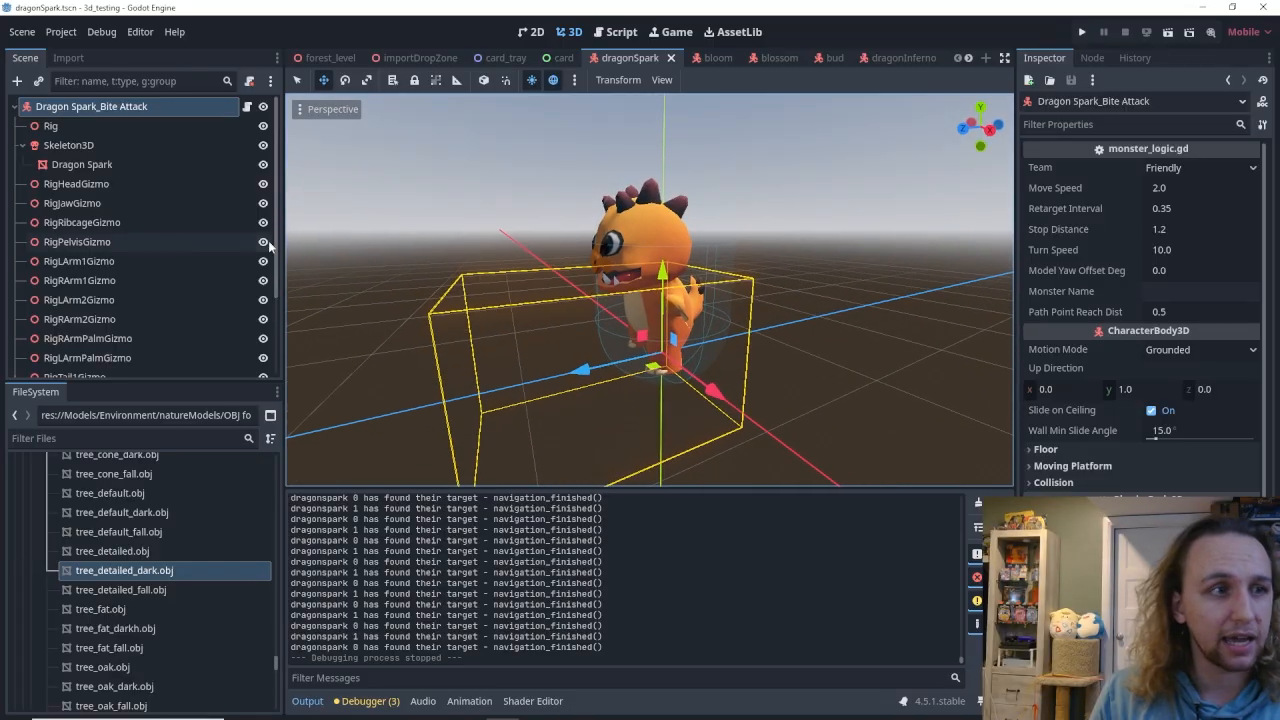
pyautogui.scroll(-3, 100, 235)
pyautogui.scroll(3, 100, 235)
pyautogui.scroll(10, 100, 527)
pyautogui.scroll(5, 100, 527)
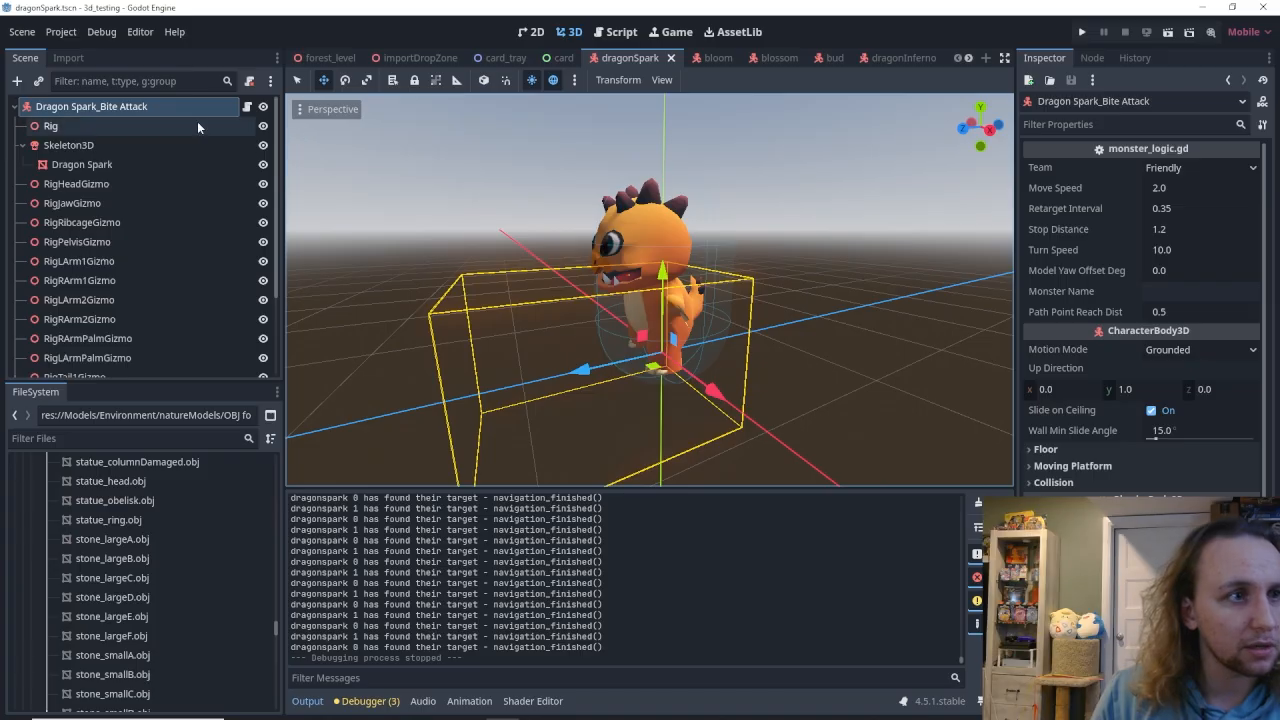
pyautogui.hotkey('shift', 'alt', 'o')
pyautogui.write('char')
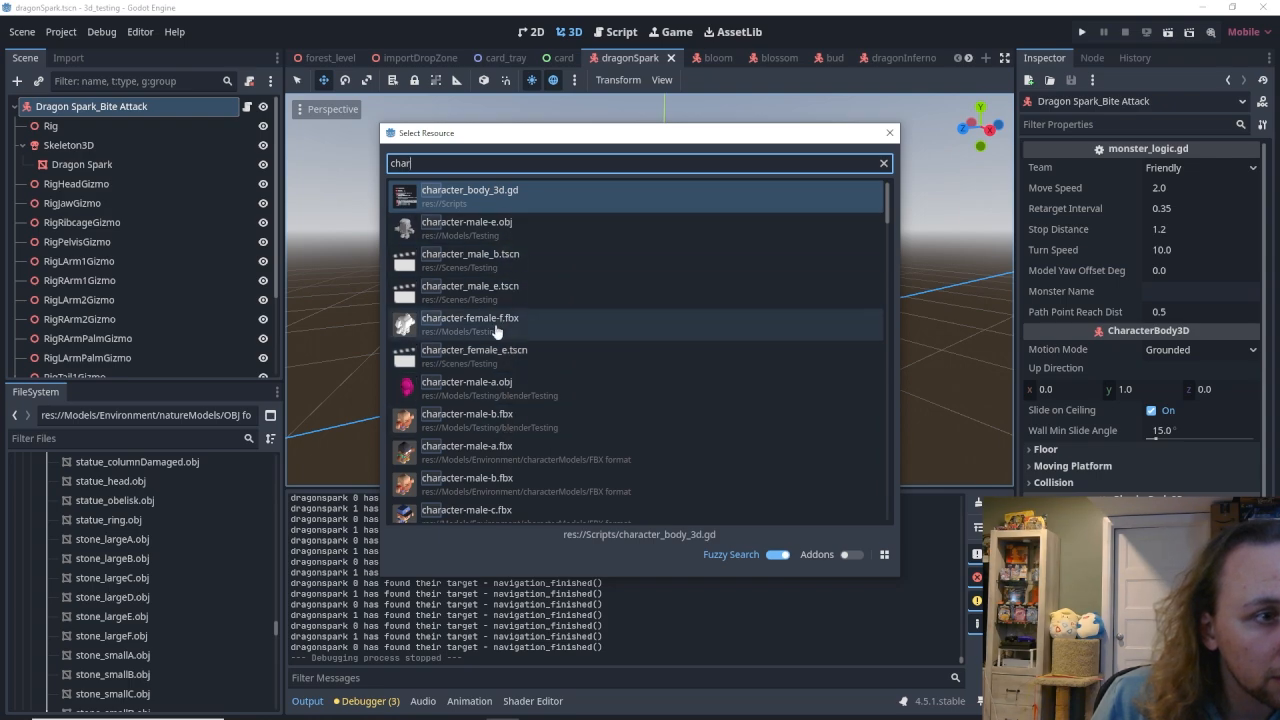
pyautogui.scroll(-2, 495, 390)
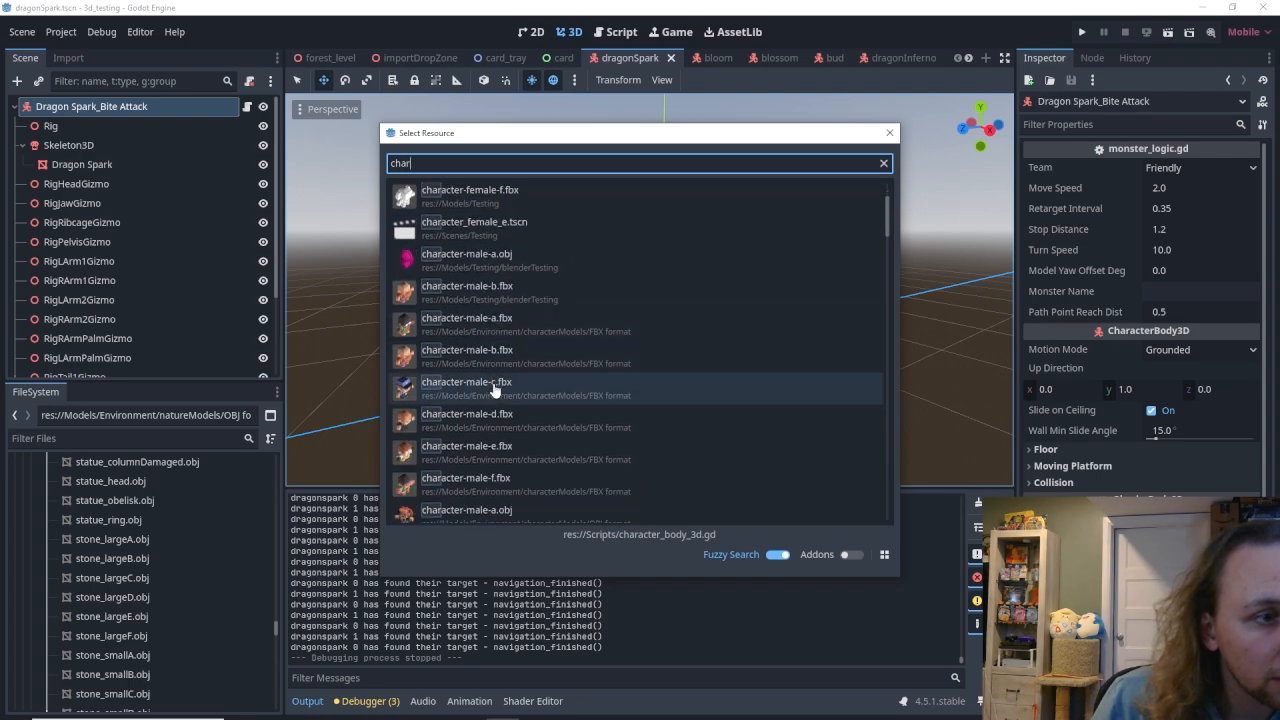
pyautogui.doubleClick(490, 290)
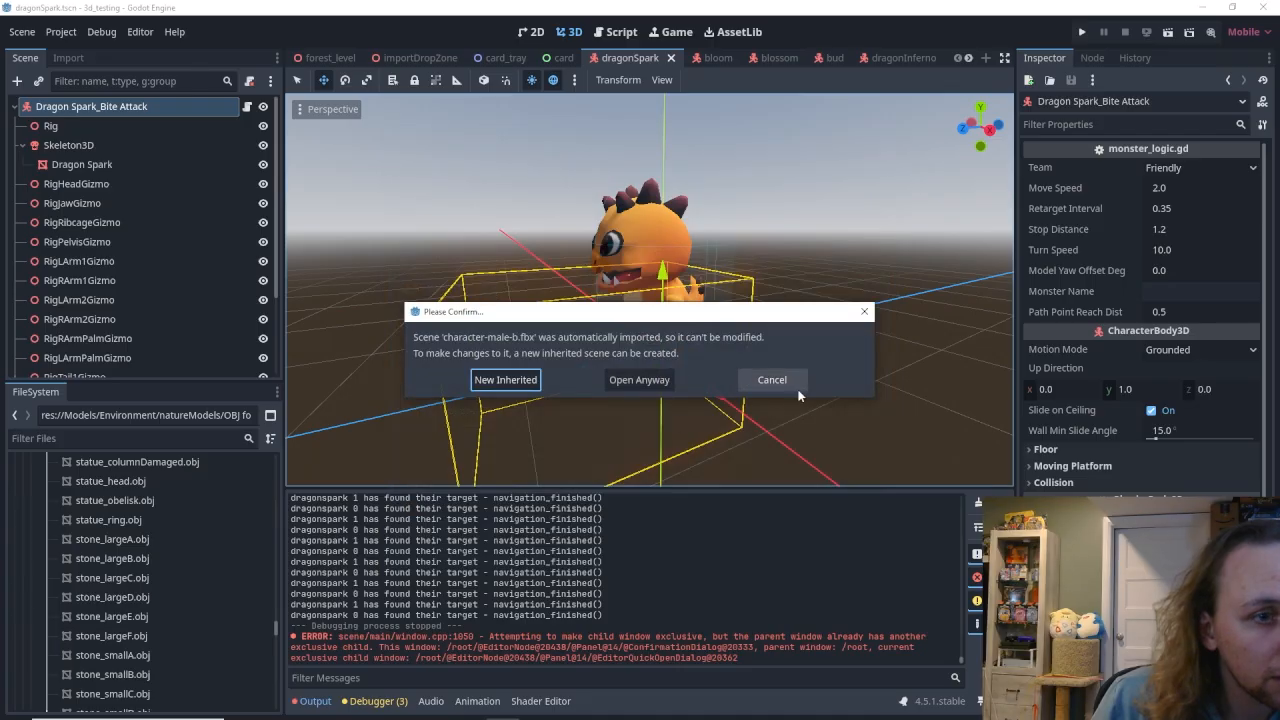
pyautogui.click(482, 382)
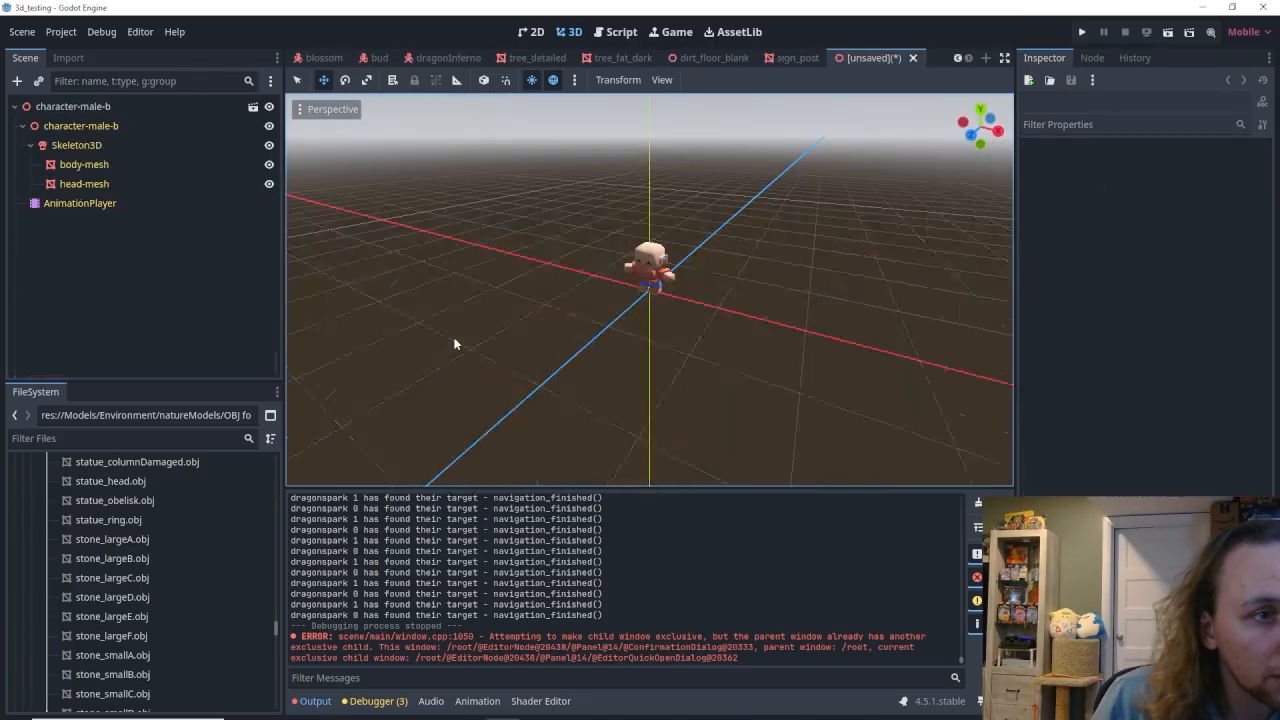
# Select the character's AnimationPlayer, show the sit animation and view the model up close.
pyautogui.click(113, 205)
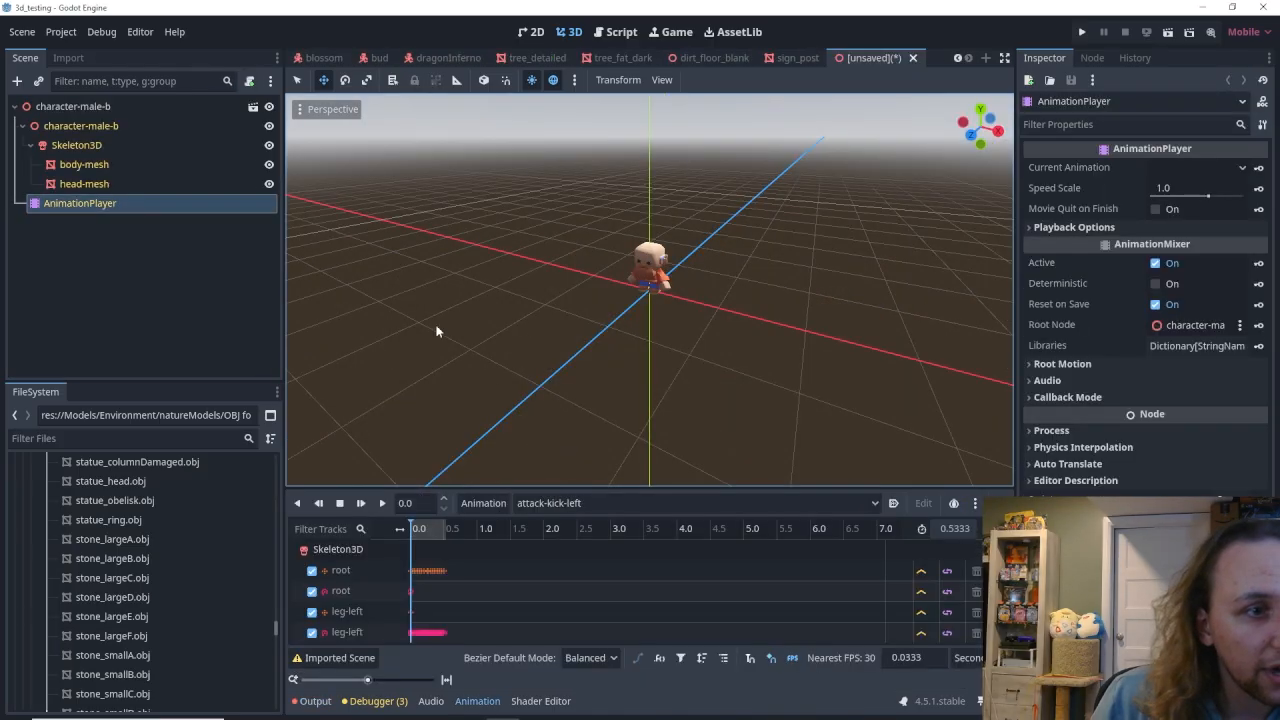
pyautogui.click(512, 508)
pyautogui.click(563, 520)
pyautogui.press('w')
pyautogui.moveTo(633, 452); pyautogui.dragTo(633, 452, button='right')
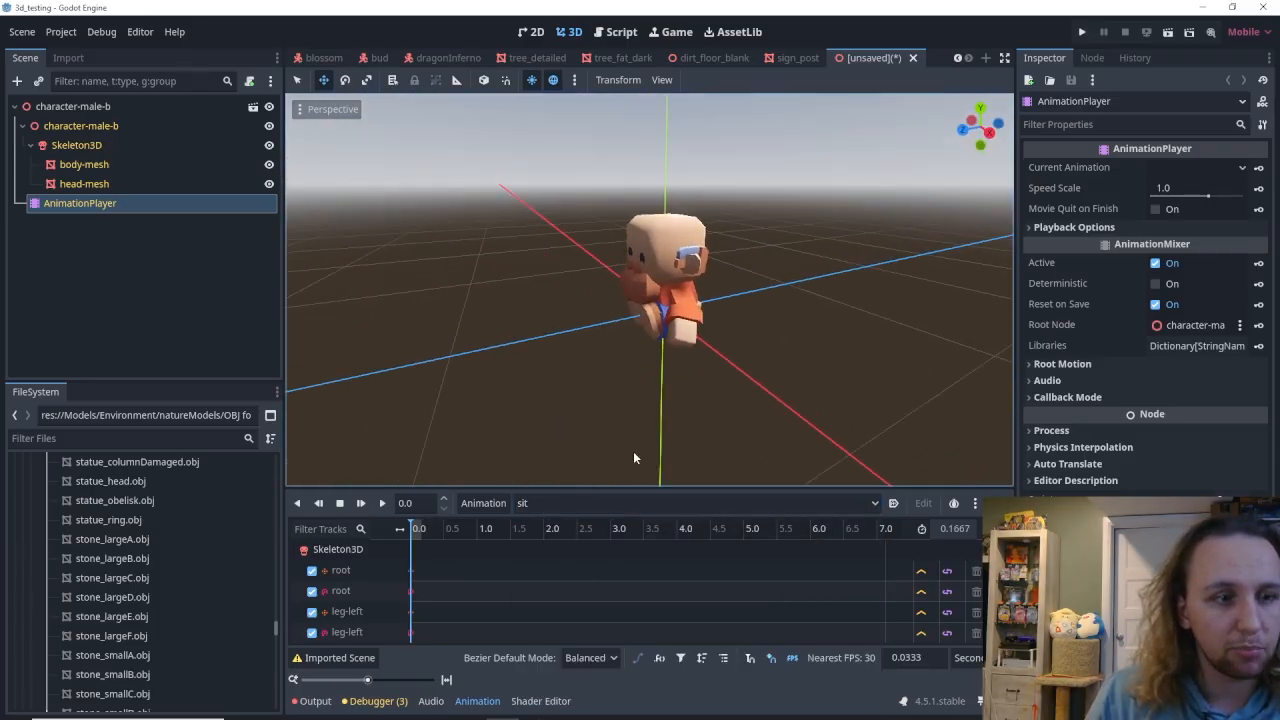
# Preview the character's walk and jump animations.
pyautogui.click(600, 503)
pyautogui.click(558, 573)
pyautogui.click(381, 503)
pyautogui.click(550, 503)
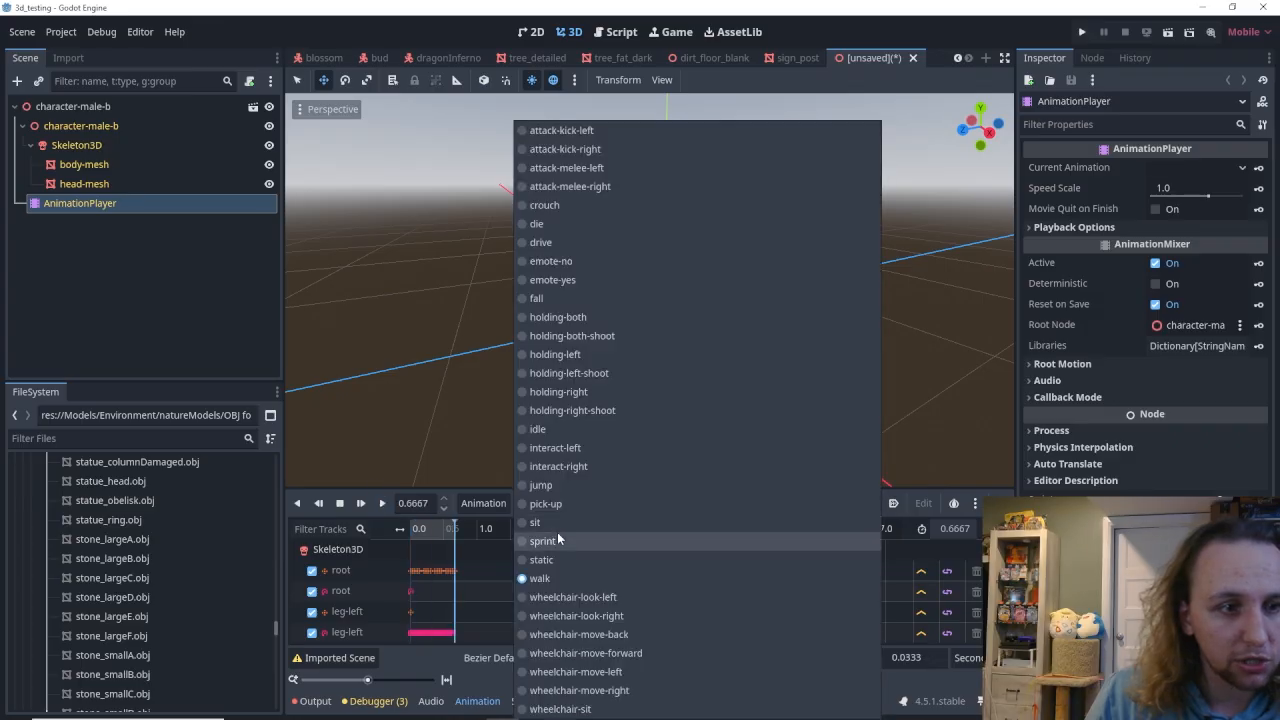
pyautogui.click(541, 485)
pyautogui.click(381, 503)
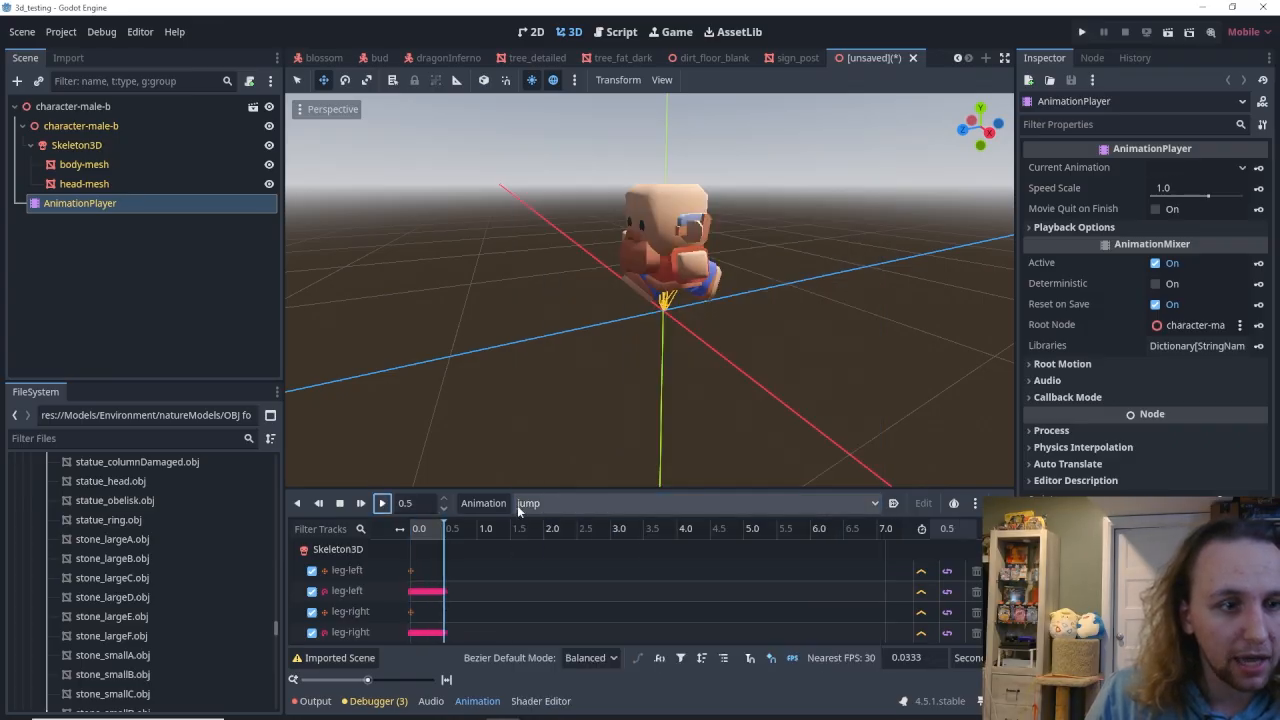
# Preview the character's attack-melee-left and attack-kick-right animations.
pyautogui.click(550, 503)
pyautogui.click(566, 167)
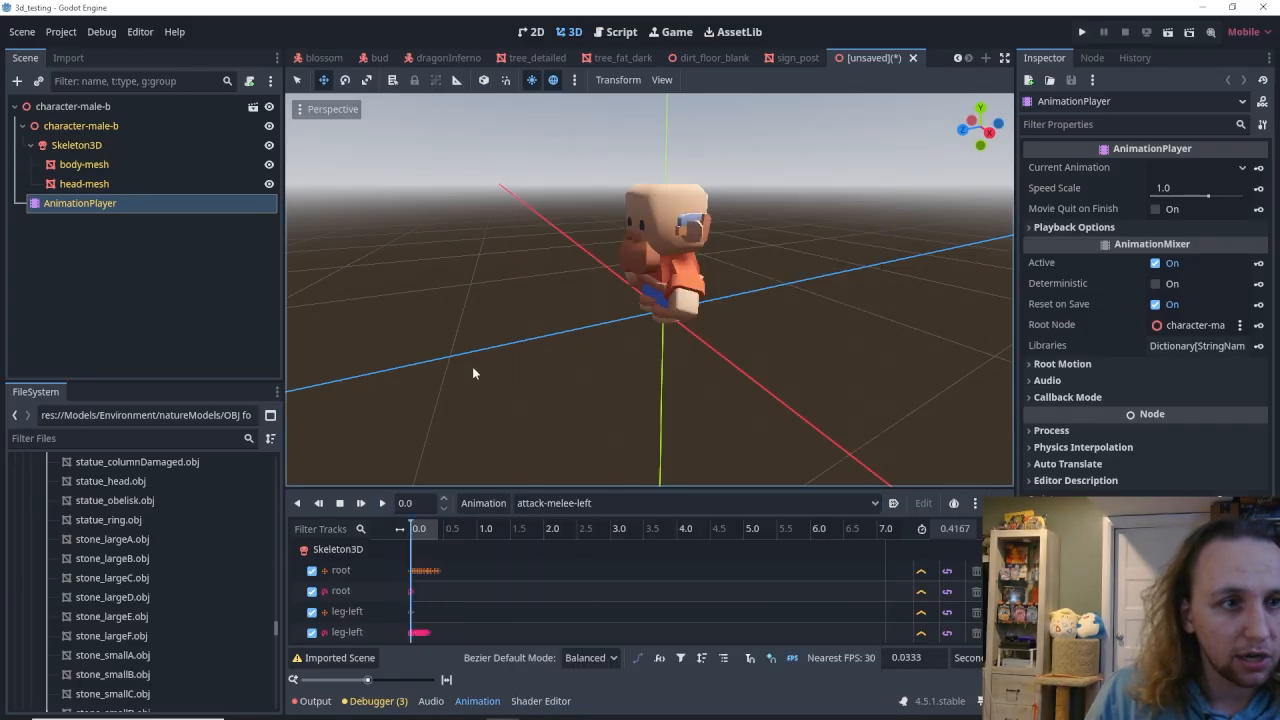
pyautogui.click(381, 503)
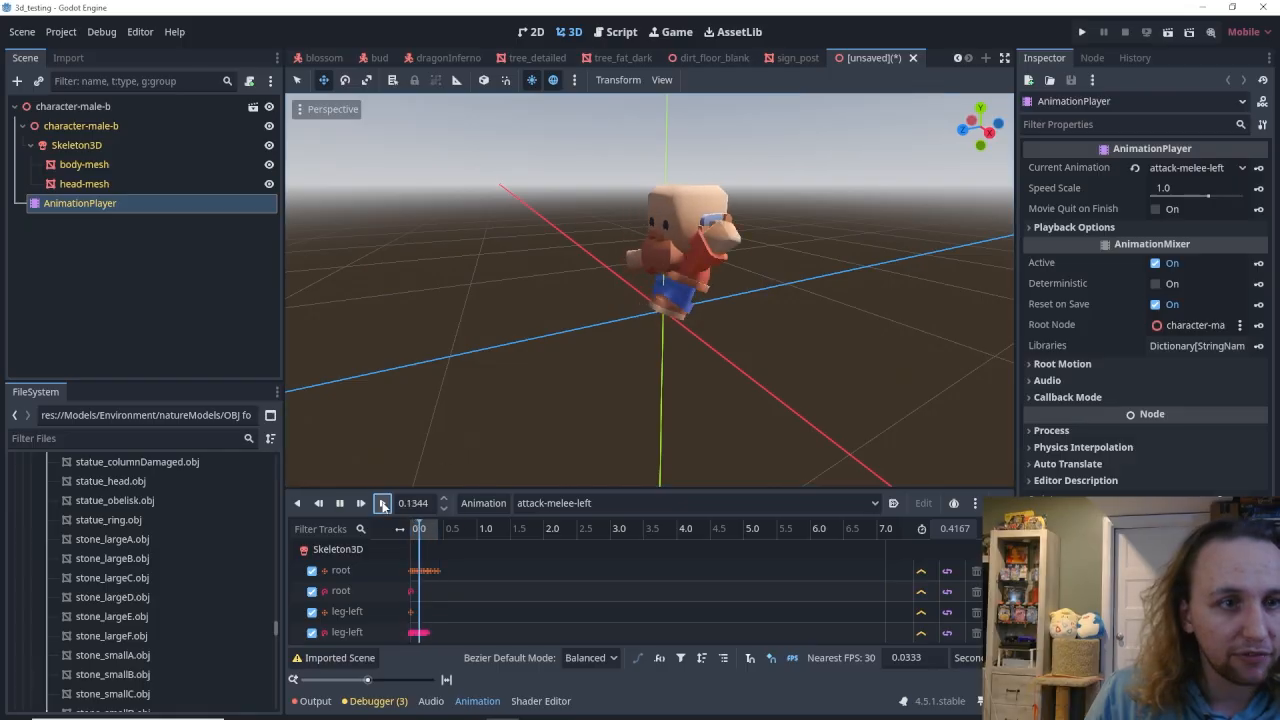
pyautogui.click(589, 508)
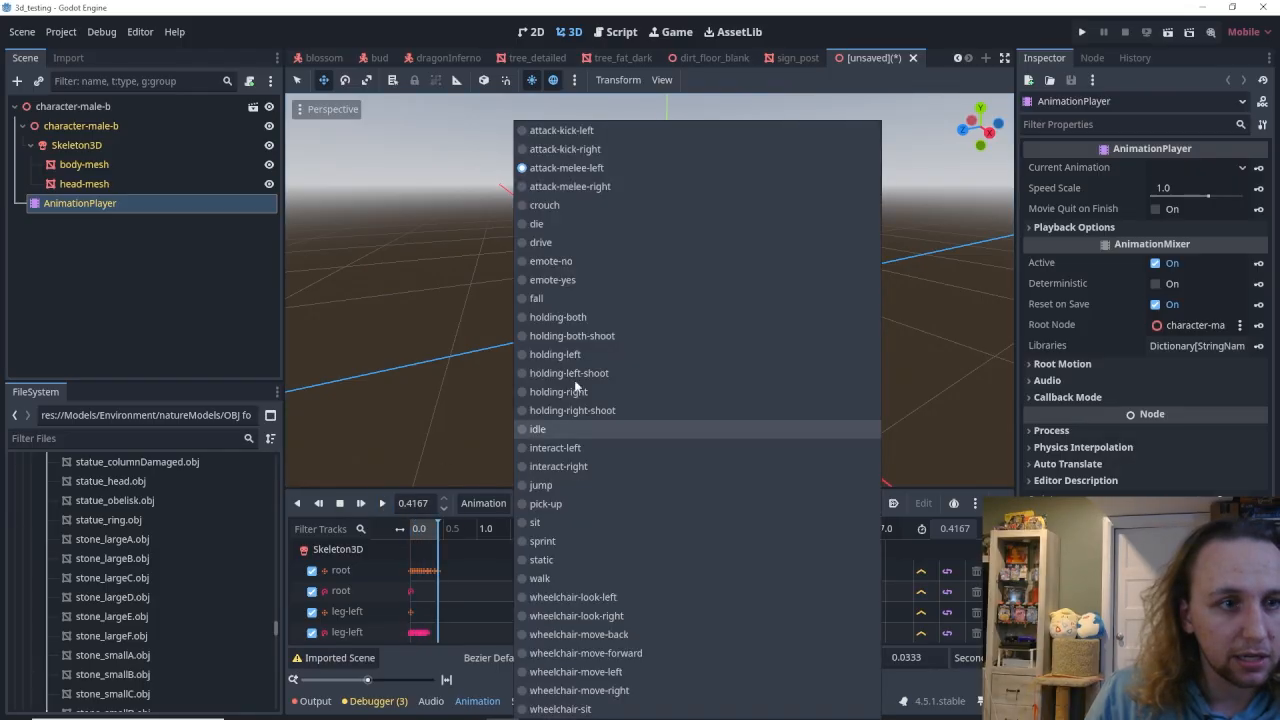
pyautogui.click(566, 148)
pyautogui.click(381, 503)
# Preview the sprint animation and close the inherited character scene without saving it.
pyautogui.click(590, 503)
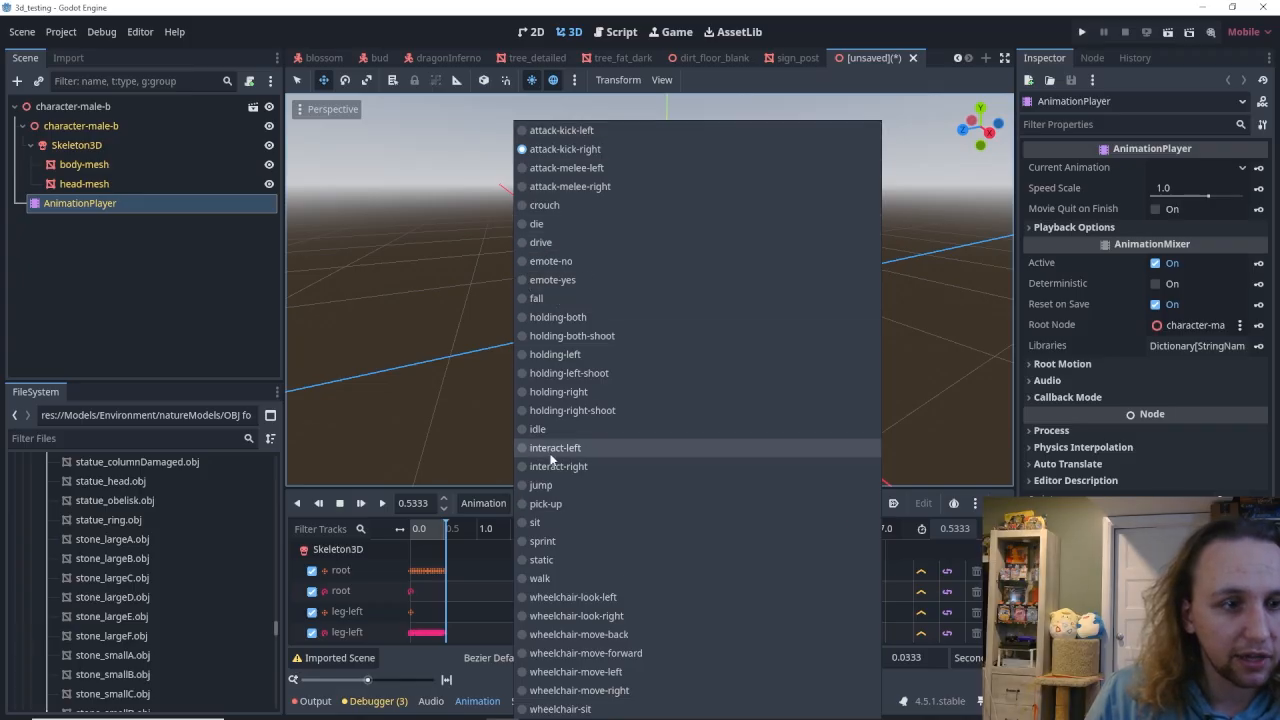
pyautogui.click(545, 541)
pyautogui.click(383, 504)
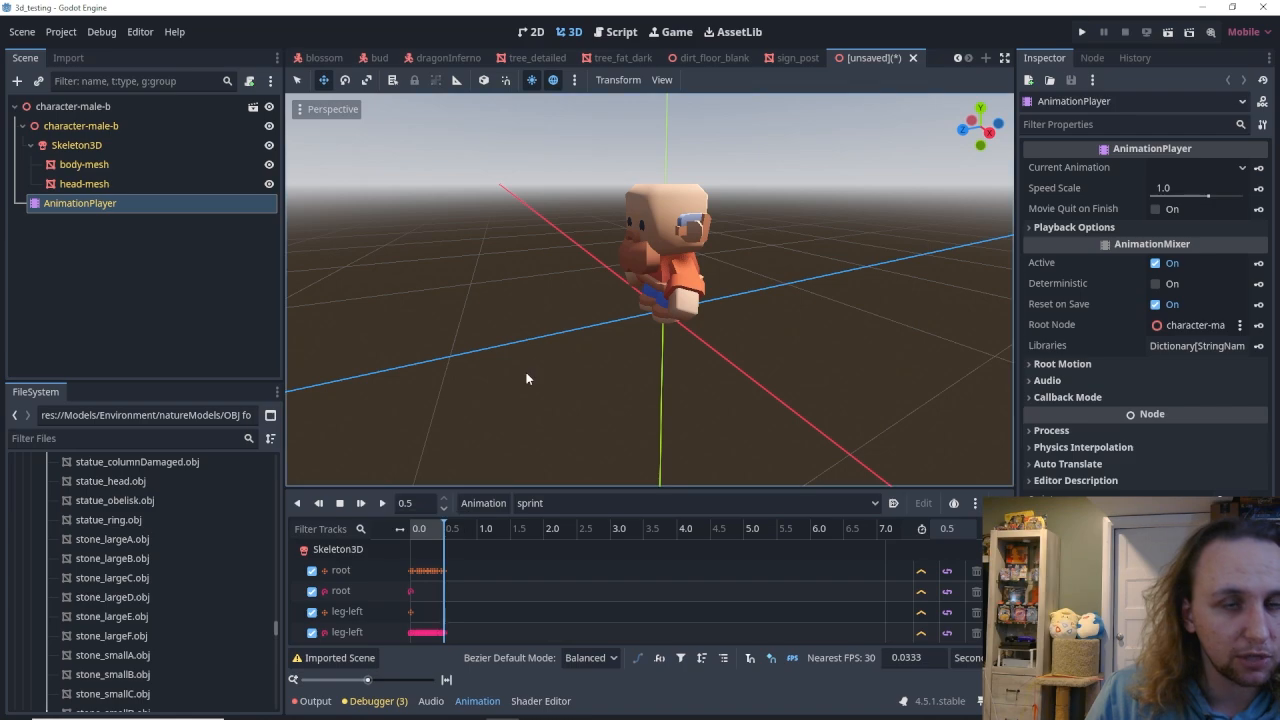
pyautogui.click(912, 58)
pyautogui.click(730, 388)
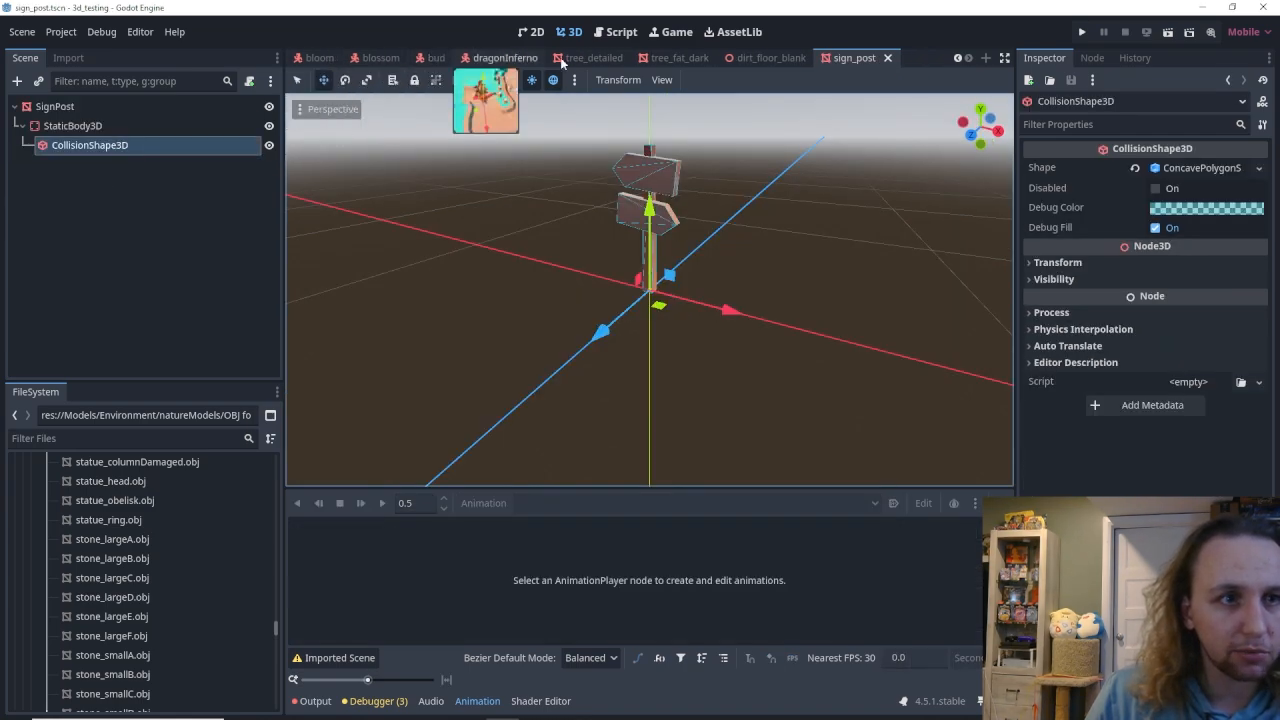
# Look at the bloom and dragonSpark scenes, then return to the forest_level scene.
pyautogui.click(318, 57)
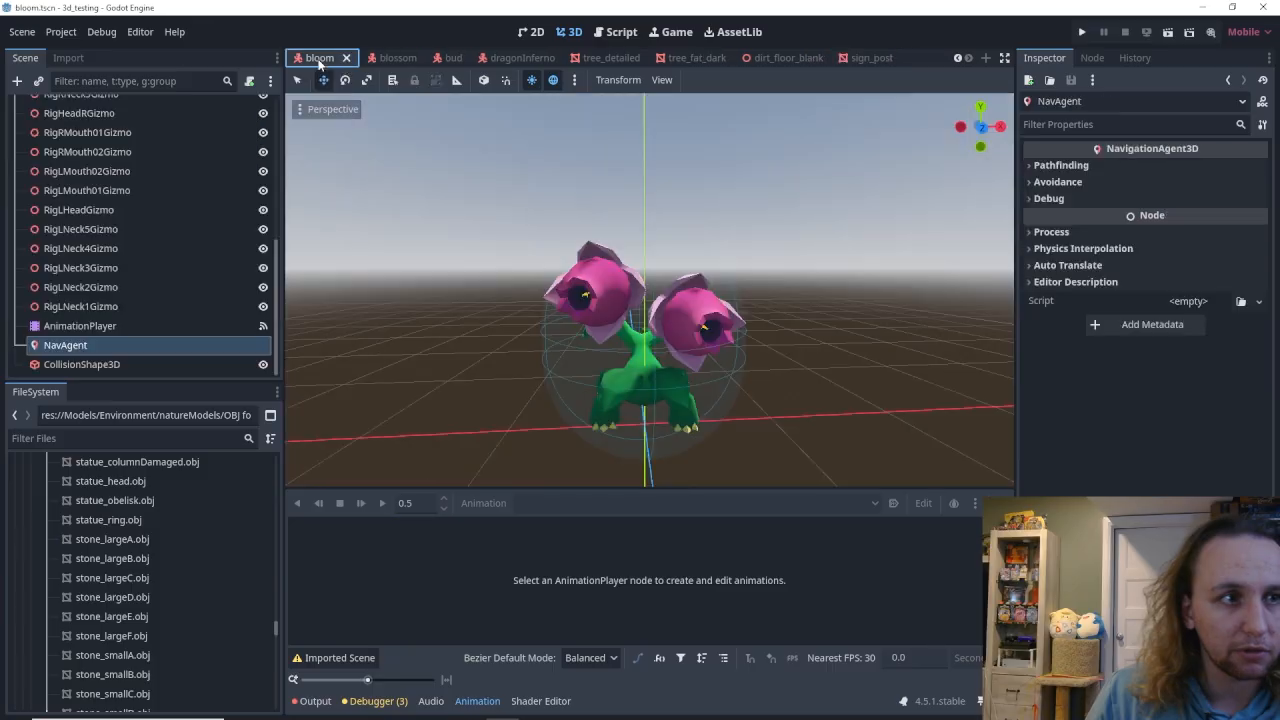
pyautogui.click(957, 58)
pyautogui.click(957, 58)
pyautogui.click(381, 58)
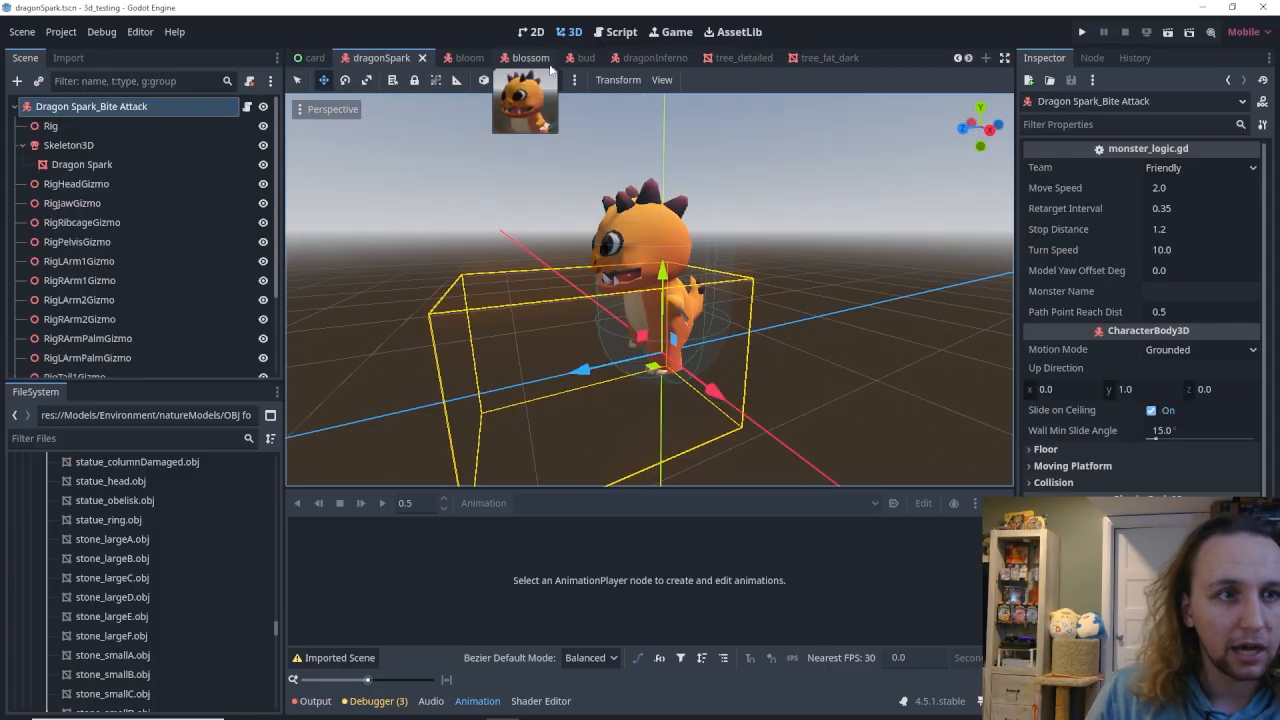
pyautogui.click(957, 58)
pyautogui.click(957, 58)
pyautogui.click(957, 58)
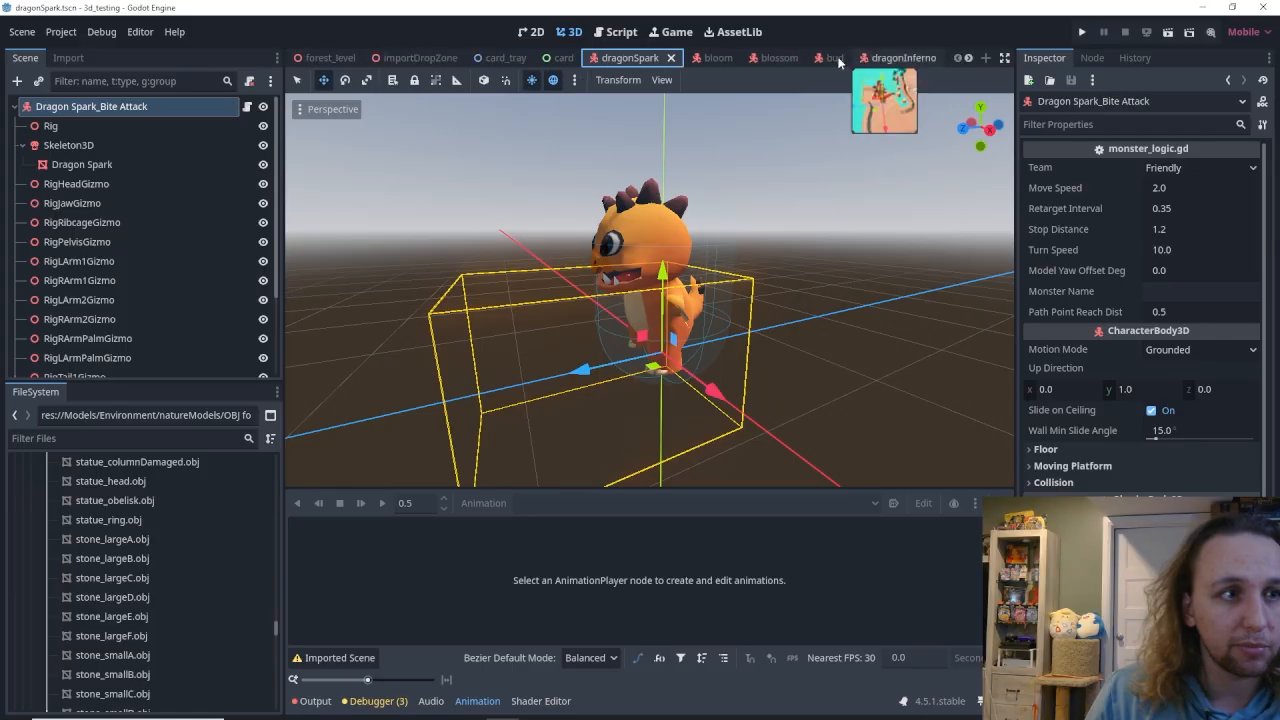
pyautogui.click(328, 58)
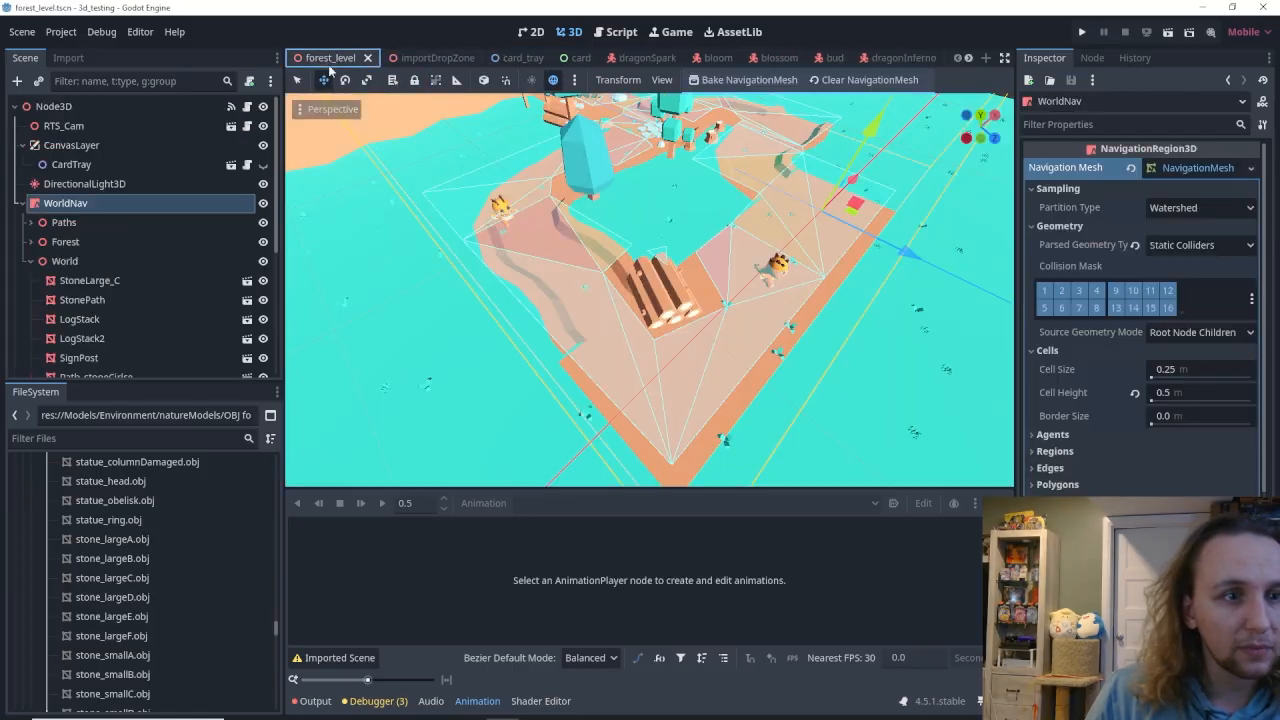
# Examine WorldNav's navigation mesh around the log stack blocking the path.
pyautogui.scroll(4, 650, 290)
pyautogui.scroll(3, 688, 279)
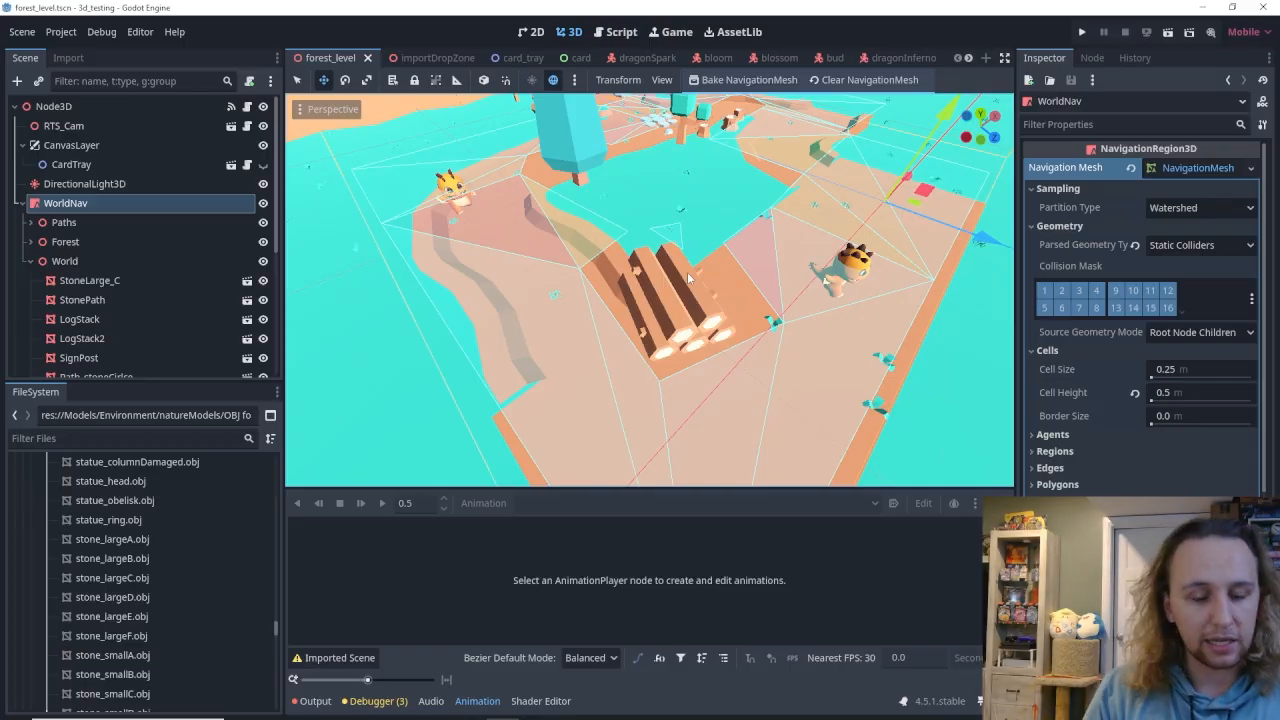
pyautogui.moveTo(705, 226)
pyautogui.mouseDown(button='right')
pyautogui.moveTo(715, 200)
pyautogui.moveTo(698, 238)
pyautogui.moveTo(720, 216)
pyautogui.mouseUp(button='right')
pyautogui.press('w')
pyautogui.press('s')
pyautogui.press('s')
pyautogui.press('w')
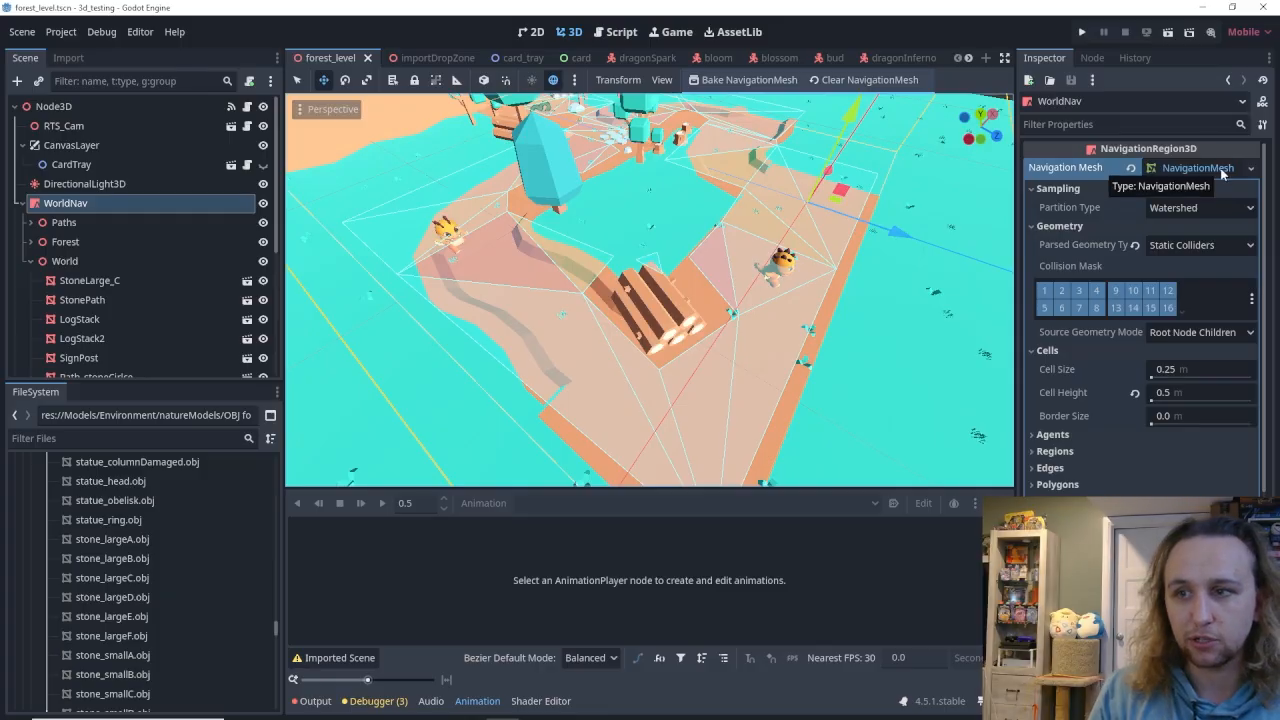
pyautogui.press('w')
# Examine the navigation mesh along the forest path between the trees, stones and stumps.
pyautogui.moveTo(720, 216); pyautogui.dragTo(592, 270, button='right')
pyautogui.press('w')
pyautogui.press('s')
pyautogui.press('s')
pyautogui.press('w')
pyautogui.press('s')
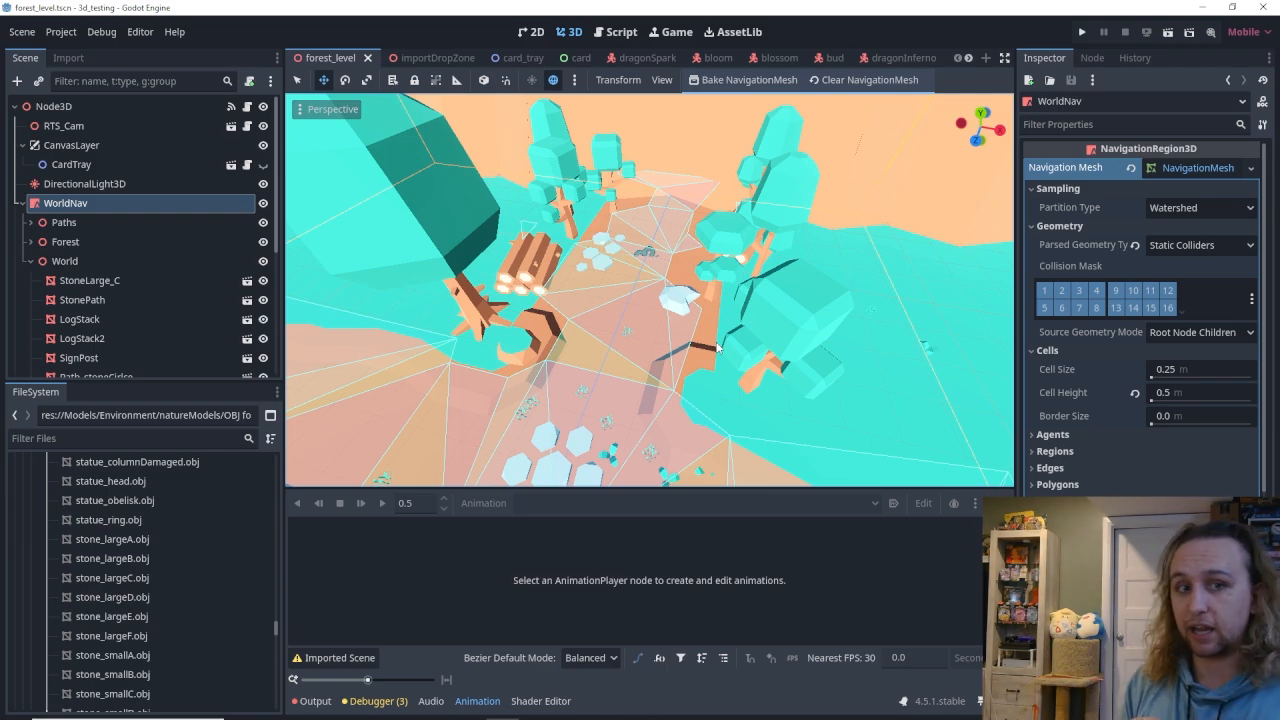
pyautogui.moveTo(756, 346); pyautogui.dragTo(705, 347, button='right')
pyautogui.press('s')
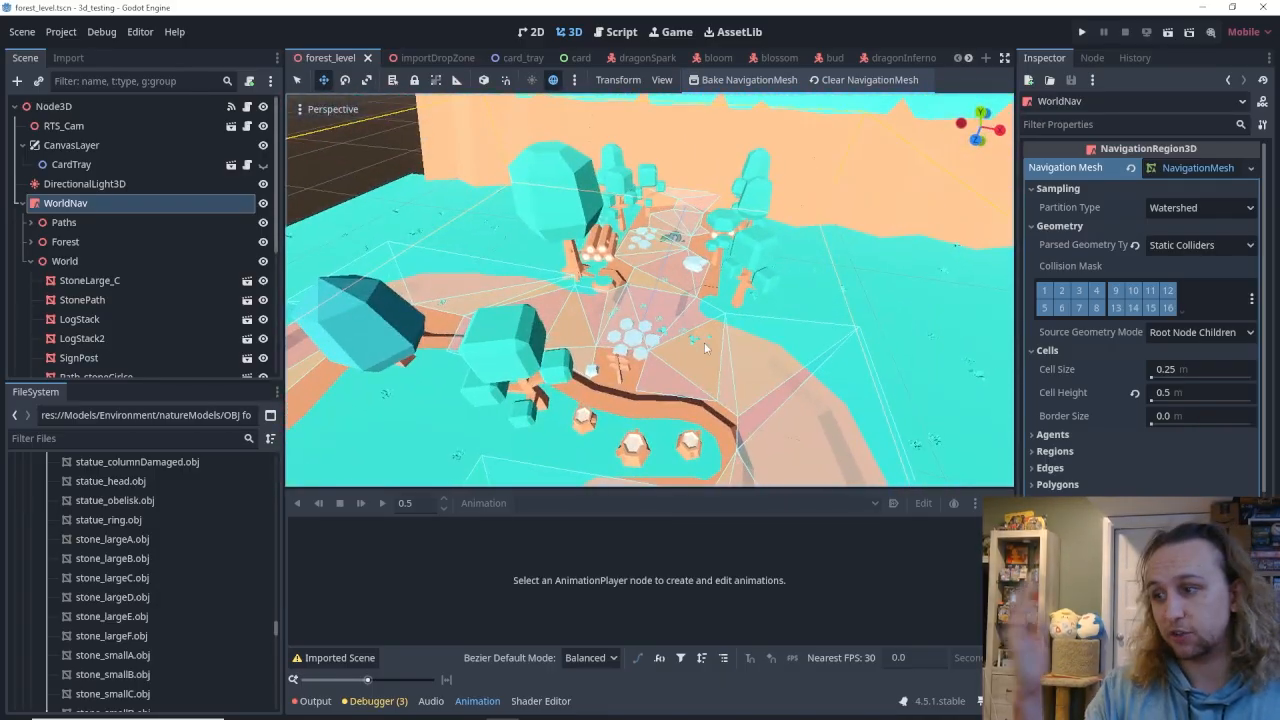
pyautogui.moveTo(788, 412); pyautogui.dragTo(614, 398, button='right')
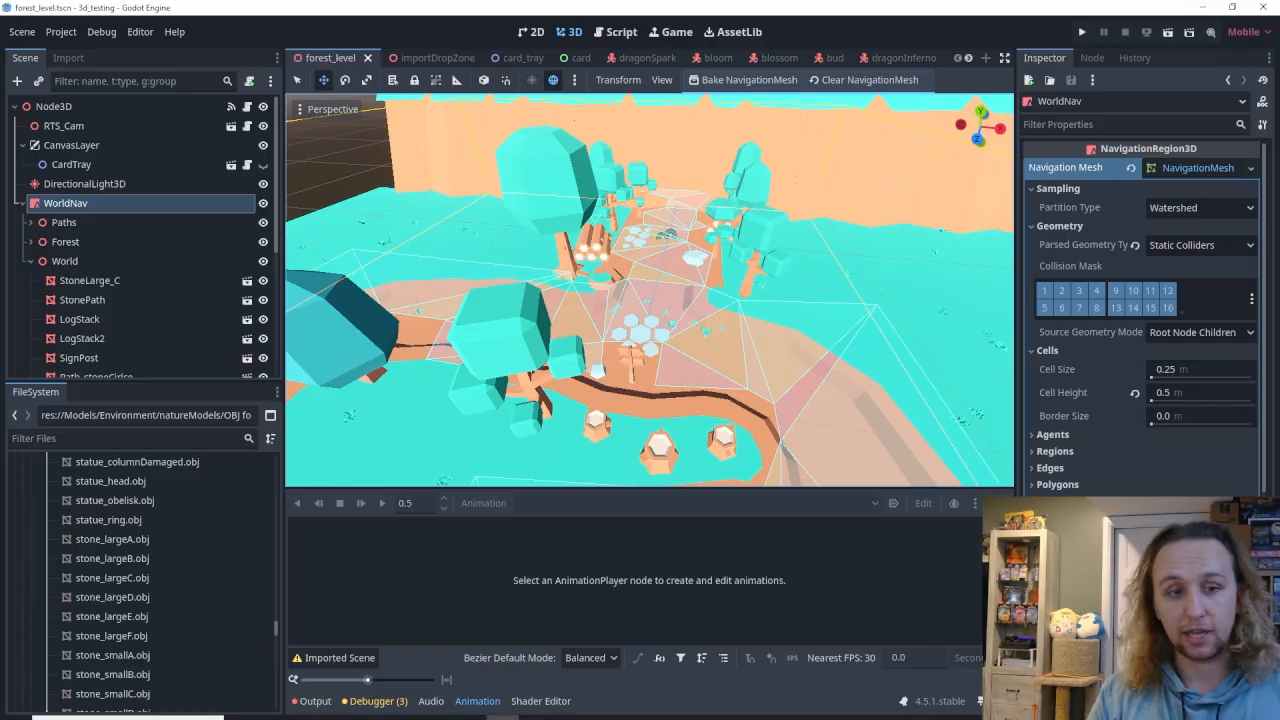
# Switch to the browser to view the Mini Characters 1 page, then close the browser window.
pyautogui.moveTo(306, 706)
pyautogui.click(457, 670)
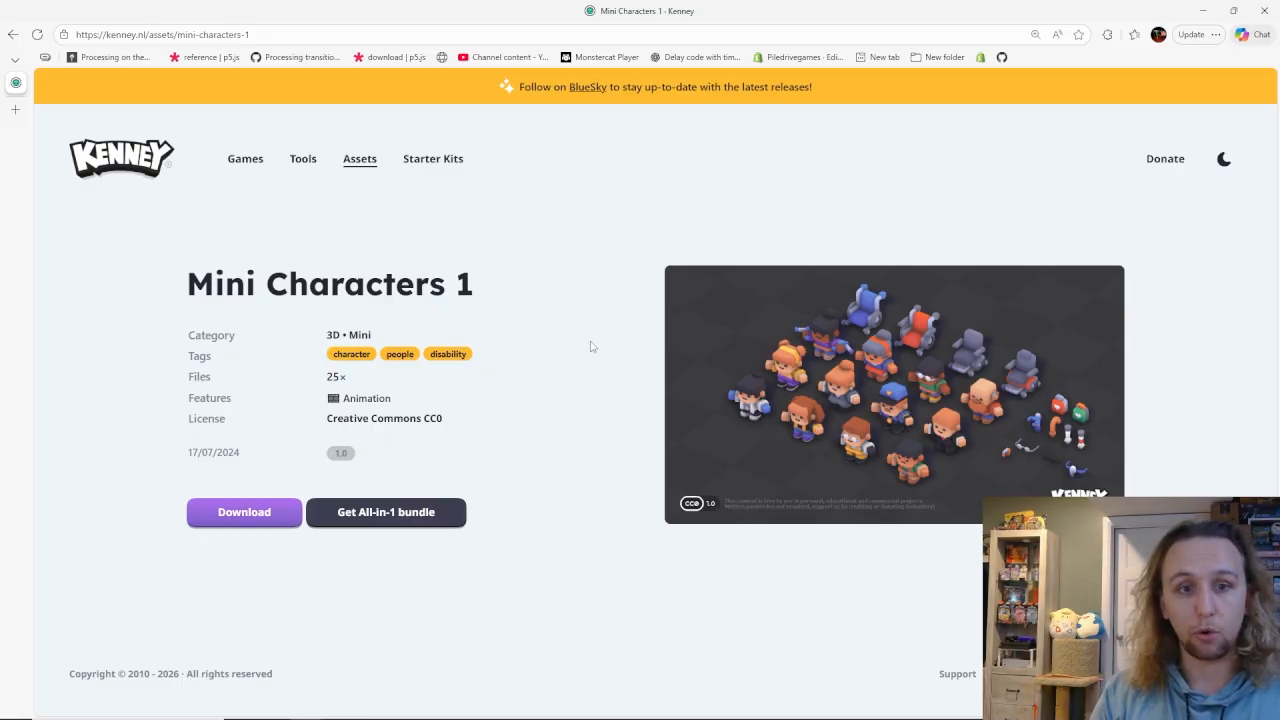
pyautogui.click(1268, 10)
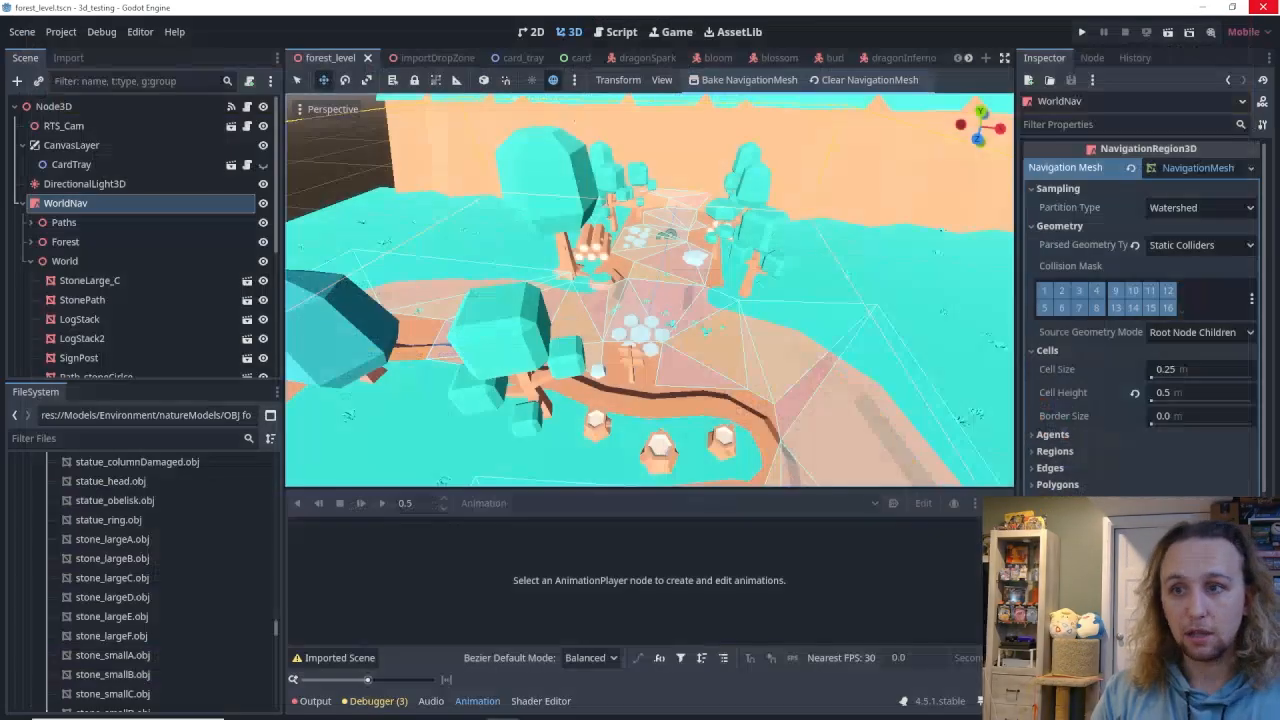